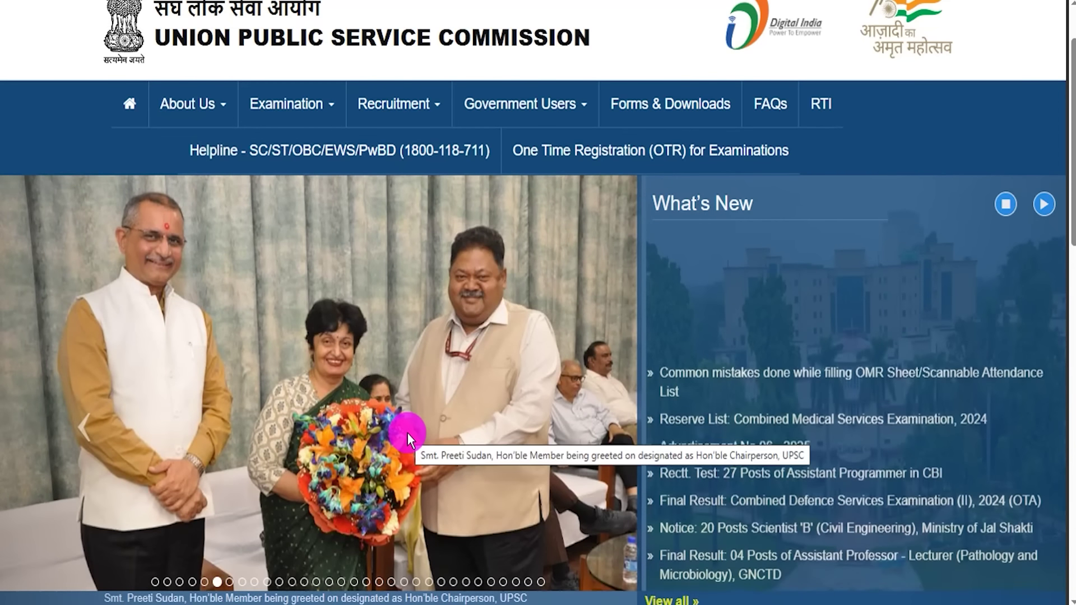
- Step the homepage banner from the President meeting photo through to the memento presentation and group photos
click(242, 584)
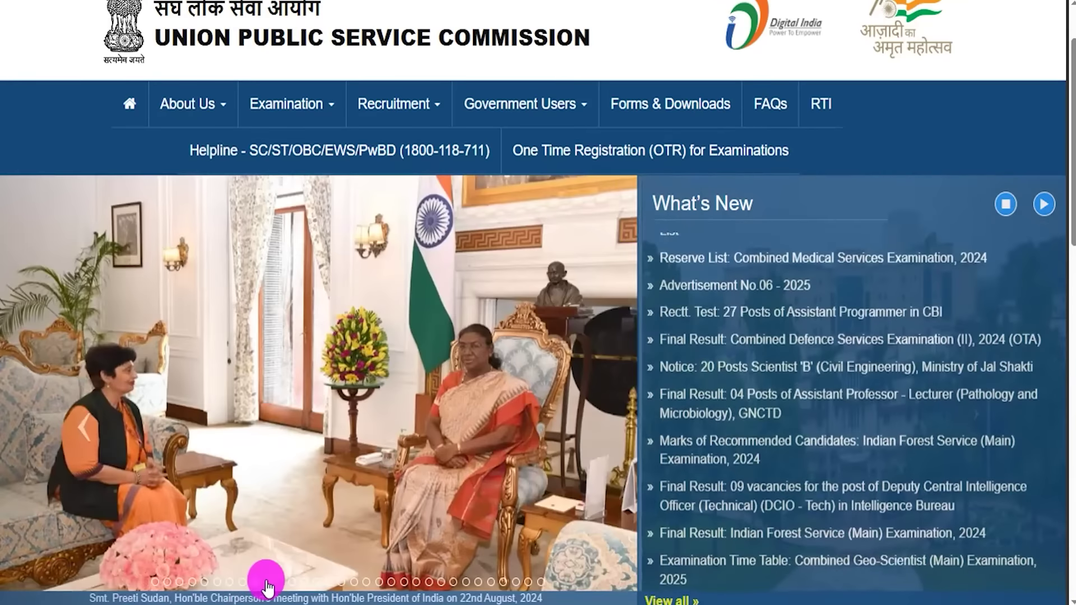
click(276, 583)
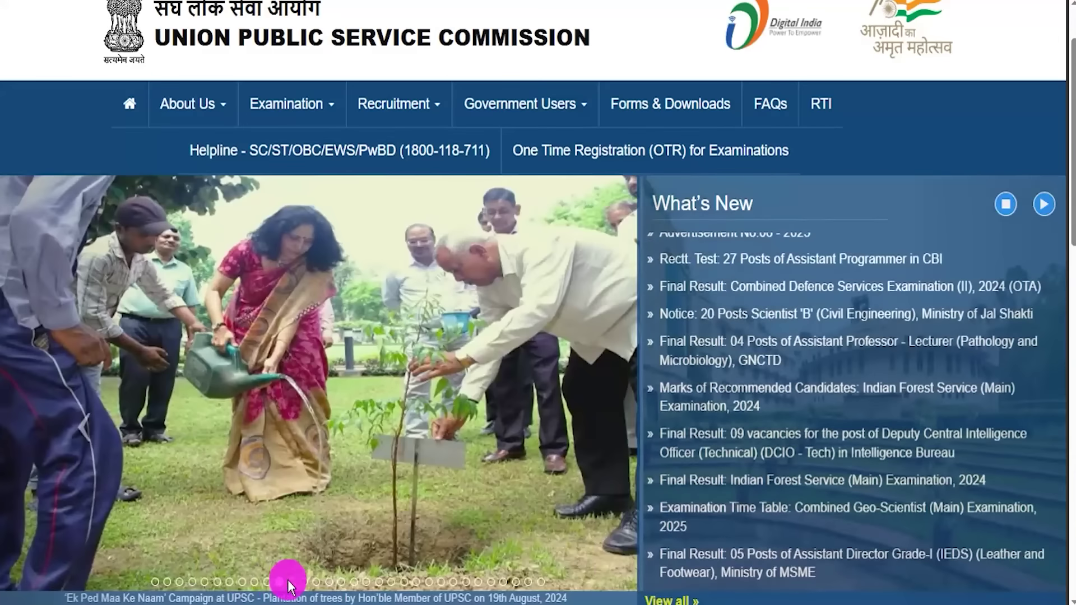
click(292, 583)
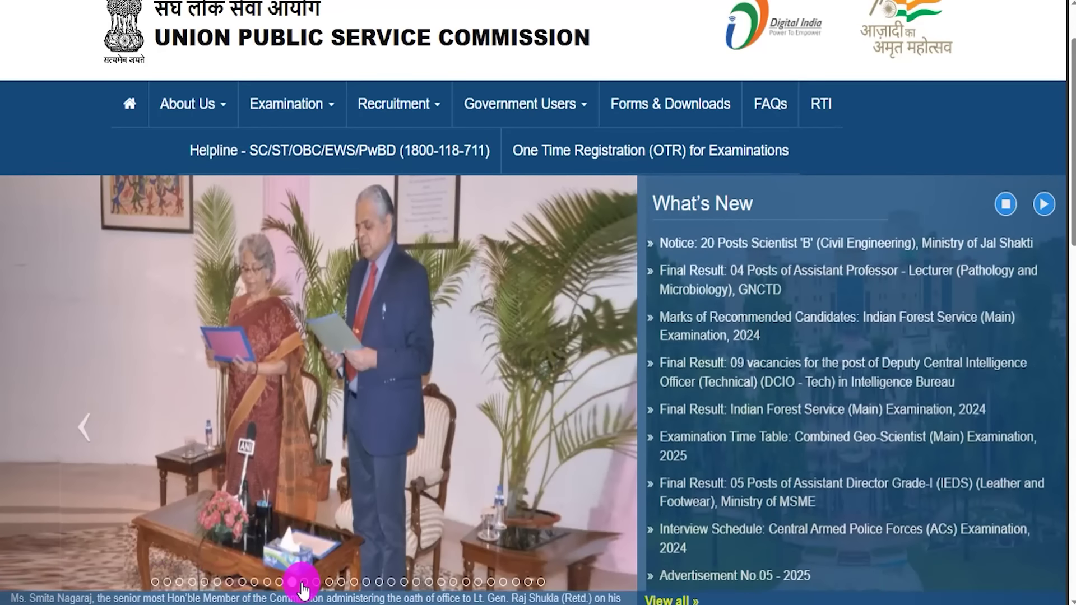
click(304, 583)
click(317, 584)
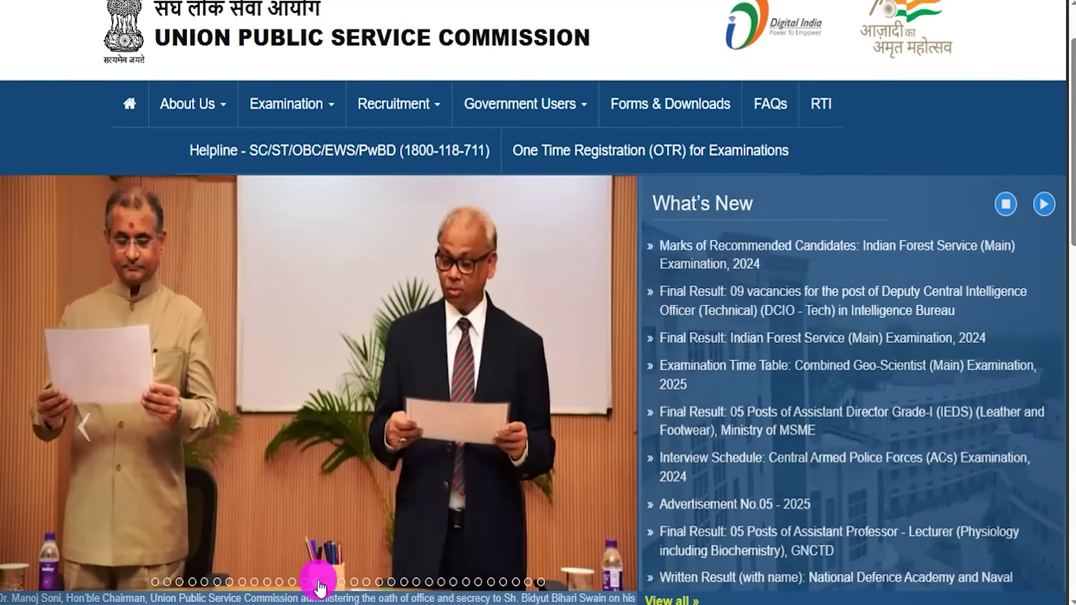
click(379, 582)
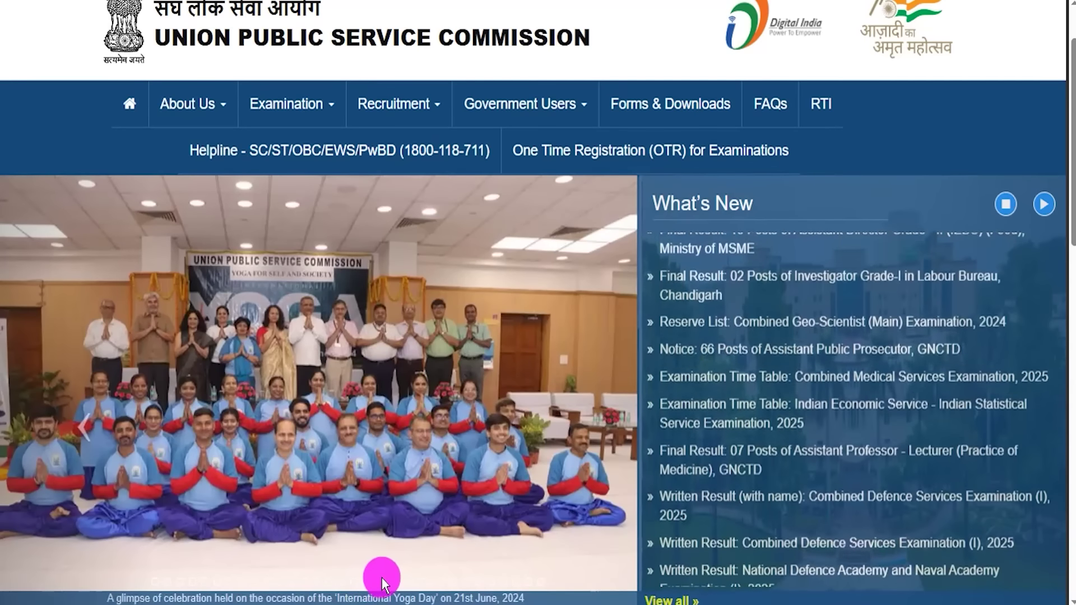
click(393, 582)
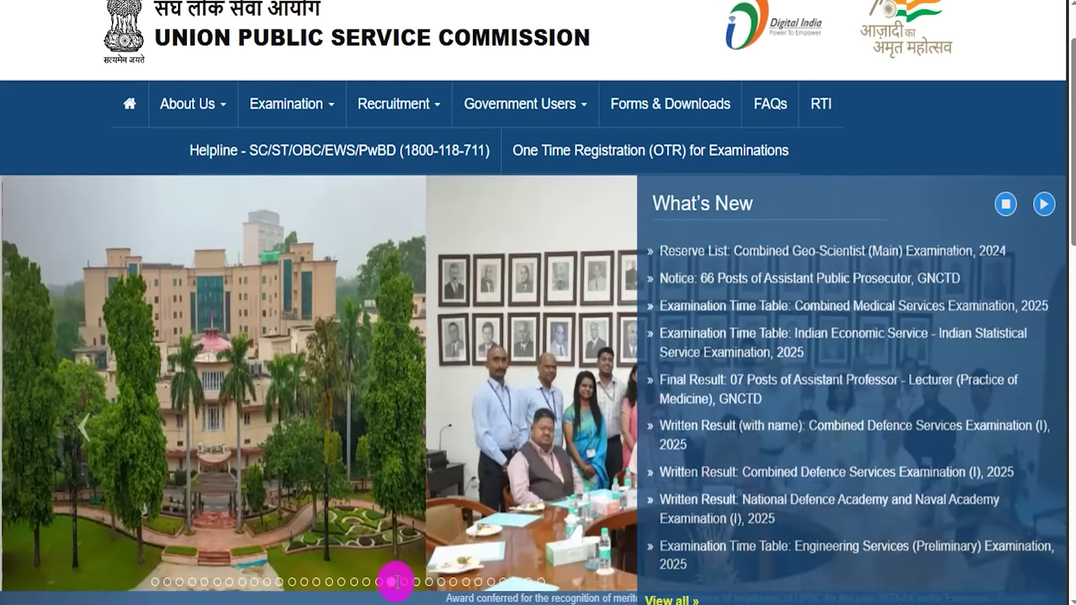
click(404, 583)
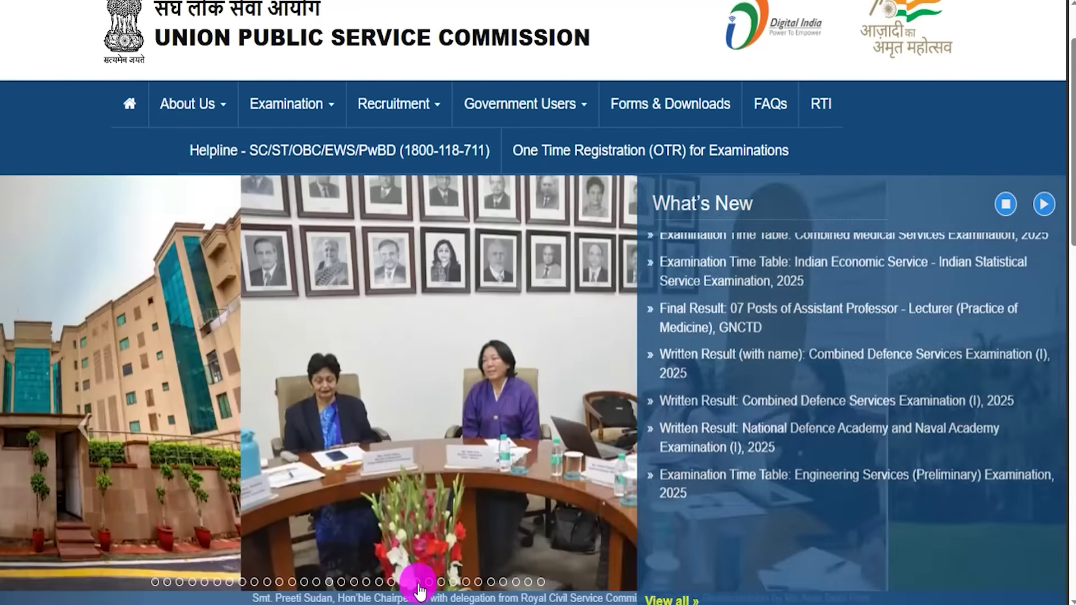
click(429, 582)
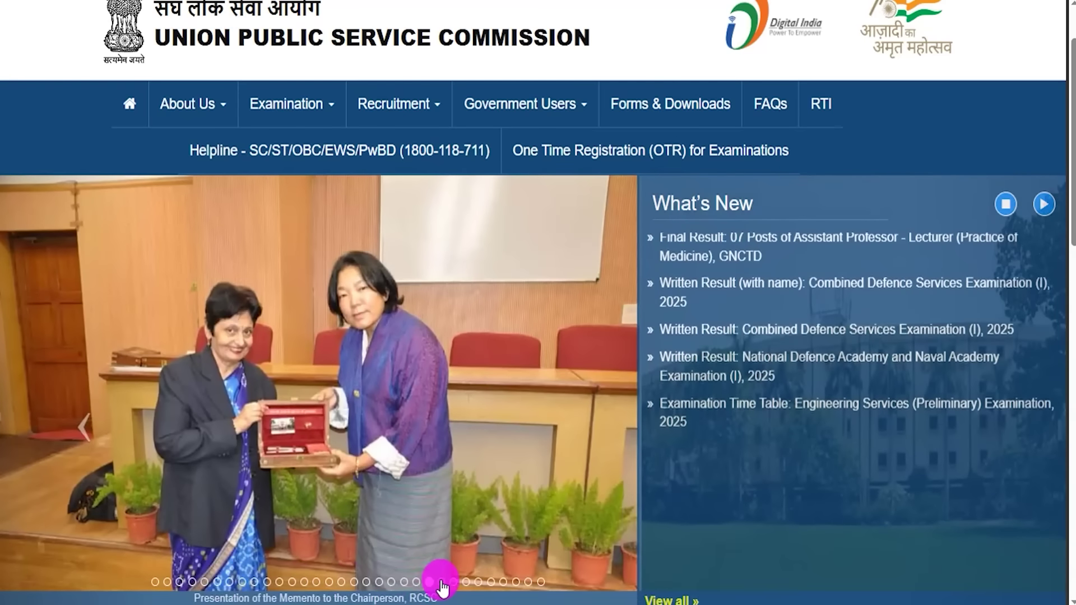
click(441, 583)
click(452, 583)
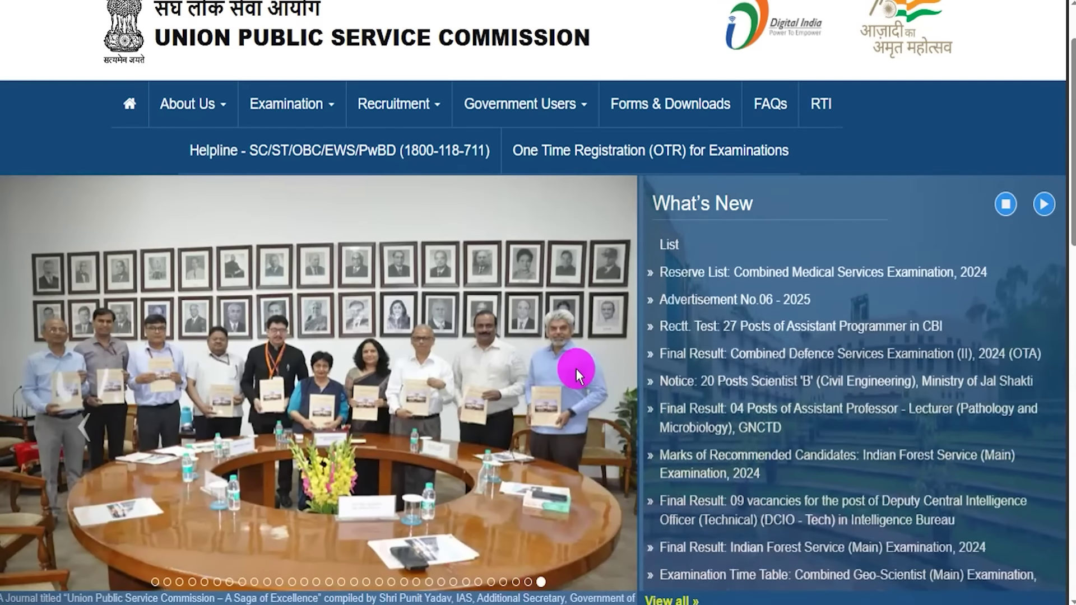
scroll(577, 369, down, 4)
scroll(577, 369, down, 3)
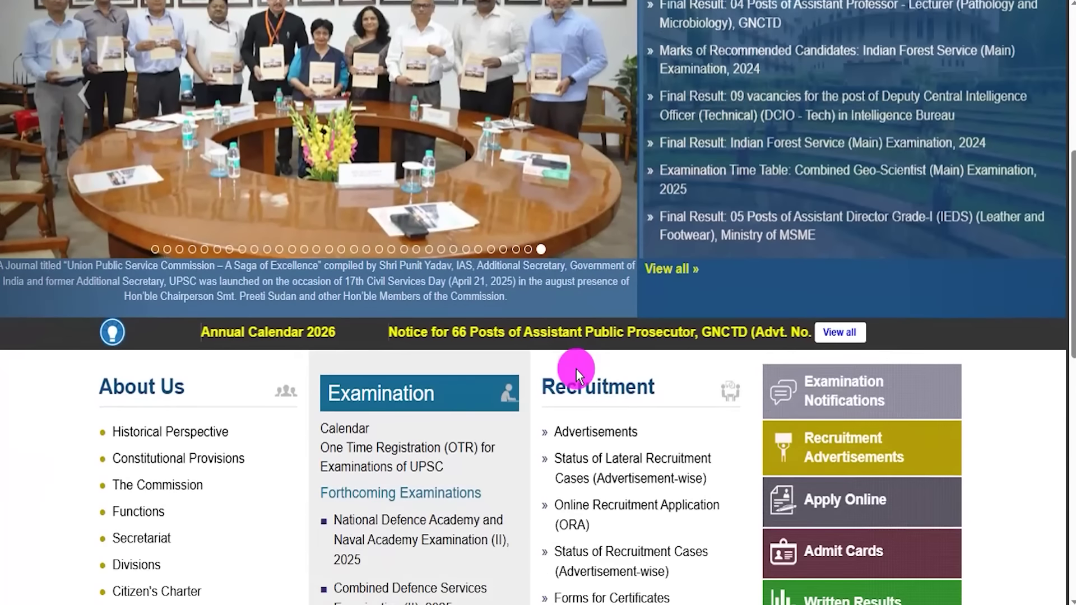
scroll(534, 399, down, 6)
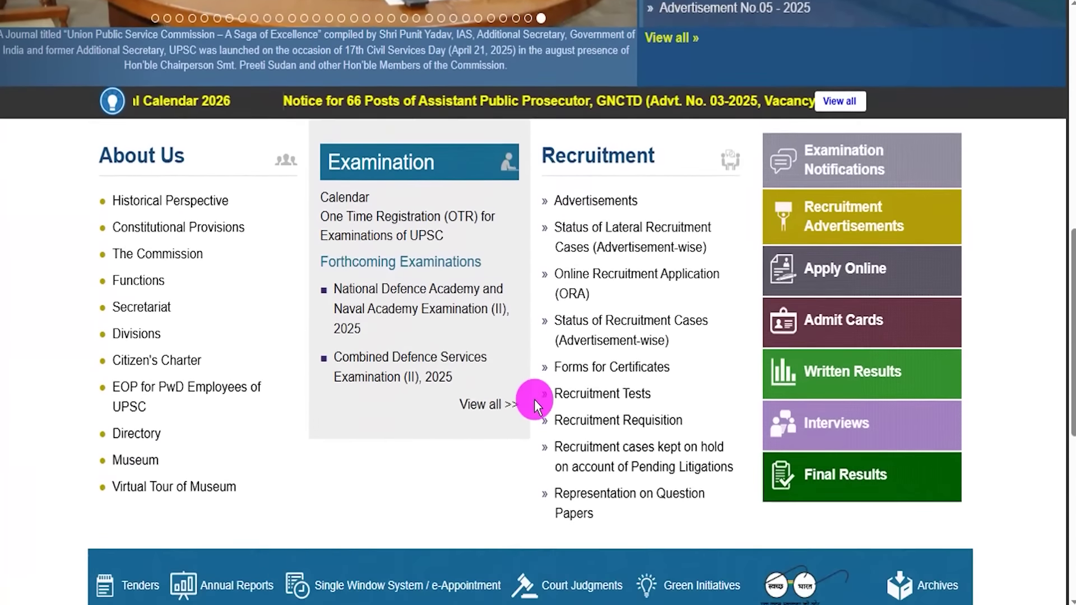
scroll(543, 461, down, 5)
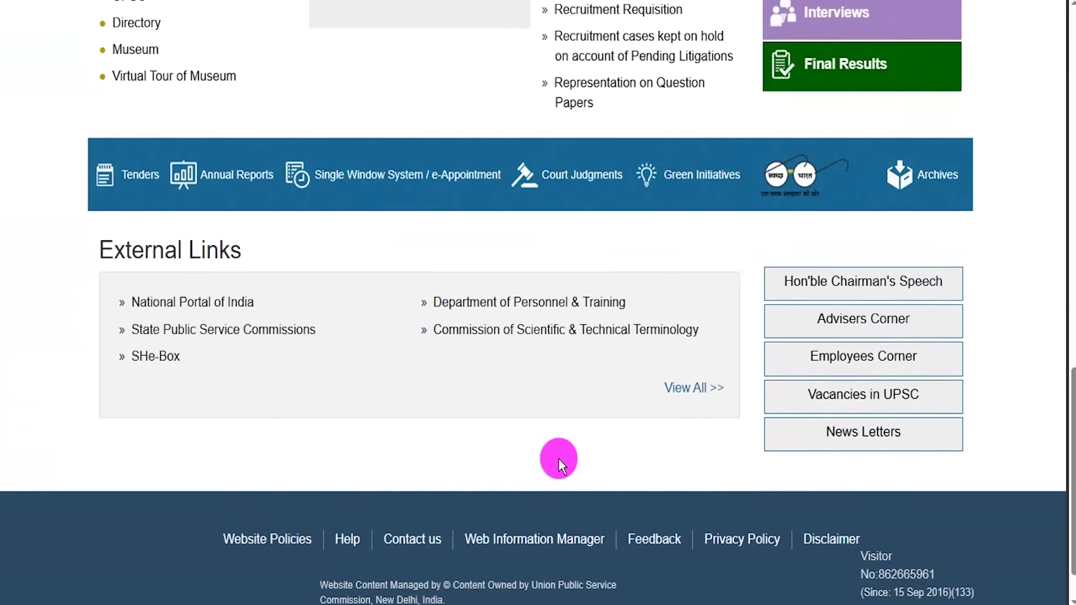
scroll(558, 458, up, 9)
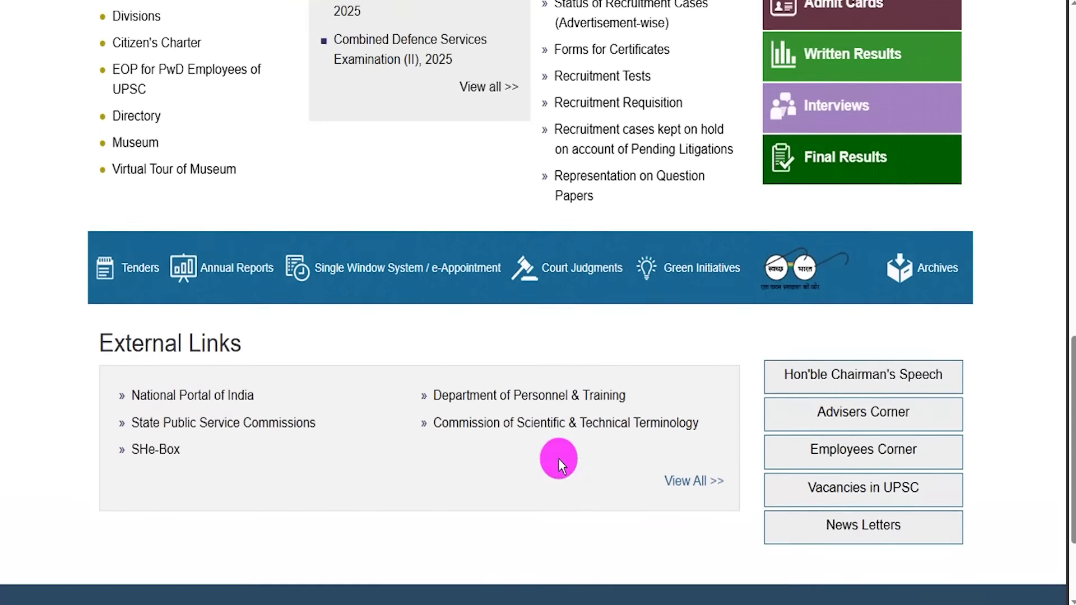
scroll(558, 459, up, 11)
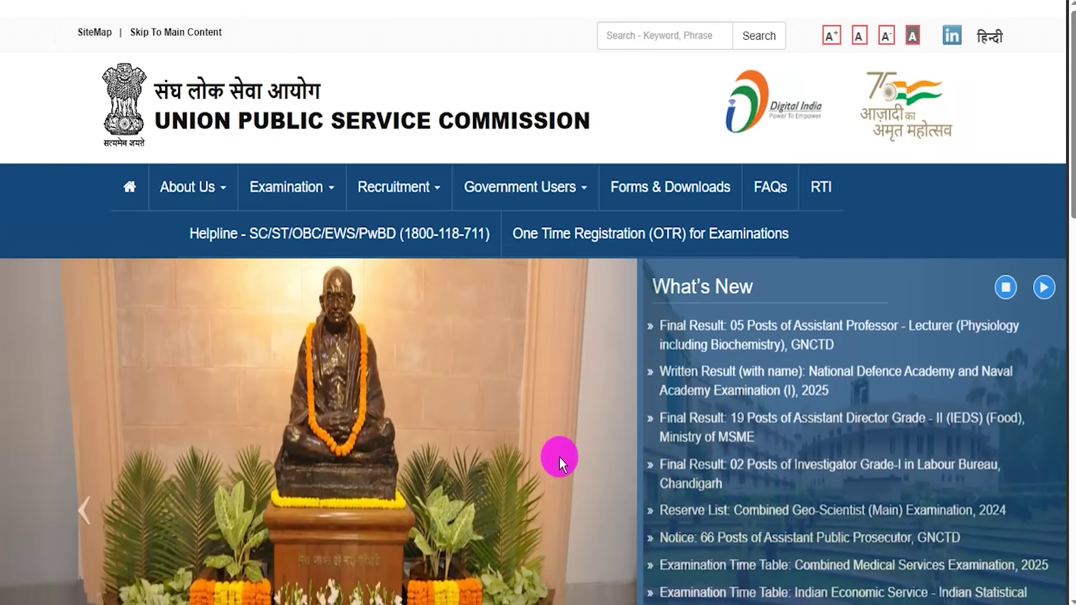
click(93, 504)
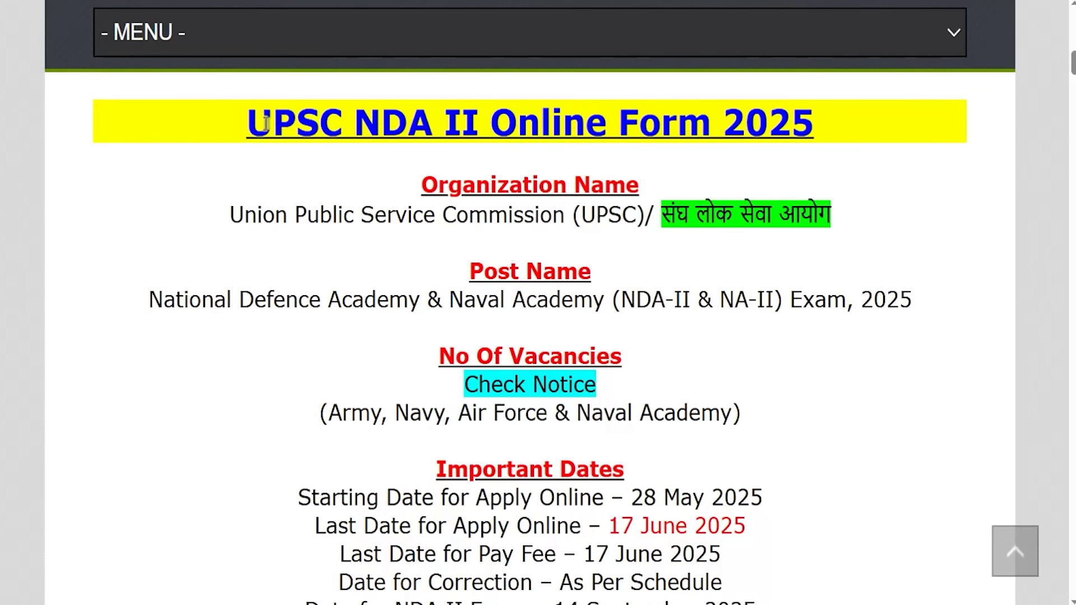
- Highlight the NDA II Online Form 2025 title, organisation, post name and Navy/Naval Academy vacancies
drag(266, 119, 787, 118)
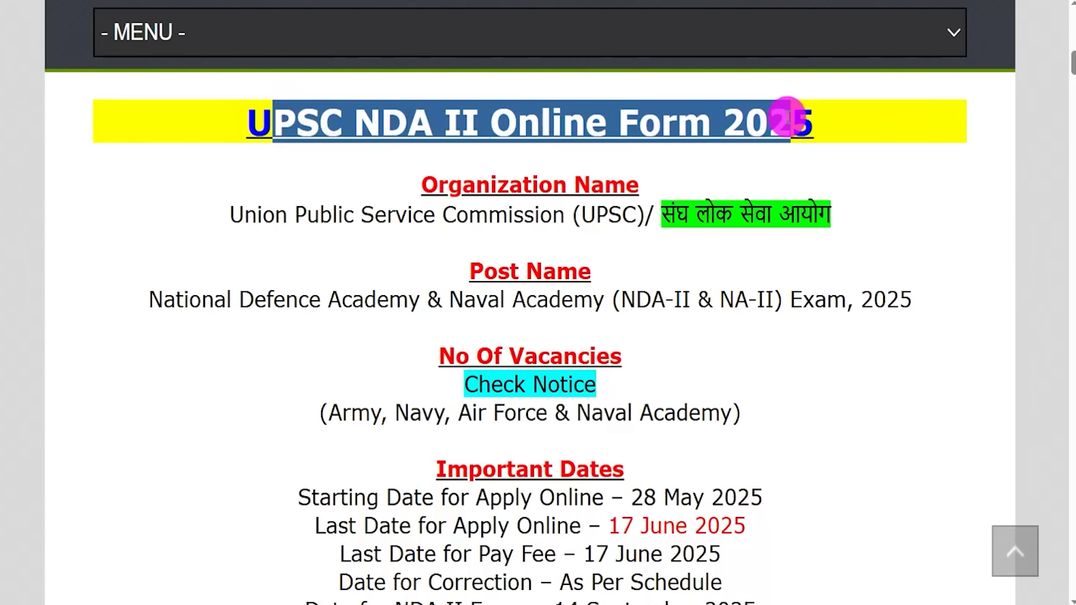
drag(258, 213, 715, 214)
drag(192, 301, 884, 302)
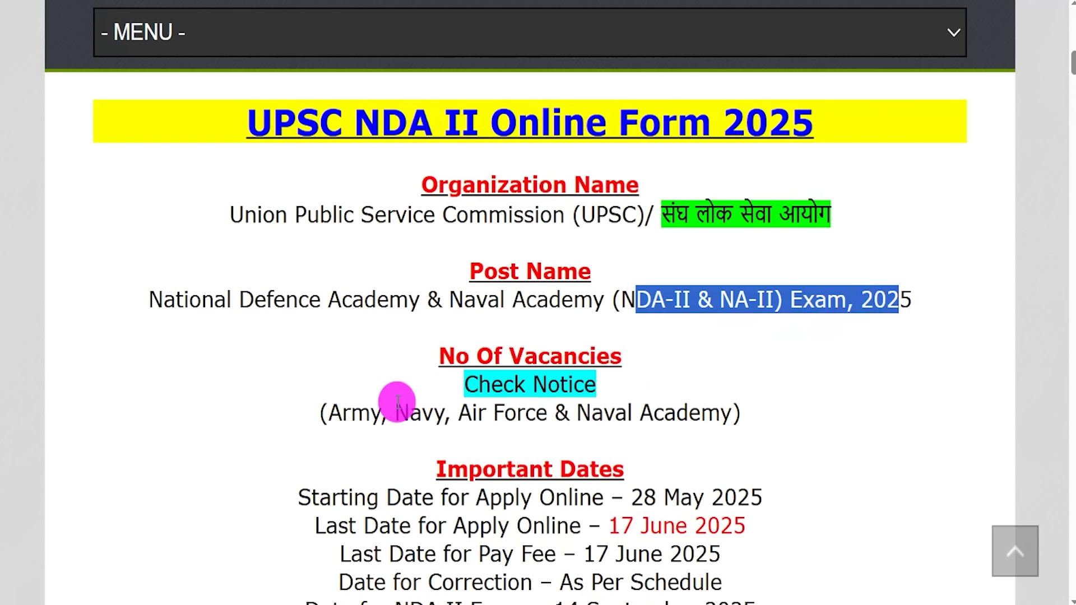
drag(409, 414, 528, 409)
drag(604, 413, 699, 415)
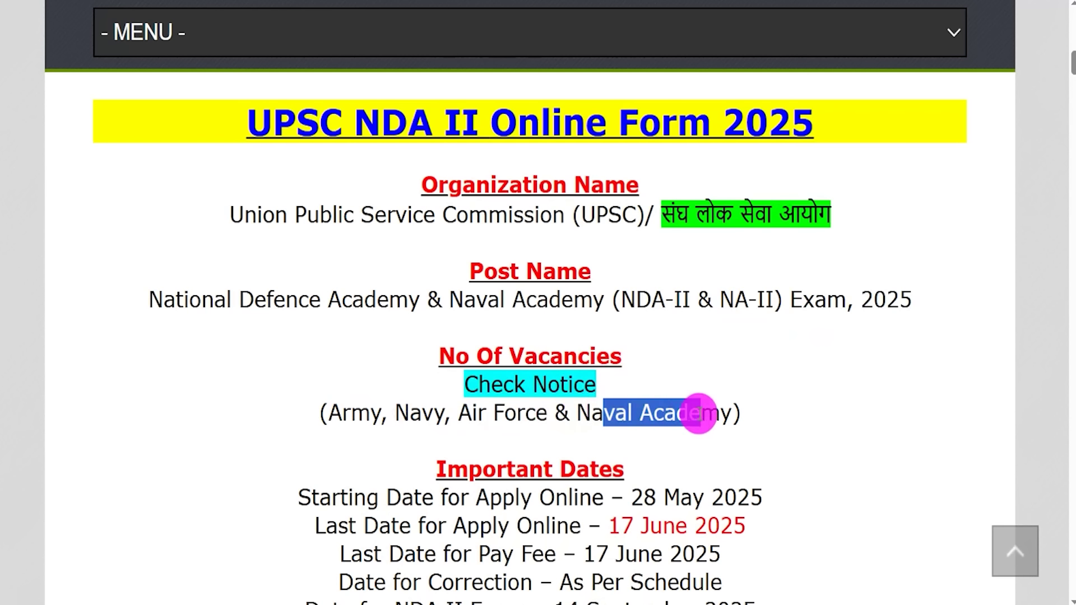
- Highlight the online application start and last dates and the allowed birth-date range
scroll(654, 385, down, 2)
drag(639, 364, 751, 360)
drag(621, 393, 732, 391)
scroll(594, 379, down, 5)
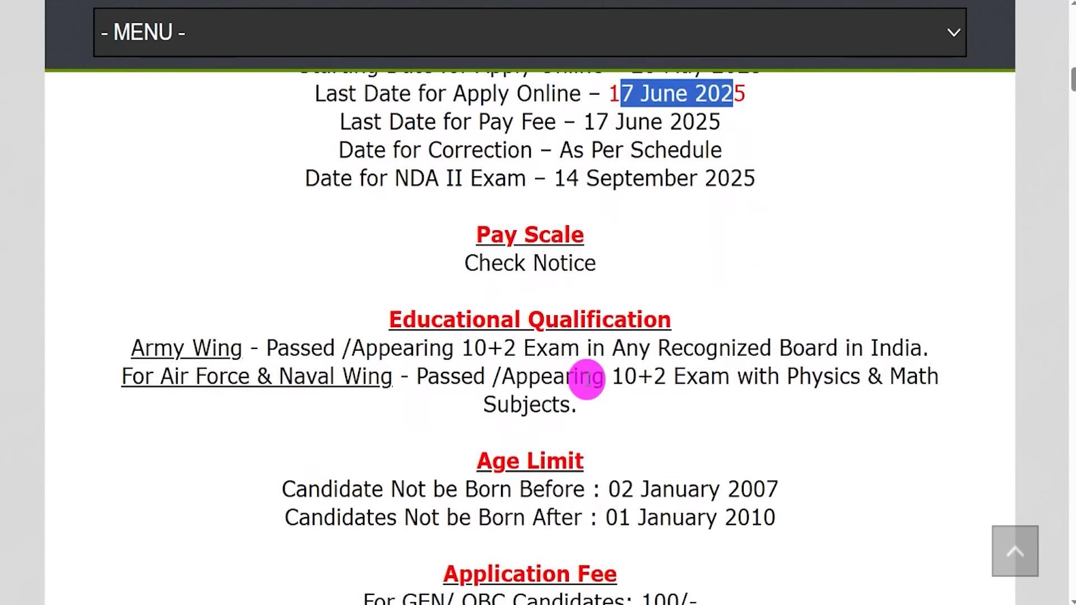
scroll(571, 342, down, 3)
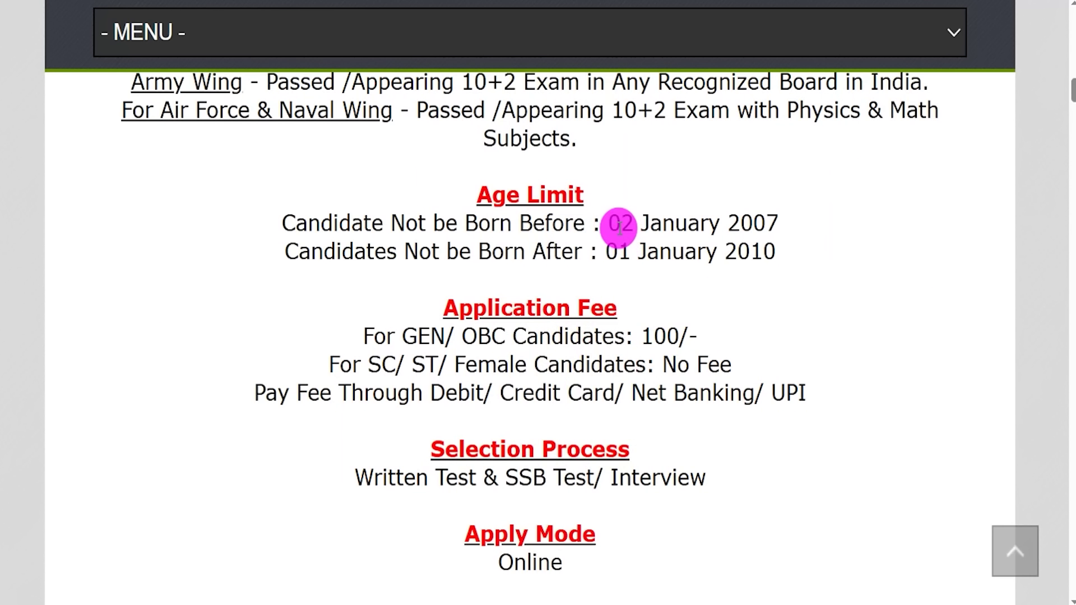
drag(631, 223, 779, 223)
drag(618, 252, 763, 255)
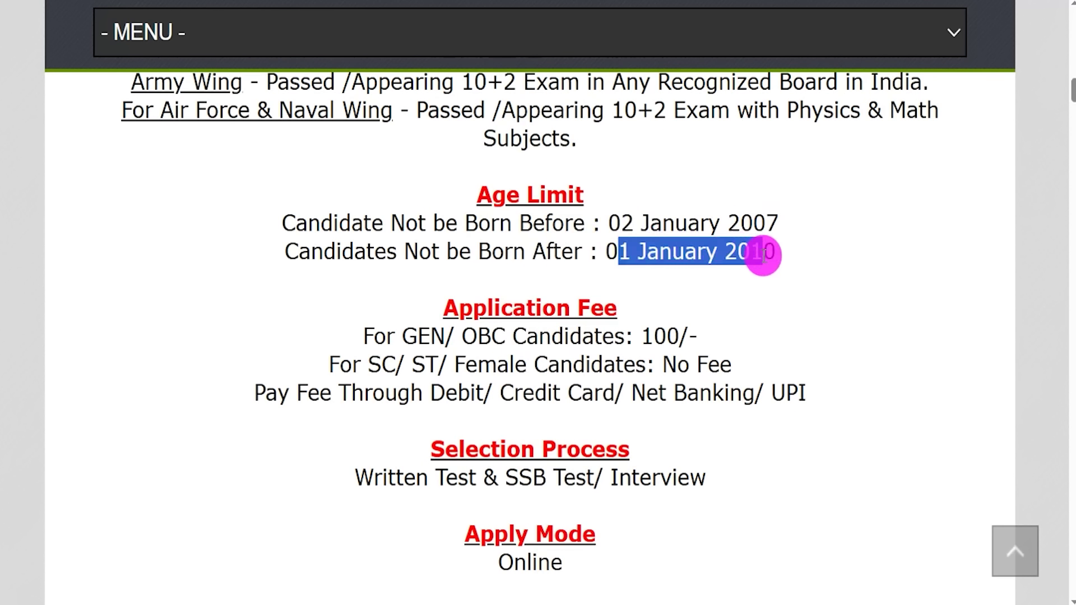
- Highlight the application fees for GEN/OBC and SC/ST/female candidates
scroll(572, 312, down, 2)
drag(419, 237, 637, 235)
drag(396, 264, 514, 262)
drag(664, 264, 731, 262)
- Highlight the Online apply mode, the Important Links heading and the Official Notification Pdf link
scroll(613, 312, down, 3)
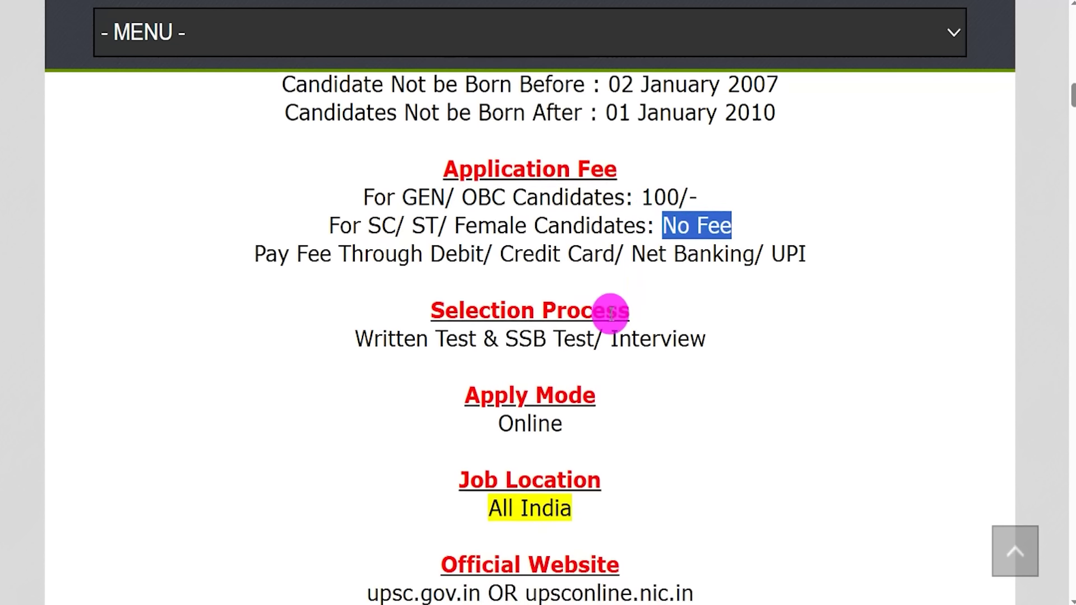
drag(498, 331, 566, 332)
scroll(566, 329, down, 3)
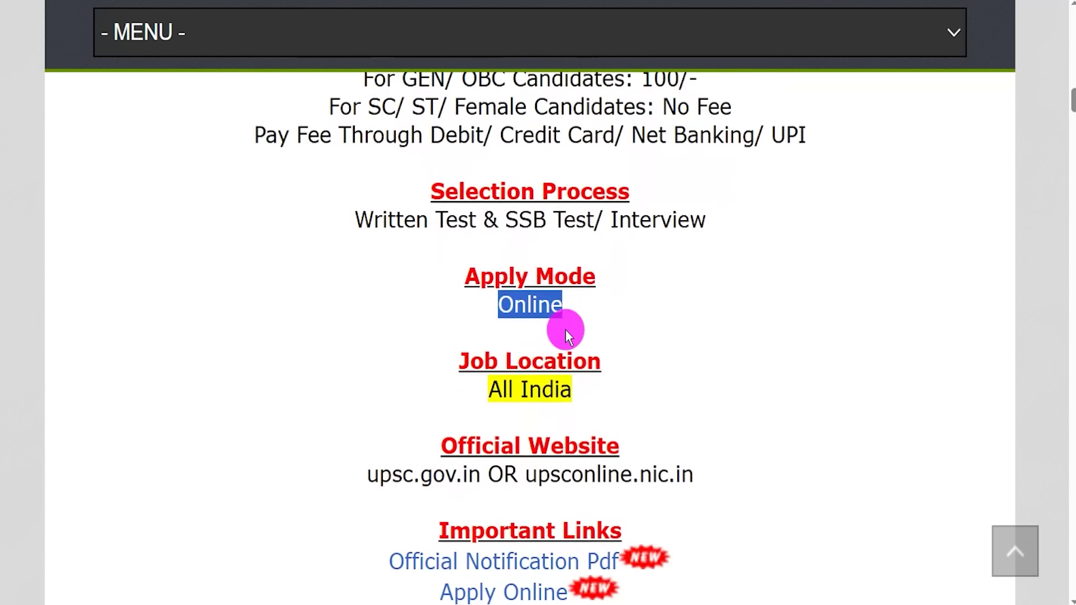
drag(471, 422, 586, 421)
drag(372, 446, 551, 489)
- Clear the notification link highlight and point out the Apply Online link
click(364, 457)
click(418, 482)
drag(417, 486, 557, 481)
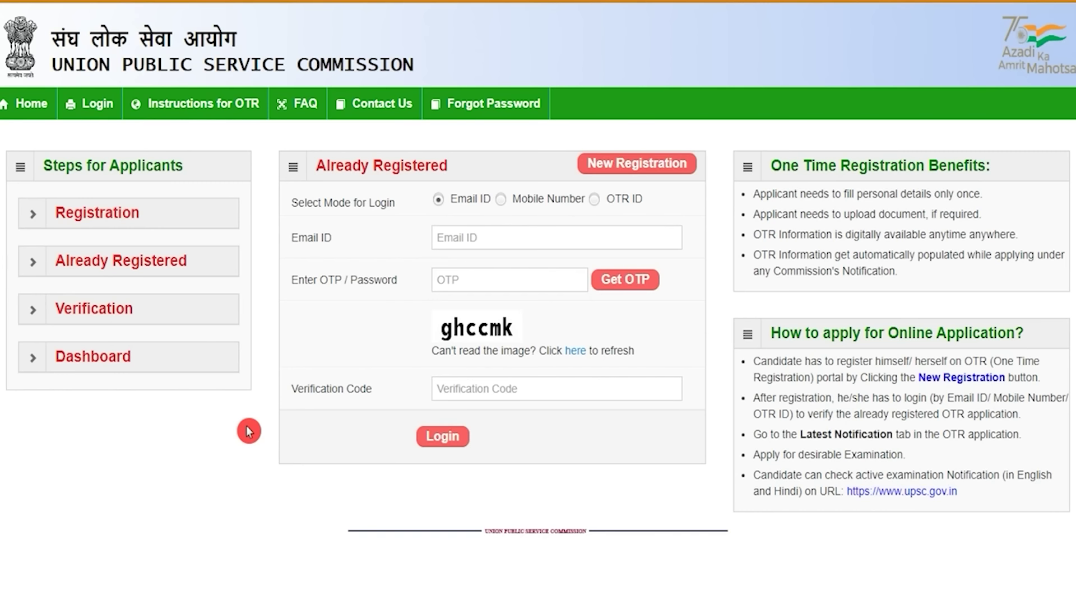
- Go over the login Email, OTP and Verification Code fields, then start a New Registration
click(507, 234)
click(483, 282)
click(458, 392)
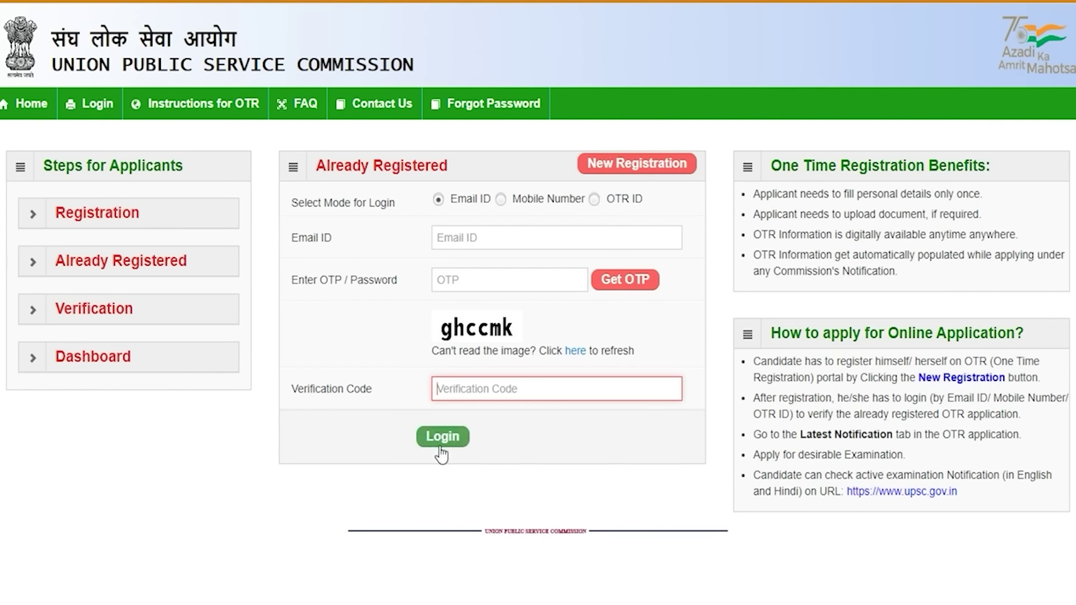
click(646, 167)
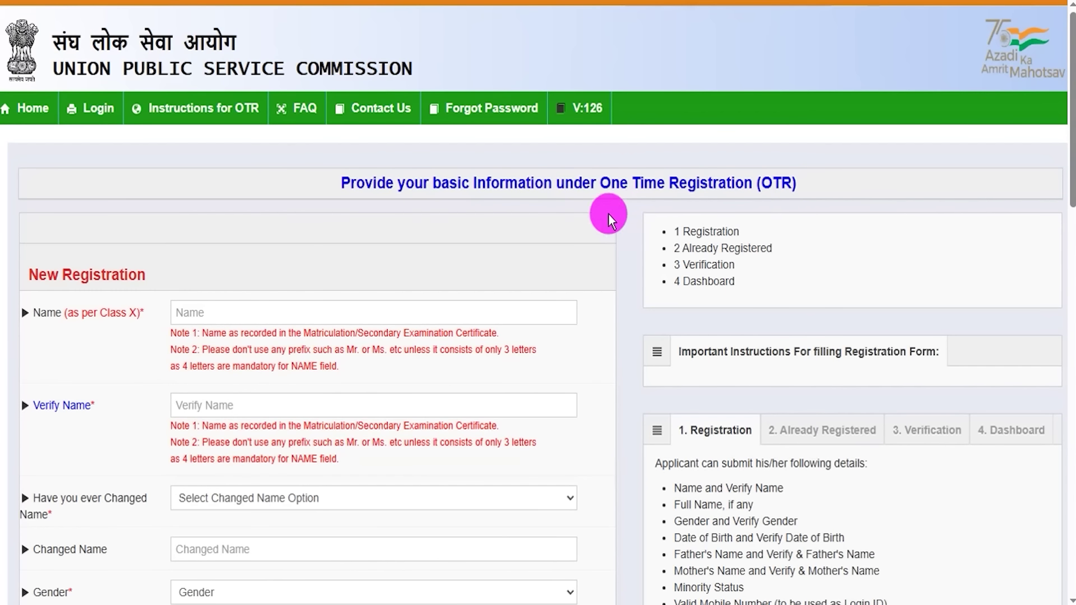
- Mark the Name and Verify Name fields of the registration form
click(260, 311)
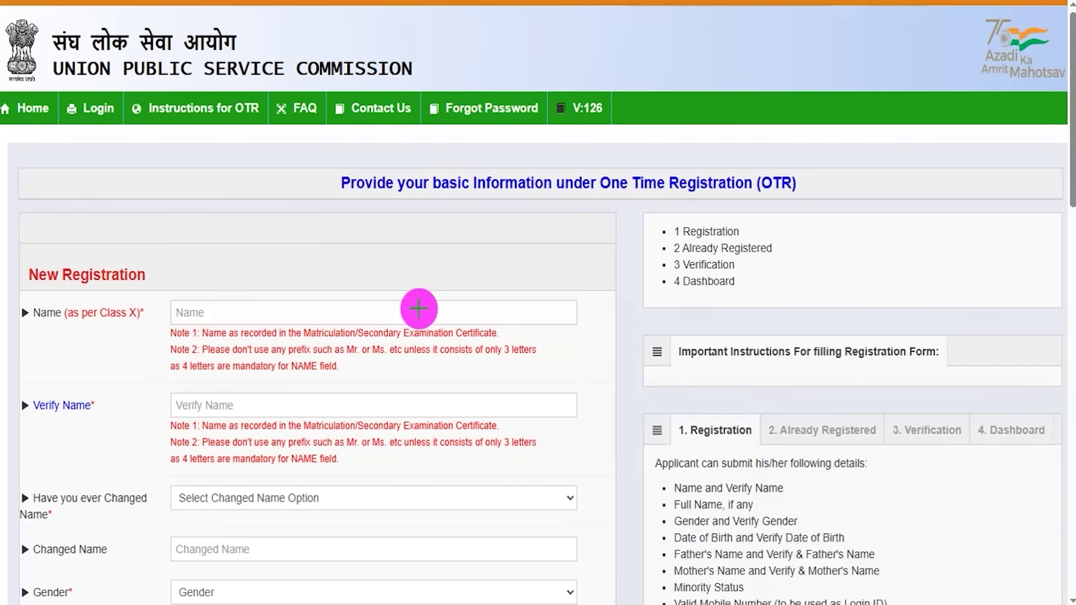
drag(428, 311, 493, 266)
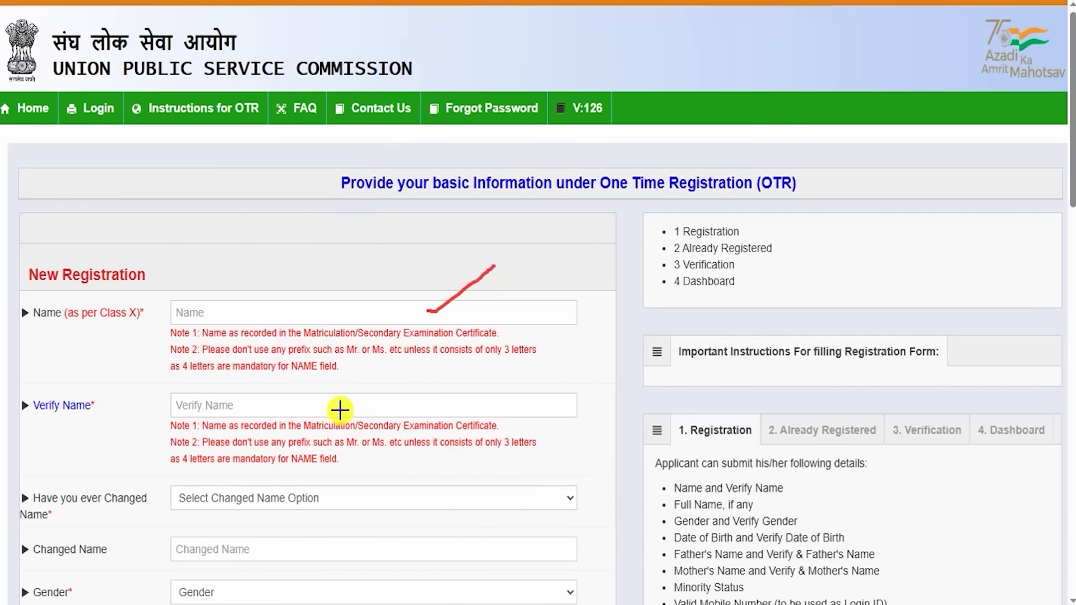
drag(341, 410, 411, 356)
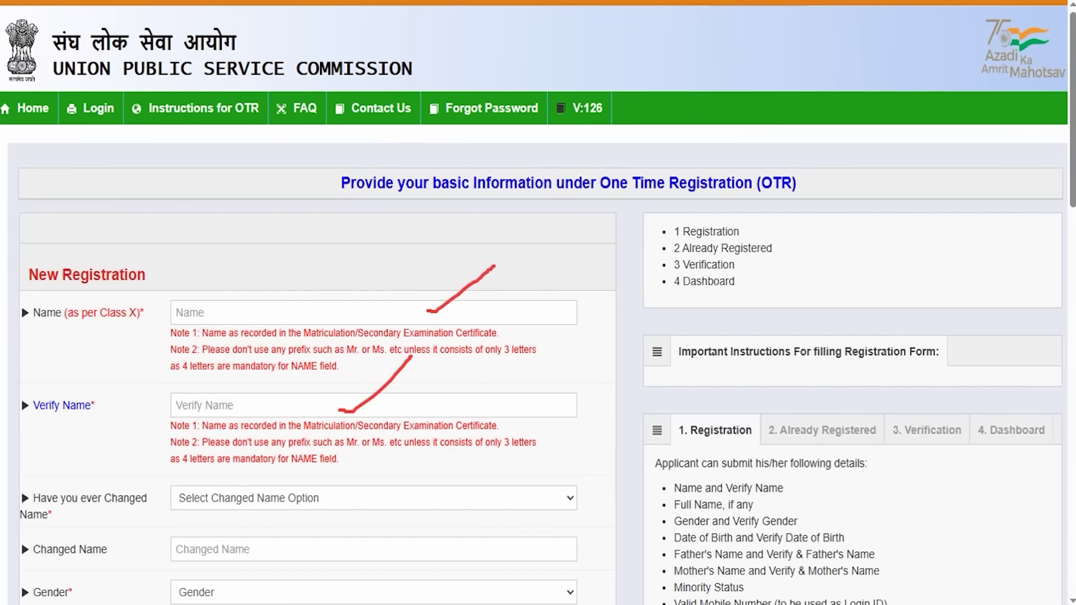
scroll(488, 477, down, 5)
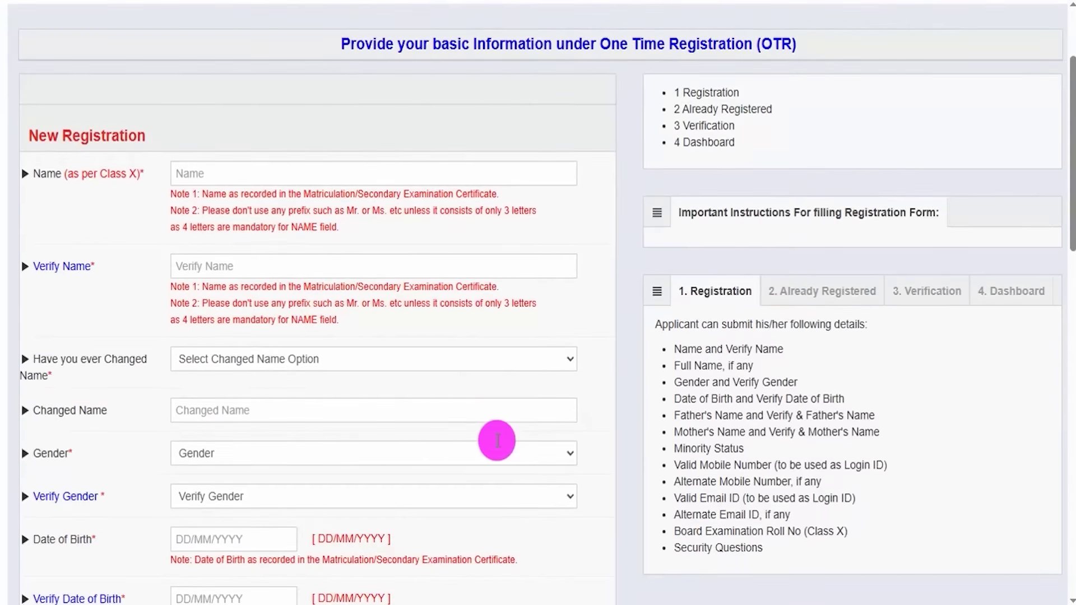
scroll(355, 312, down, 2)
- Show the Changed Name field by answering Yes, then set 'Have you ever Changed Name' to No
click(351, 168)
click(253, 213)
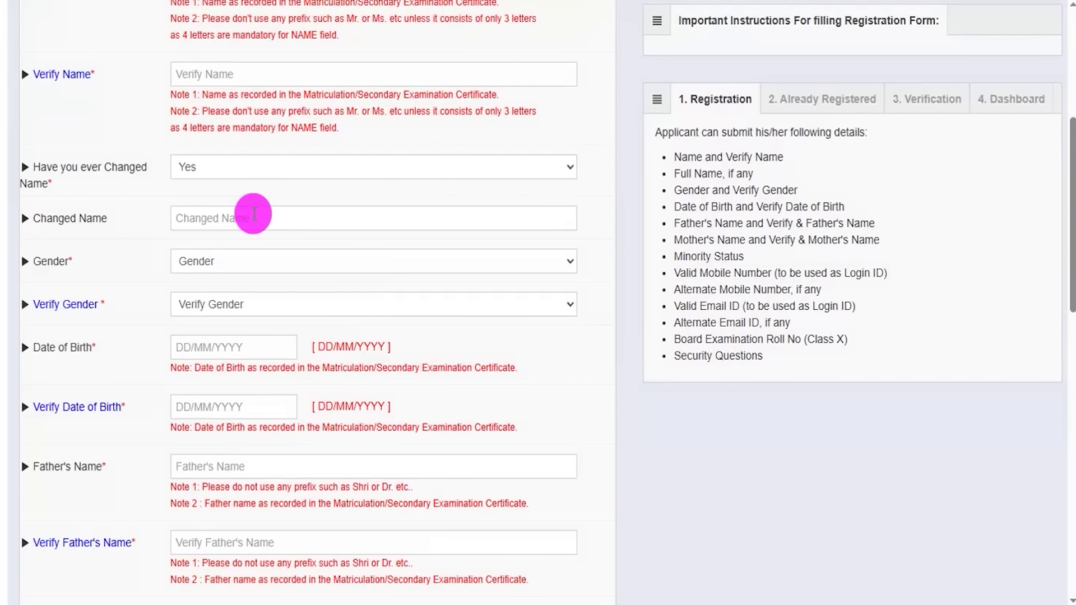
click(242, 220)
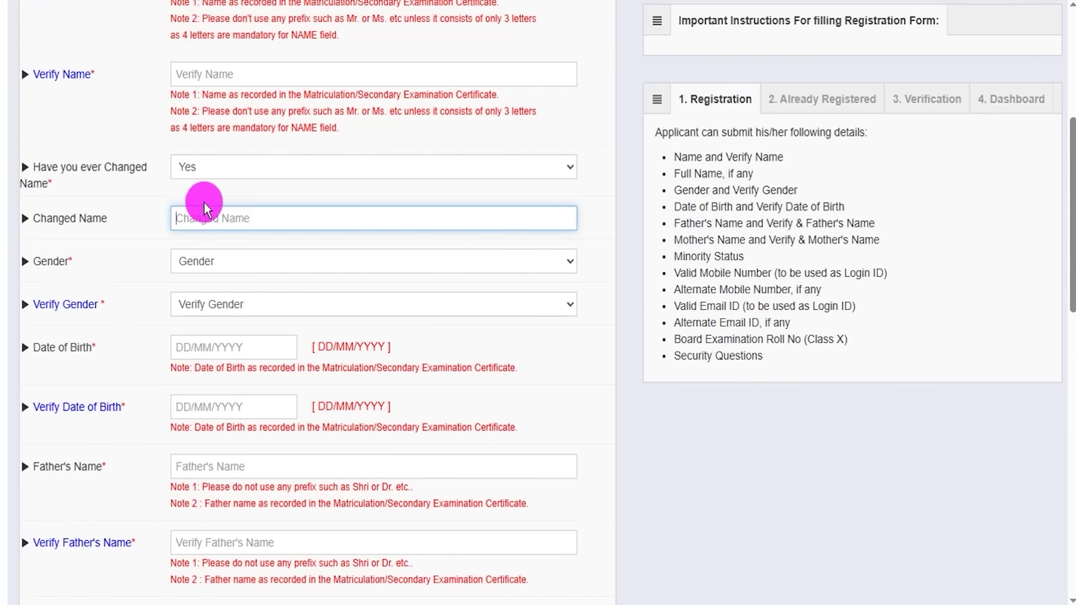
drag(78, 218, 116, 218)
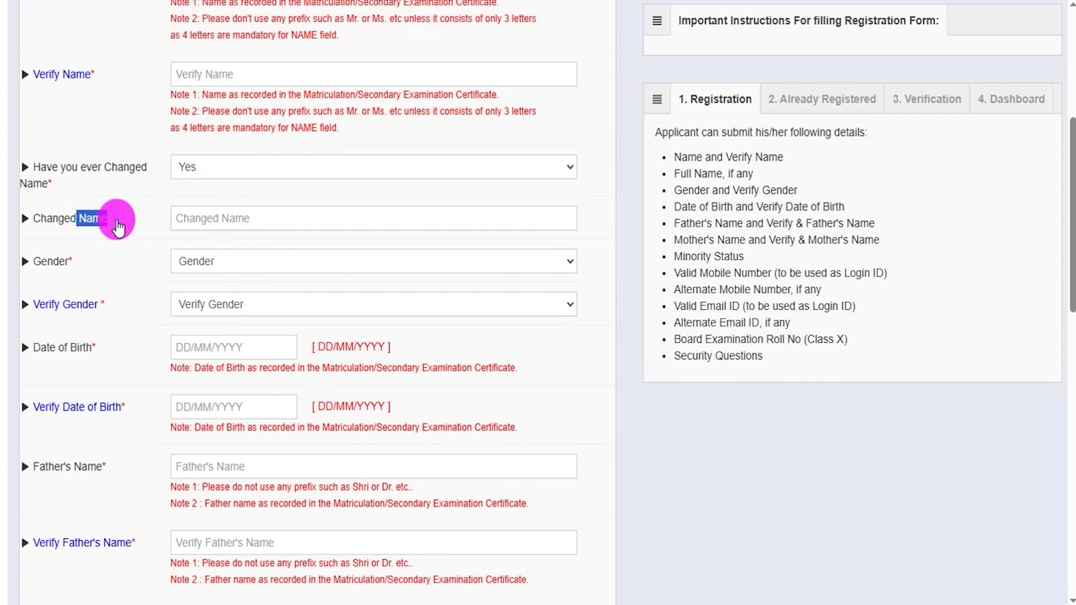
click(489, 168)
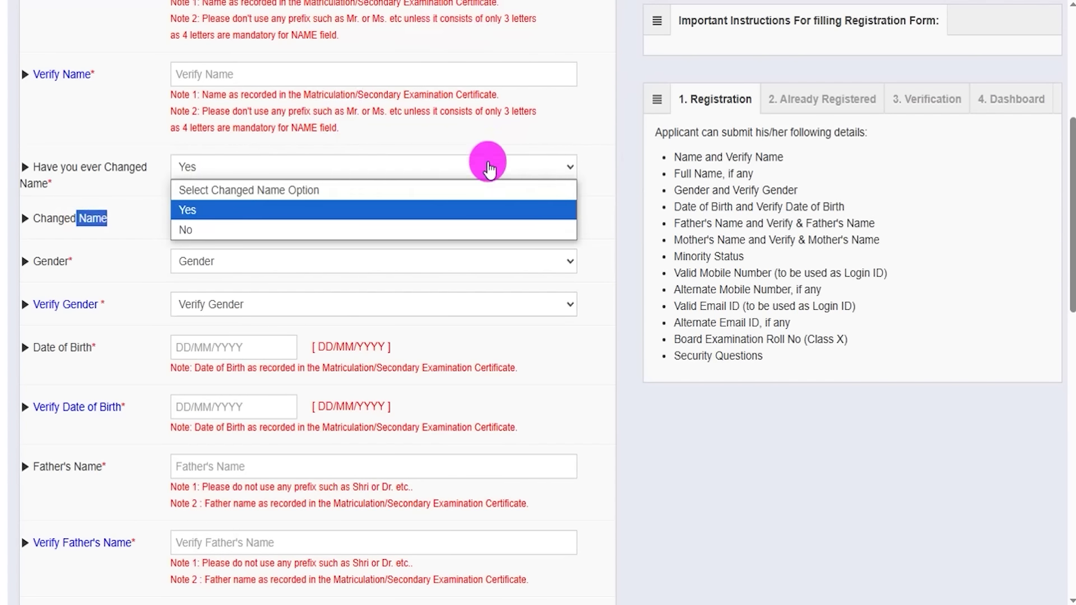
click(212, 230)
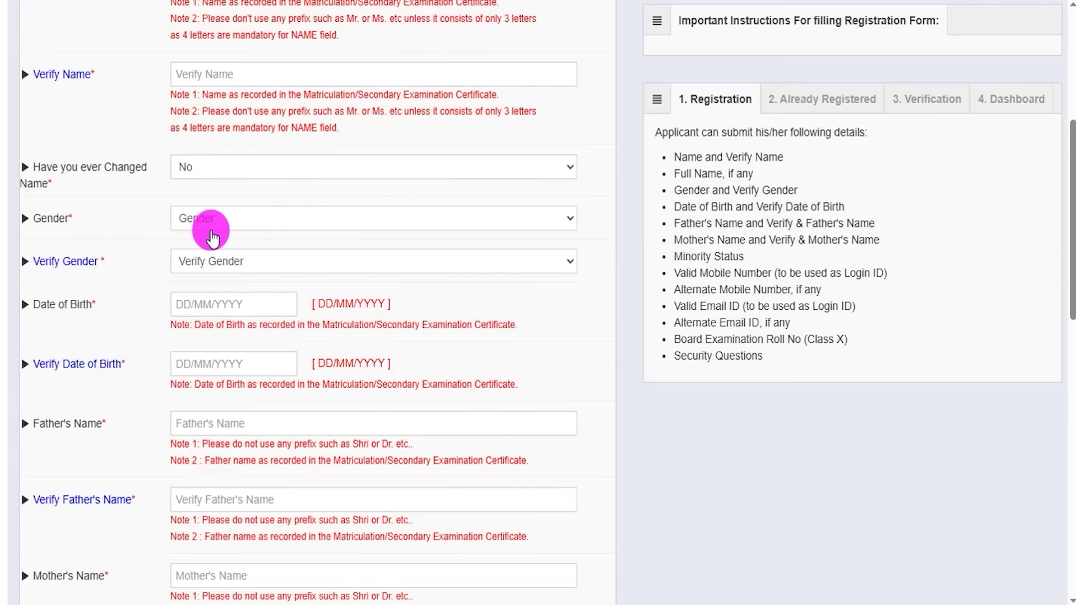
- Set Gender and Verify Gender to Male, and show the Date of Birth calendars without picking dates
click(306, 227)
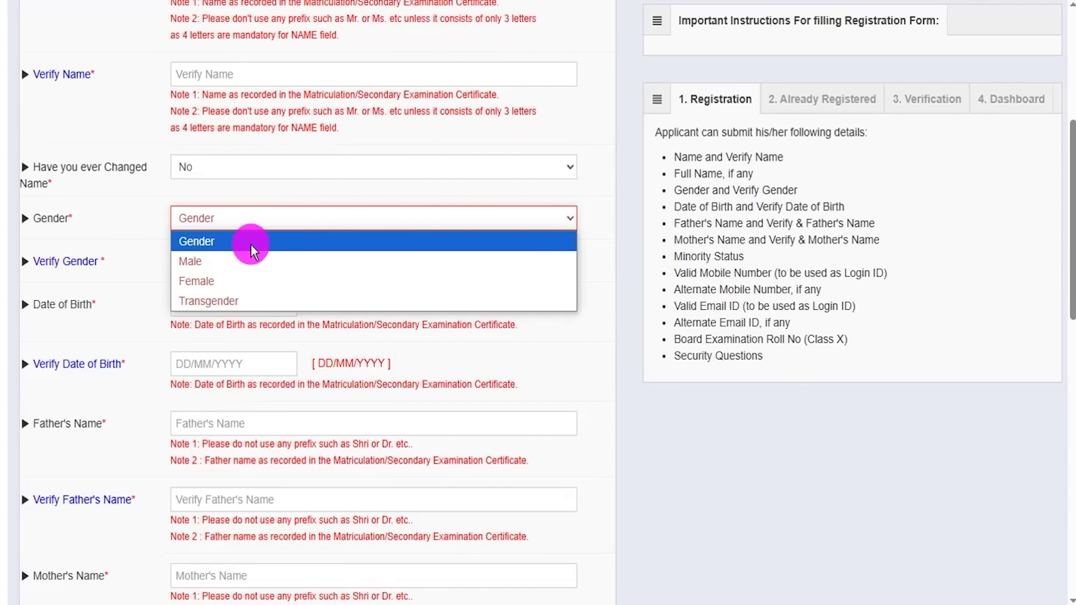
click(212, 263)
click(375, 266)
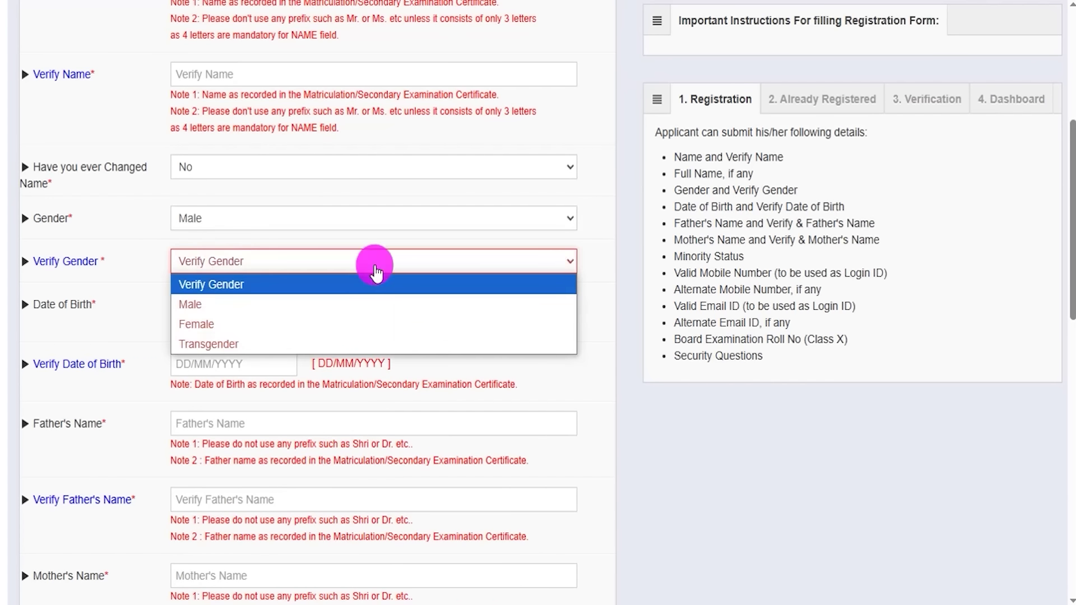
click(243, 305)
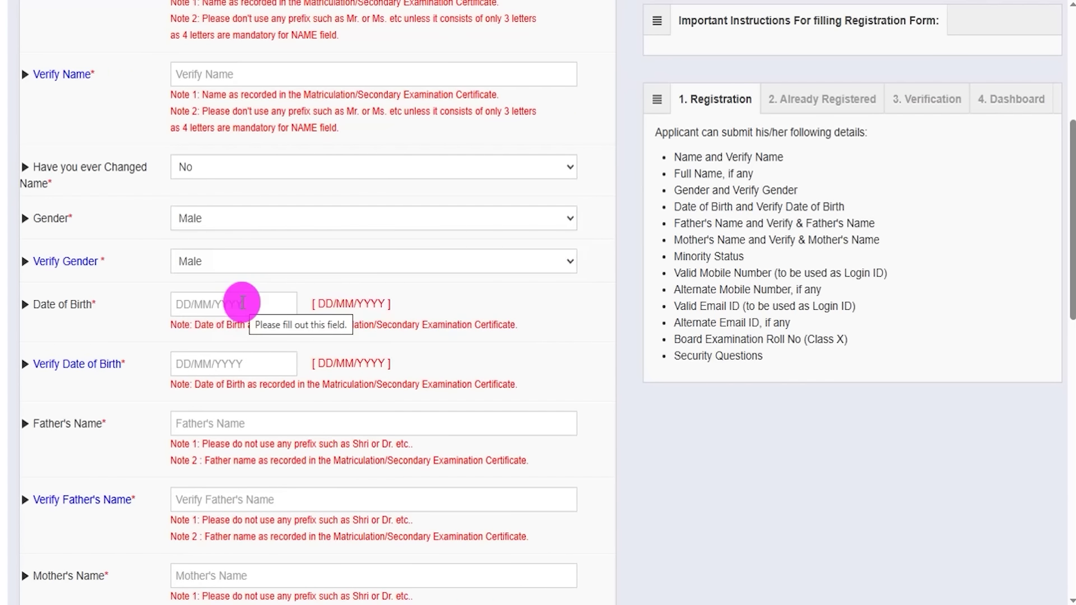
click(250, 305)
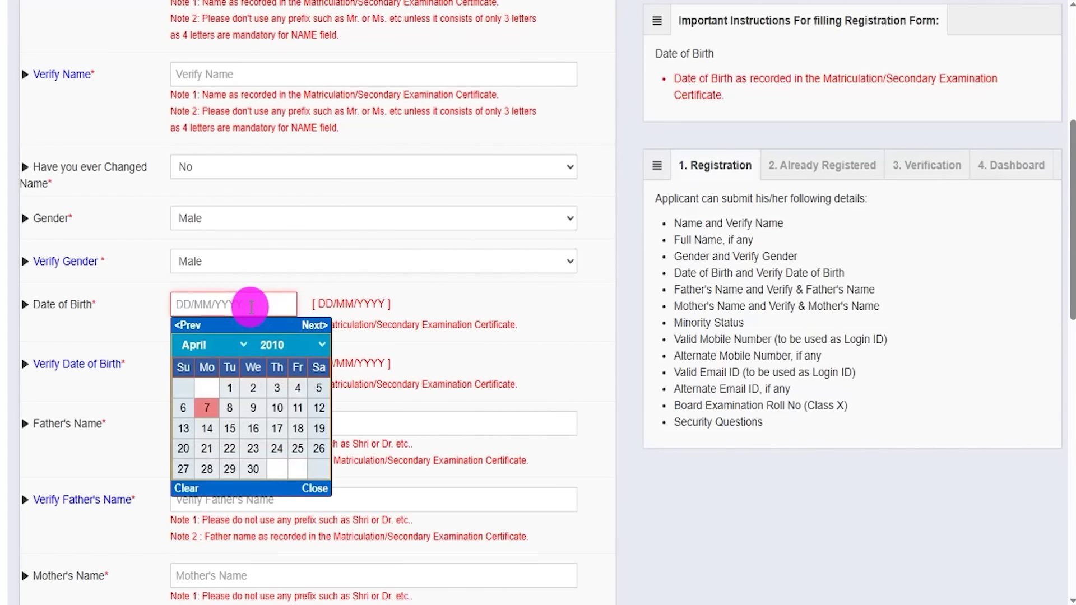
click(314, 489)
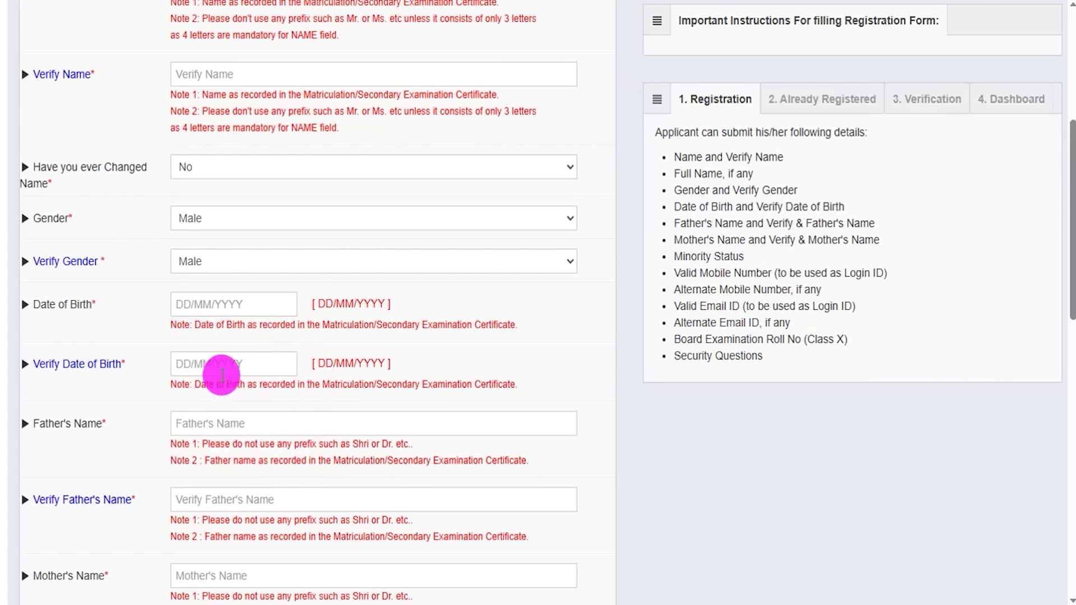
click(222, 370)
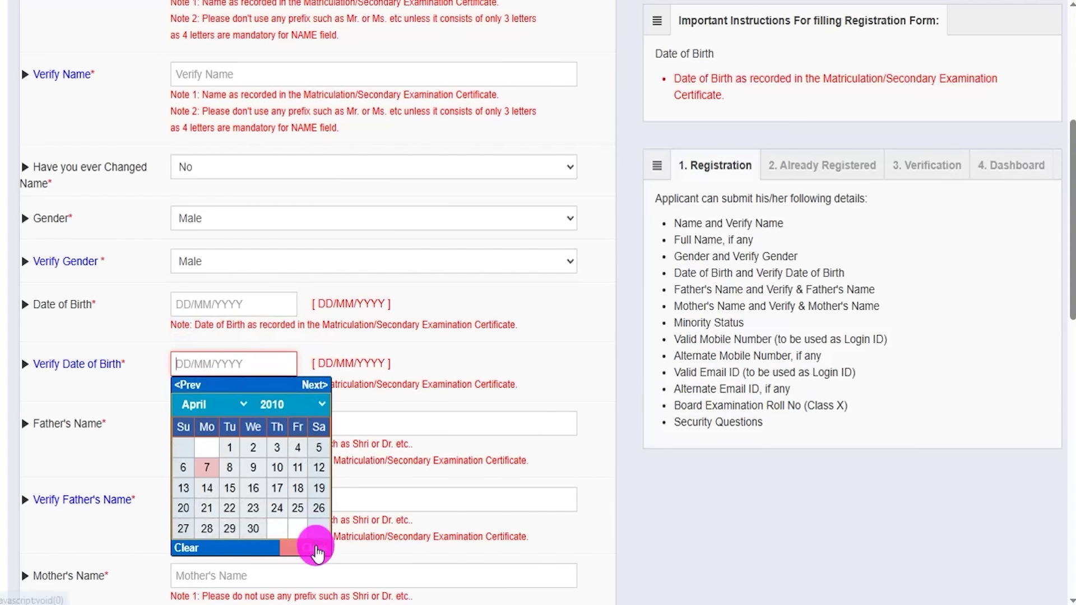
click(315, 548)
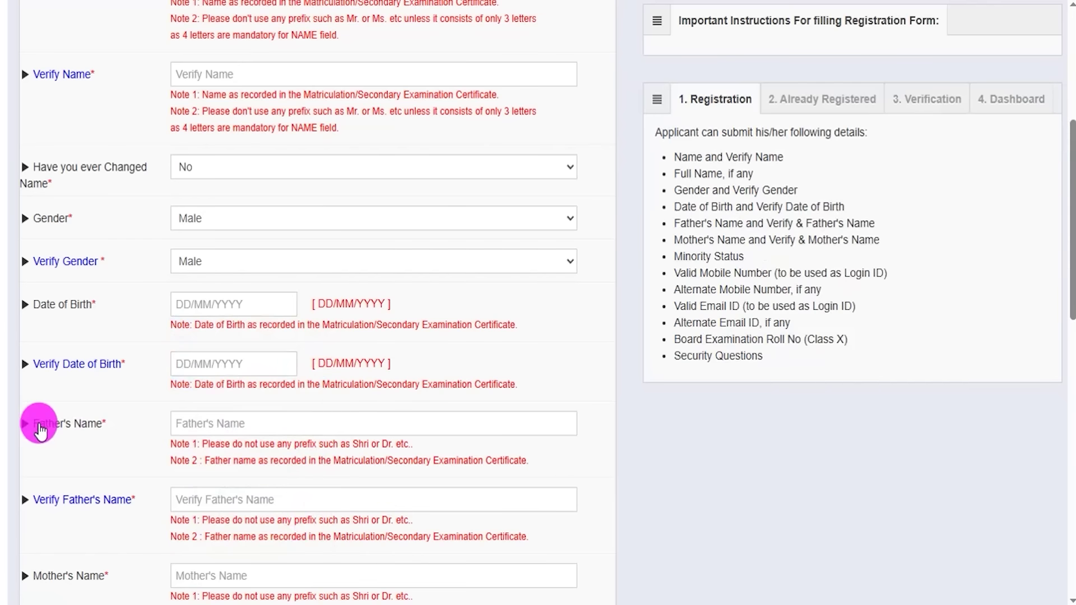
- Point out the Father's Name and Mother's Name fields and their verify fields
drag(67, 432, 202, 425)
click(224, 424)
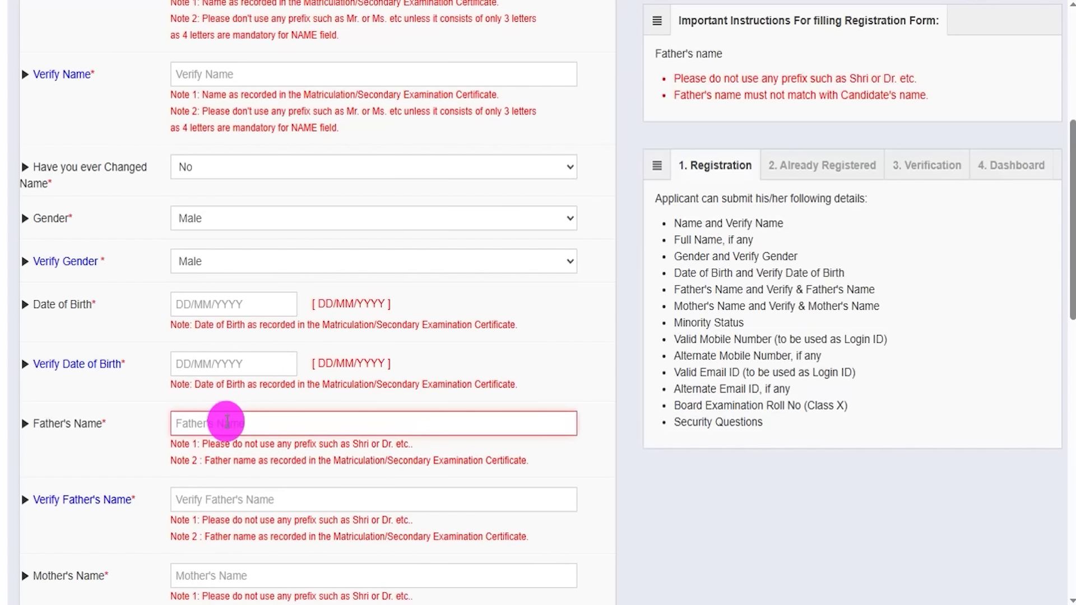
click(216, 502)
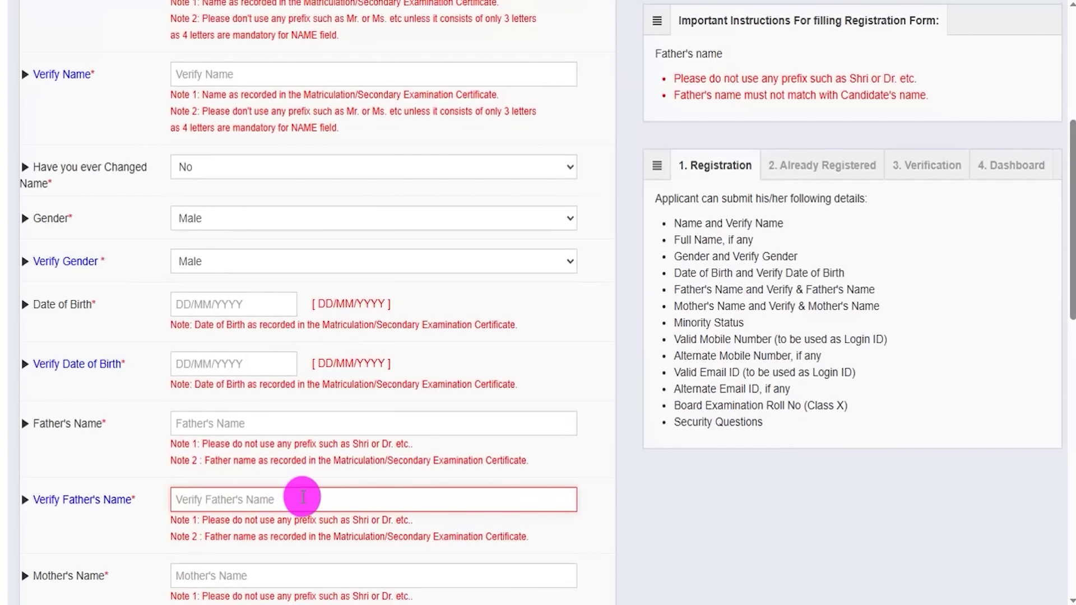
scroll(245, 493, down, 6)
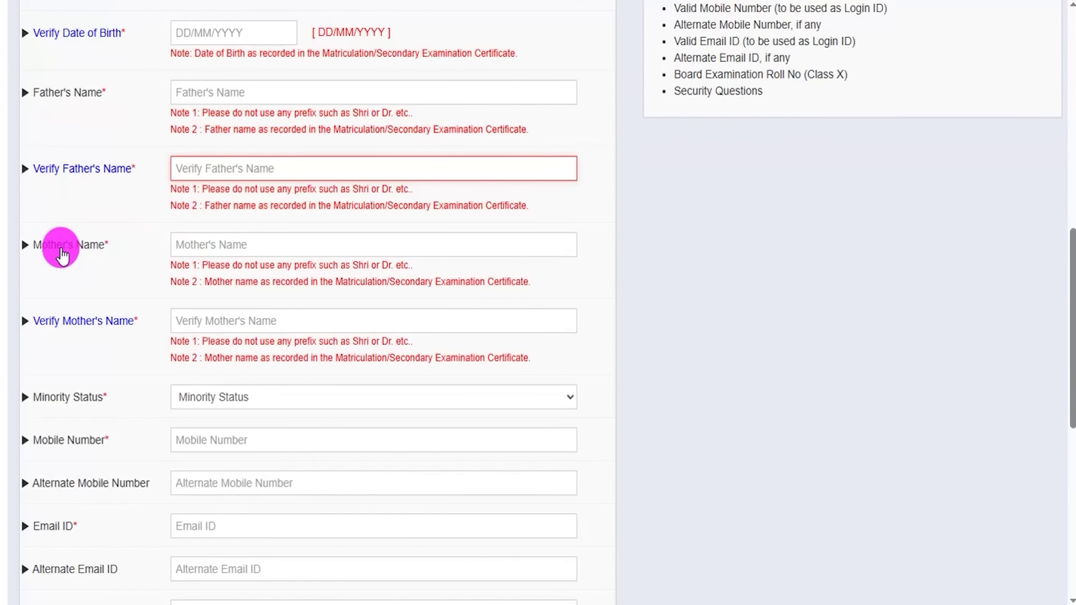
drag(49, 247, 104, 245)
click(230, 249)
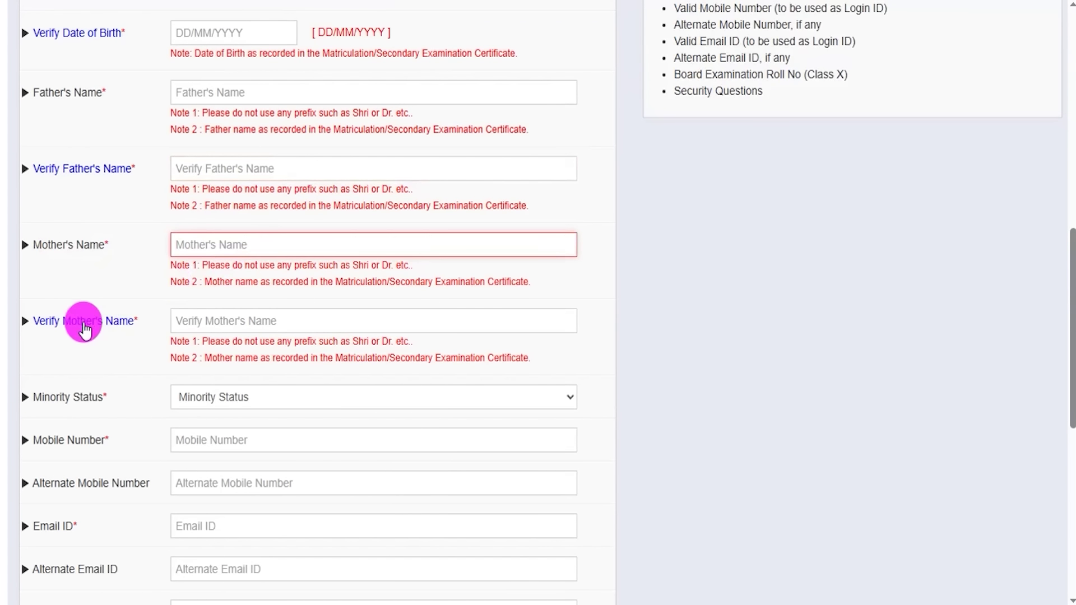
click(215, 317)
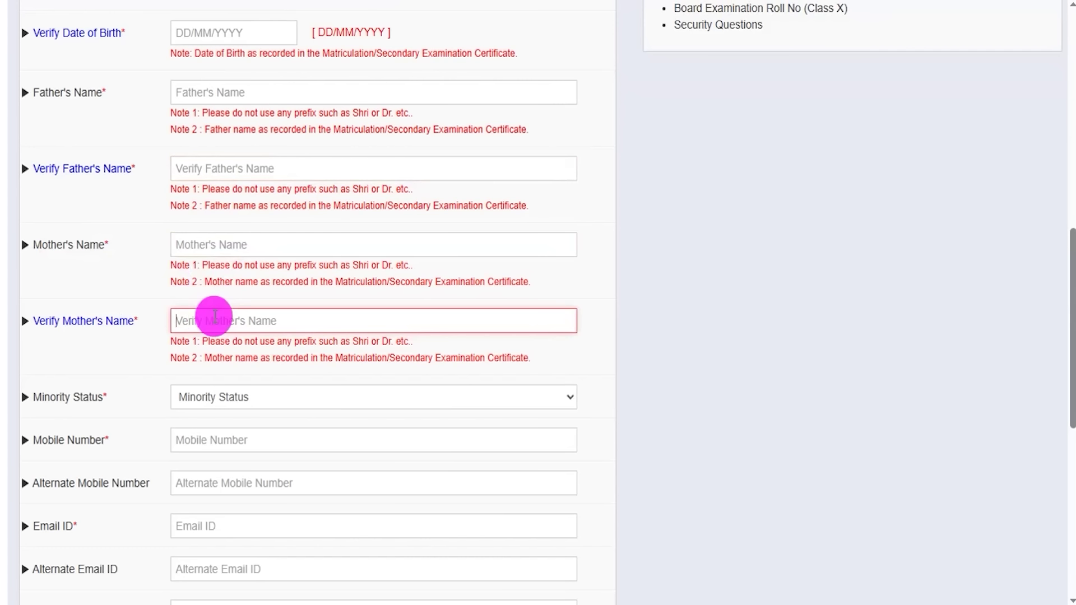
scroll(223, 353, down, 3)
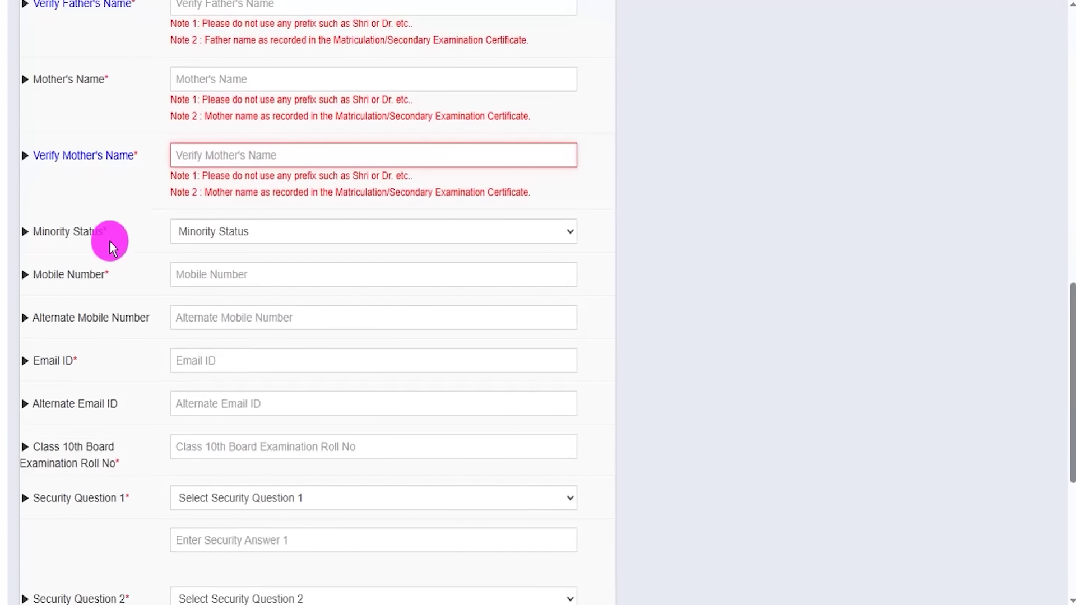
- Show the minority categories under Yes, then set Minority Status to No
click(246, 236)
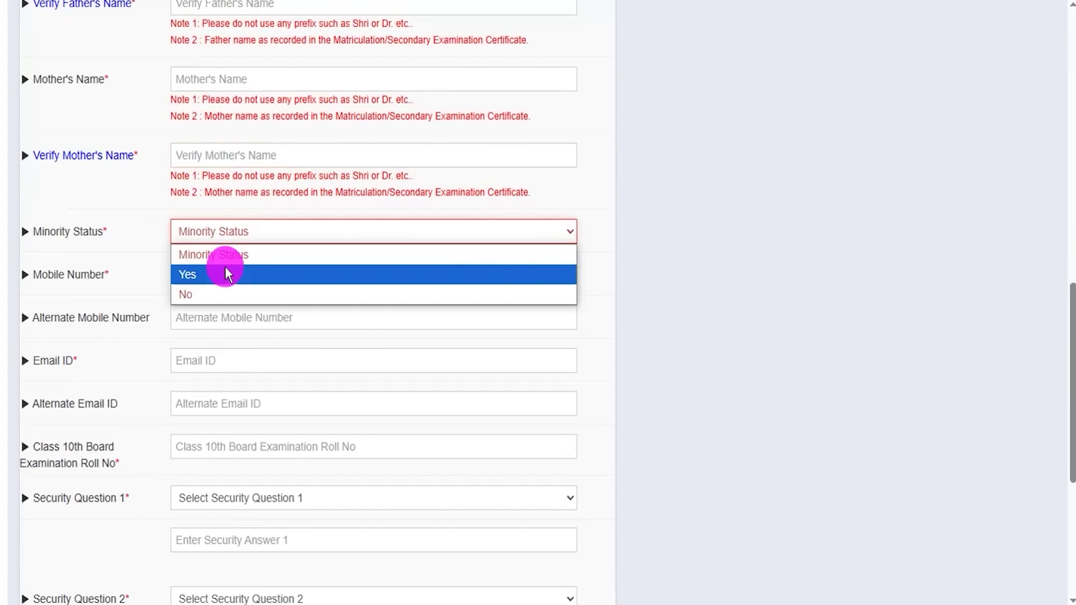
click(200, 279)
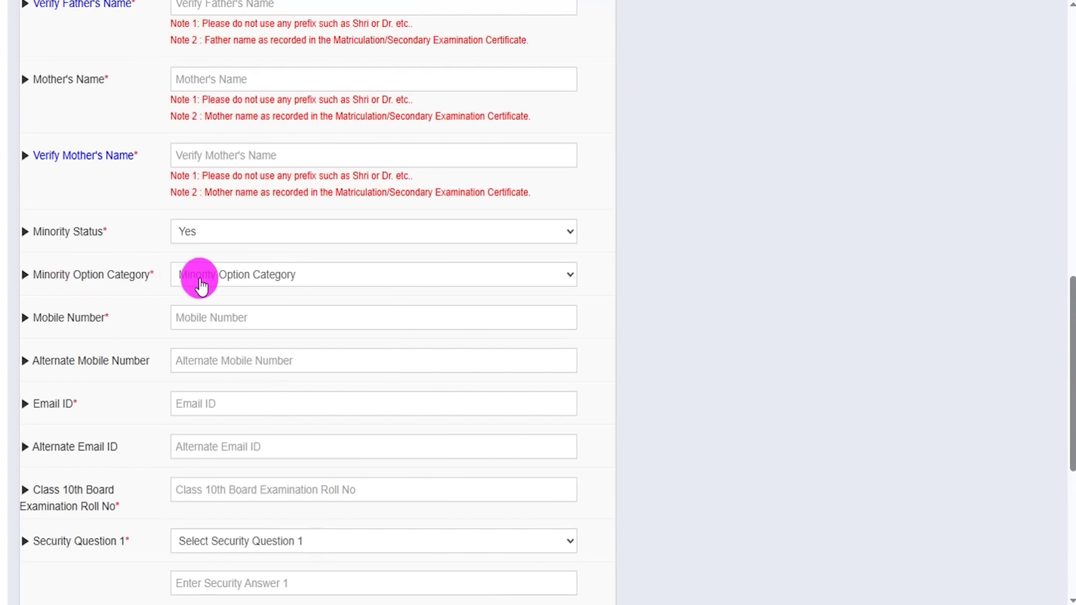
click(216, 285)
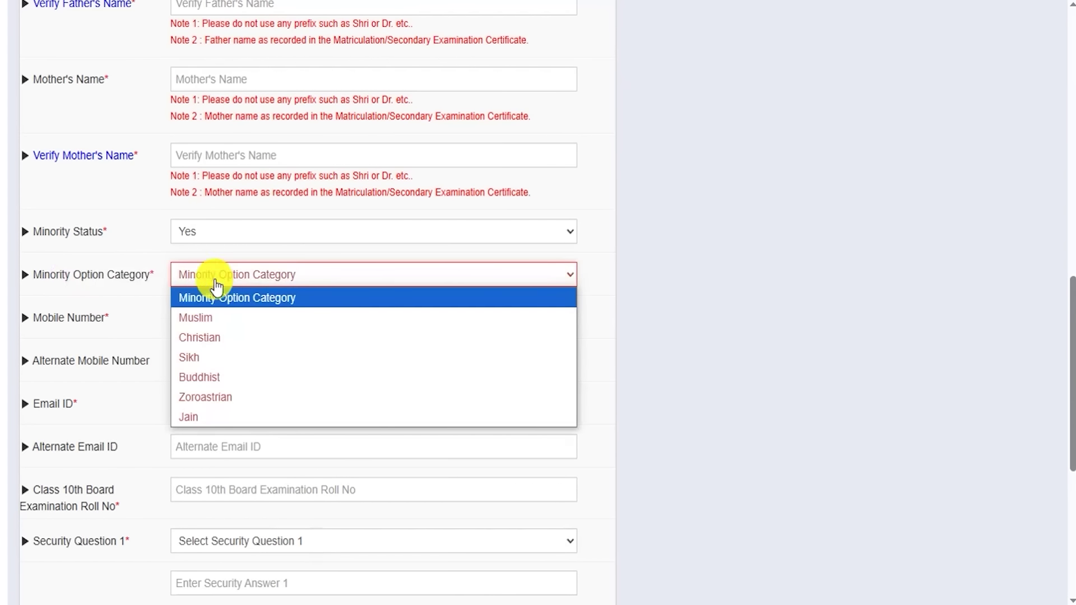
click(225, 234)
click(224, 234)
click(204, 292)
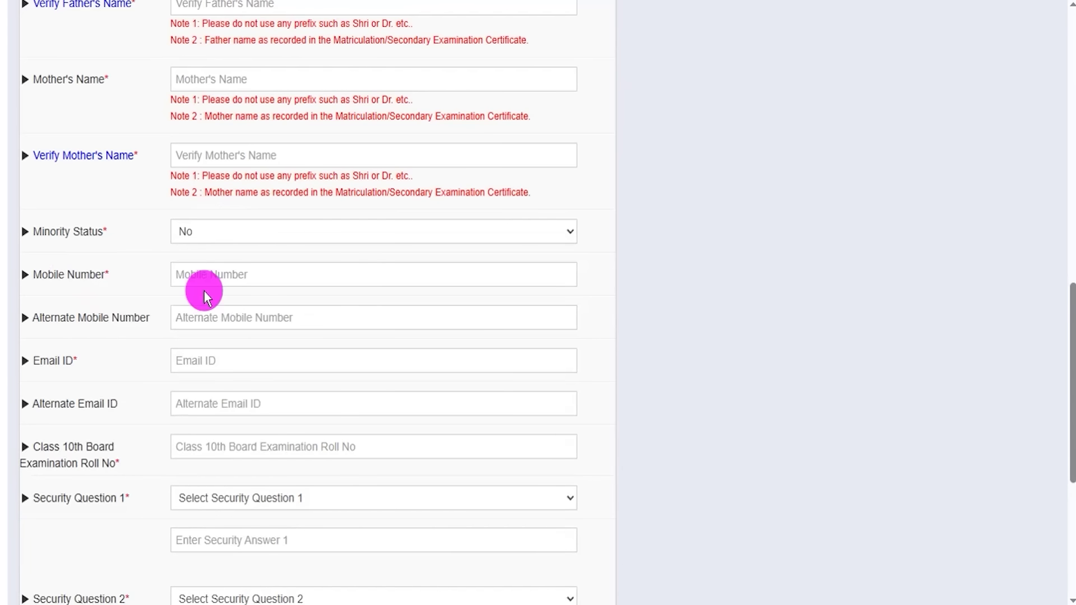
- Mark the Mobile Number, Alternate Mobile, Email ID, Alternate Email and Class 10th roll number fields
click(225, 275)
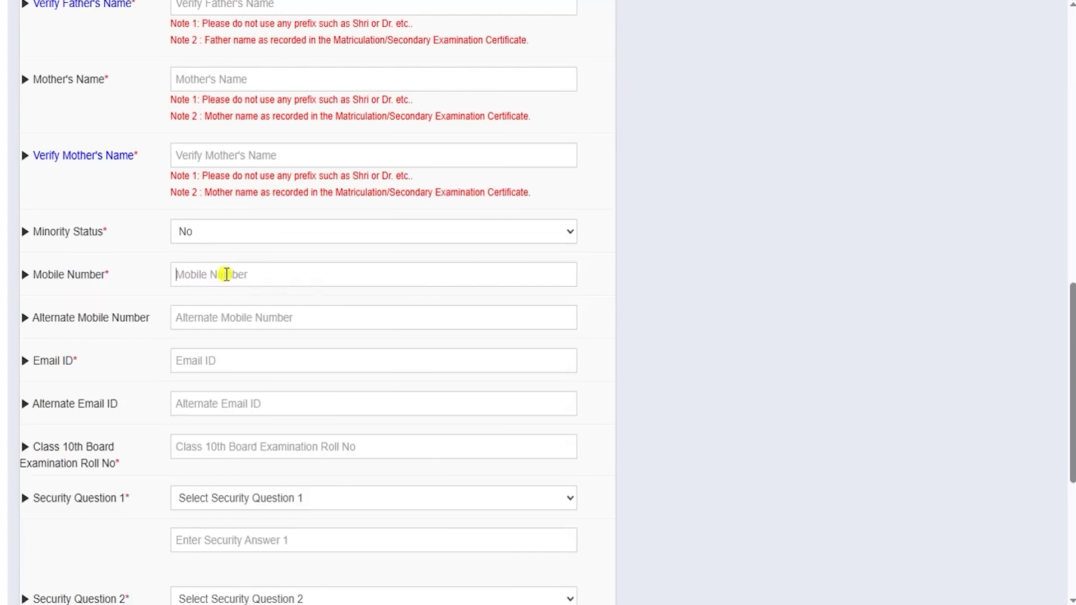
click(275, 302)
drag(277, 322, 326, 293)
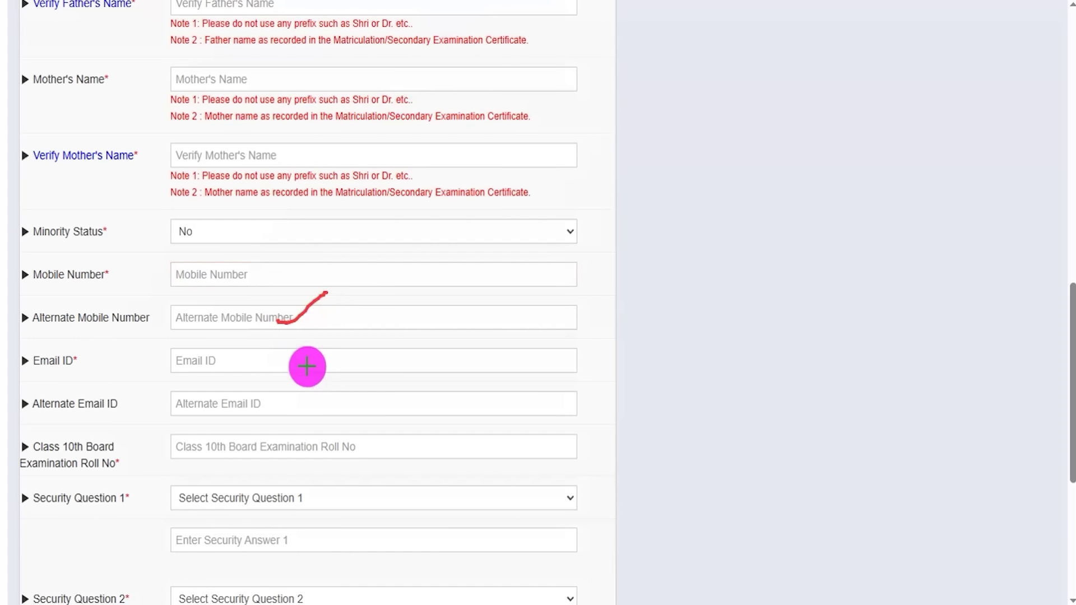
drag(306, 365, 377, 337)
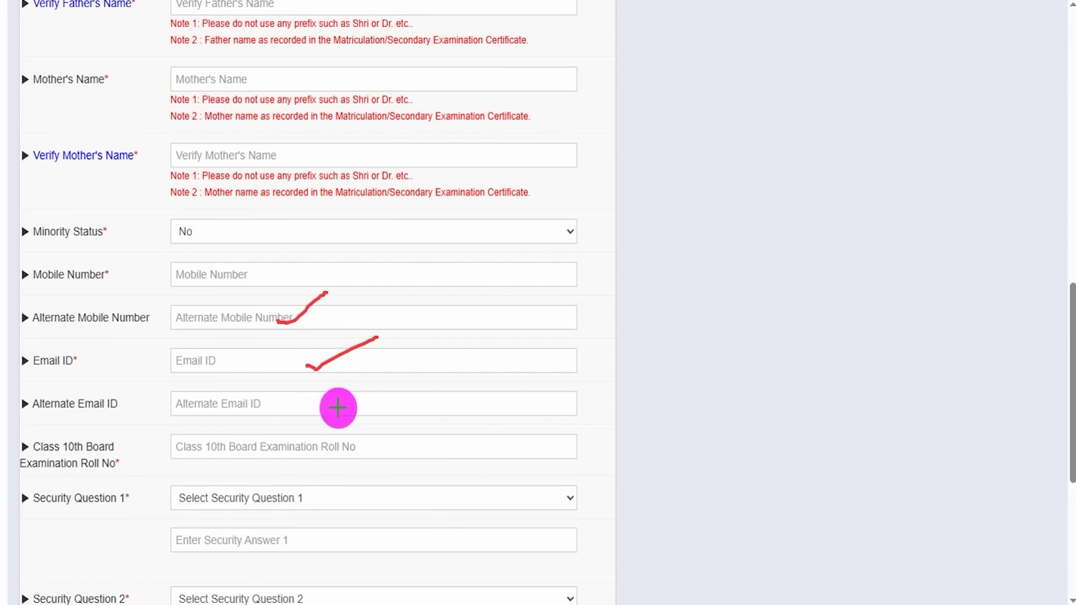
mouse_move(338, 408)
mouse_down()
mouse_move(360, 410)
mouse_move(420, 366)
mouse_up()
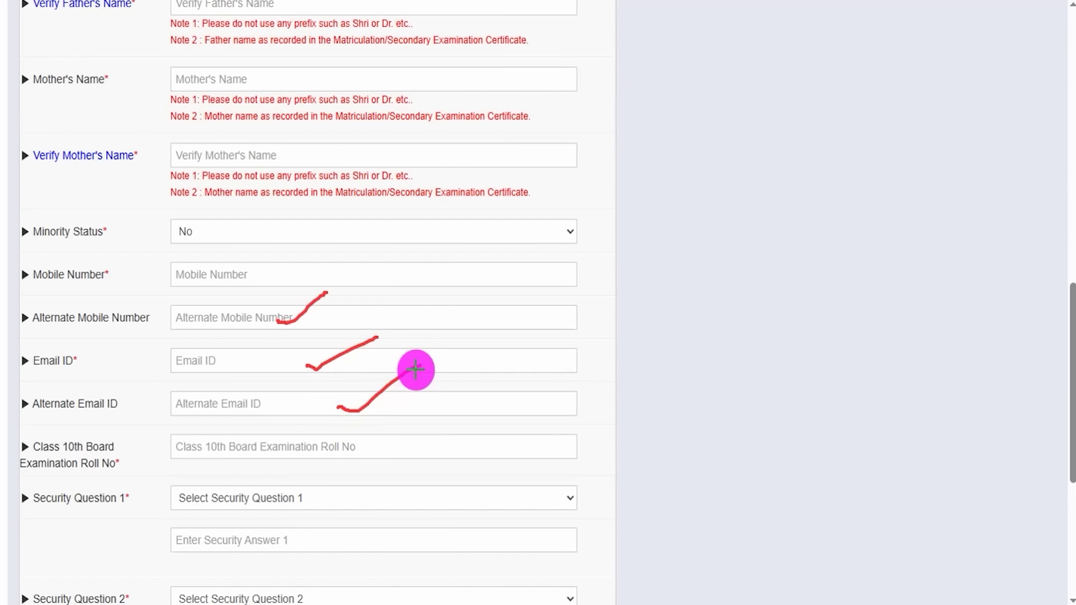
drag(284, 449, 325, 428)
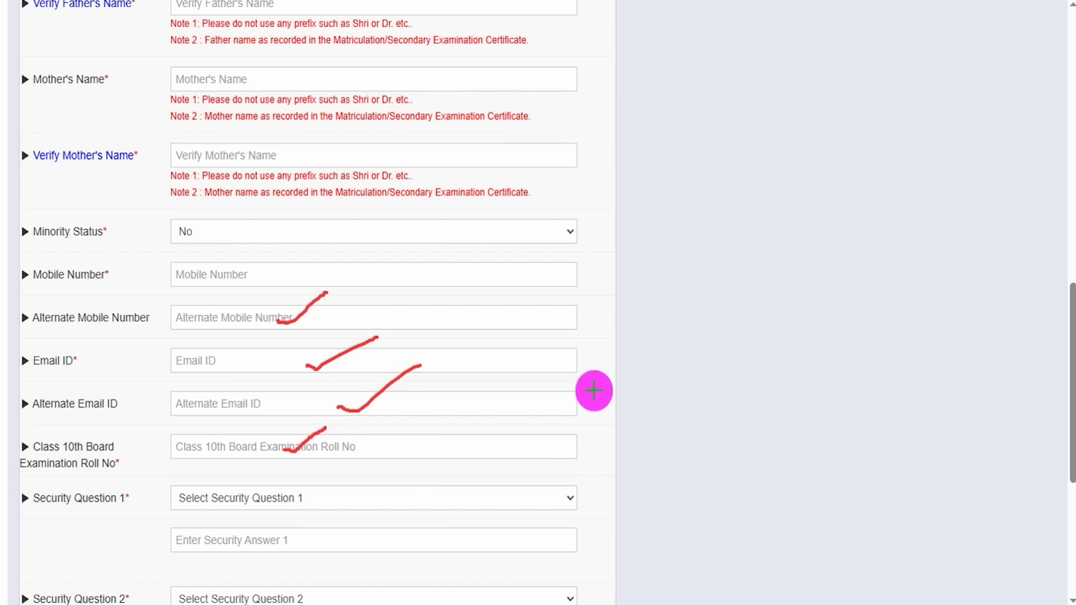
key(Escape)
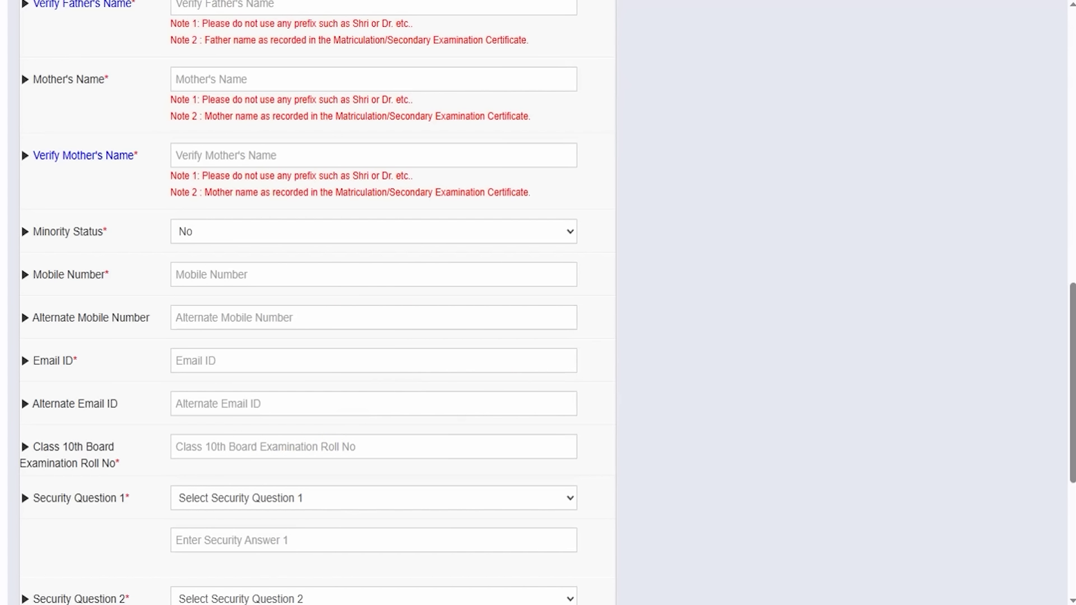
- Choose favourite colour and mother's birthplace as security questions 1 and 2, focusing each answer field
click(291, 500)
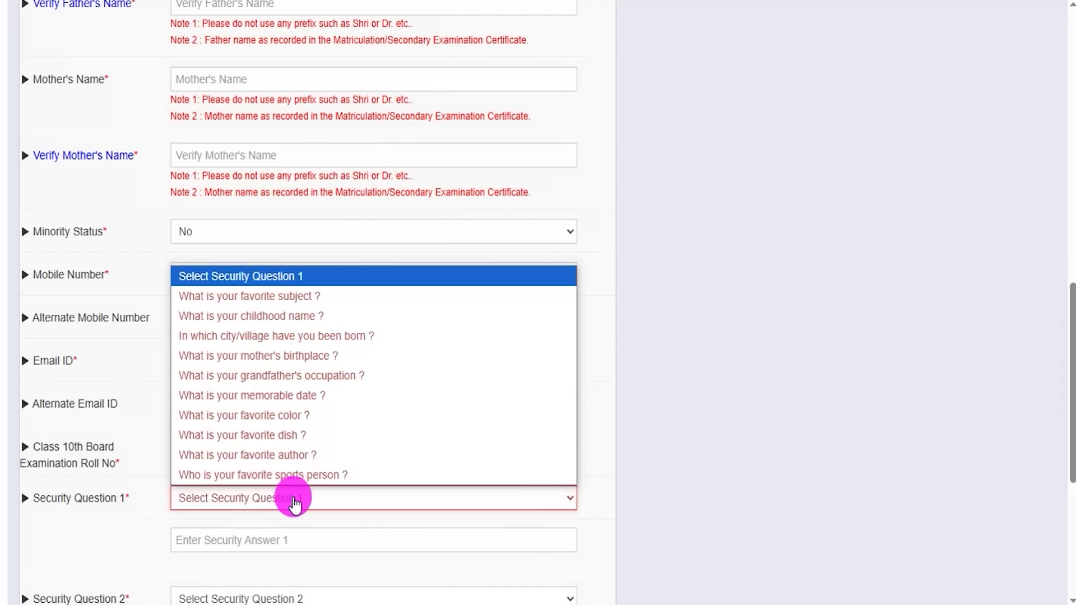
click(280, 418)
scroll(313, 521, down, 5)
click(288, 292)
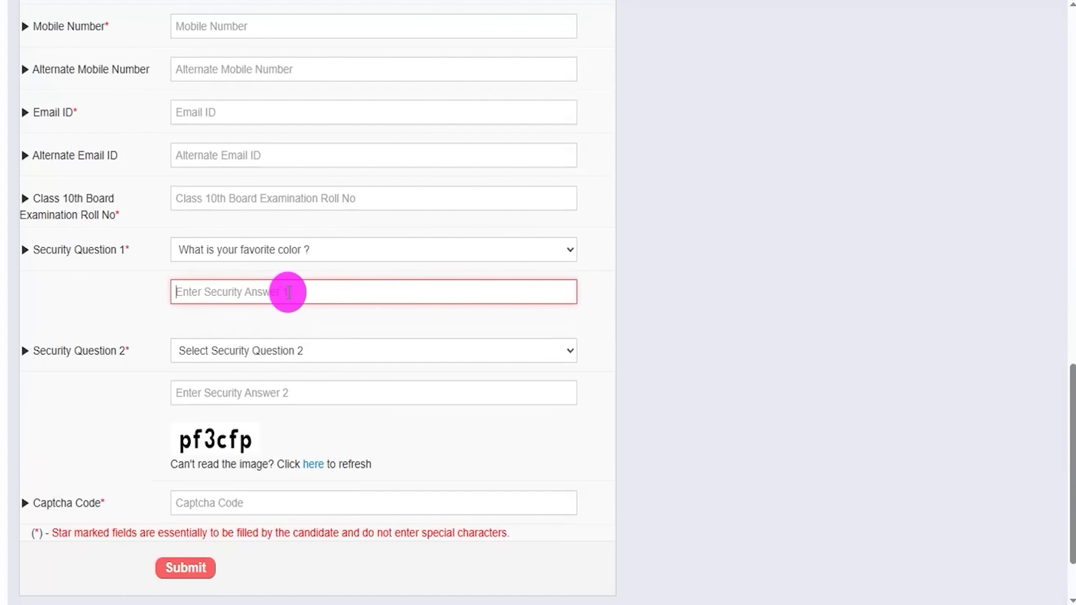
click(268, 351)
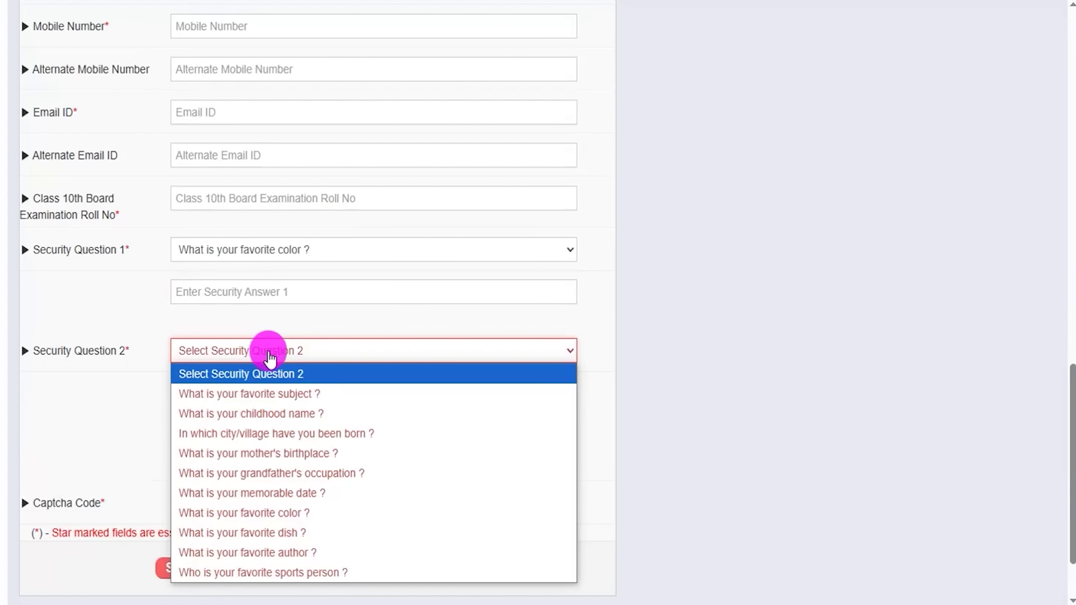
click(280, 456)
click(288, 393)
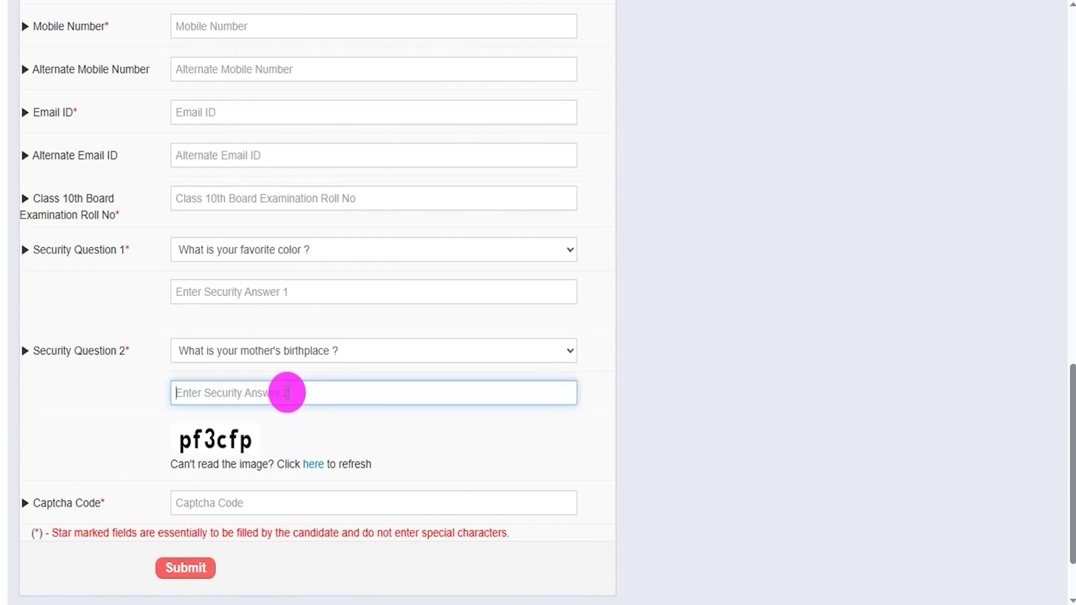
- Point out the captcha, the Captcha Code entry and the form submission step
scroll(476, 291, down, 2)
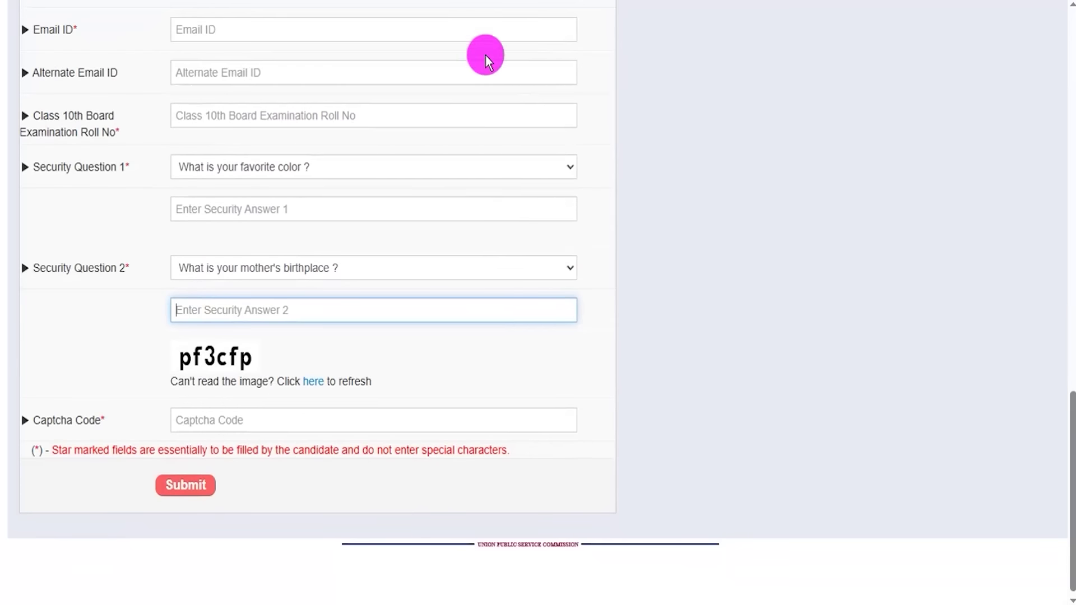
click(264, 350)
drag(201, 372, 261, 371)
drag(283, 423, 359, 382)
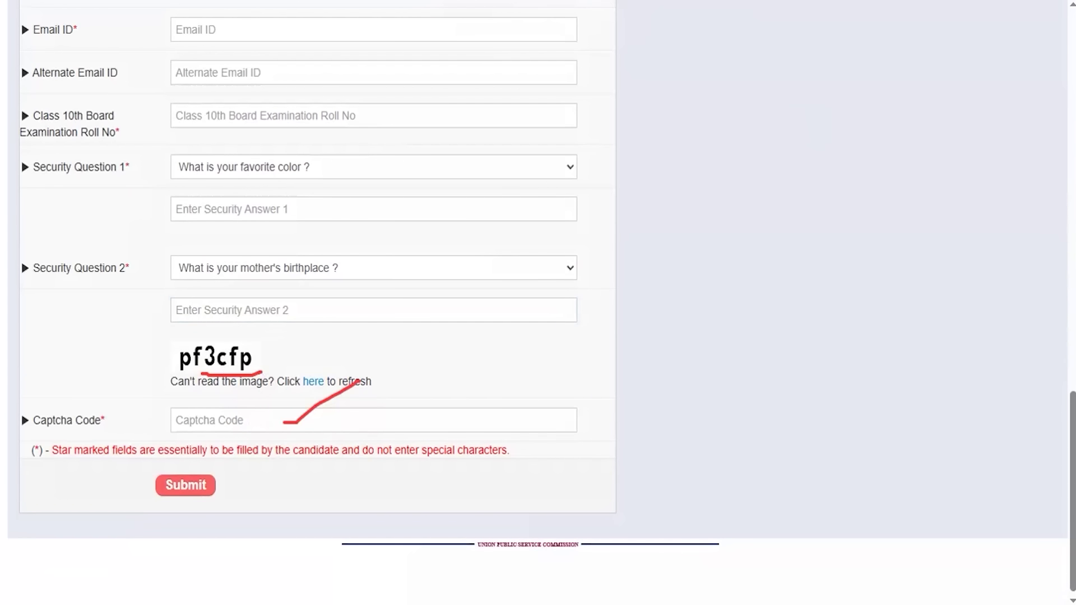
mouse_move(132, 461)
mouse_down()
mouse_move(216, 480)
mouse_move(232, 510)
mouse_up()
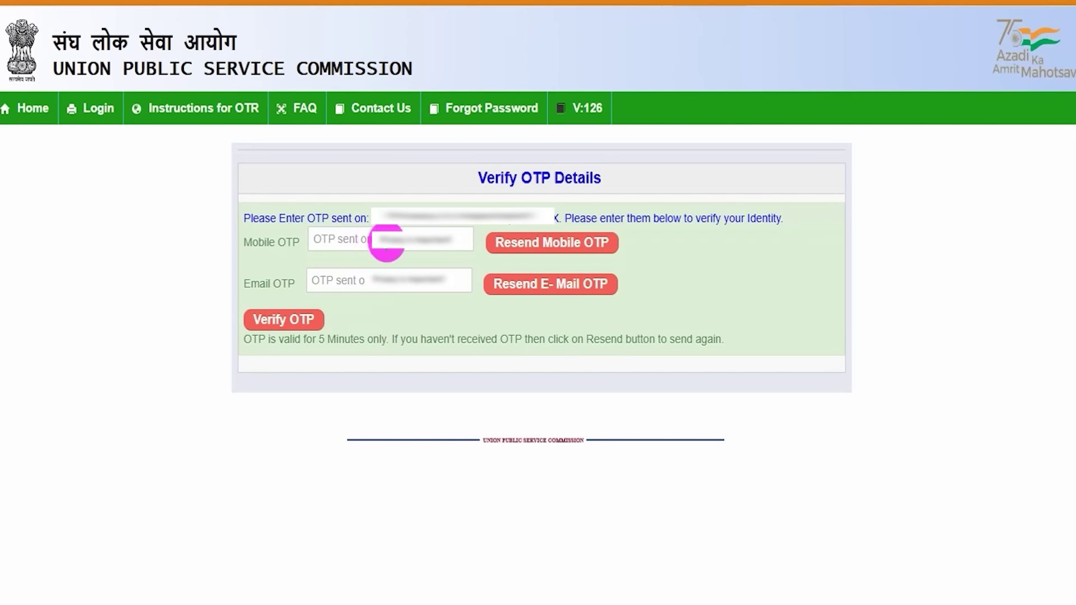
- Point out OTP verification, highlight the registration success heading, and indicate logging in next
mouse_move(133, 188)
mouse_down()
mouse_move(163, 209)
mouse_move(247, 320)
mouse_up()
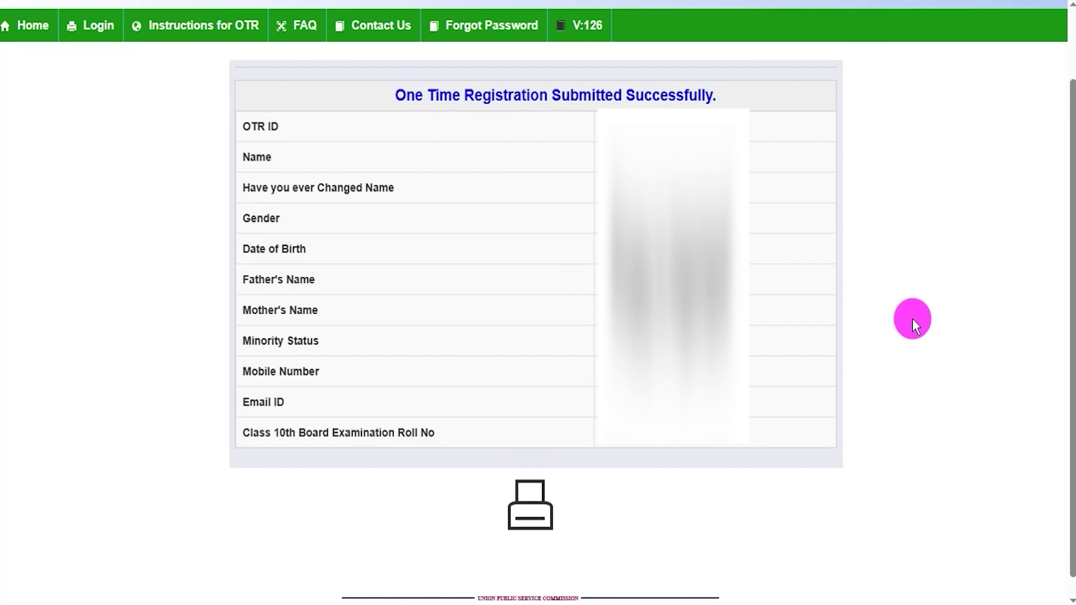
drag(475, 88, 686, 88)
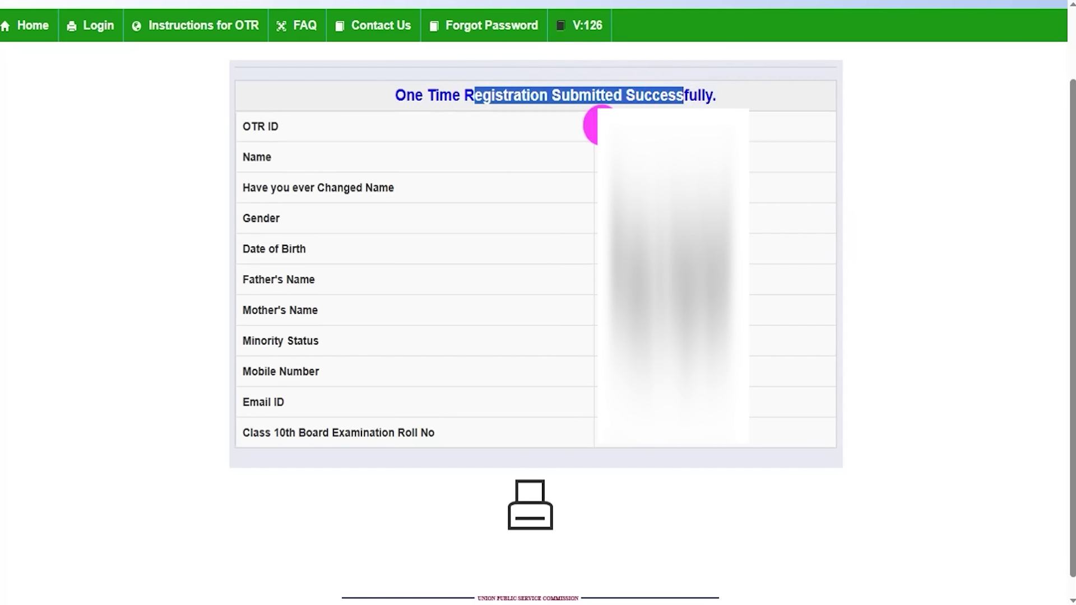
click(658, 109)
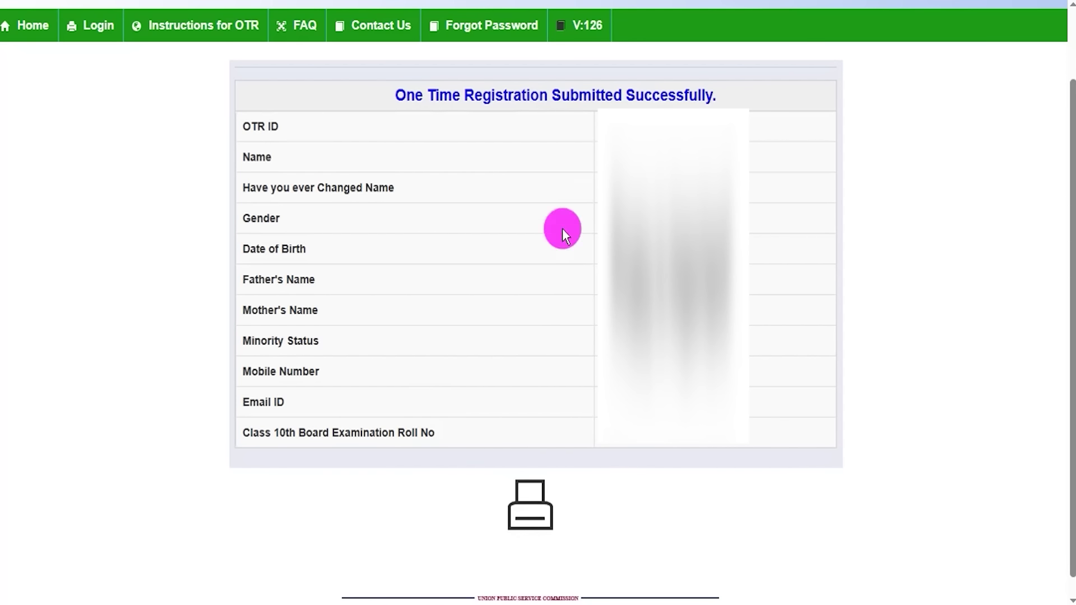
scroll(420, 305, up, 2)
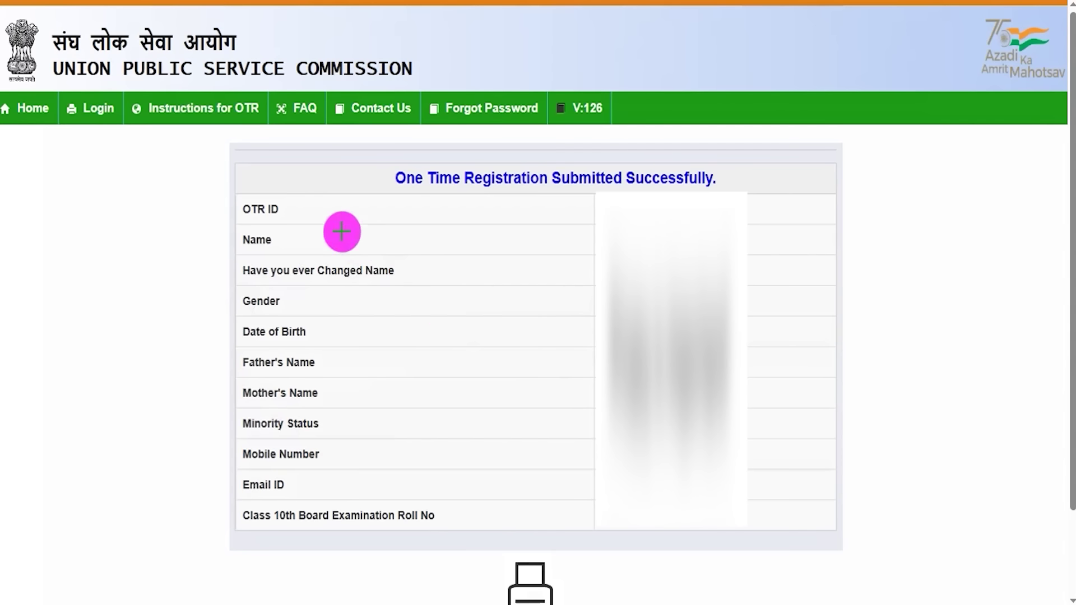
mouse_move(35, 218)
mouse_down()
mouse_move(79, 125)
mouse_move(92, 122)
mouse_up()
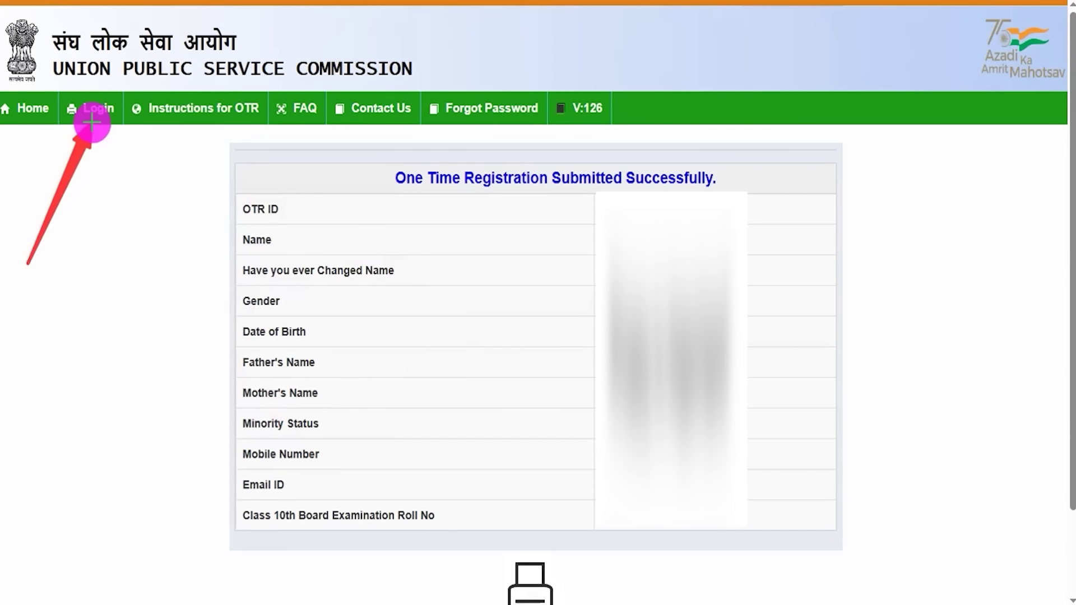
- Open the login page and cycle the login mode through Email ID, Mobile Number and OTR ID
click(92, 122)
mouse_move(266, 170)
mouse_down()
mouse_move(699, 238)
mouse_move(725, 357)
mouse_move(713, 526)
mouse_up()
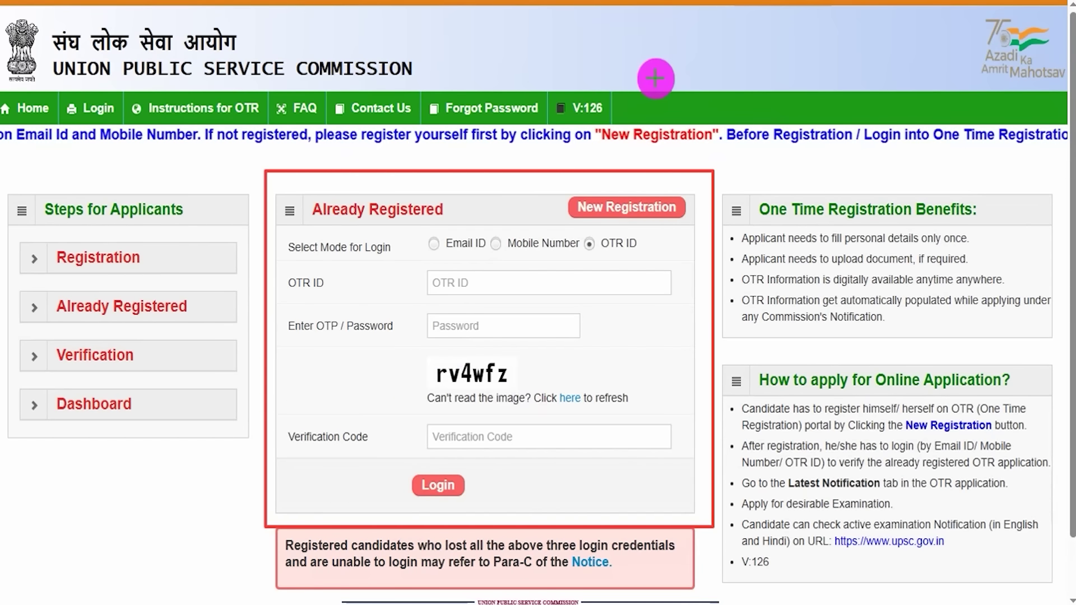
key(Escape)
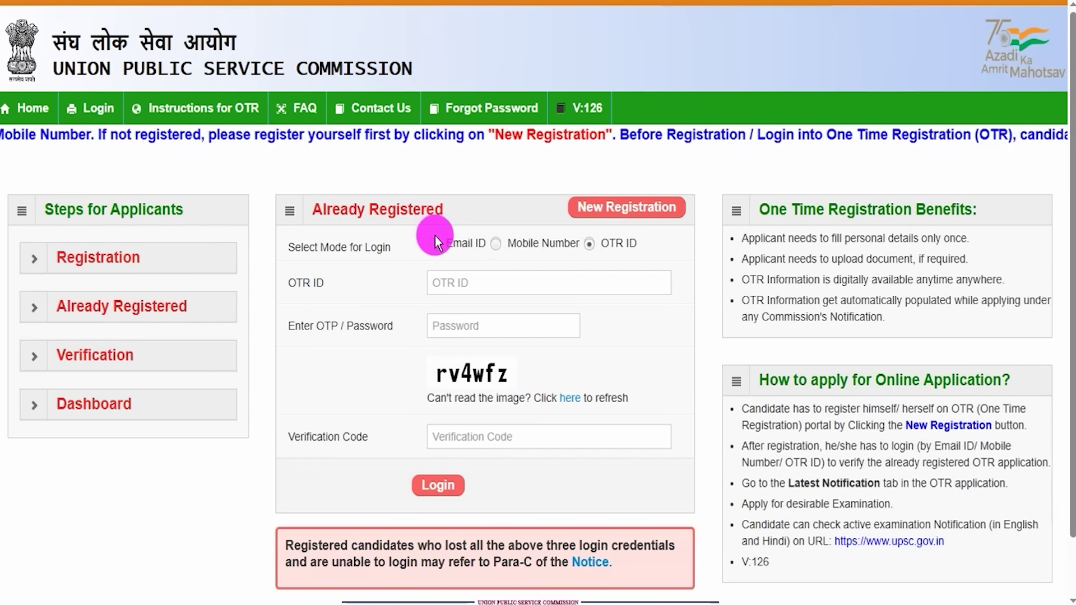
click(433, 244)
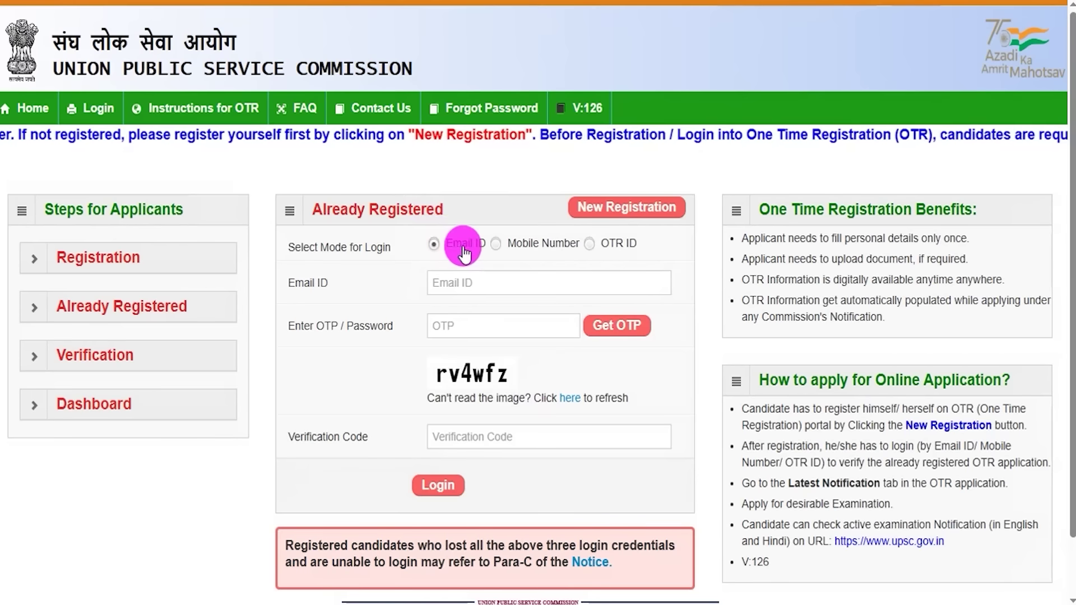
click(496, 244)
click(588, 247)
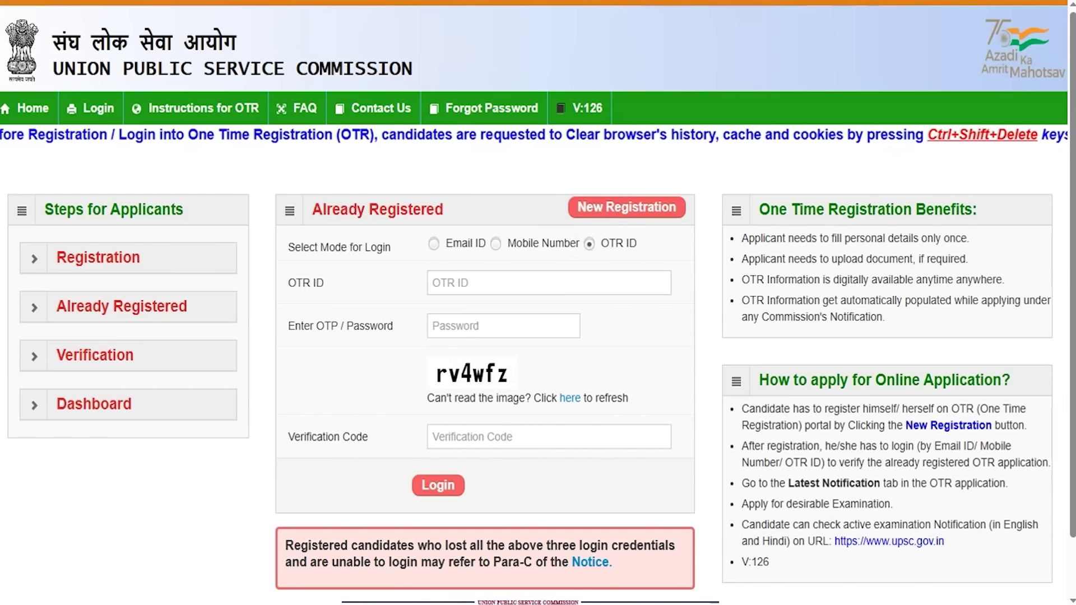
- Mark the OTR ID, Password, captcha, Verification Code and login step, then switch to Email ID mode
drag(565, 288, 632, 257)
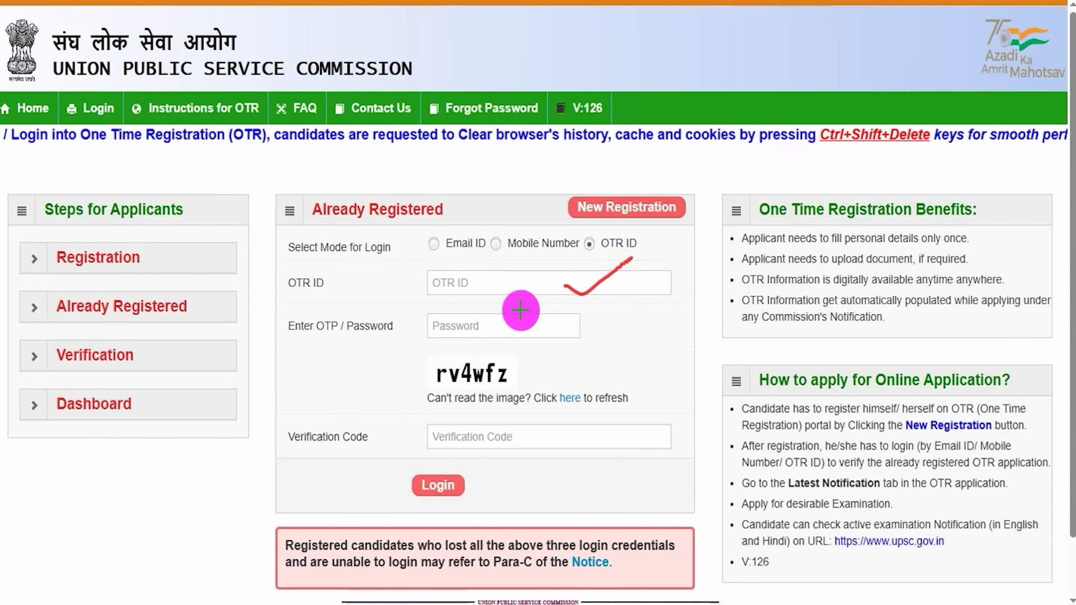
drag(523, 330, 573, 294)
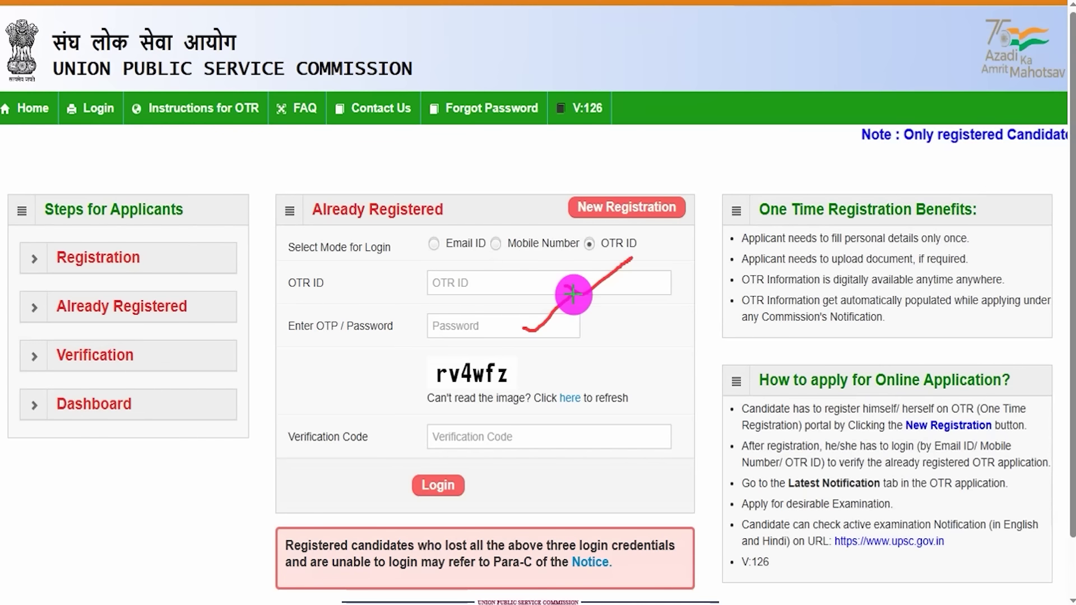
drag(454, 394, 496, 393)
drag(526, 438, 625, 395)
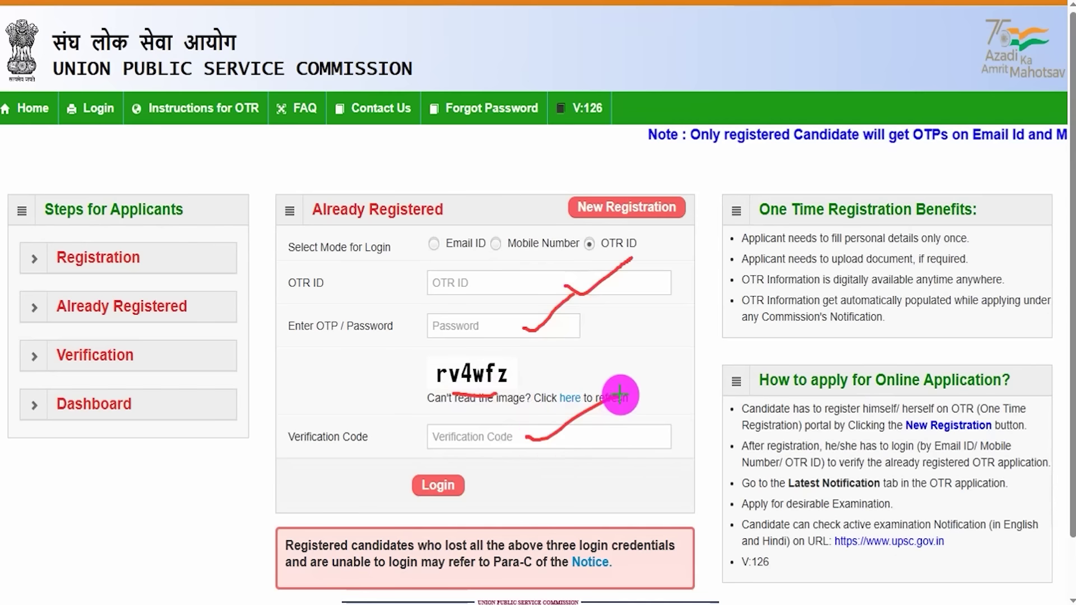
mouse_move(422, 458)
mouse_down()
mouse_move(403, 489)
mouse_move(468, 507)
mouse_move(485, 471)
mouse_move(423, 454)
mouse_up()
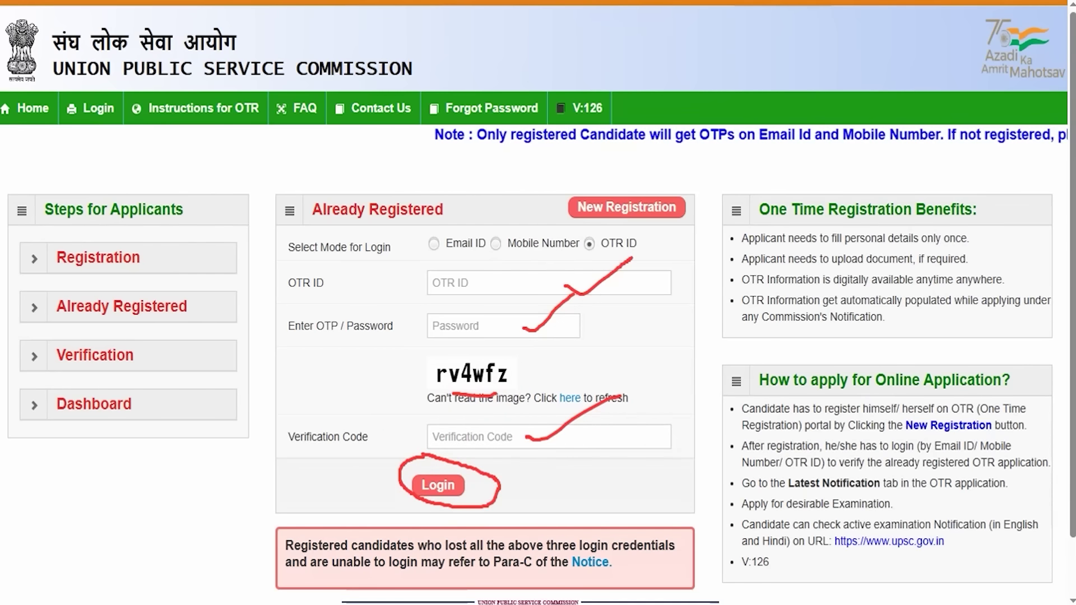
key(Escape)
click(434, 245)
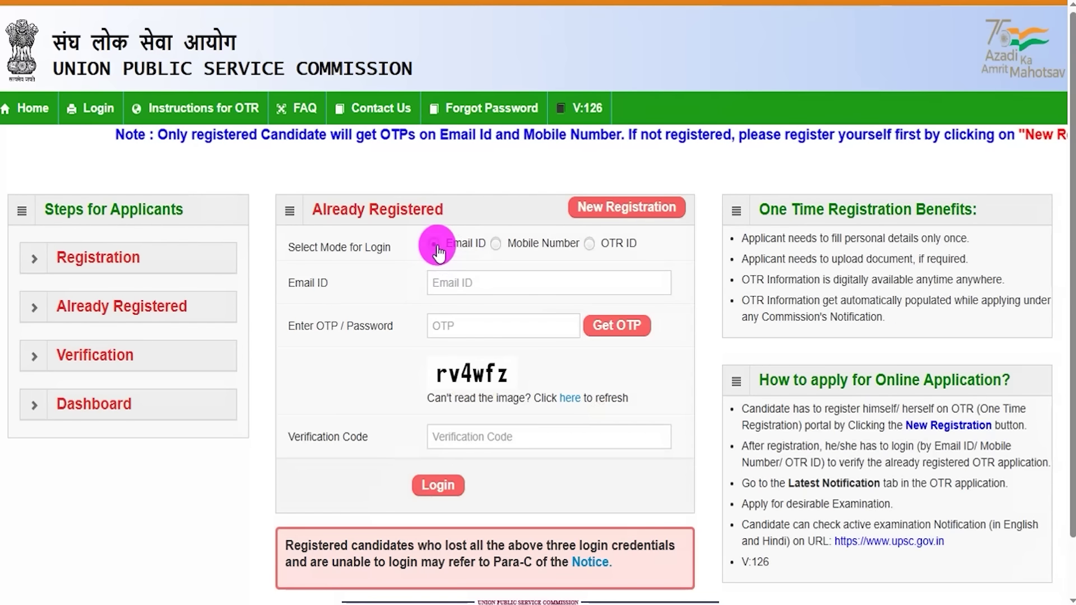
- Go over the Email ID, OTP and Verification Code fields and the login step in Email ID mode
click(457, 283)
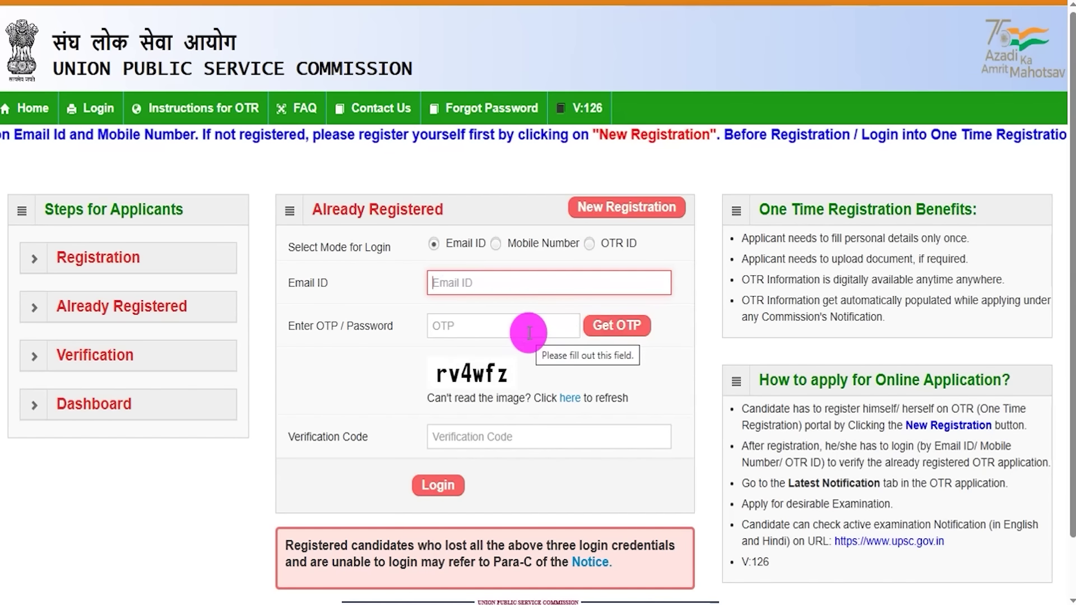
click(442, 377)
click(467, 438)
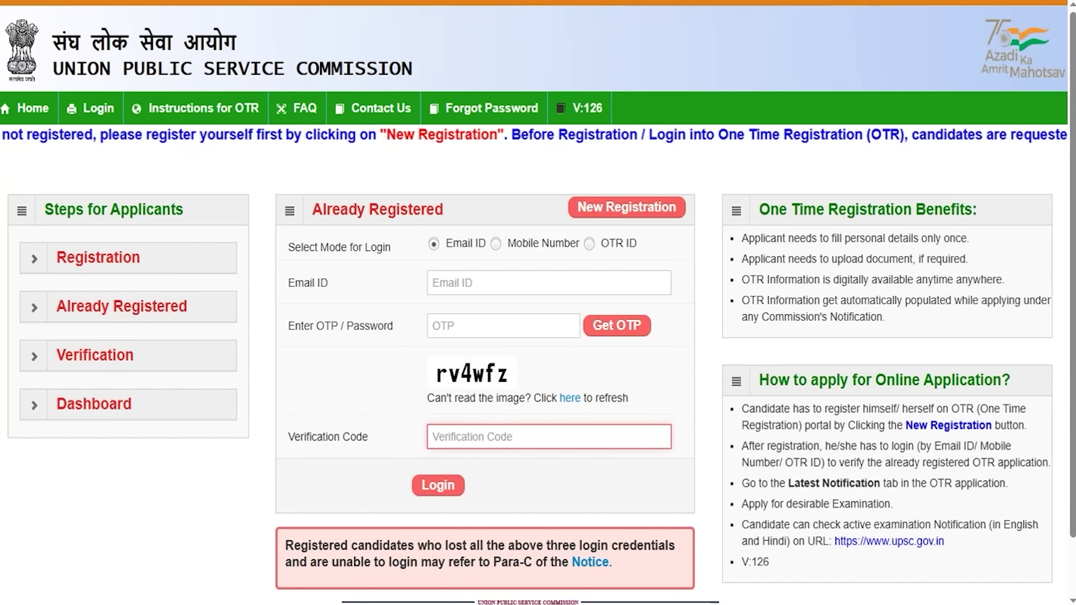
drag(306, 479, 411, 480)
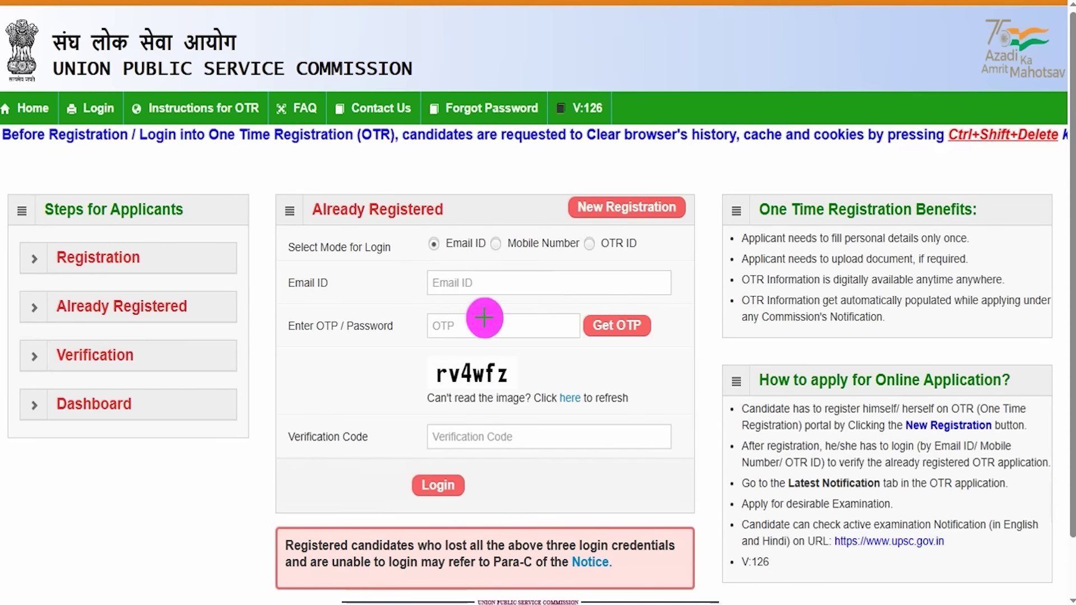
drag(500, 327, 533, 304)
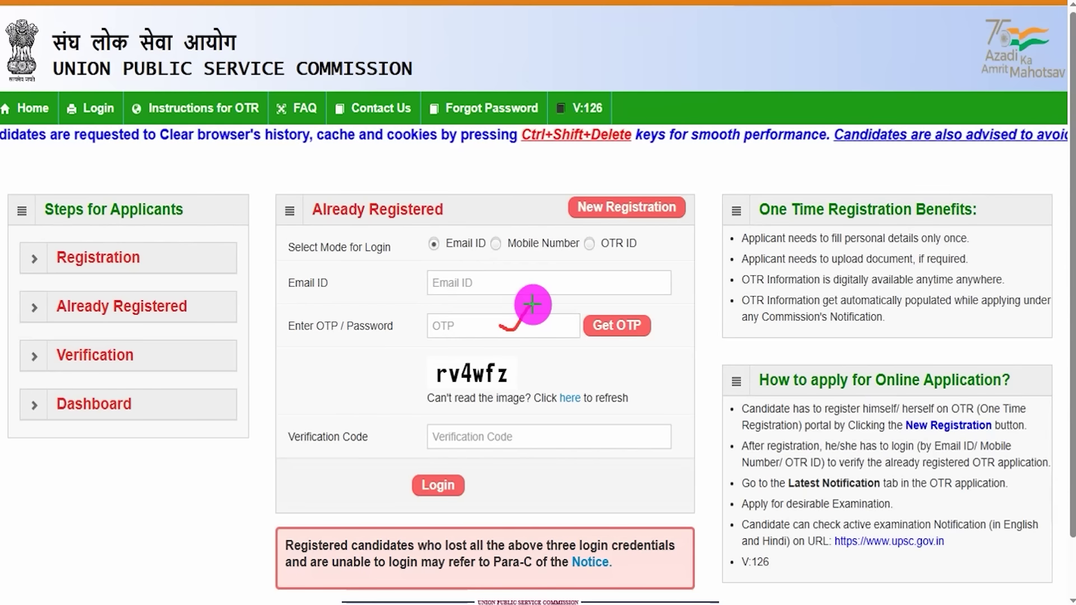
click(720, 2)
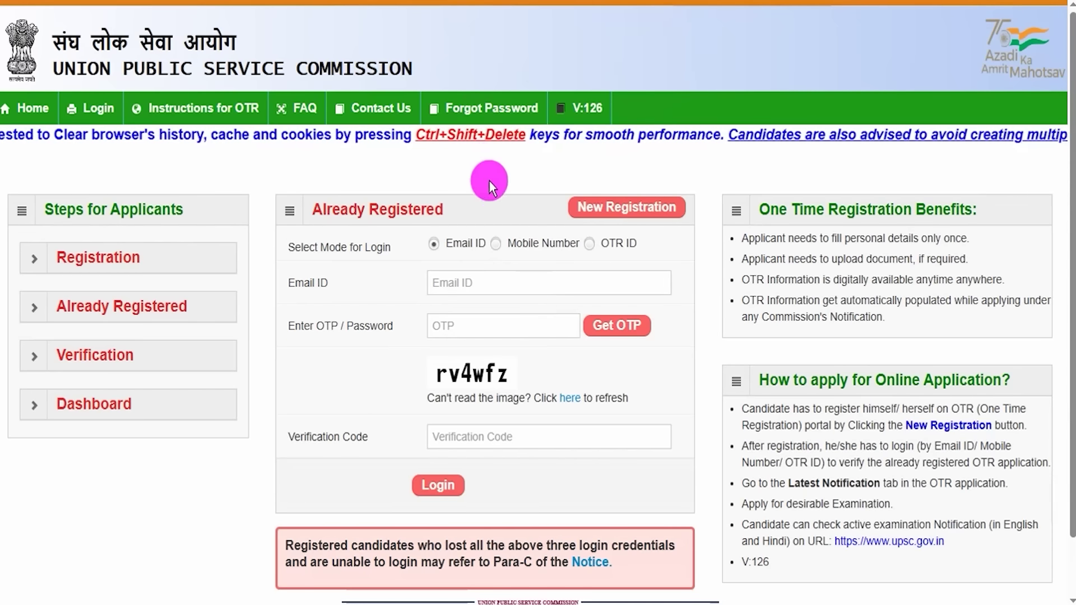
- Switch to Mobile Number mode and mark the Mobile Number, OTP, captcha, Verification Code and Login button
click(496, 243)
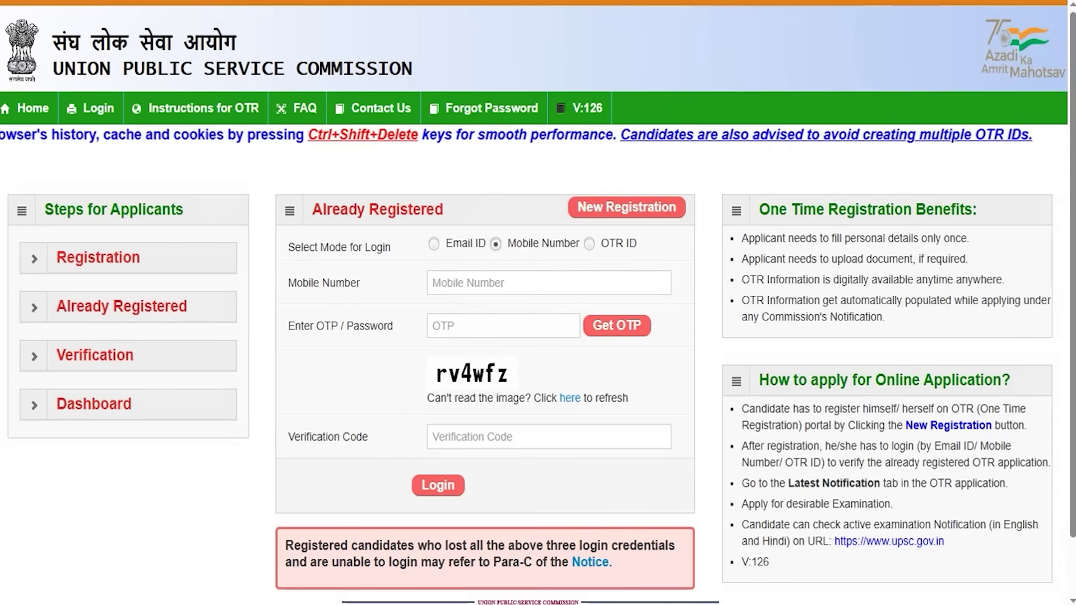
drag(548, 287, 597, 265)
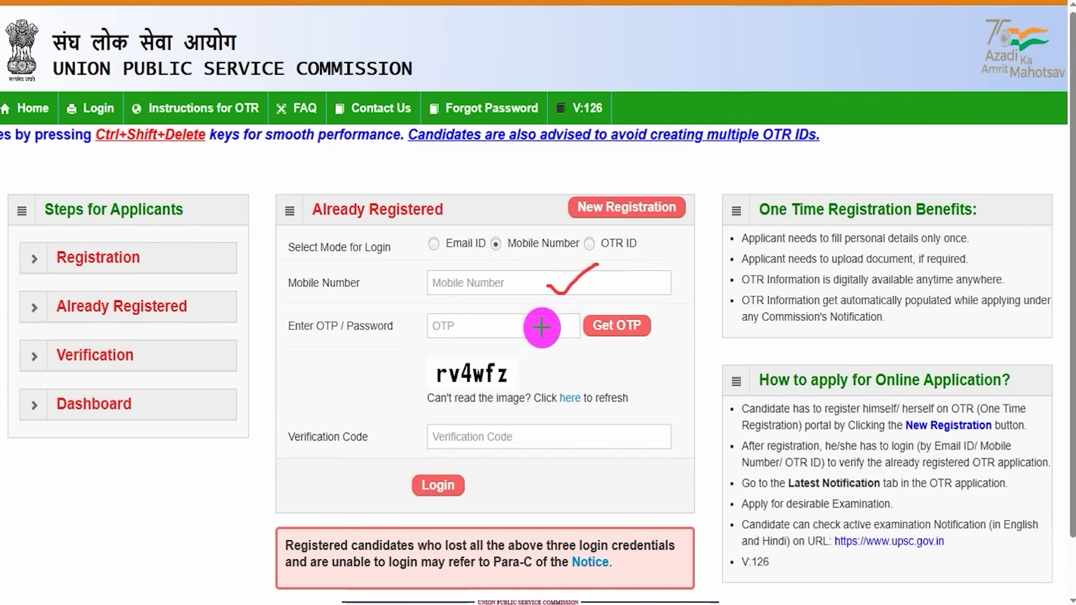
drag(542, 326, 566, 313)
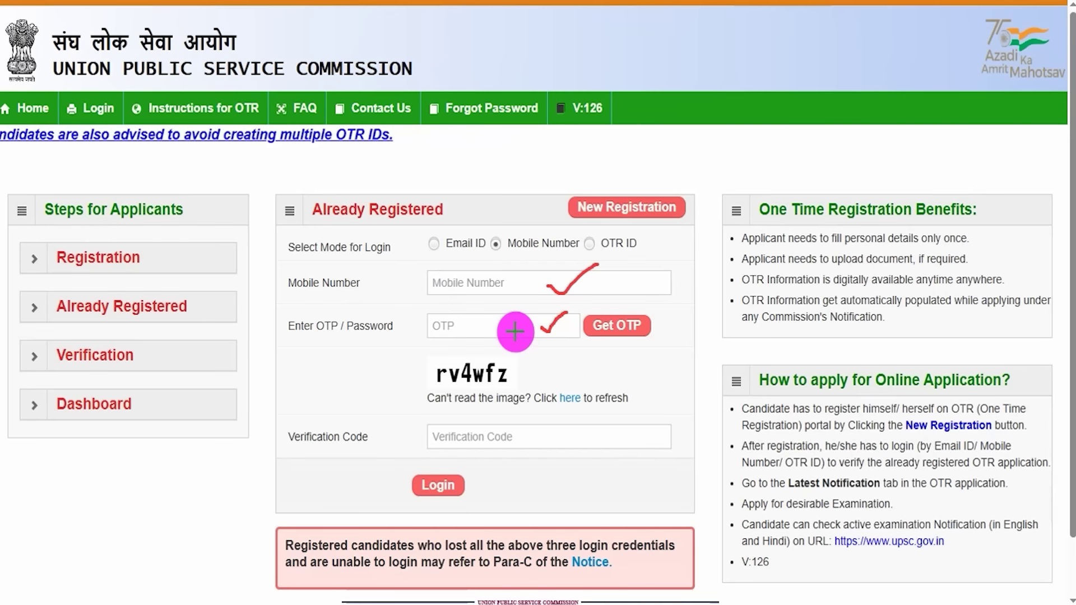
drag(439, 388, 551, 386)
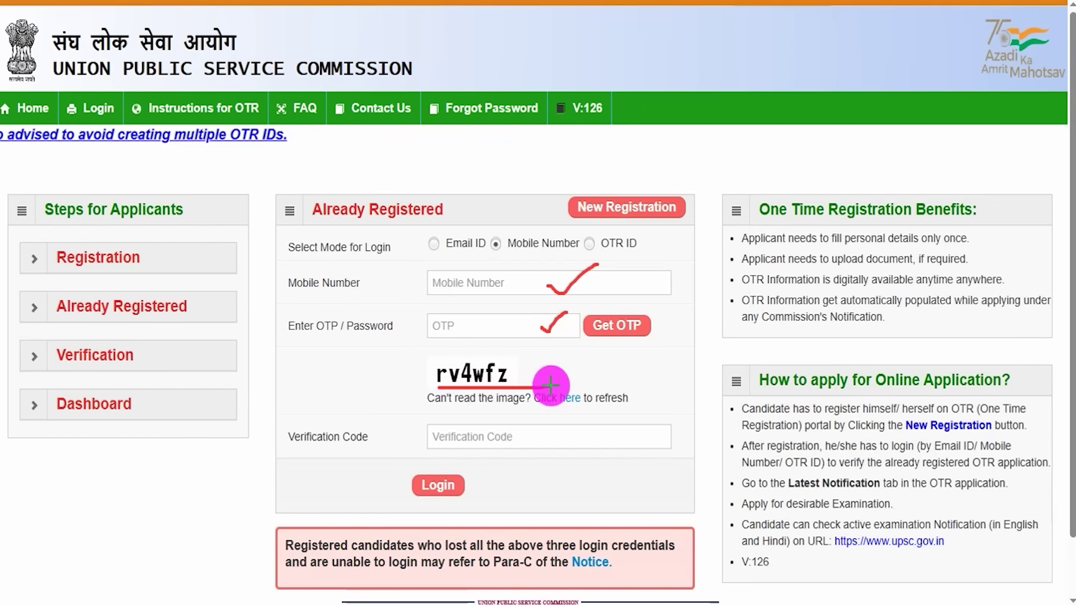
drag(587, 439, 653, 399)
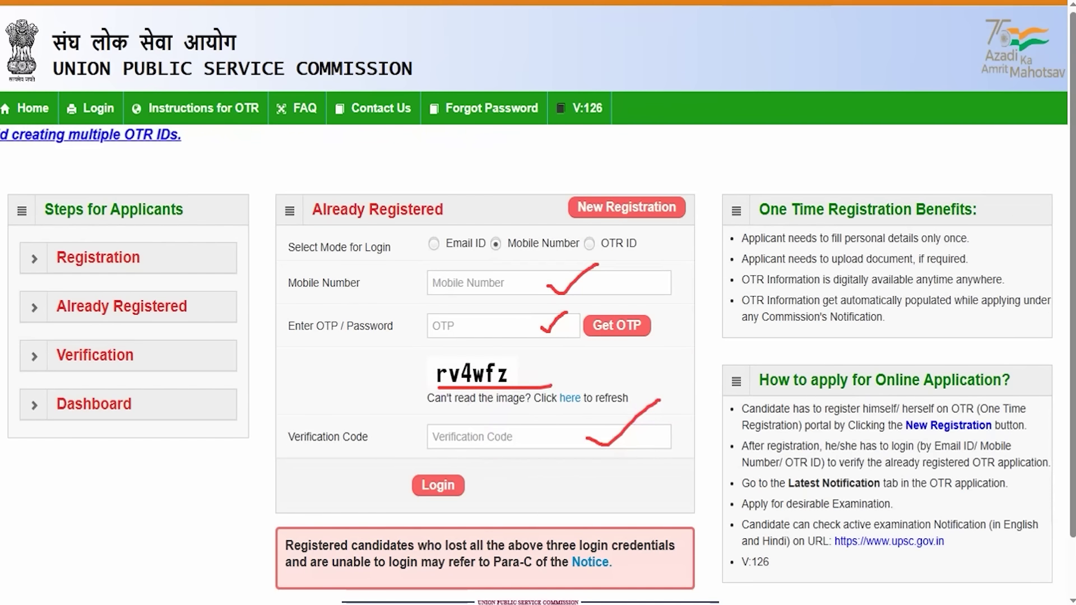
drag(393, 455, 479, 510)
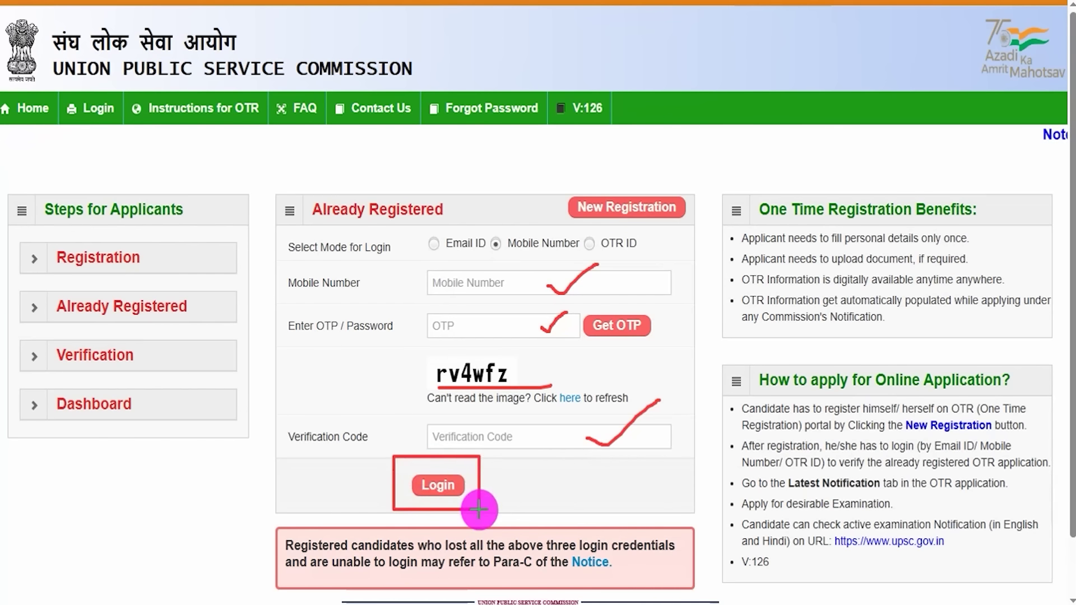
key(Escape)
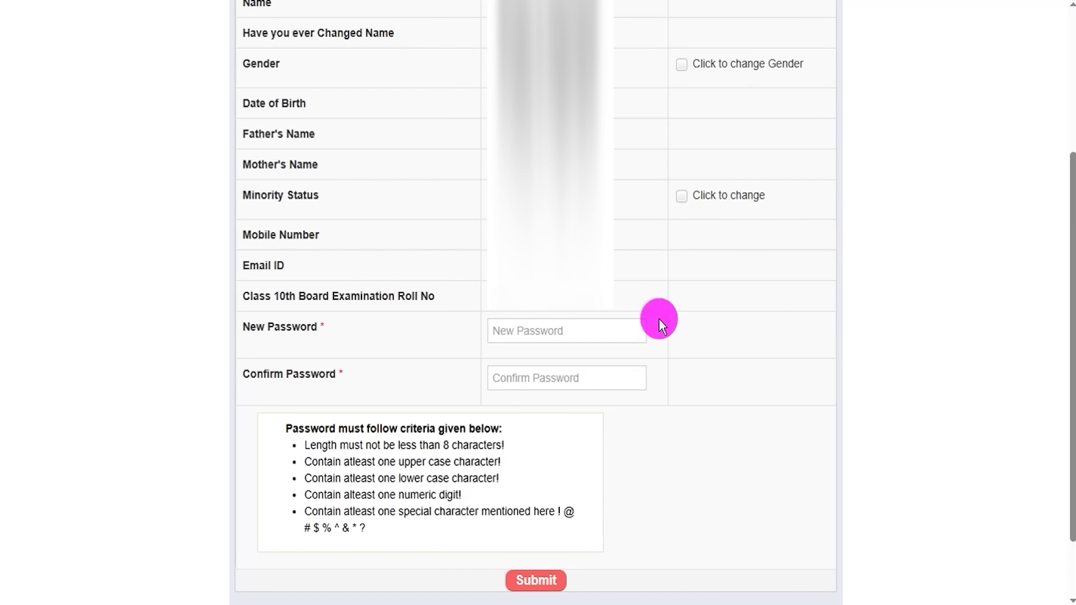
- Point out the Gender, Minority Status and New Password labels on the registered details form
drag(256, 329, 292, 328)
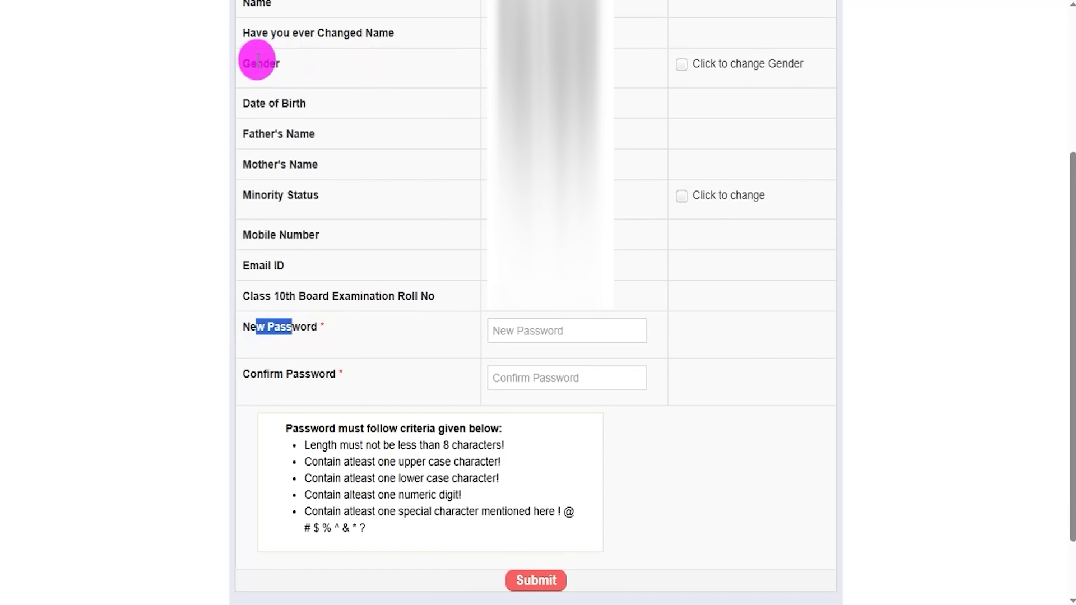
drag(258, 65, 371, 62)
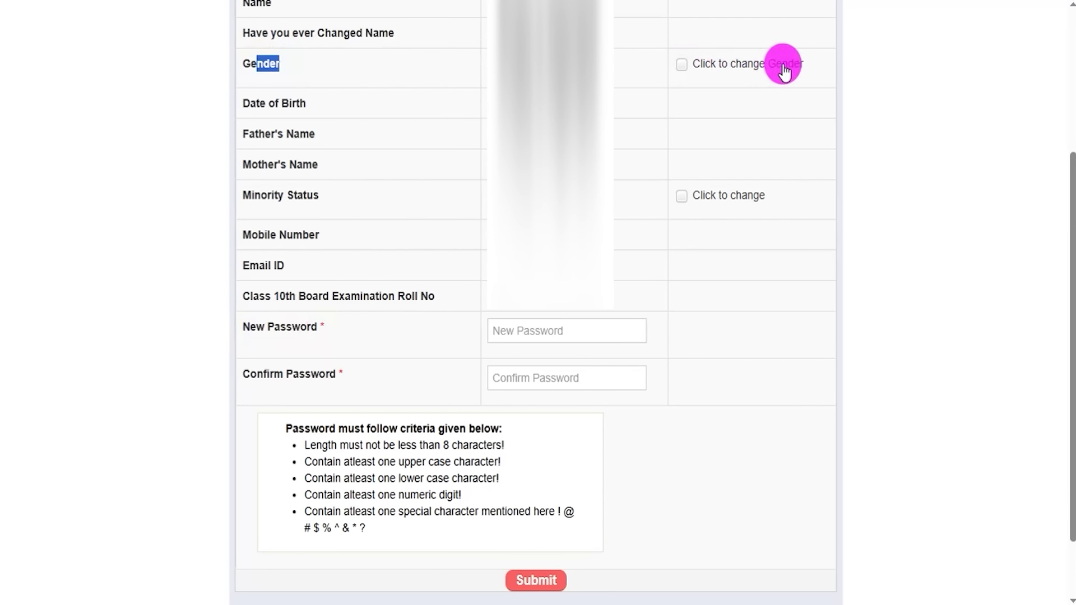
click(263, 196)
drag(262, 196, 305, 196)
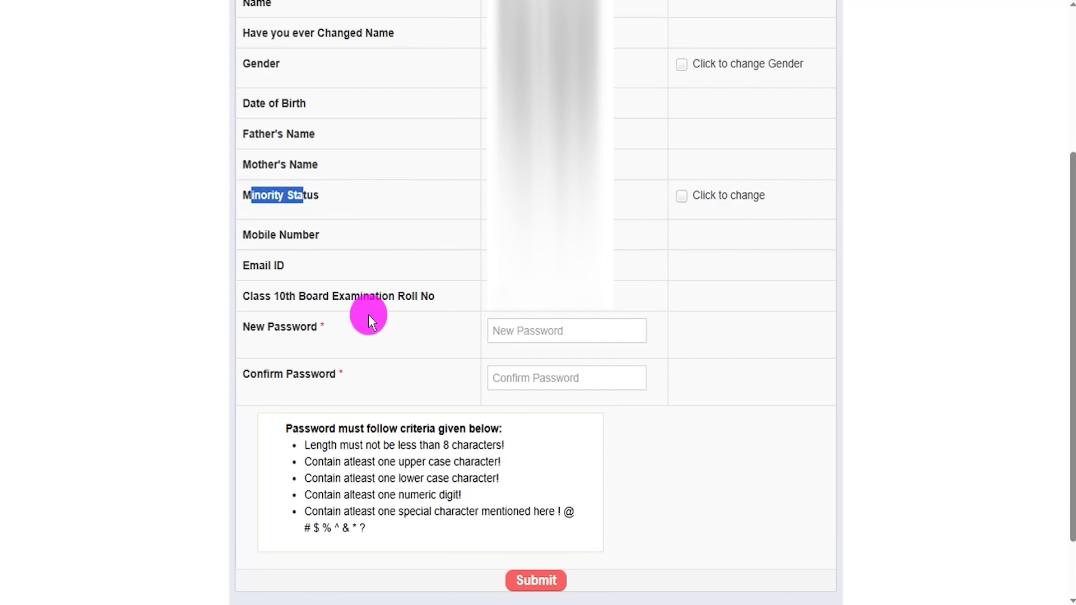
drag(256, 330, 309, 329)
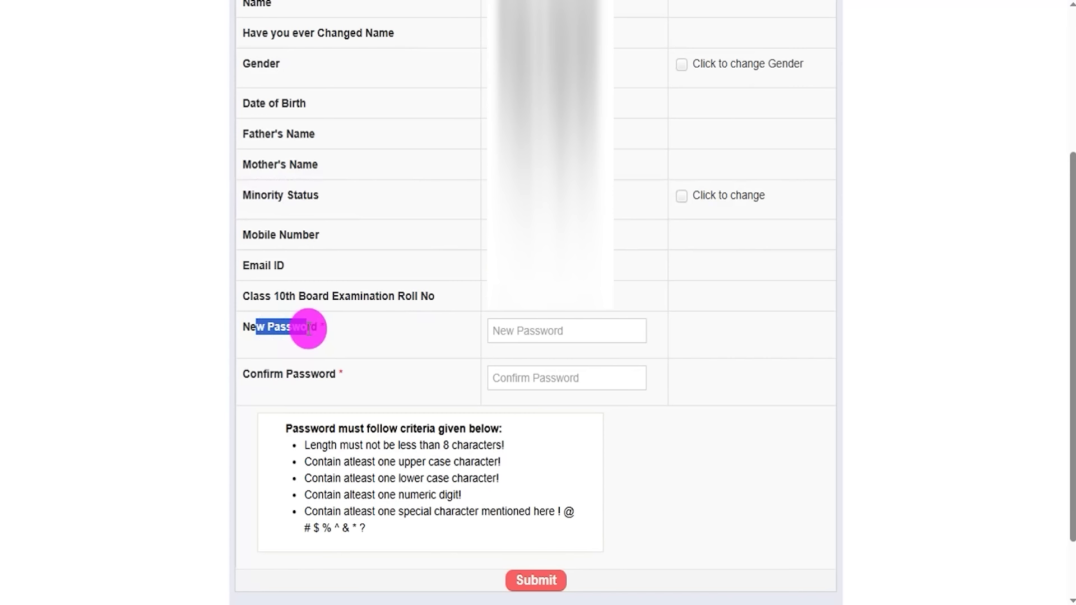
- Focus New Password, stress the minimum 8-character rule, and bring up the Notepad sample password
click(512, 328)
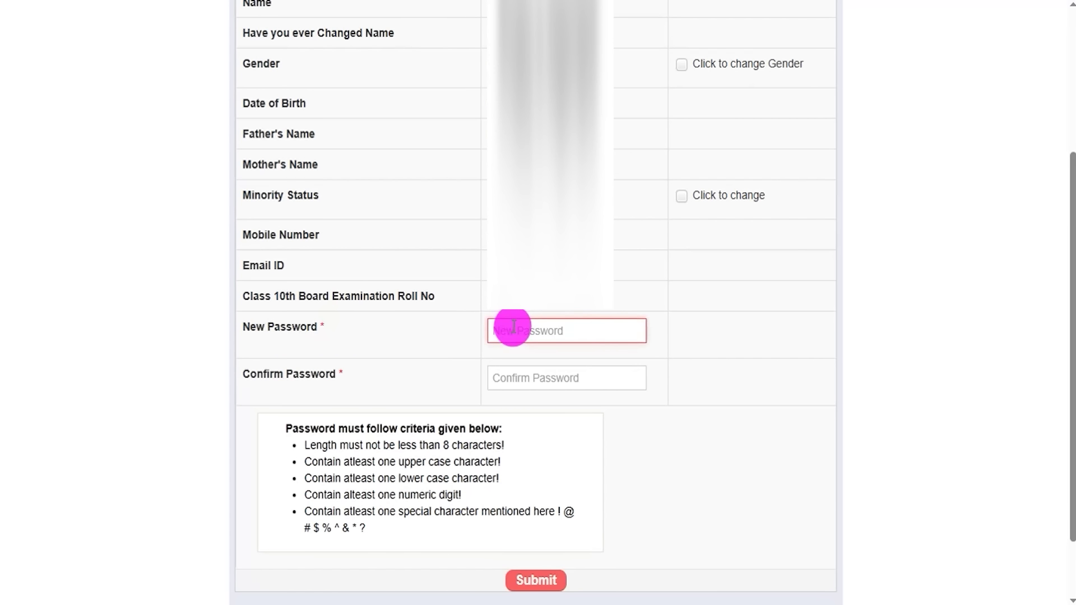
drag(348, 445, 483, 446)
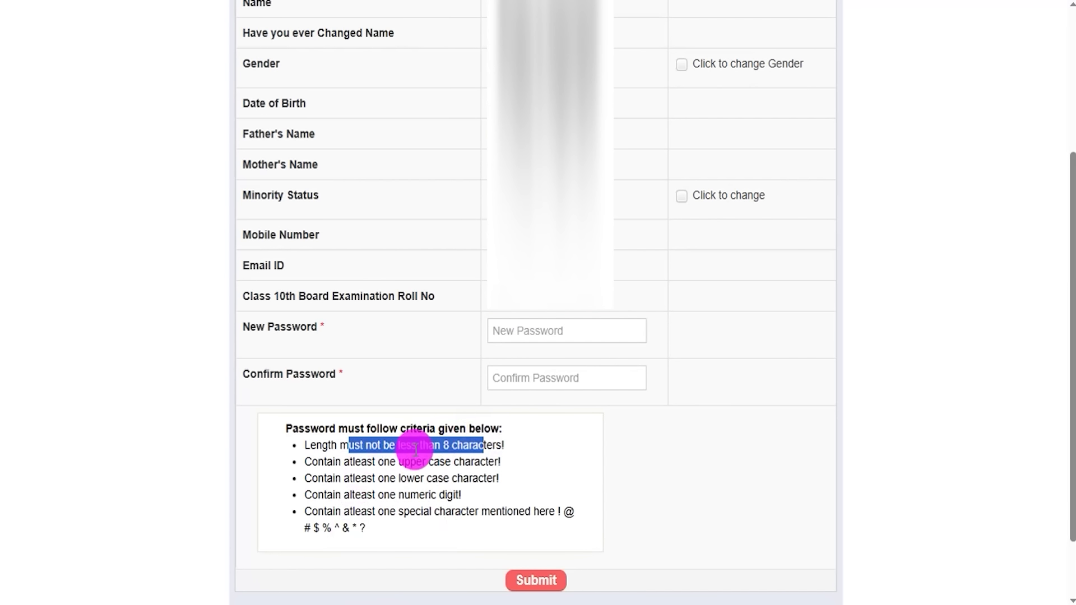
click(392, 604)
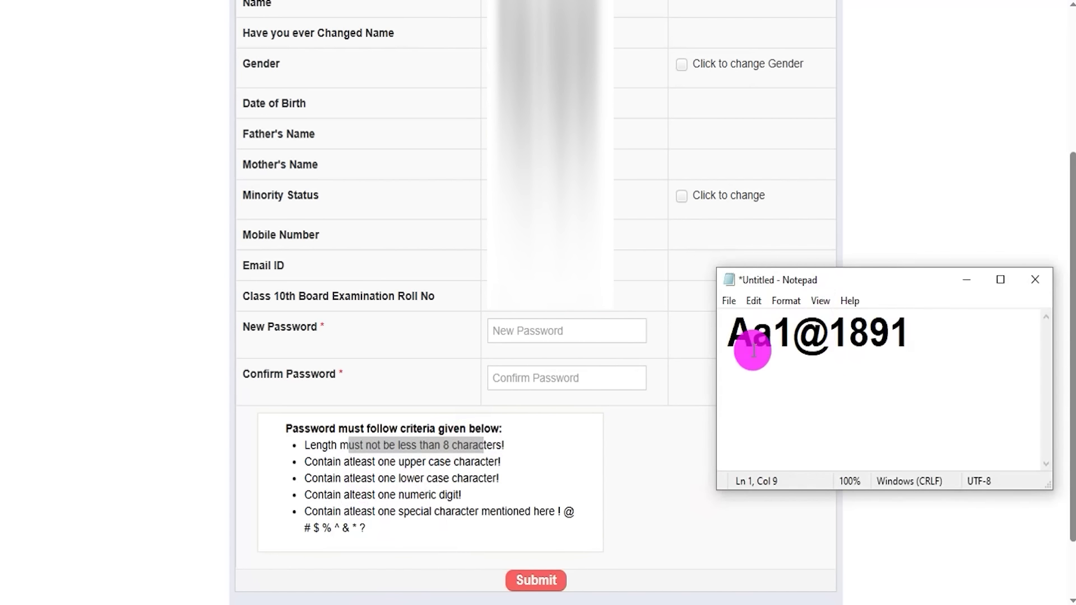
- Copy the sample password from Notepad into Confirm Password and submit the password form
drag(733, 334, 907, 333)
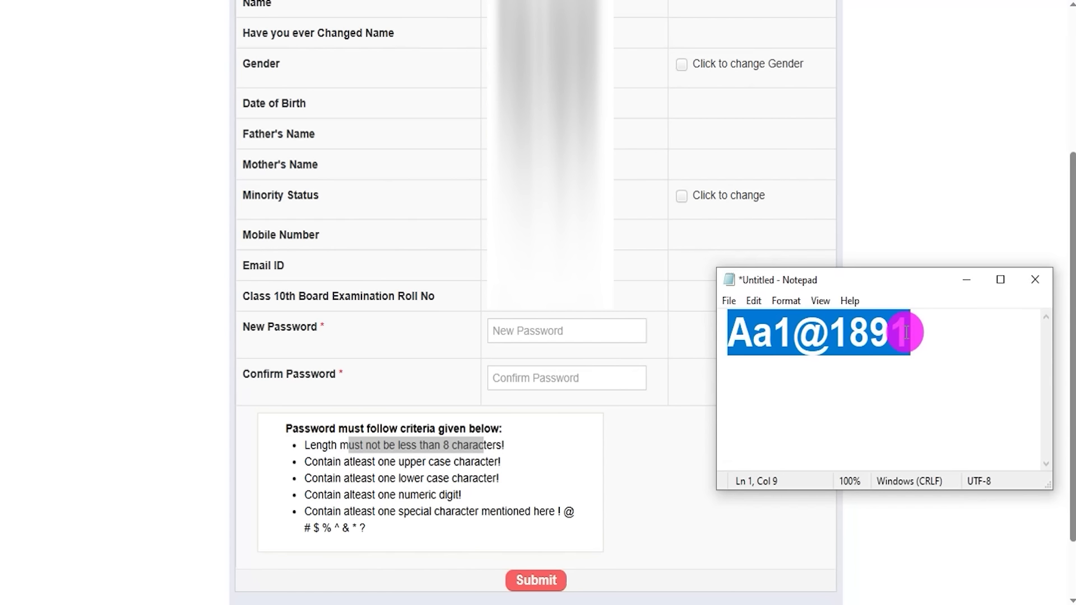
drag(257, 374, 311, 374)
click(504, 384)
click(528, 537)
mouse_move(462, 555)
mouse_down()
mouse_move(576, 577)
mouse_move(596, 597)
mouse_up()
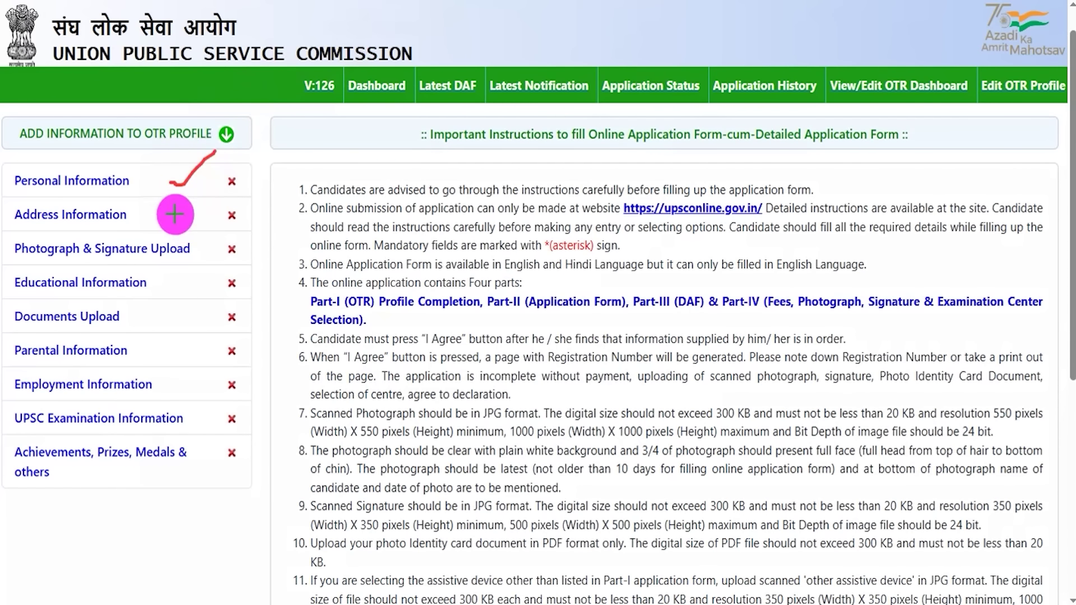
drag(172, 211, 215, 195)
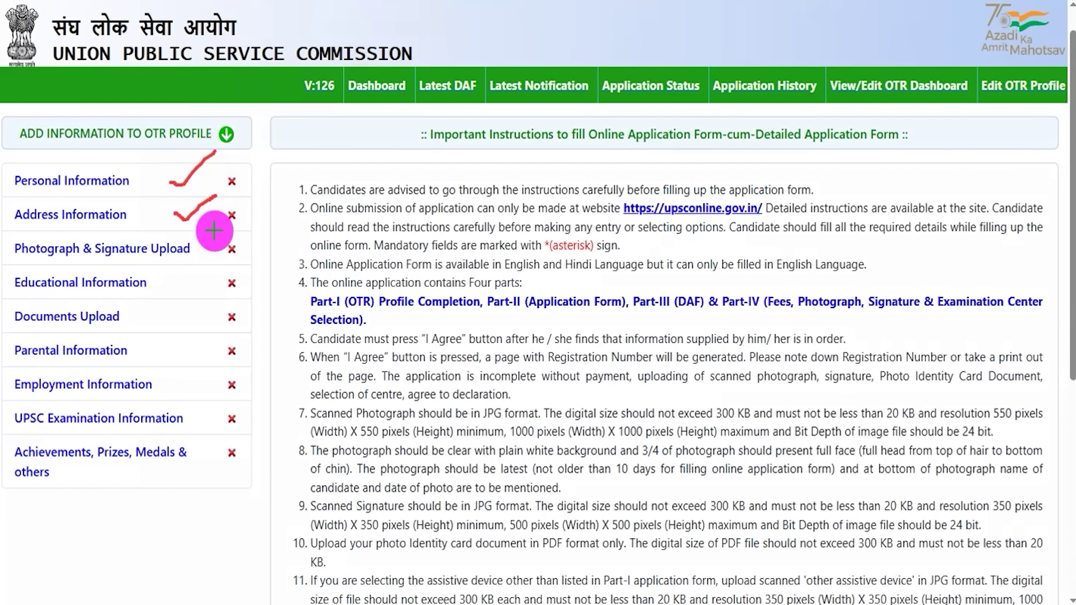
drag(218, 256, 240, 231)
drag(187, 288, 213, 270)
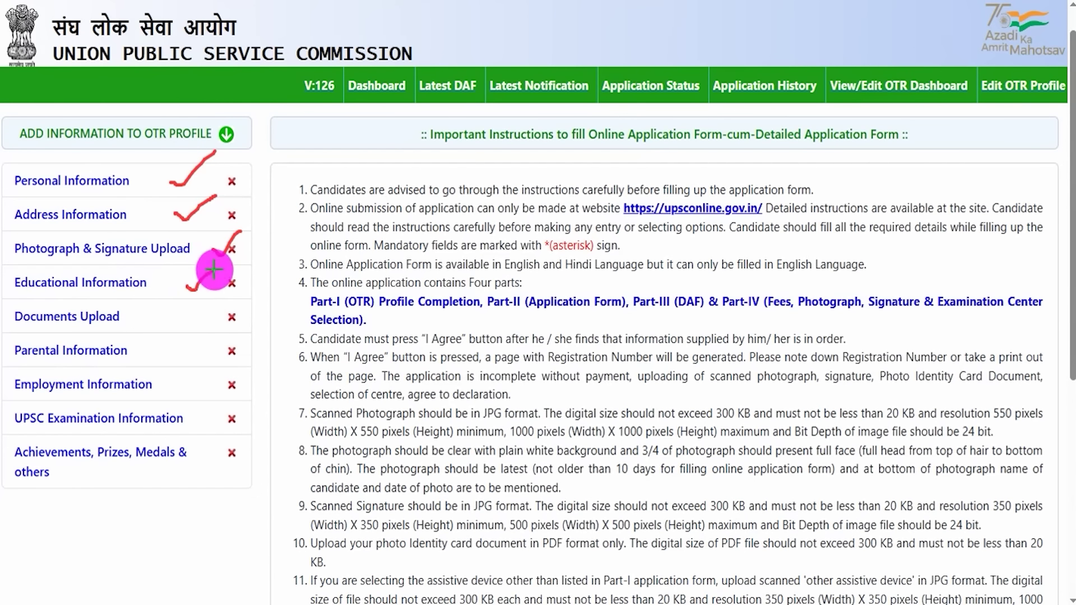
drag(165, 322, 194, 308)
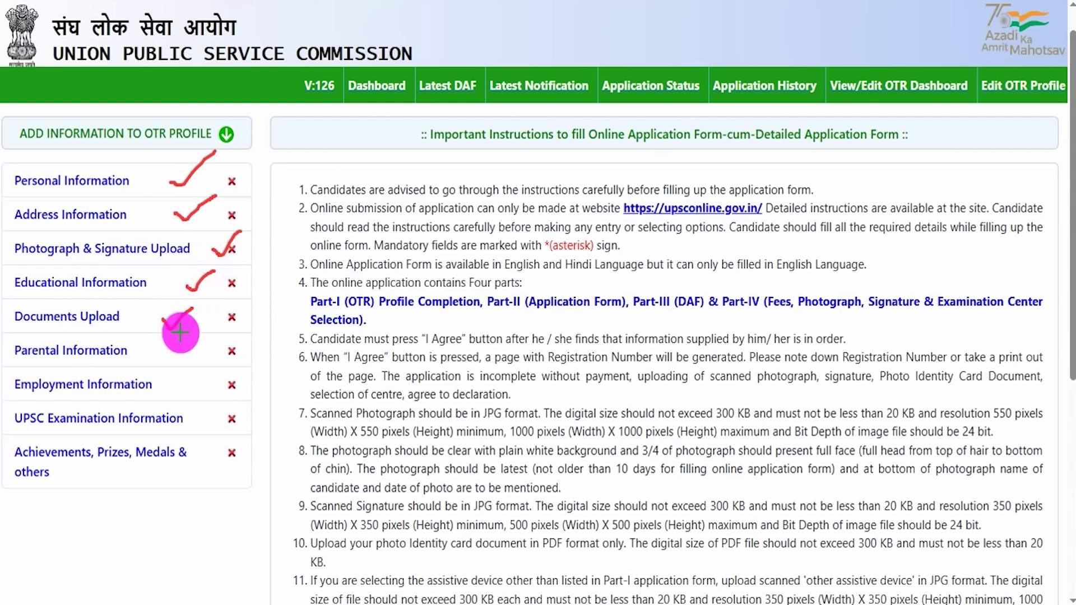
drag(173, 355, 216, 334)
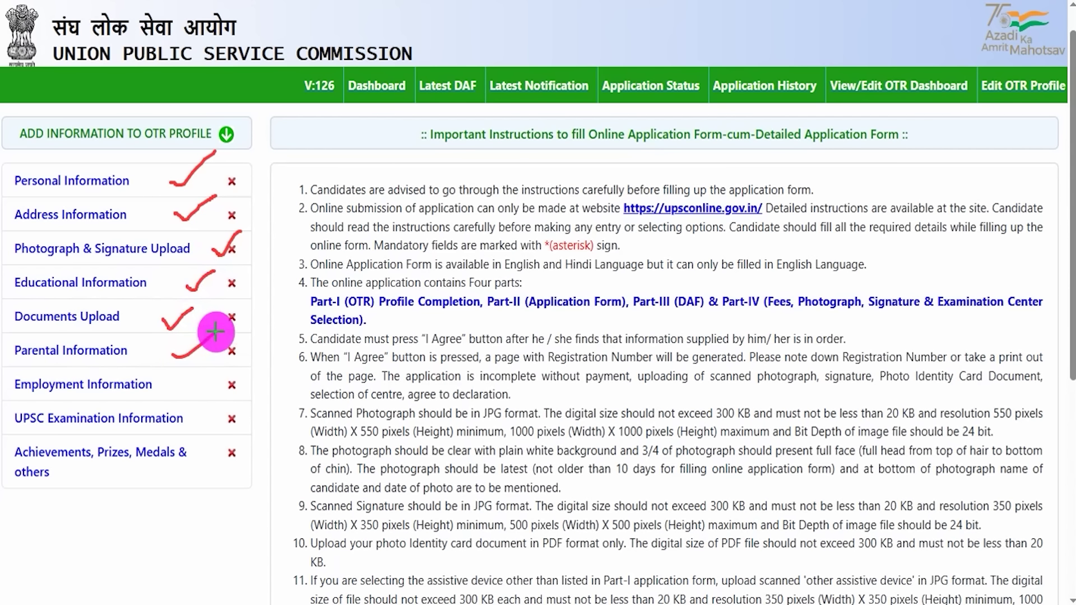
drag(193, 383, 228, 363)
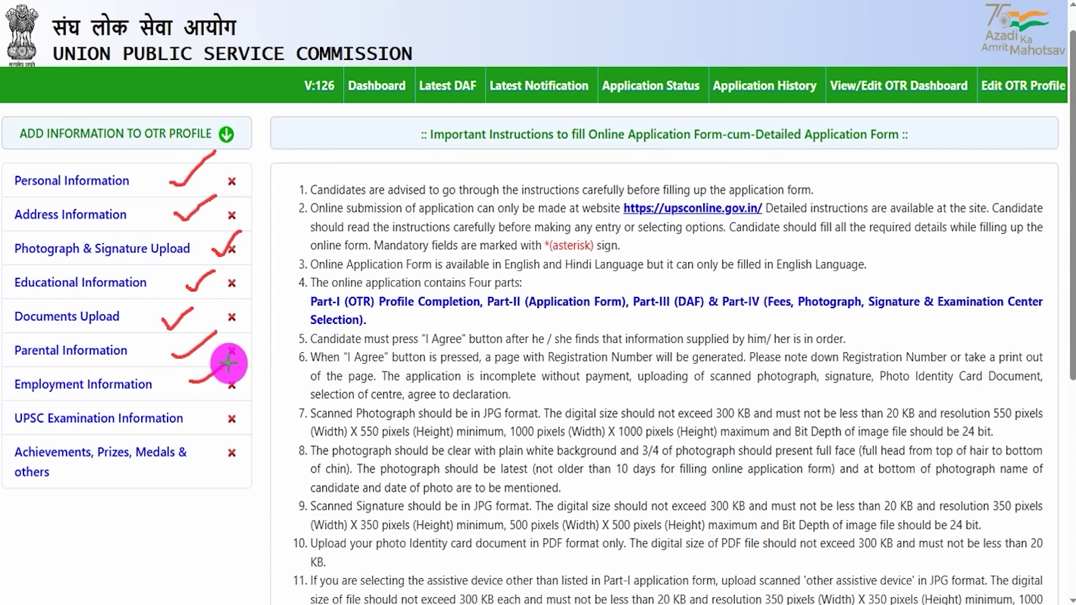
drag(202, 421, 250, 395)
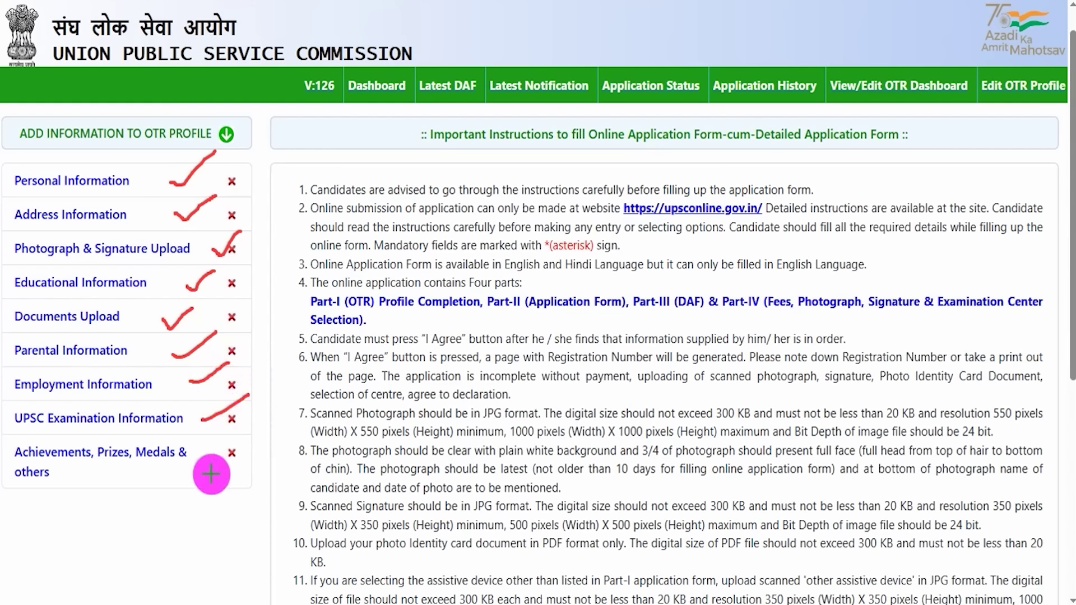
mouse_move(192, 474)
mouse_down()
mouse_move(202, 479)
mouse_move(229, 451)
mouse_up()
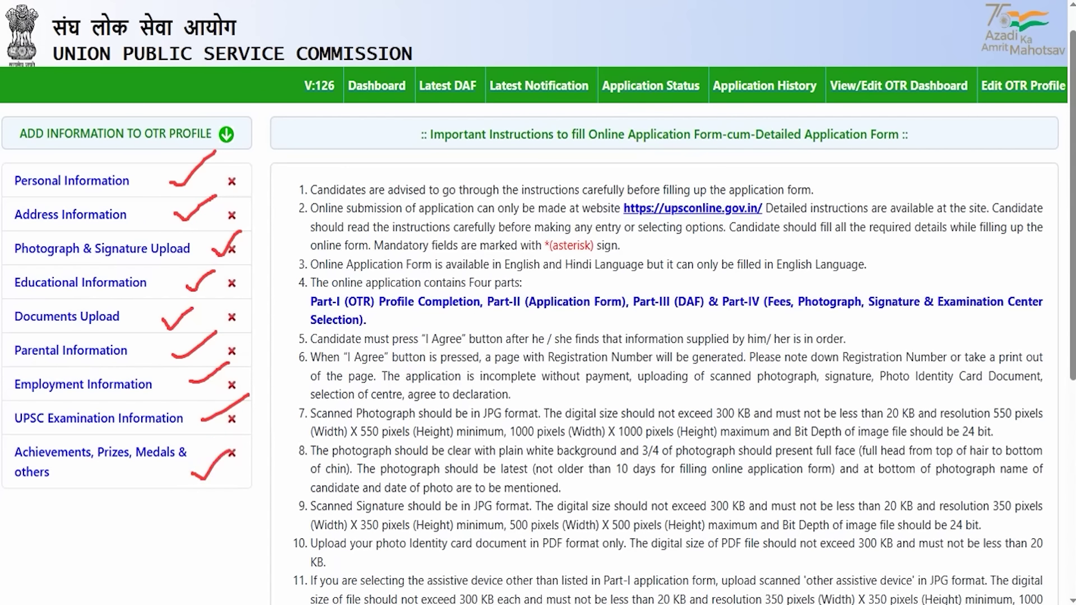
key(Escape)
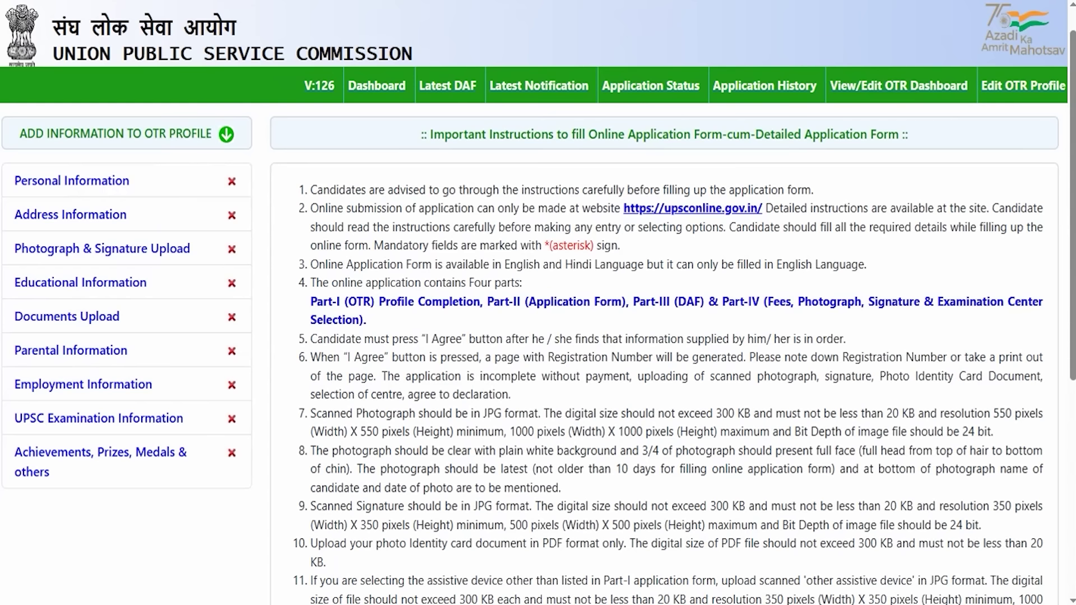
drag(7, 163, 136, 194)
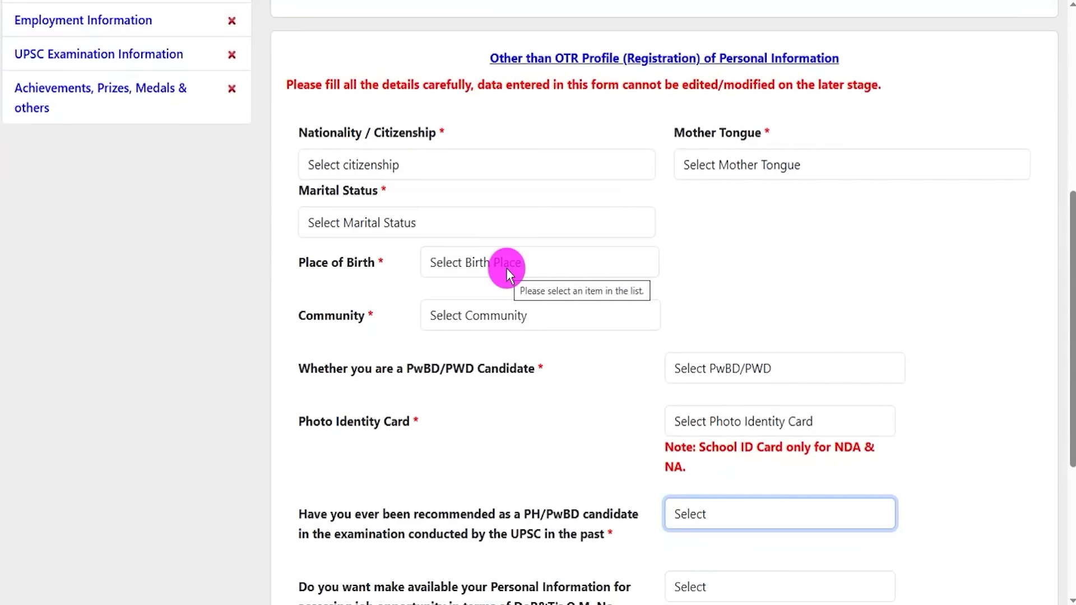
- Dismiss the warning and set citizenship to Citizen of India, mother tongue HINDI, marital status Unmarried
click(705, 261)
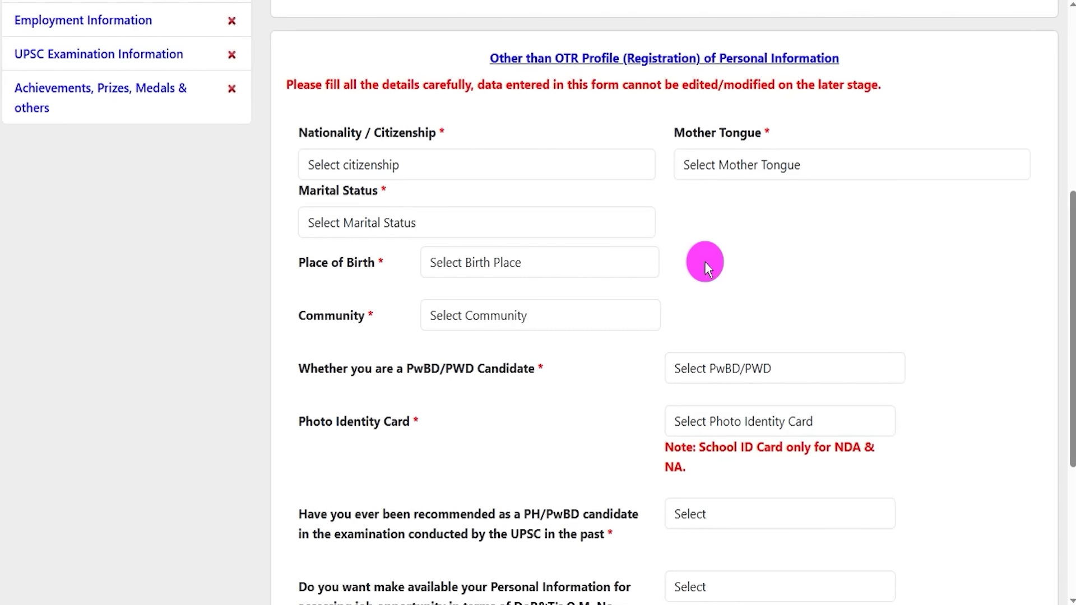
click(395, 163)
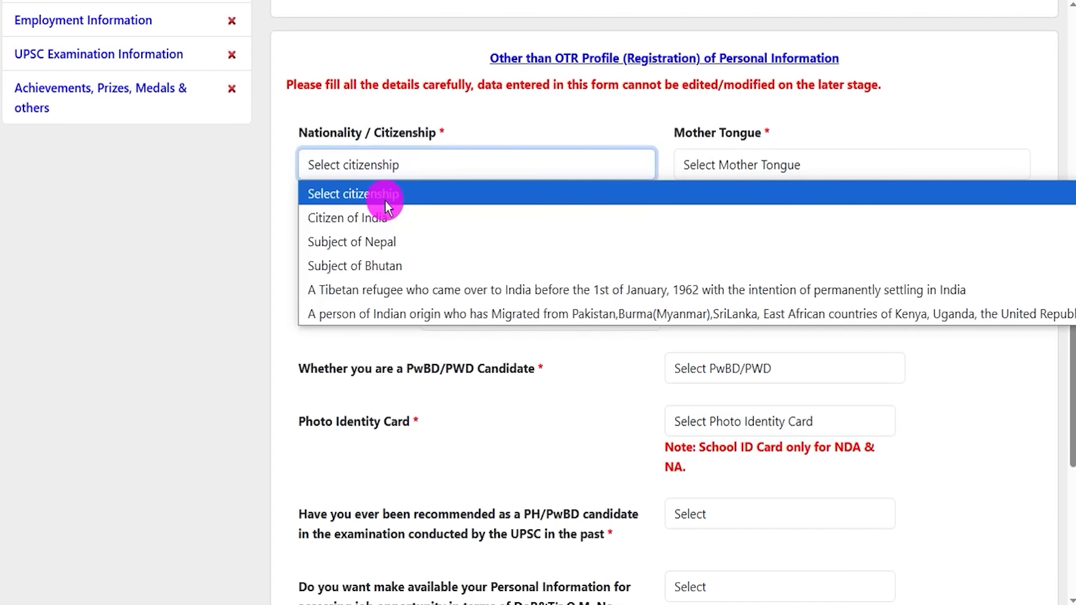
click(381, 218)
click(786, 169)
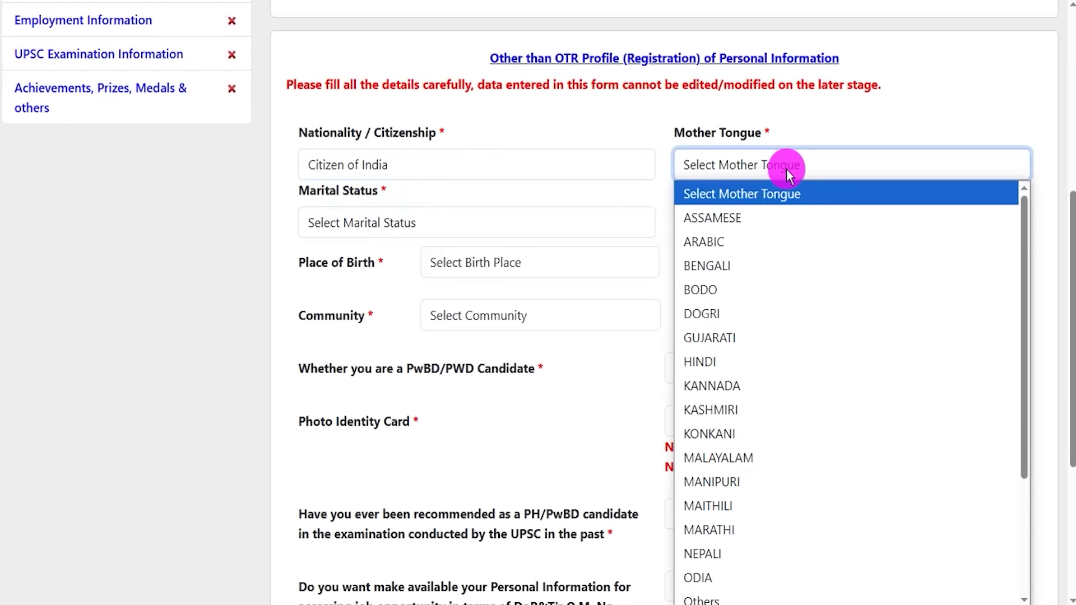
click(738, 363)
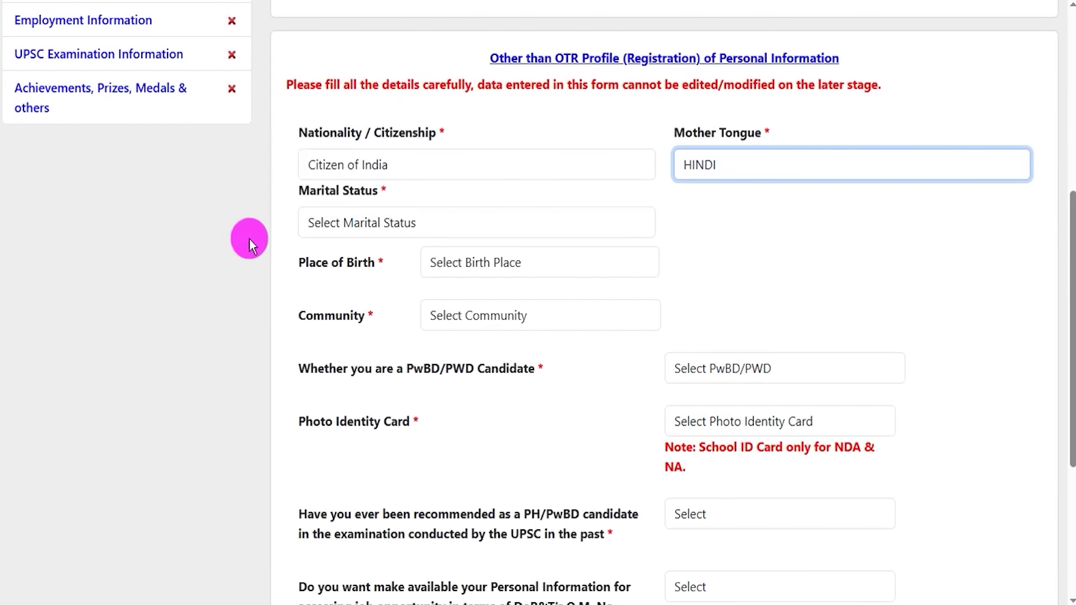
click(370, 224)
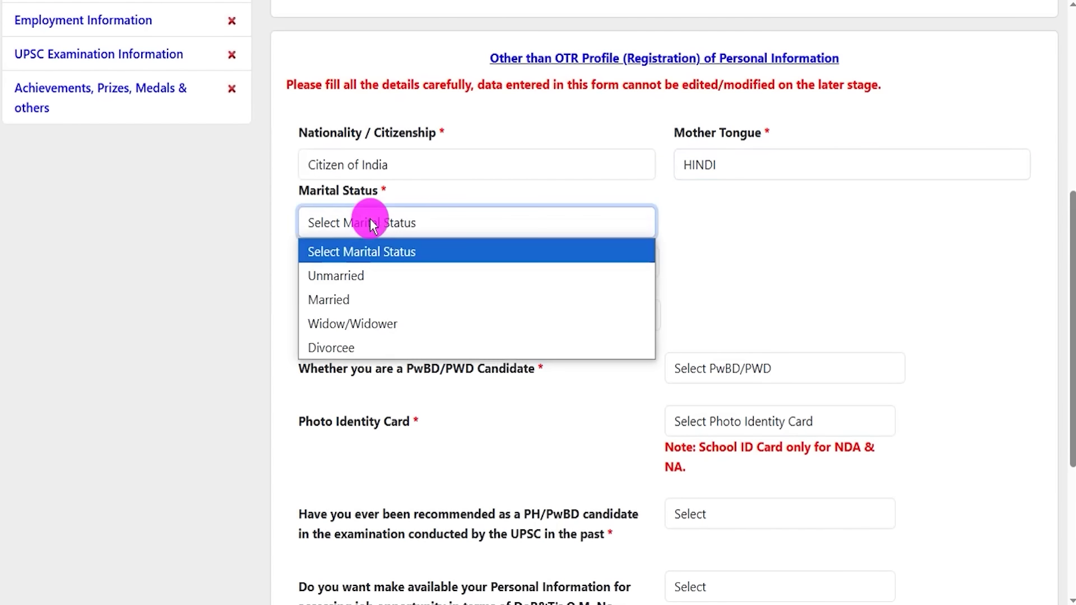
click(358, 275)
- Set place of birth to India after briefly choosing Outside India, and go over the address fields
click(488, 266)
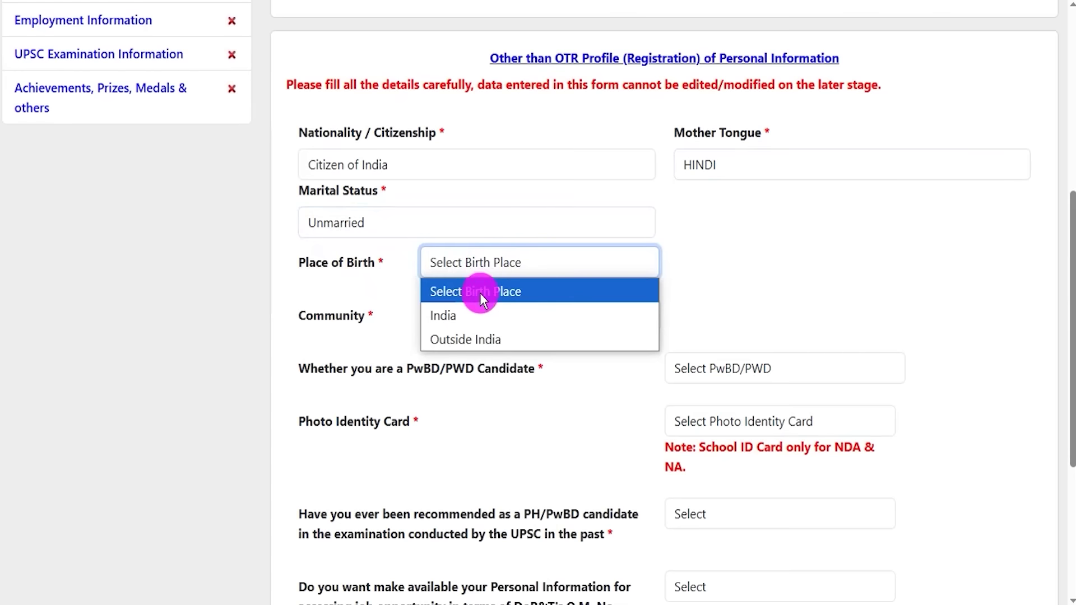
click(468, 314)
key(Down)
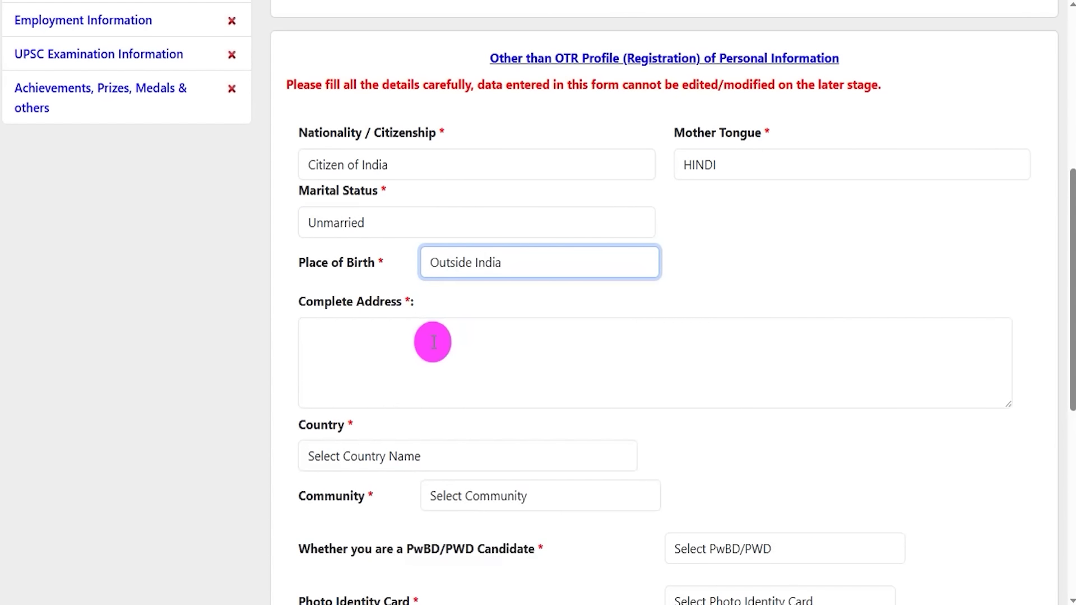
click(434, 343)
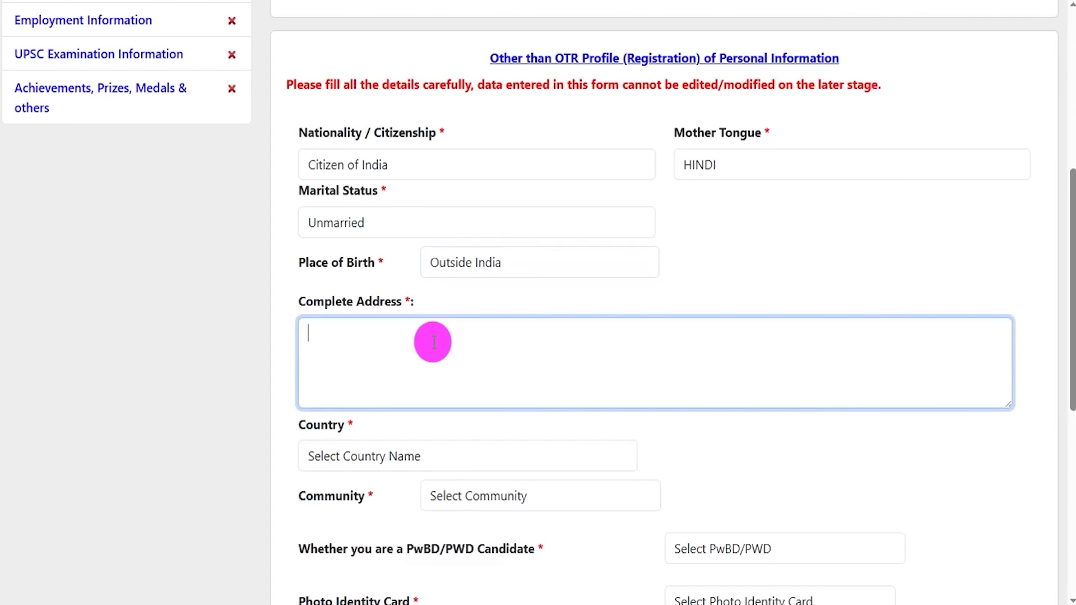
click(480, 265)
click(473, 315)
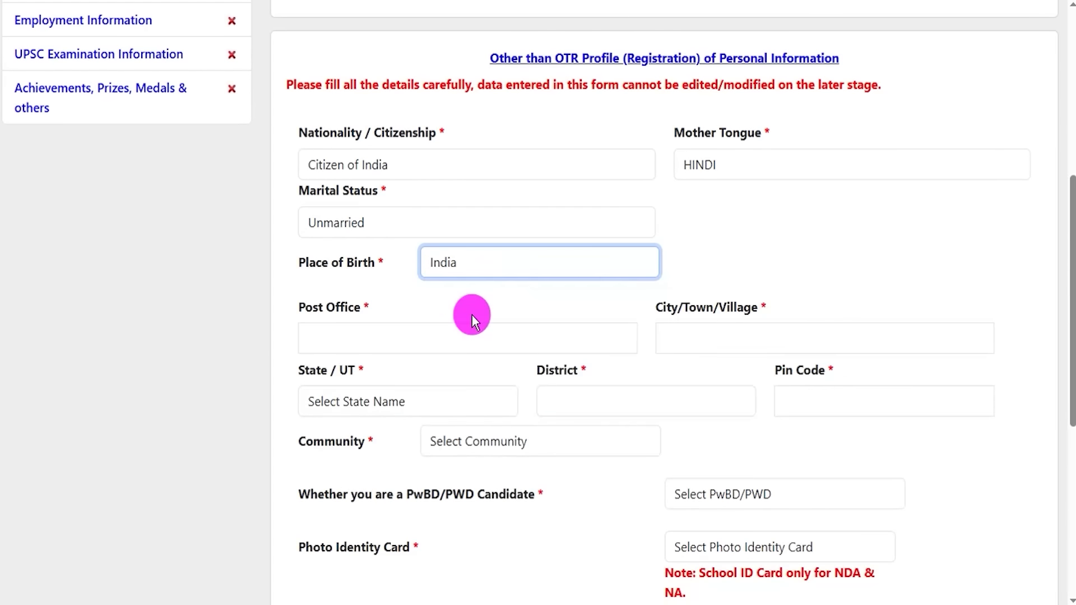
click(397, 338)
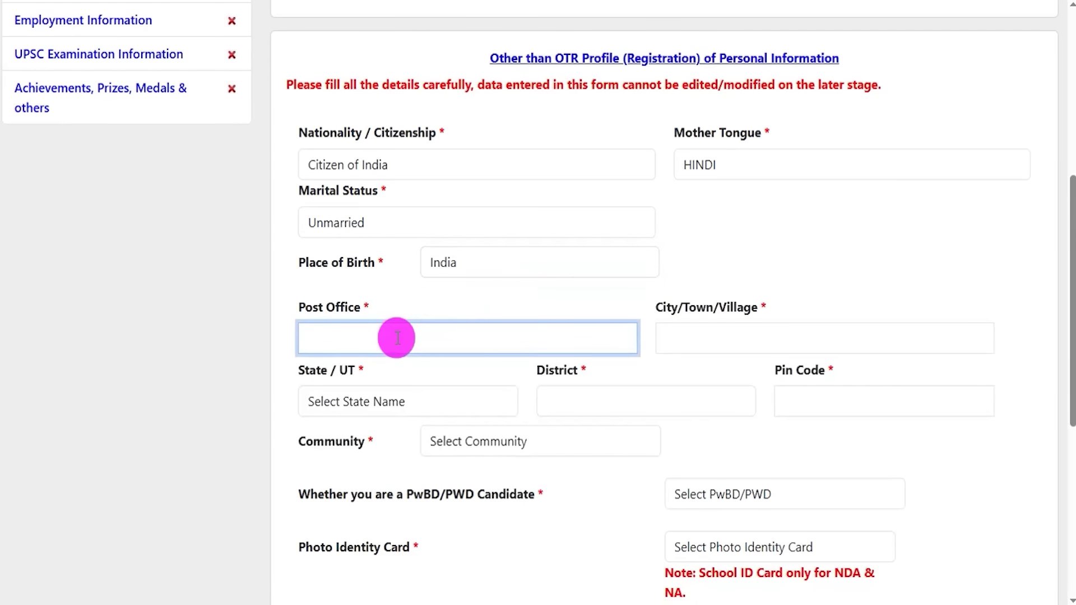
click(708, 338)
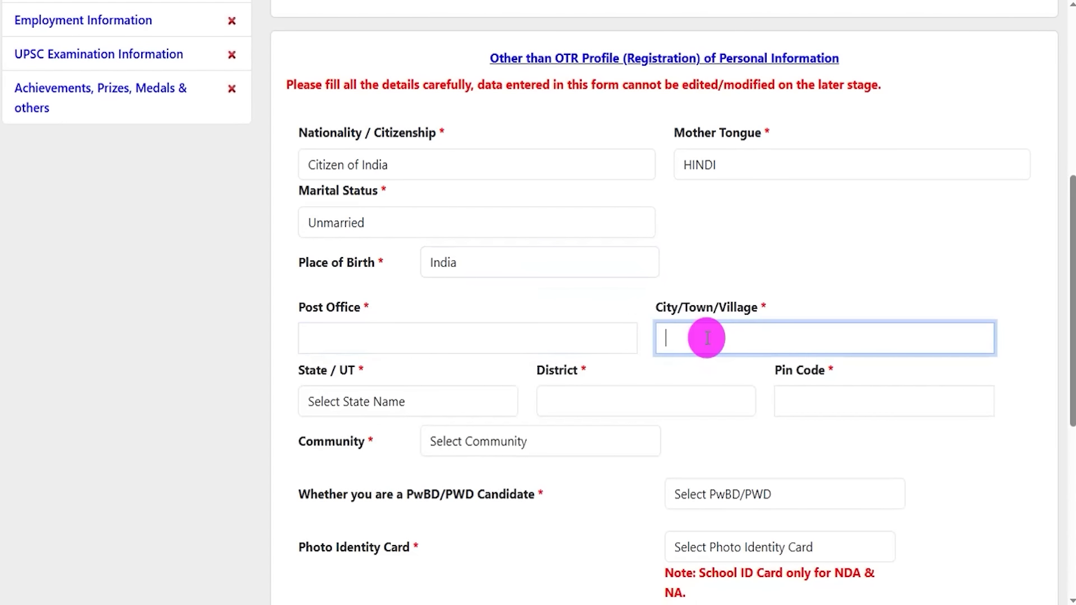
- Choose Jharkhand as State/UT, Lohardaga as District, and SC as Community
click(399, 401)
click(386, 303)
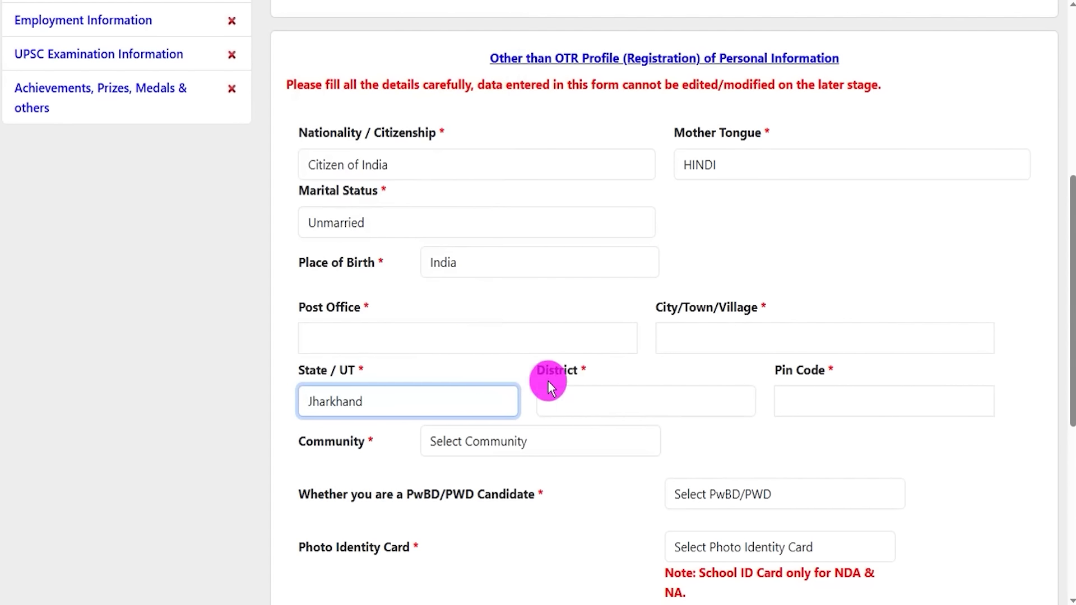
click(589, 401)
click(577, 302)
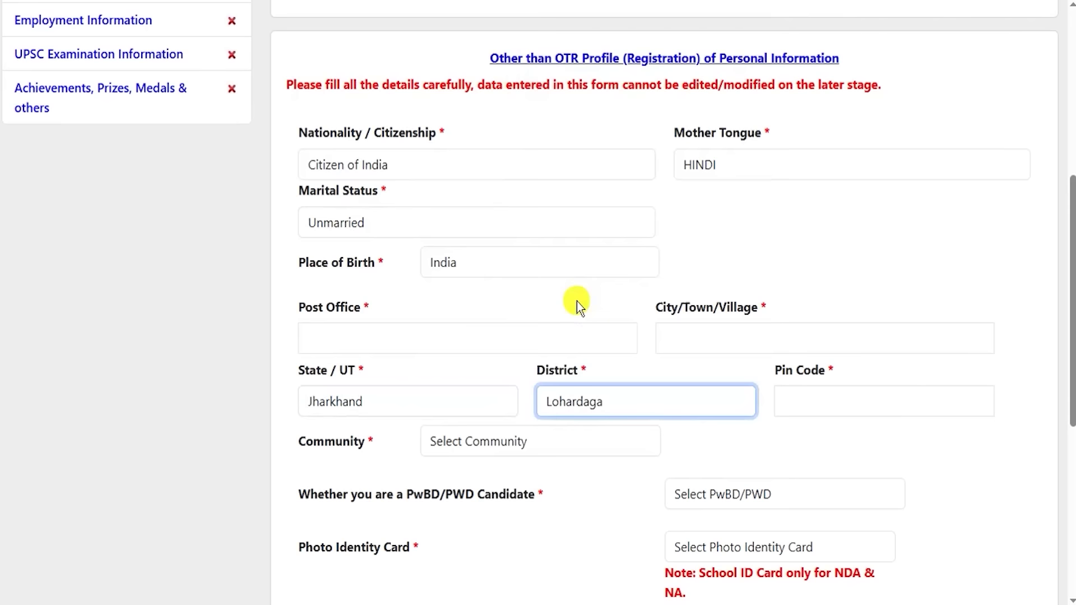
click(804, 401)
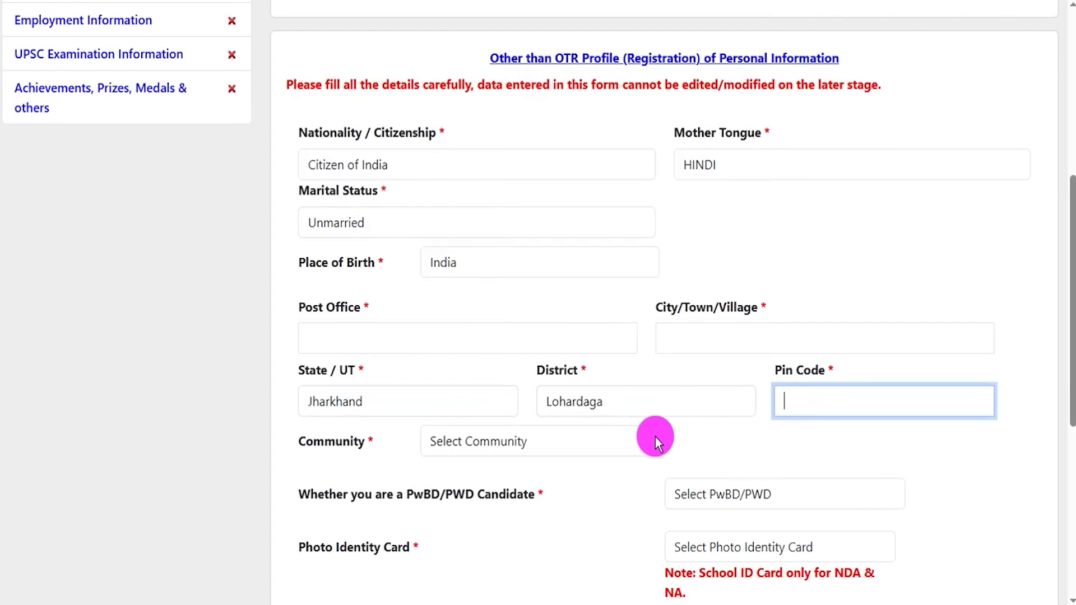
click(558, 444)
click(474, 498)
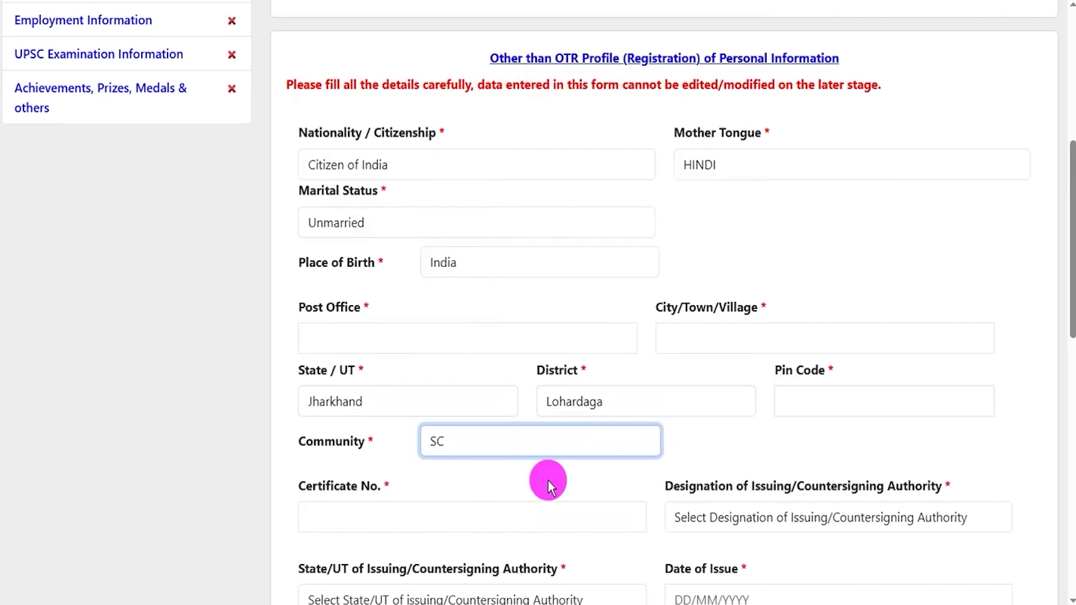
- Set the SC certificate's issuing authority to Tehsildar in Jharkhand, leaving the issue date blank
scroll(627, 455, down, 3)
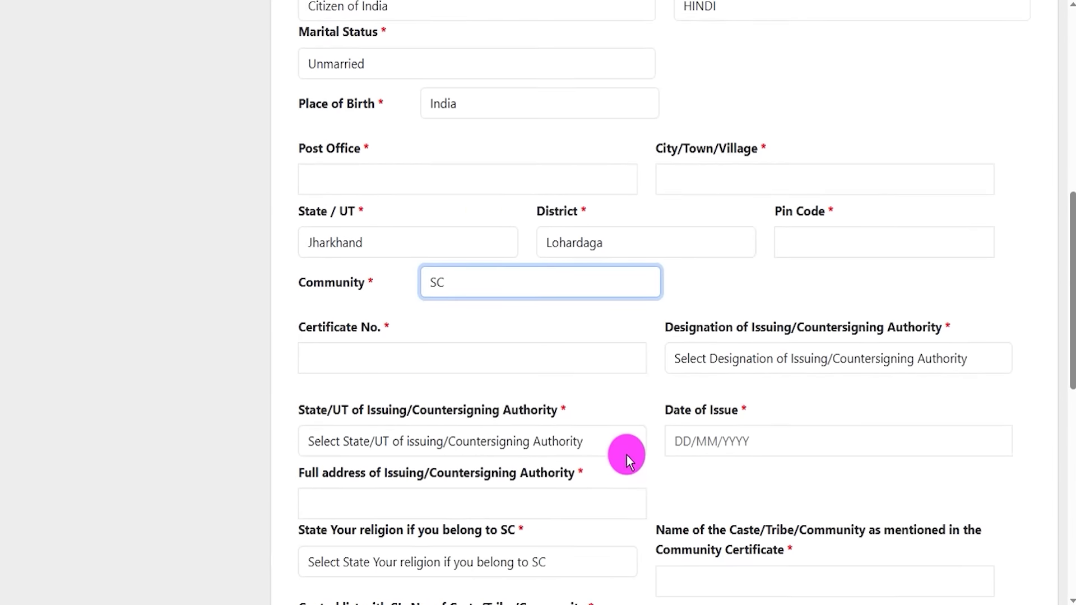
click(367, 344)
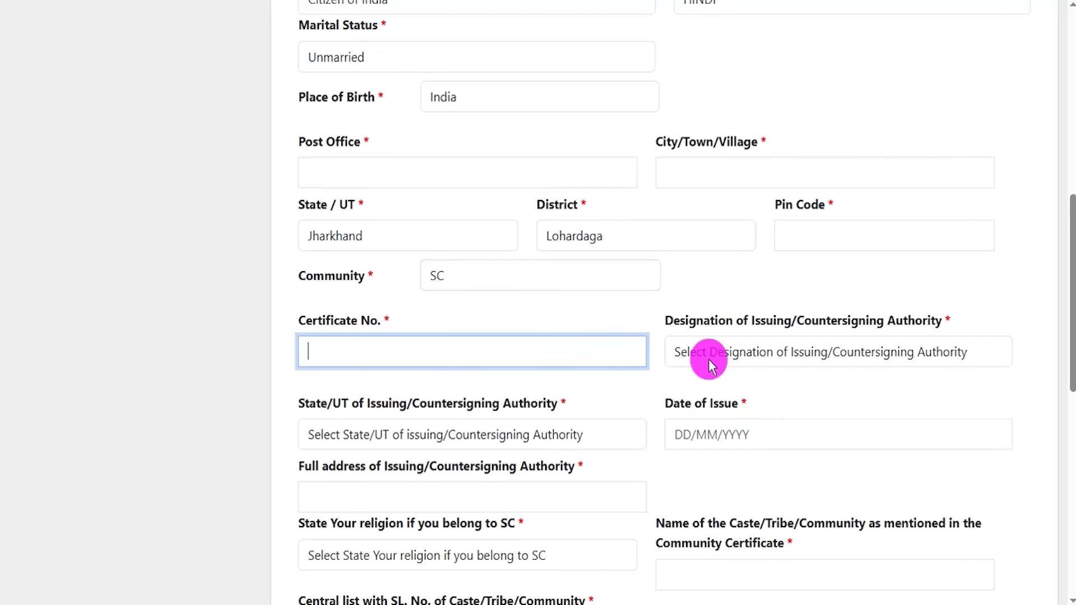
click(737, 353)
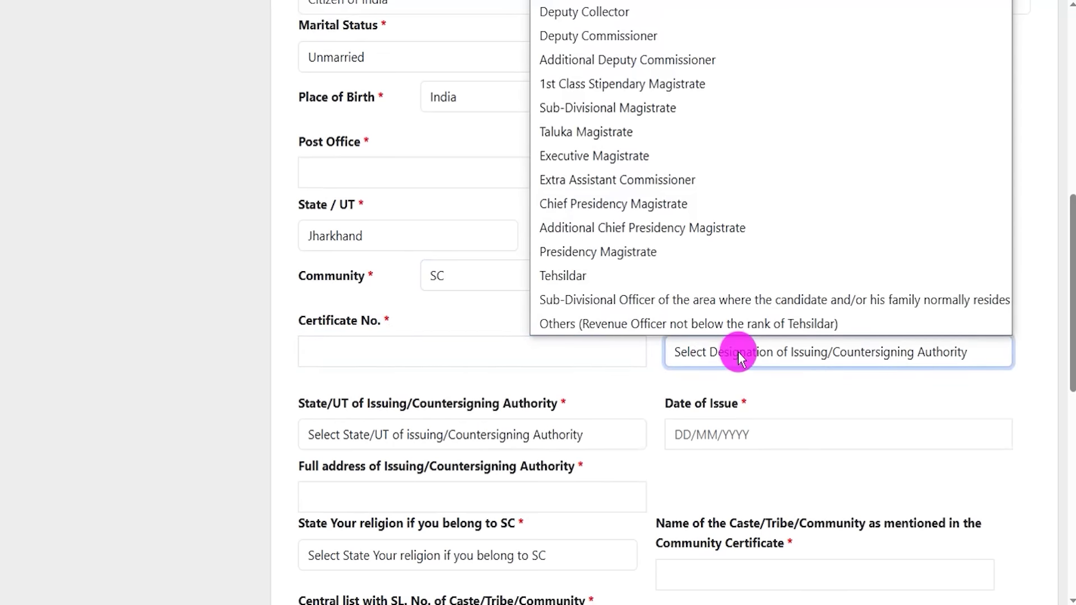
click(731, 277)
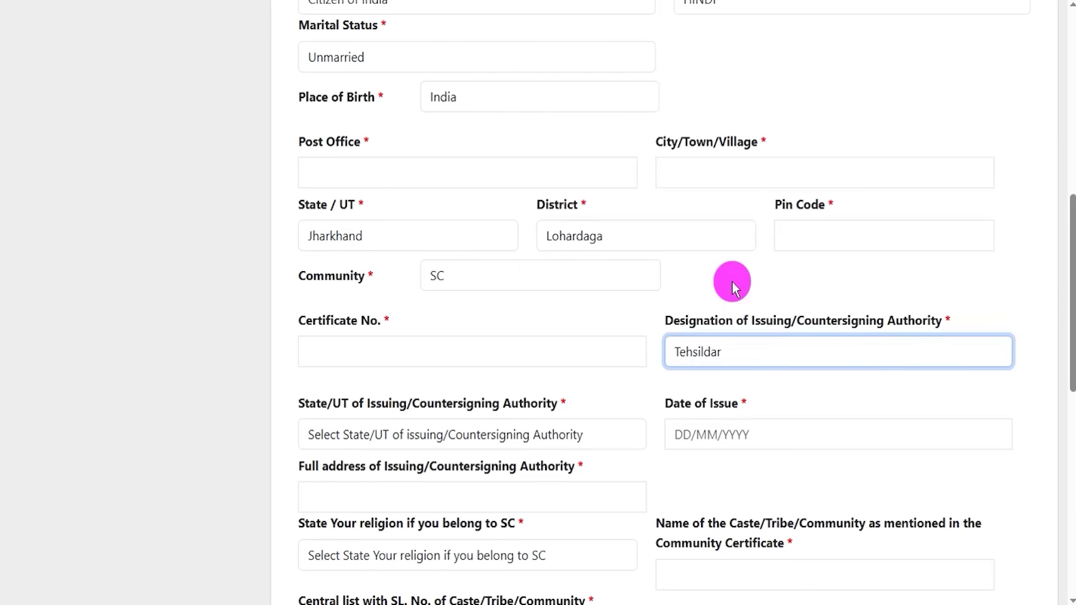
click(422, 440)
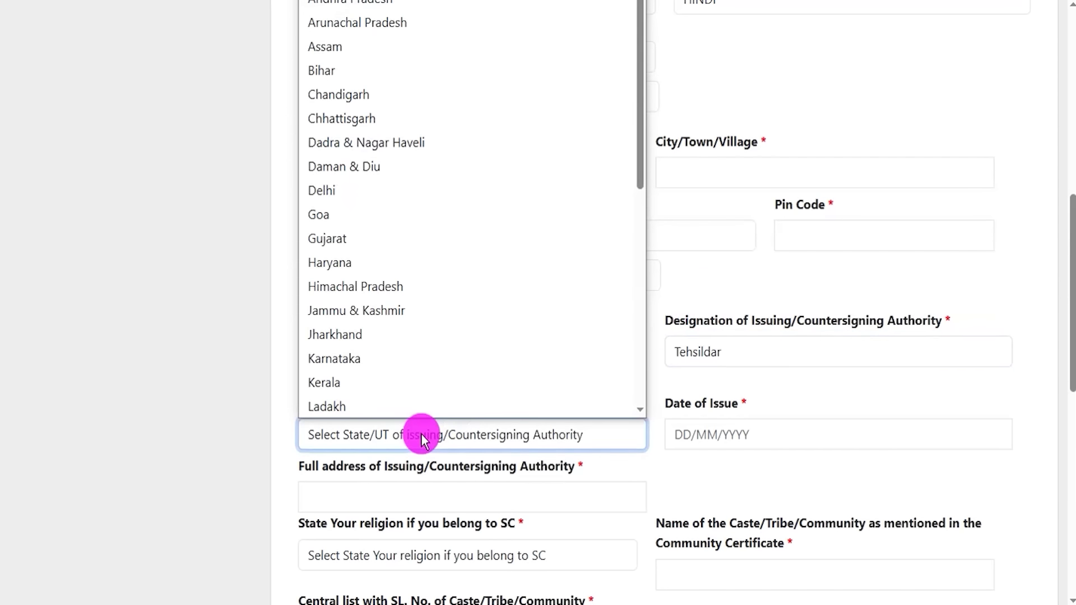
click(409, 339)
click(751, 434)
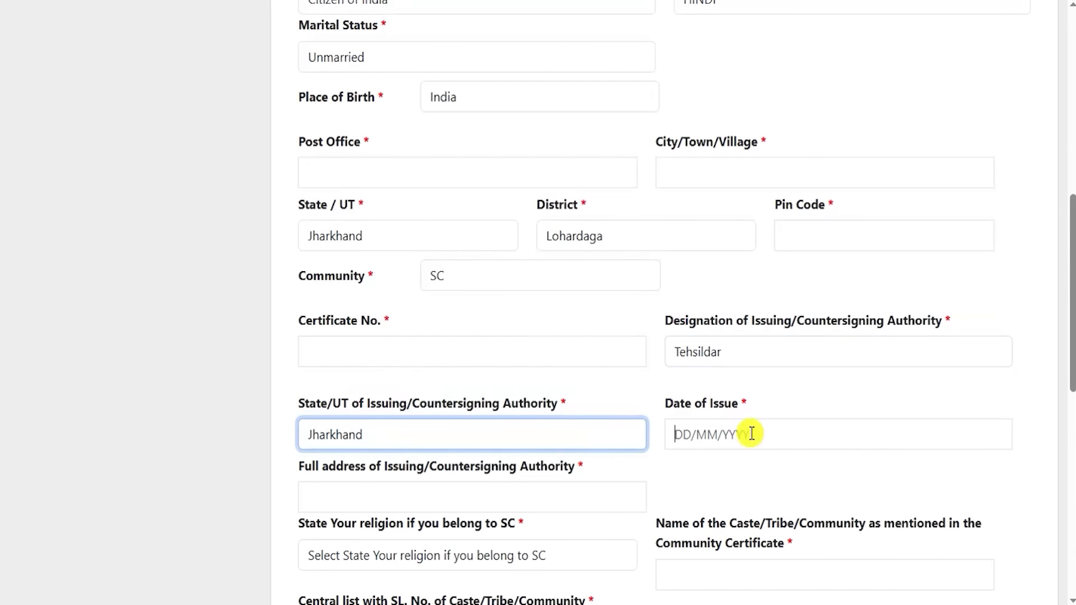
click(662, 470)
- Go over the authority's full address, religion and caste name fields, then close the calendar
scroll(617, 426, down, 1)
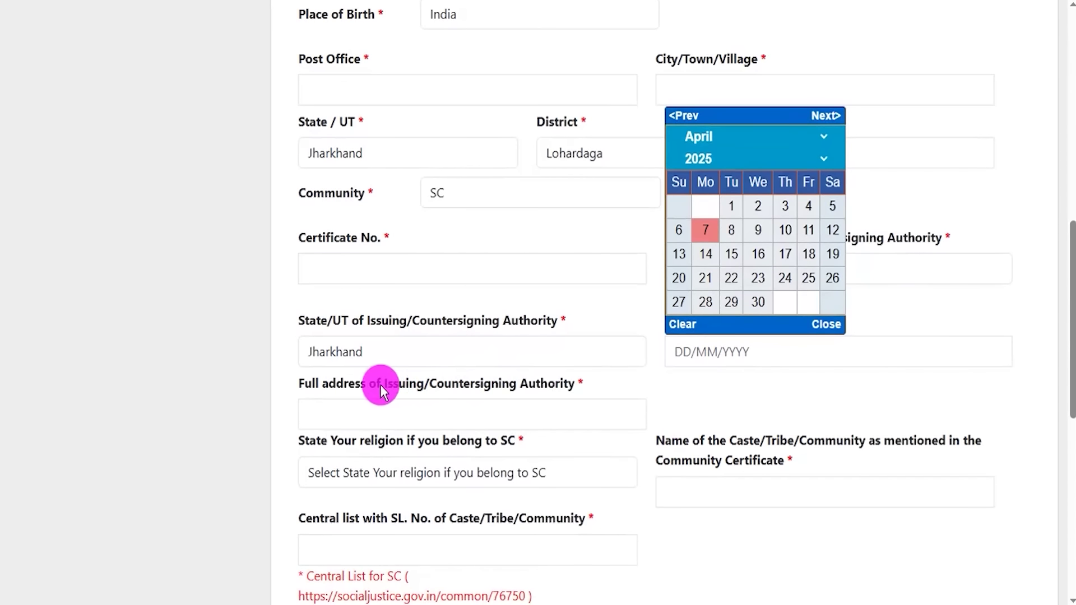
drag(367, 388, 549, 390)
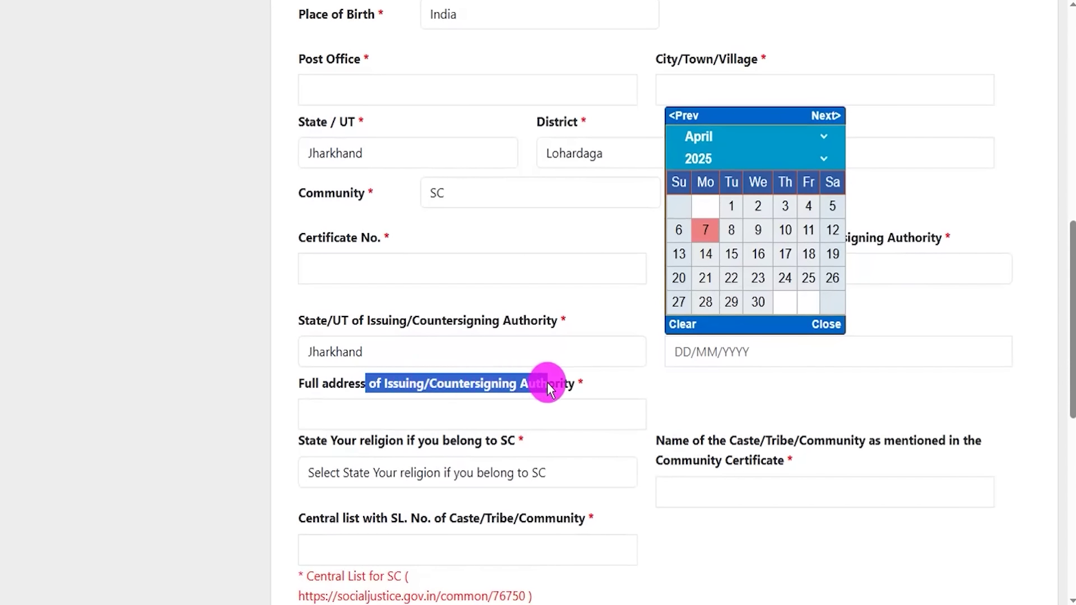
click(419, 414)
click(448, 473)
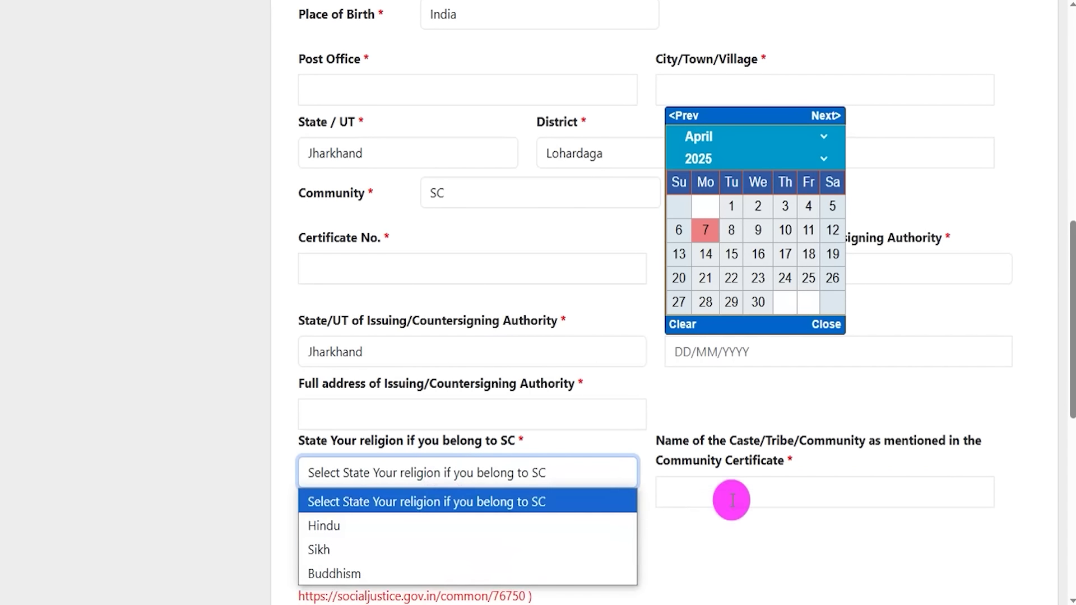
drag(682, 448, 752, 490)
click(751, 493)
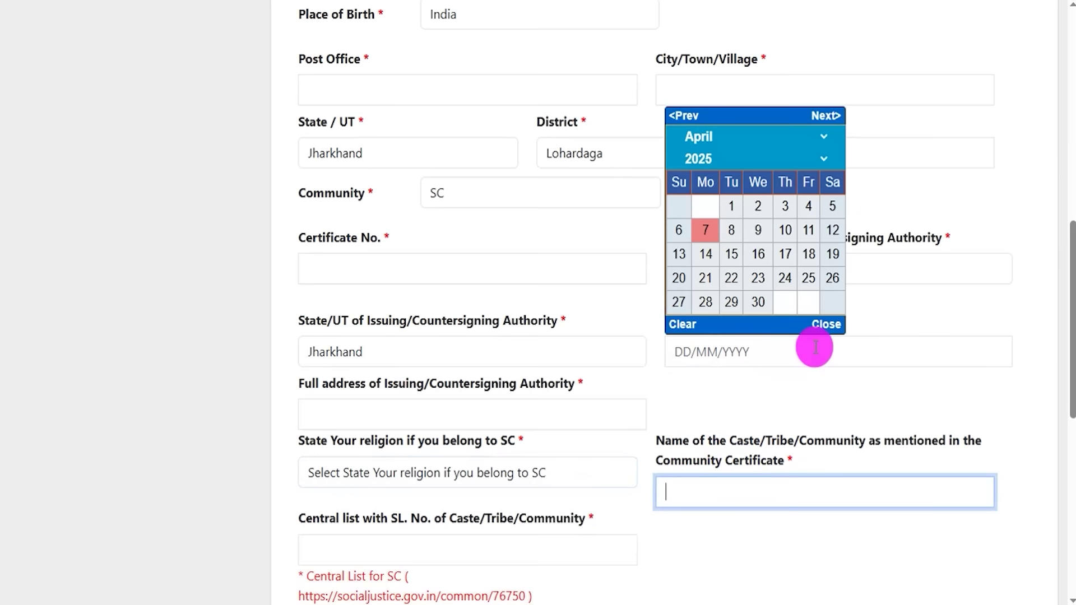
click(826, 324)
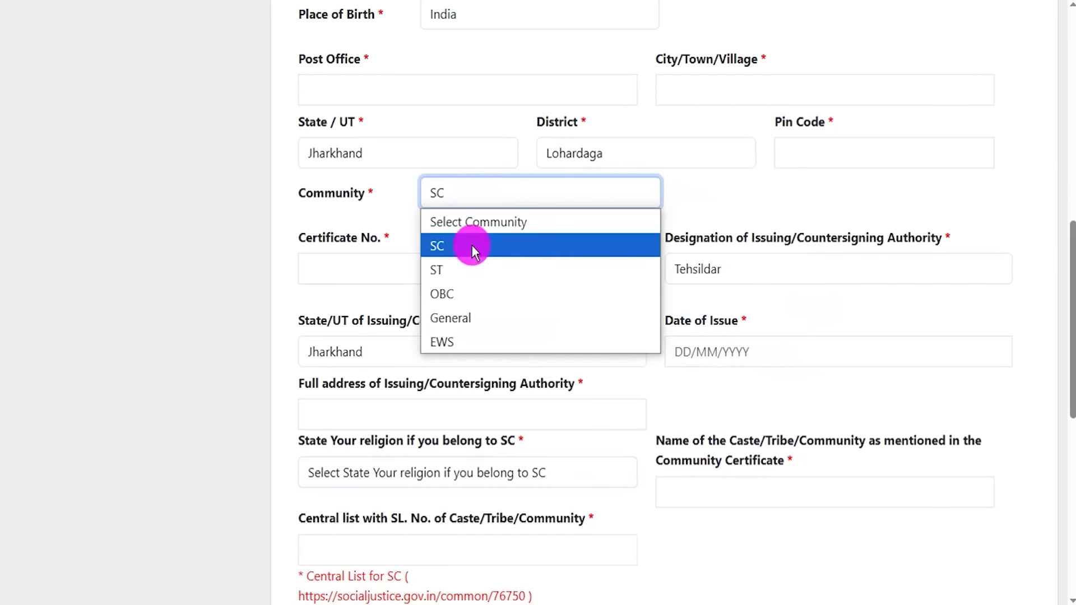
- Change the community to General and answer Yes to being a PwBD/PWD candidate
click(462, 317)
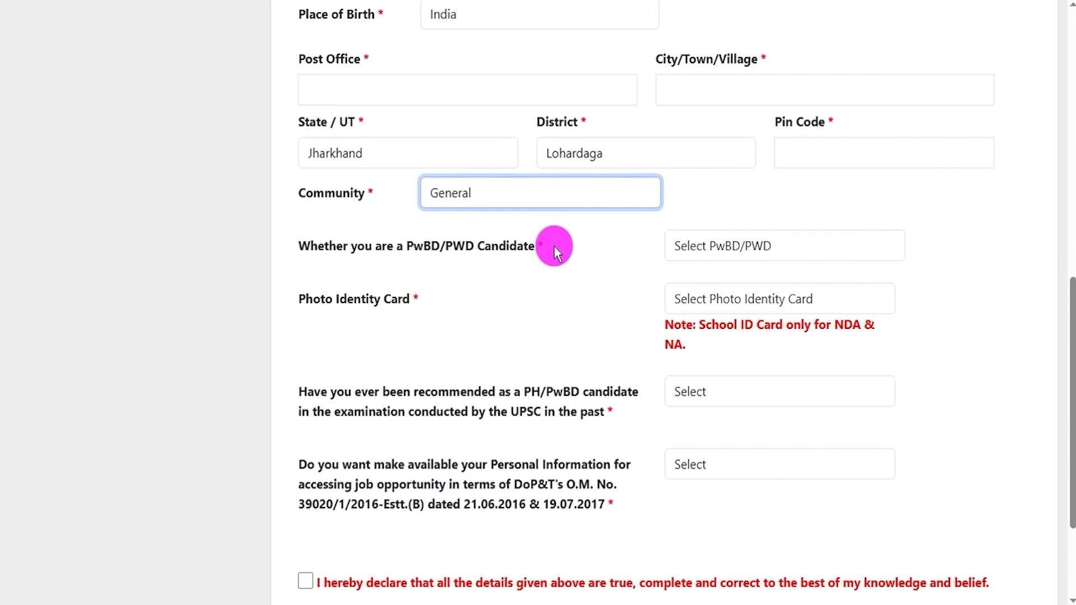
drag(329, 245, 467, 246)
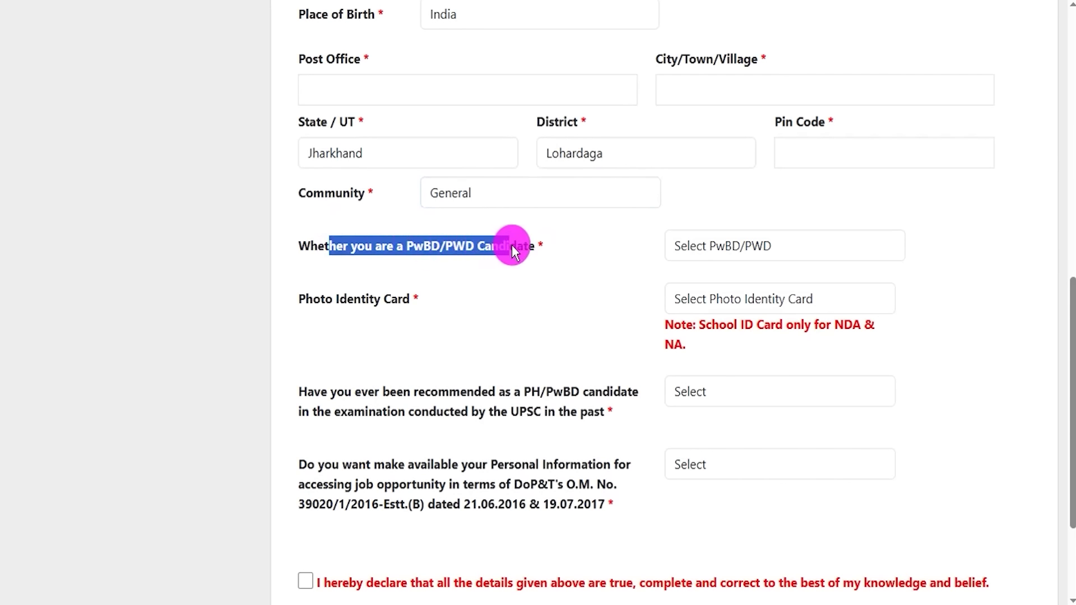
click(739, 238)
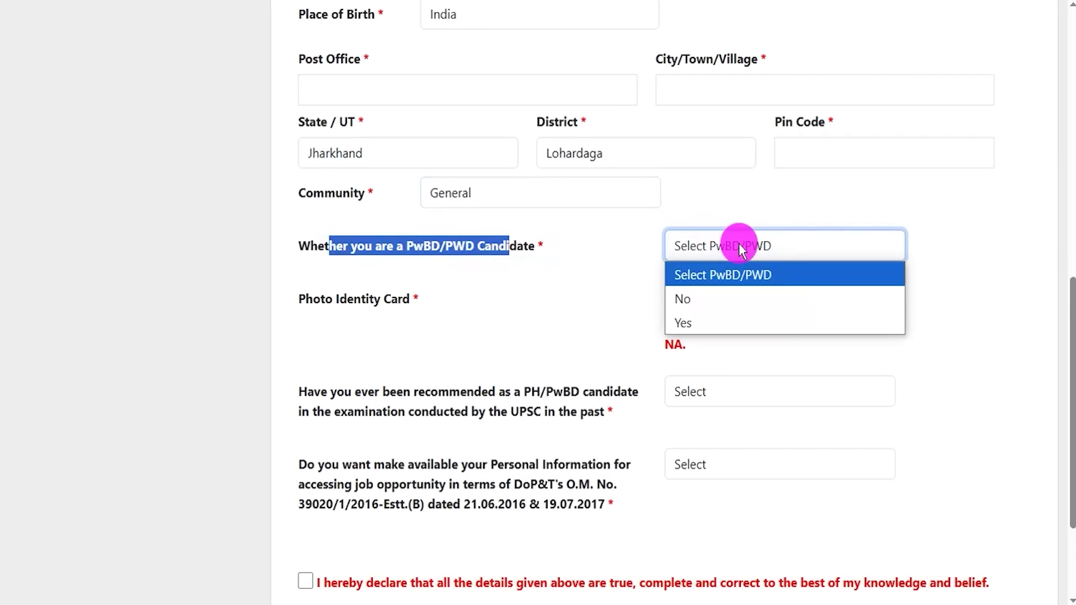
click(705, 323)
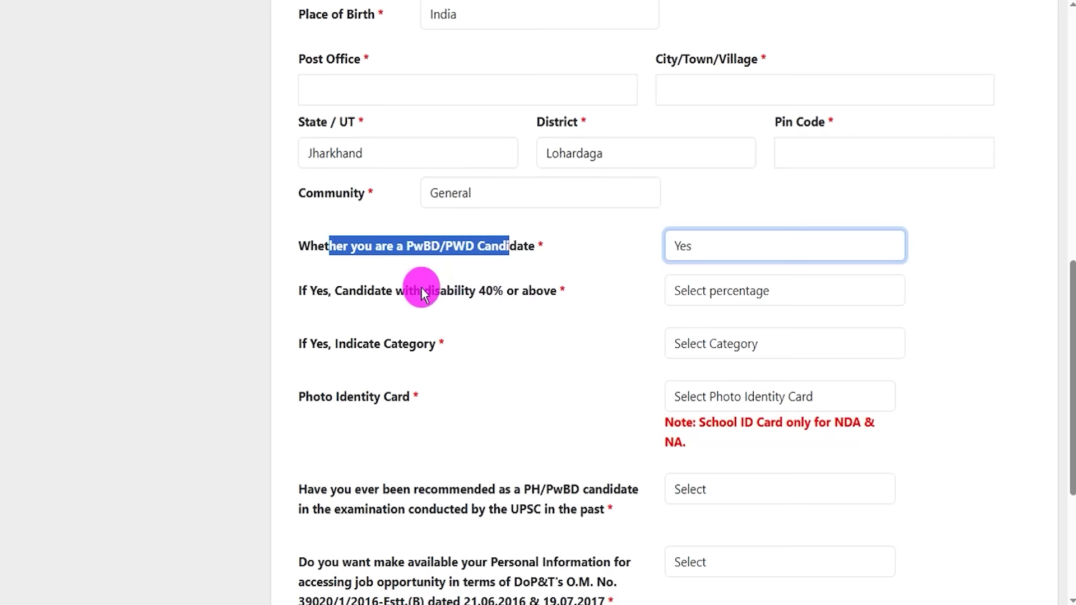
- Answer Yes to disability of 40% or above and point out the disability percentage field
drag(350, 291, 513, 292)
click(685, 289)
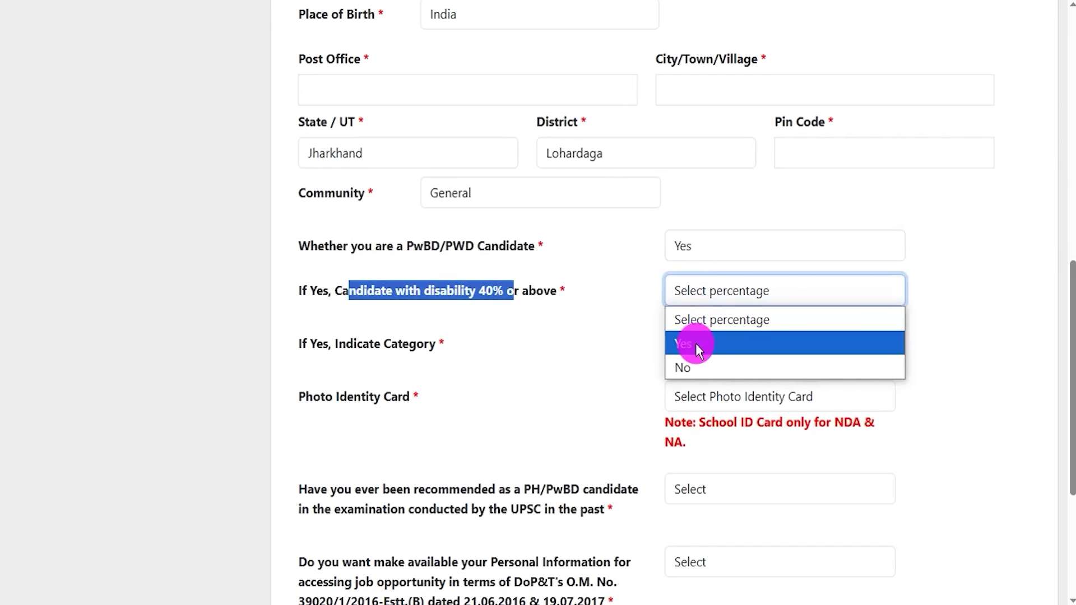
click(695, 344)
click(695, 294)
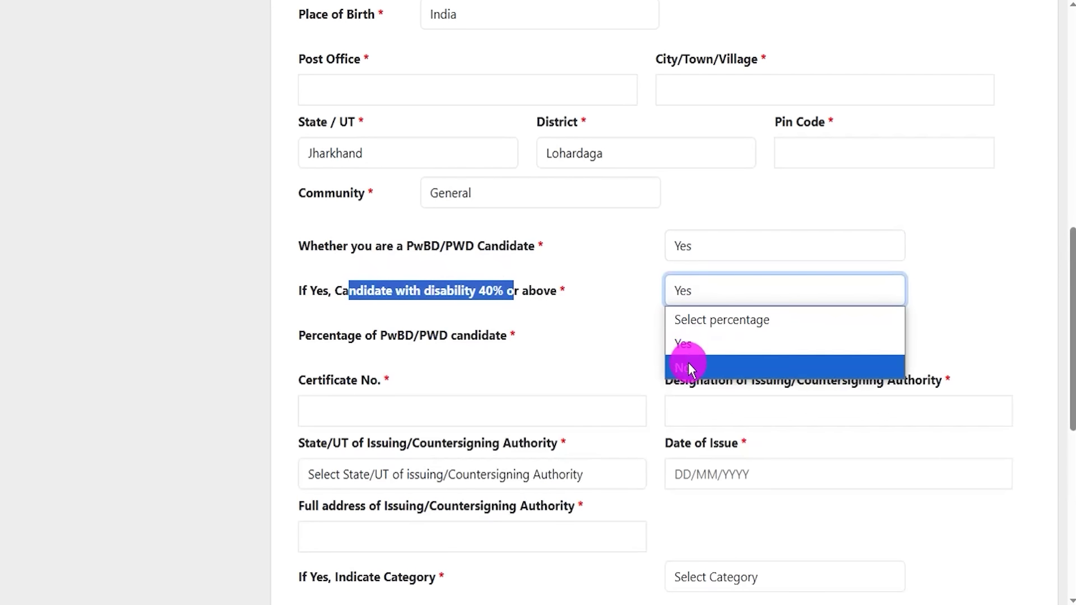
click(688, 365)
click(685, 294)
click(690, 345)
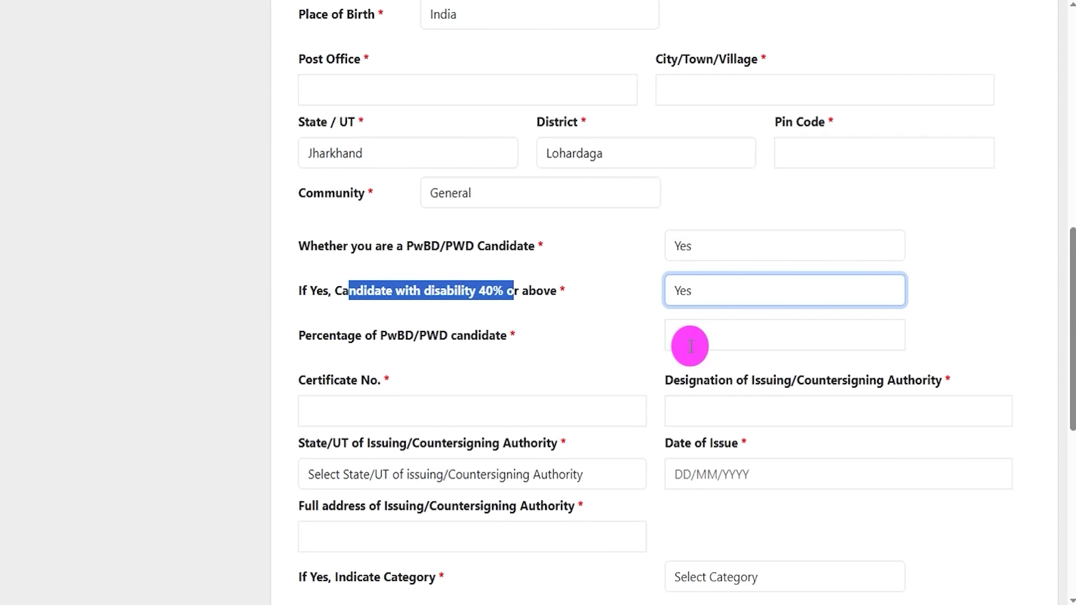
drag(311, 336, 485, 342)
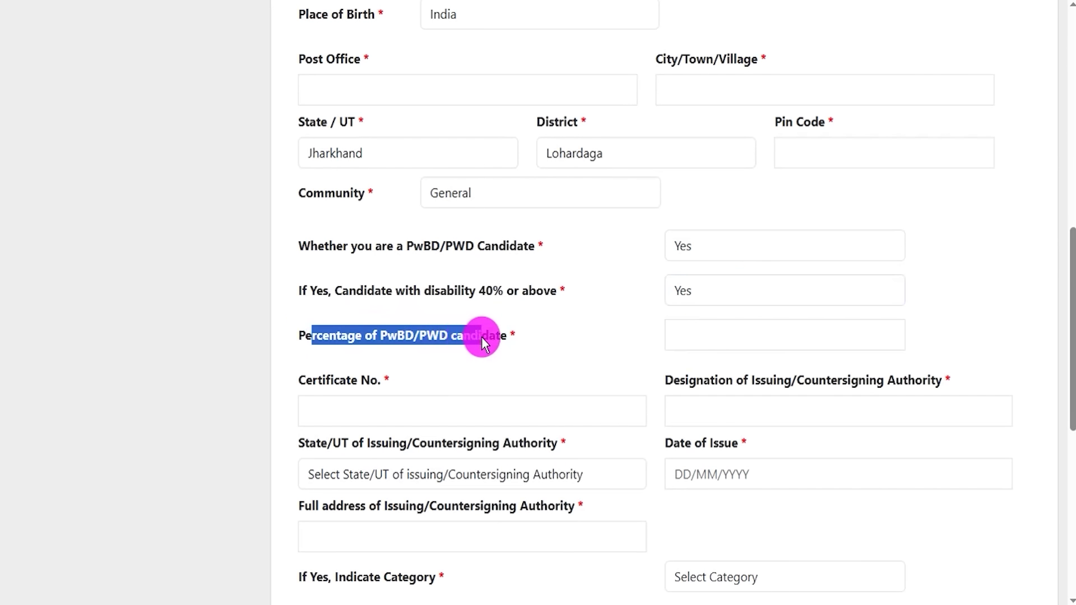
click(694, 335)
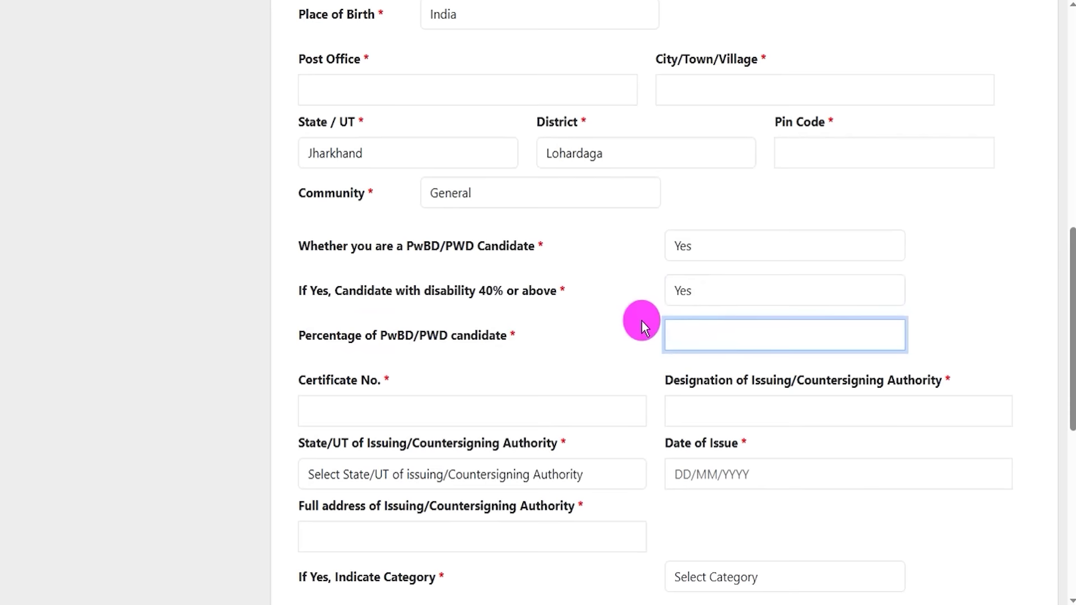
- Go over the disability certificate number, designation, state, issue date and address fields, leaving them blank
drag(320, 381, 402, 413)
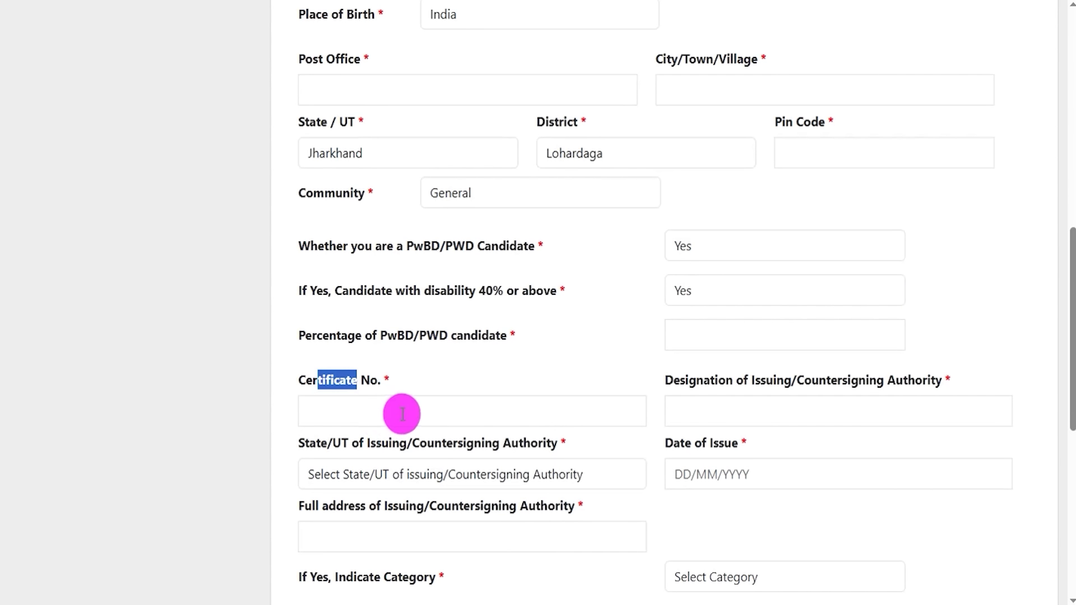
click(401, 413)
drag(680, 380, 778, 385)
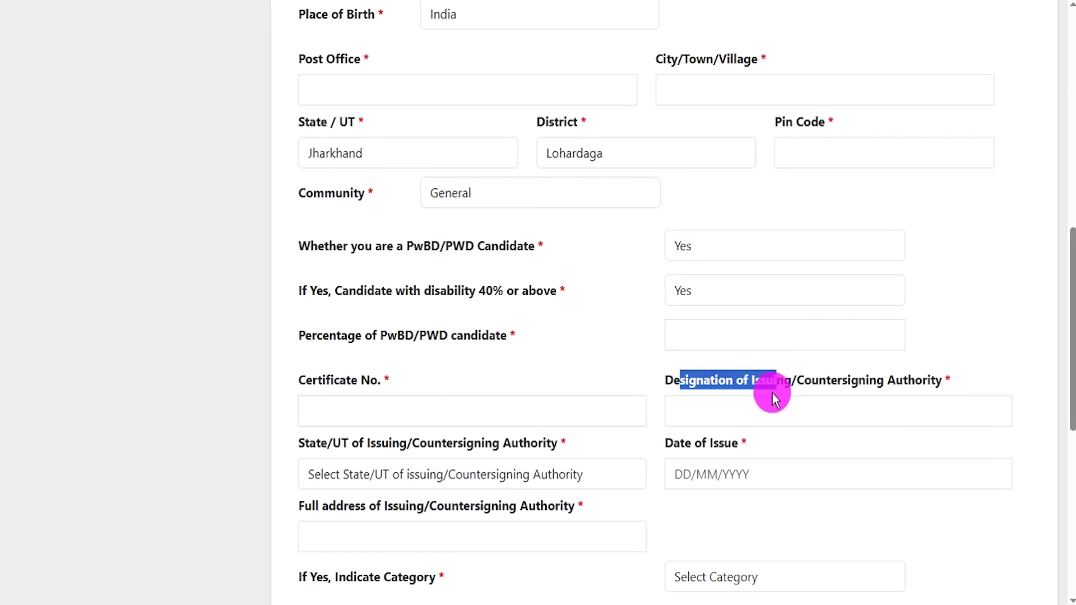
click(743, 411)
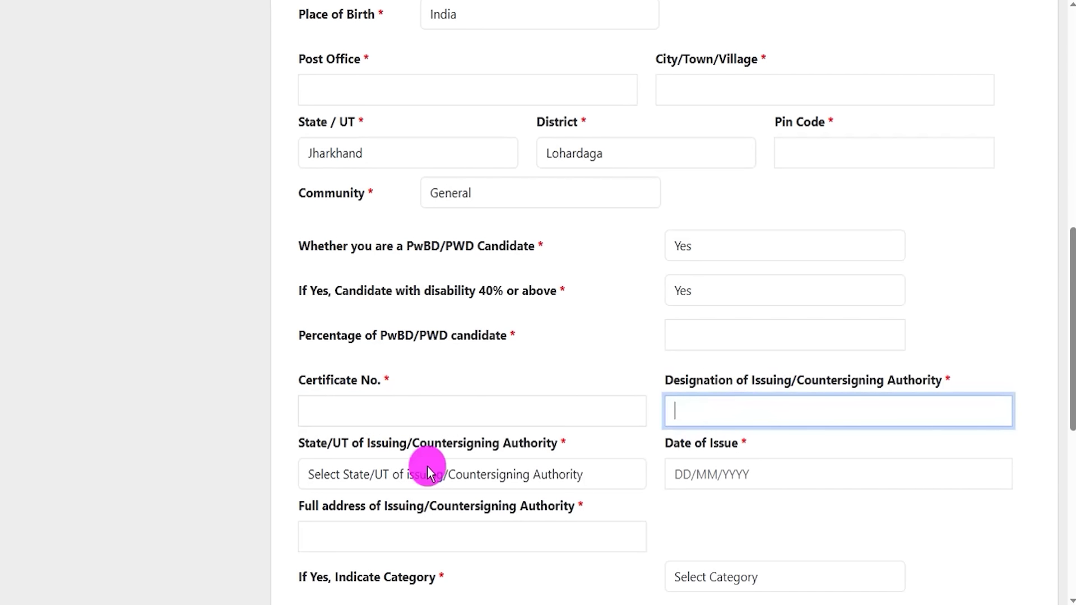
click(365, 479)
click(364, 479)
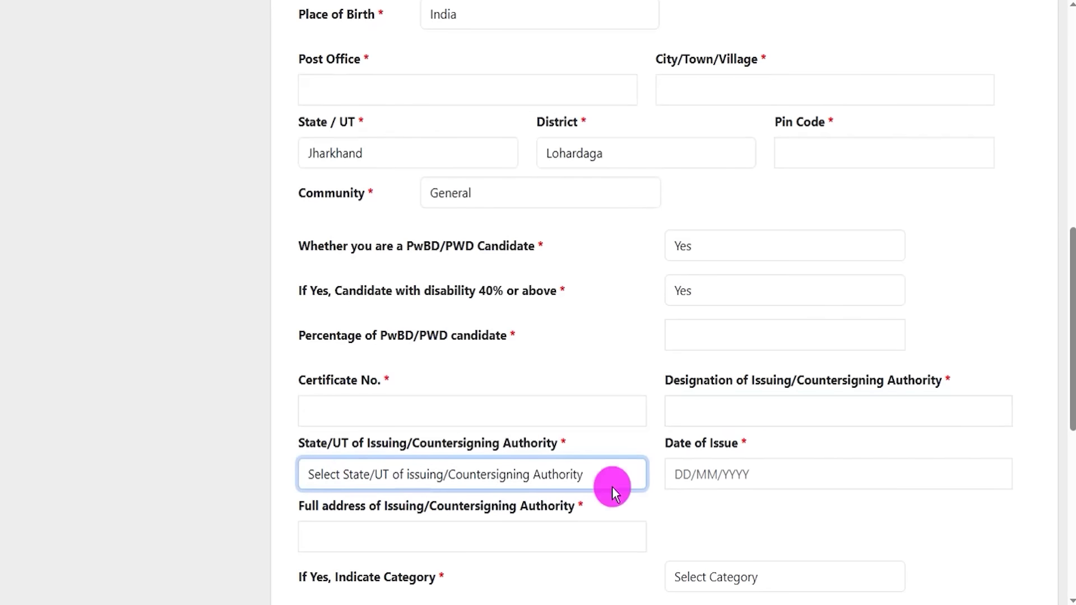
click(722, 473)
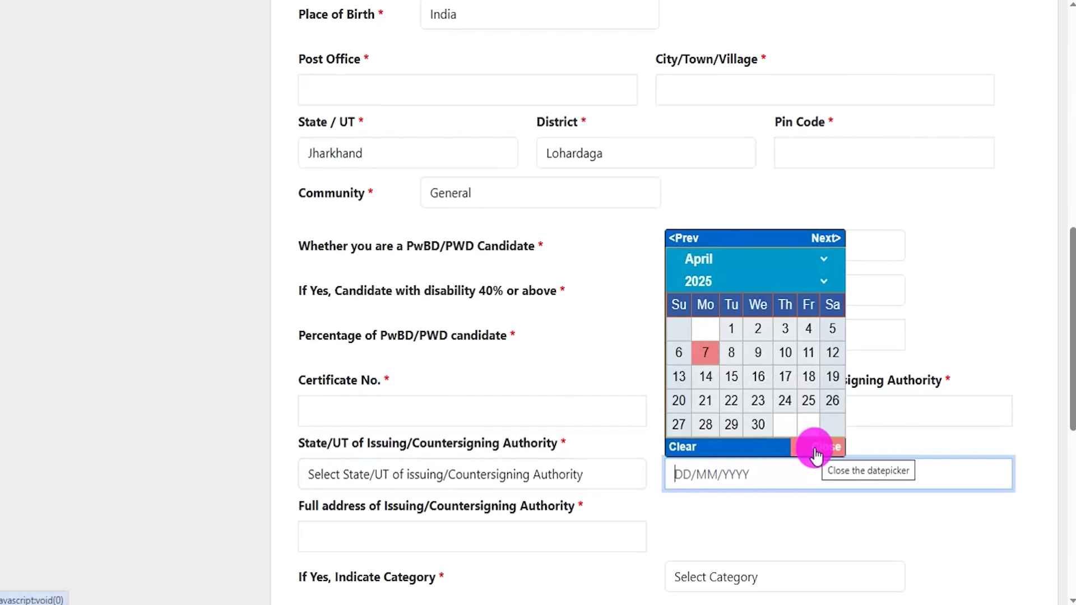
click(814, 448)
scroll(656, 512, down, 4)
click(437, 294)
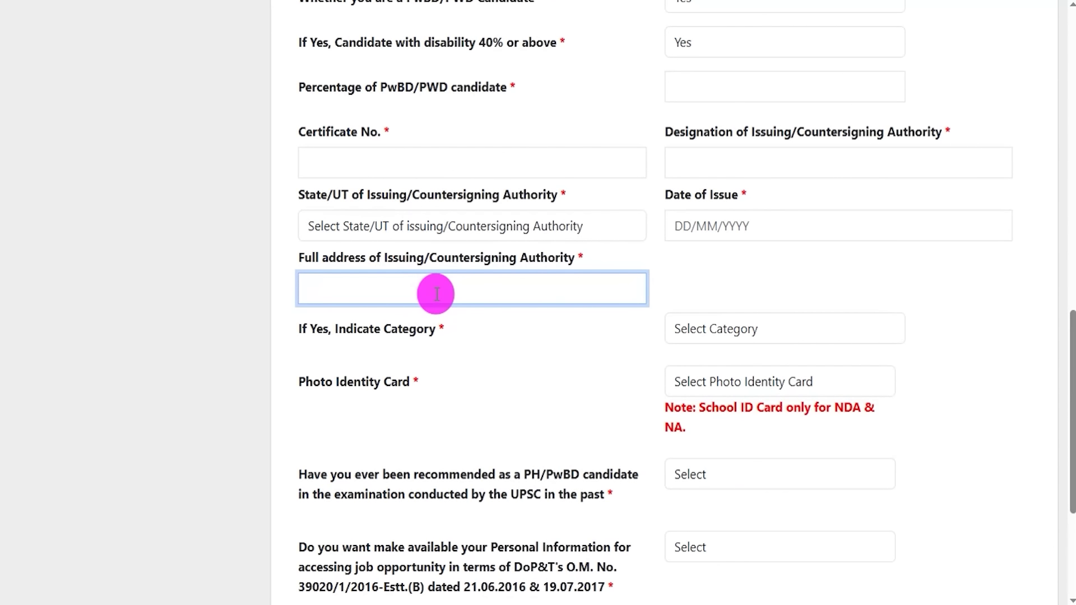
scroll(436, 294, up, 1)
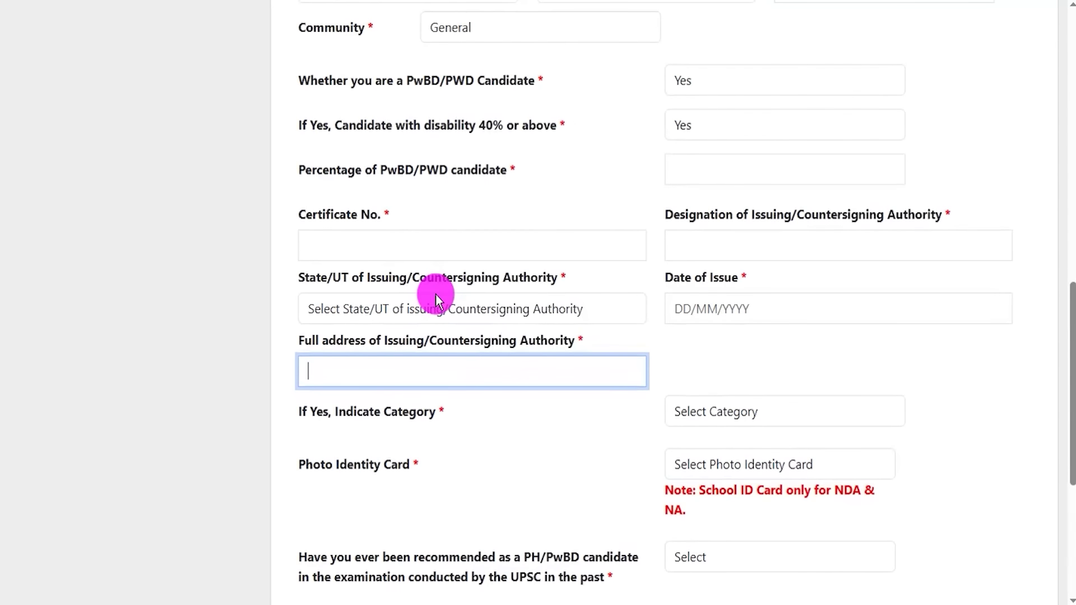
scroll(435, 294, up, 1)
- Answer No to being a PwBD/PWD candidate
click(688, 163)
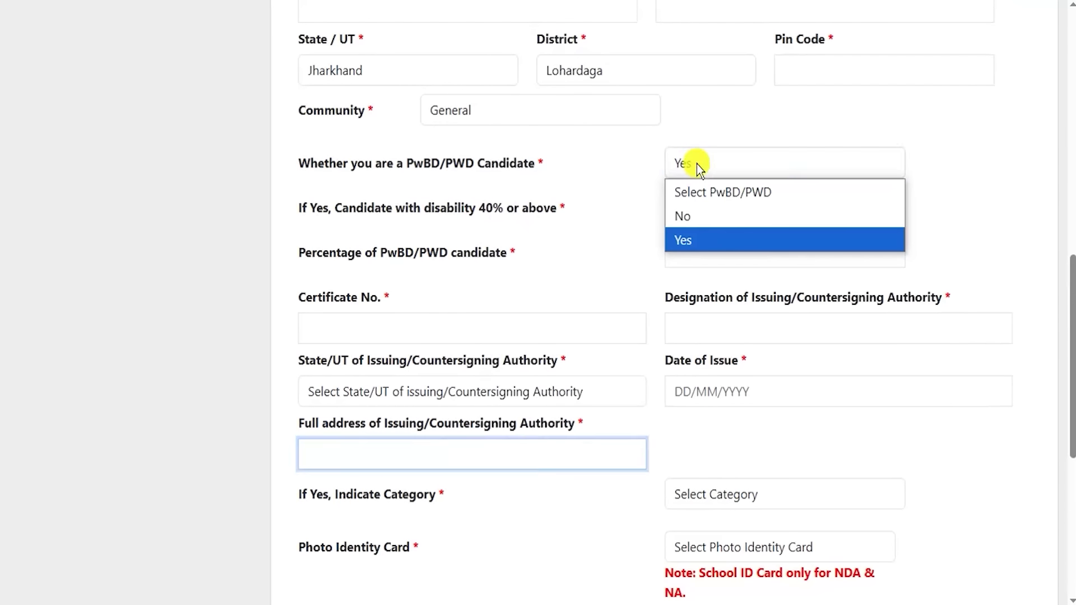
click(688, 219)
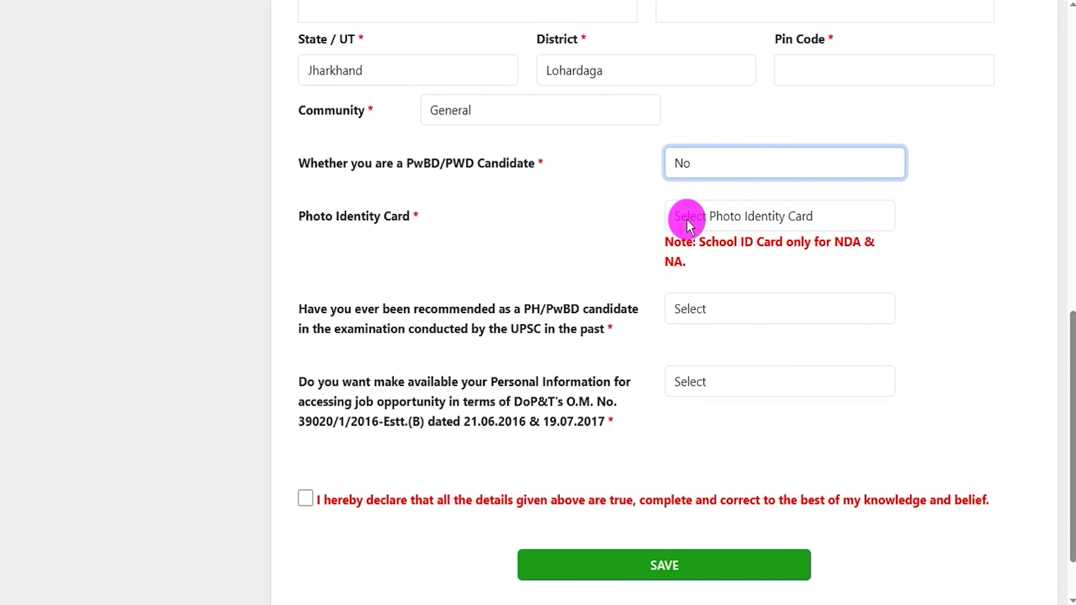
click(328, 220)
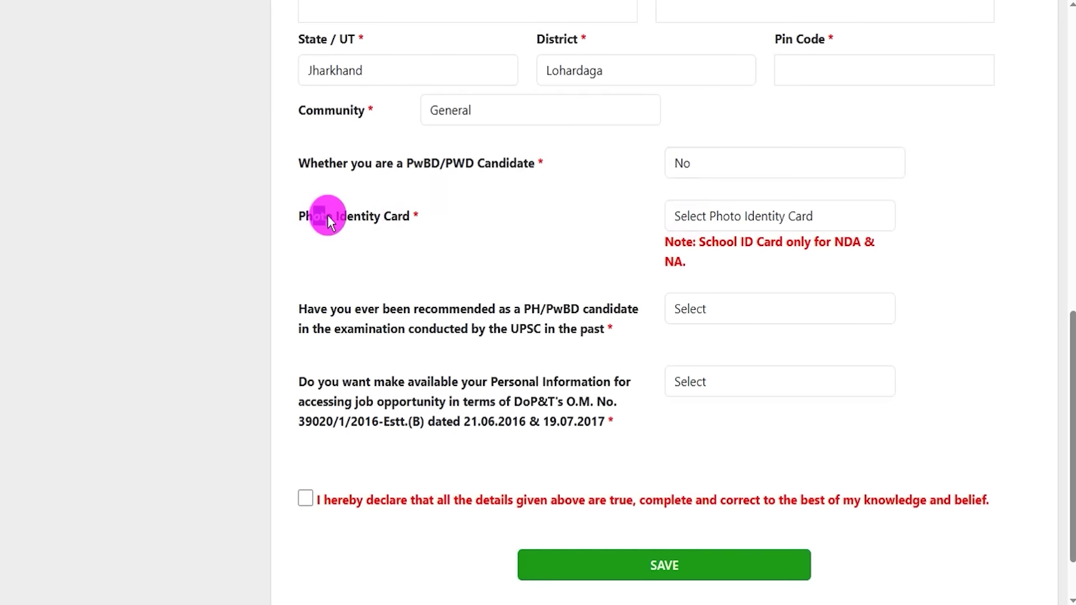
- Choose Aadhaar Card / VID as photo ID, give Aadhaar consent Yes, and point out the ID number field
click(695, 216)
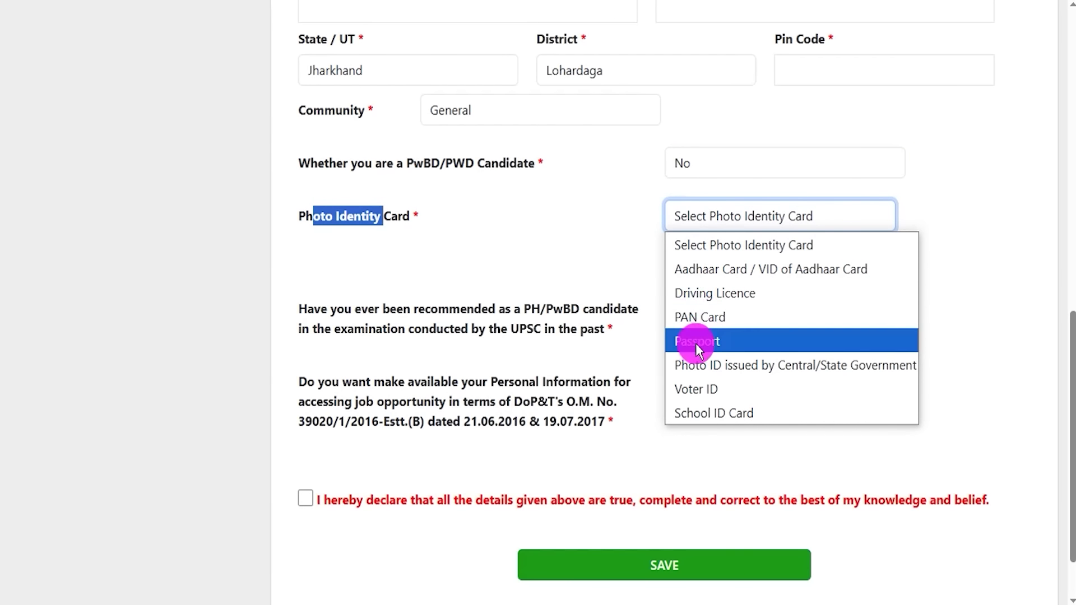
click(701, 270)
click(761, 306)
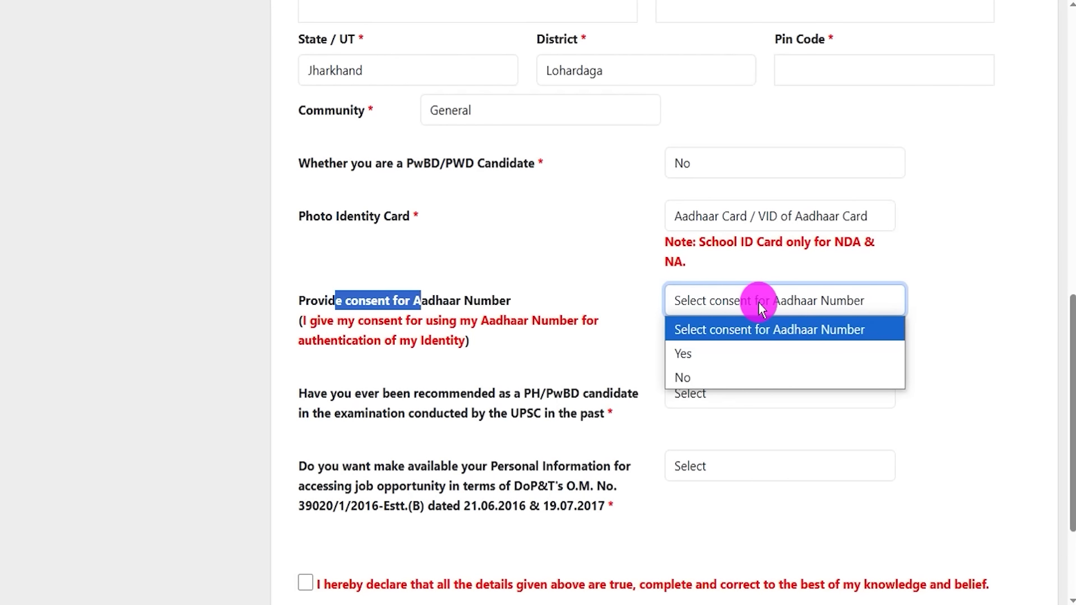
click(715, 359)
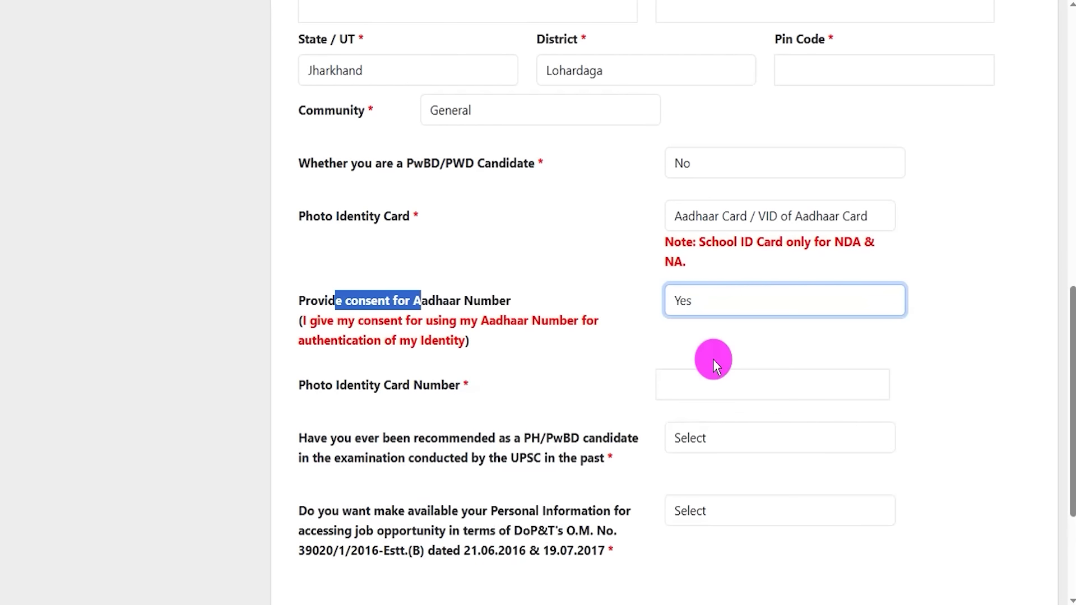
drag(322, 386, 407, 387)
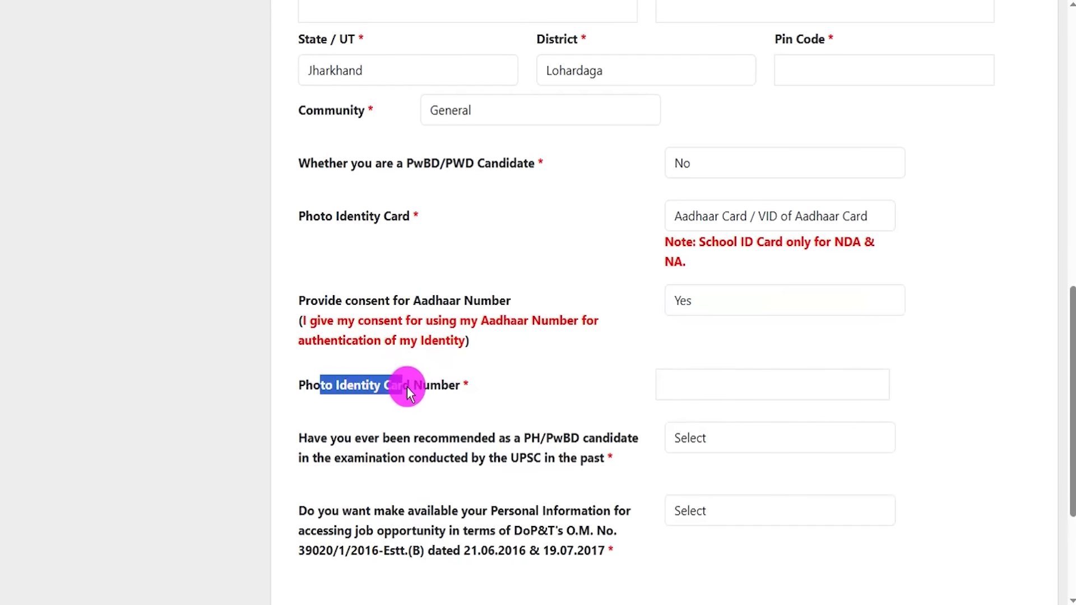
click(701, 385)
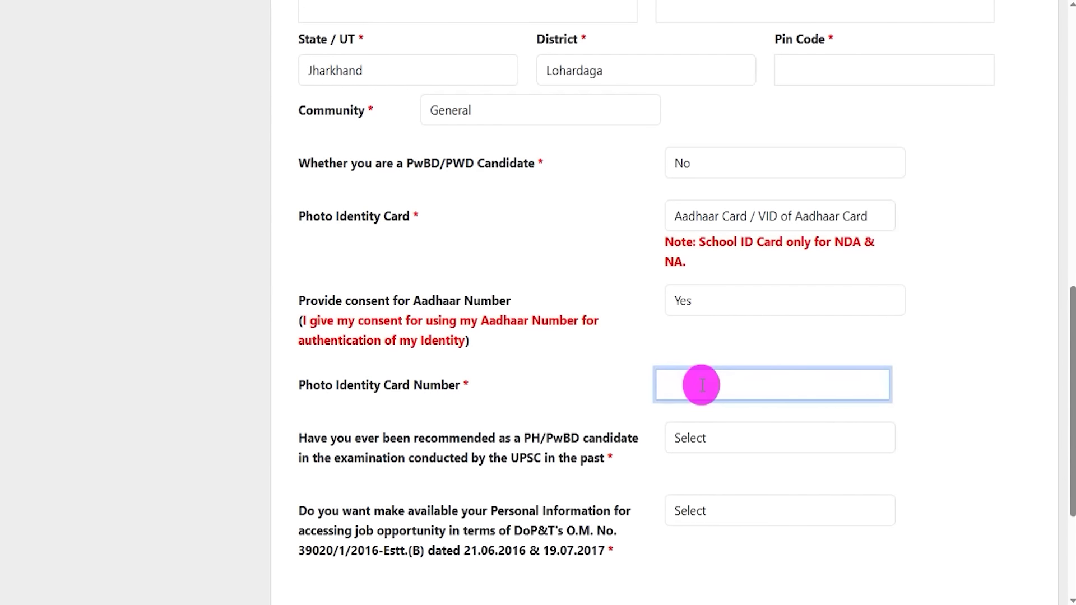
key(Tab)
scroll(347, 305, down, 3)
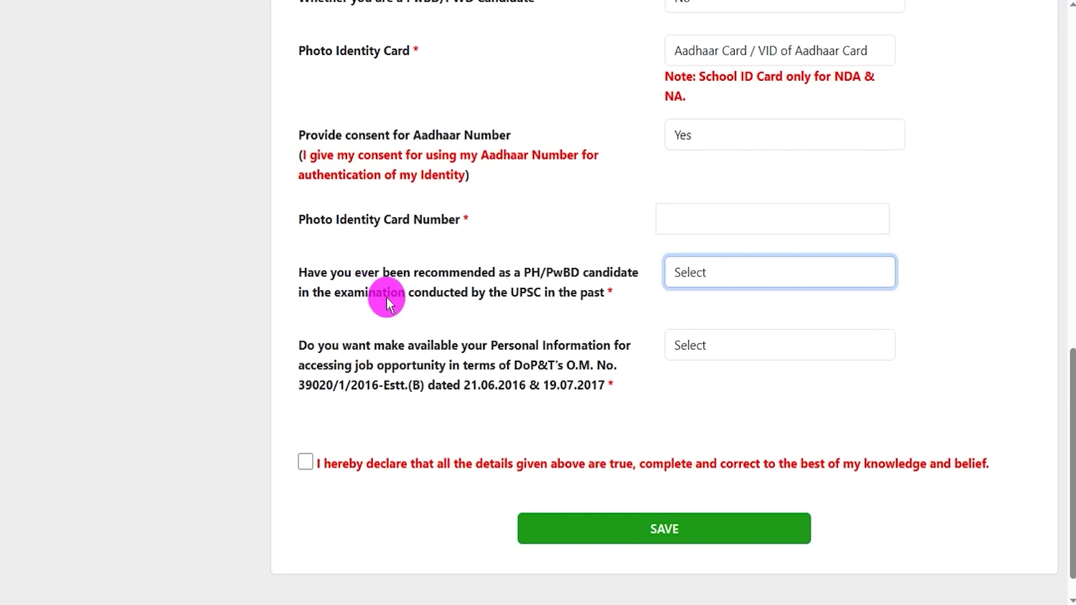
- Answer Yes to past PH/PwBD recommendation and review the exam name, year, roll number and follow-up questions
click(530, 270)
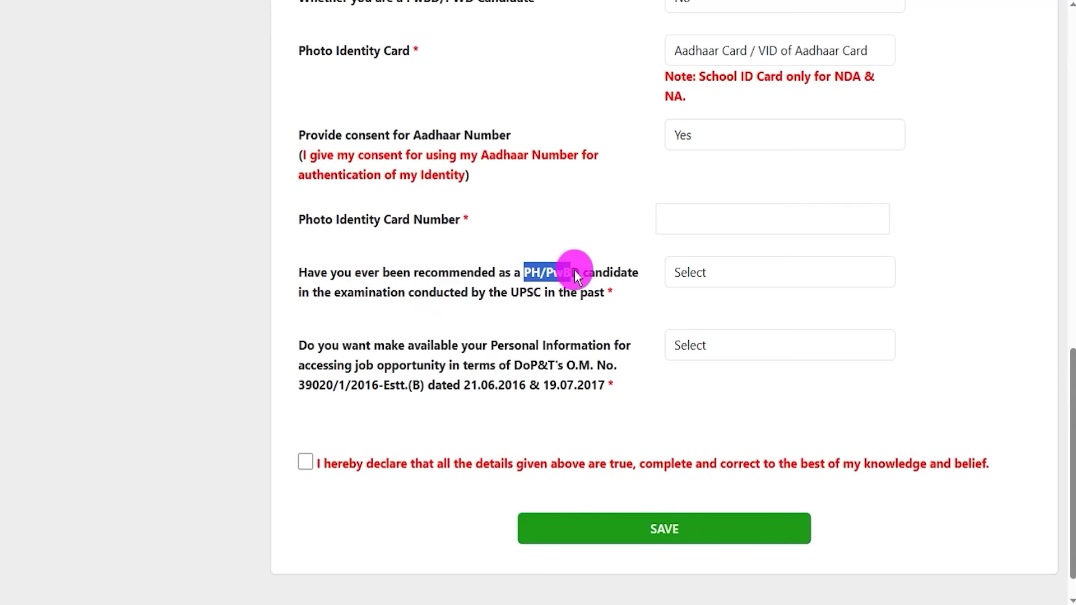
click(702, 274)
click(689, 323)
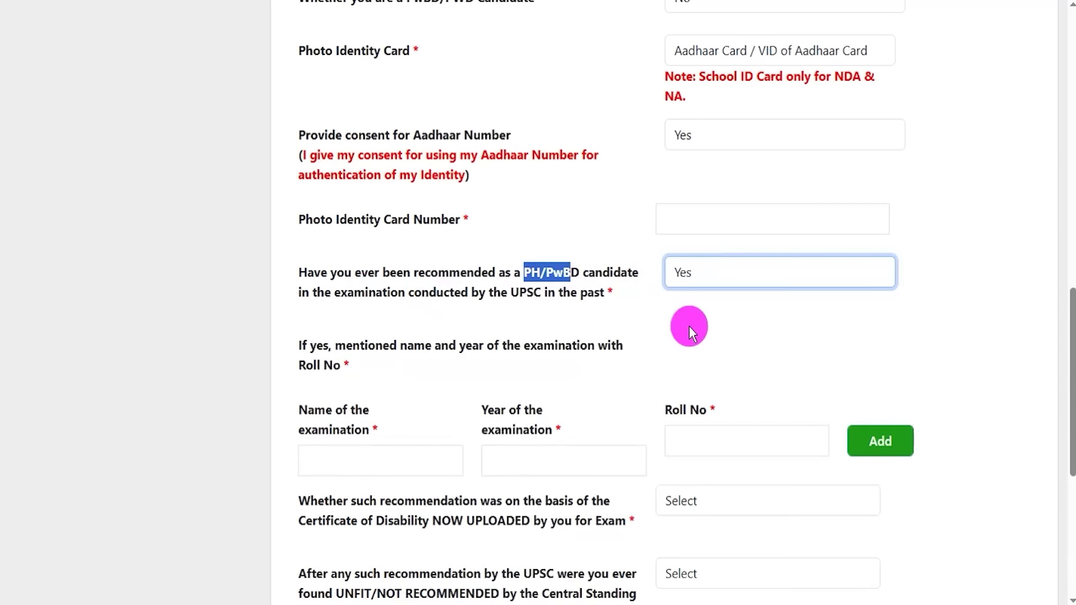
scroll(410, 437, down, 3)
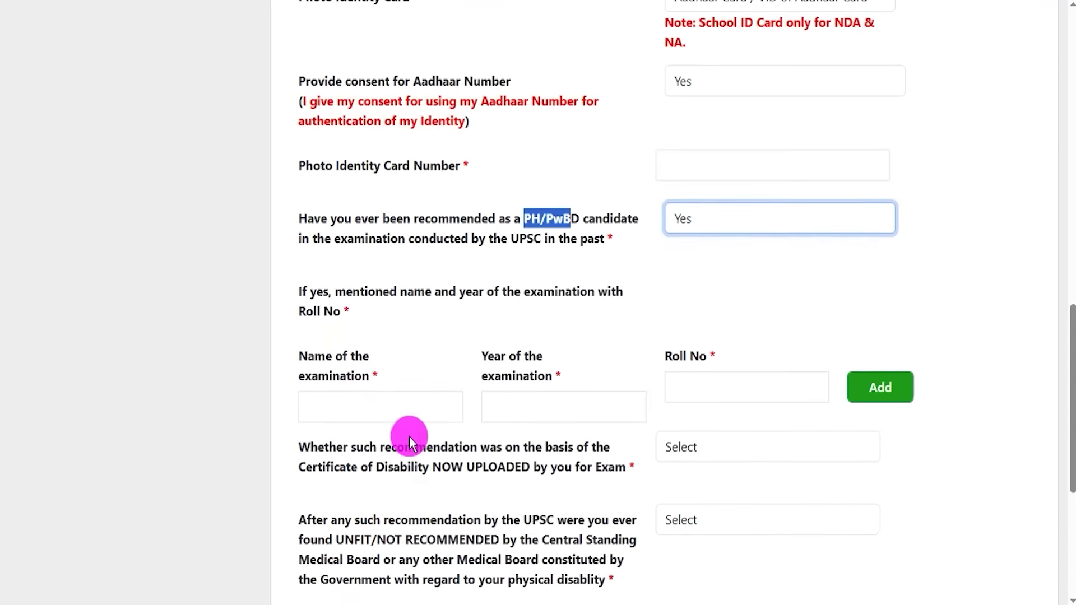
click(365, 300)
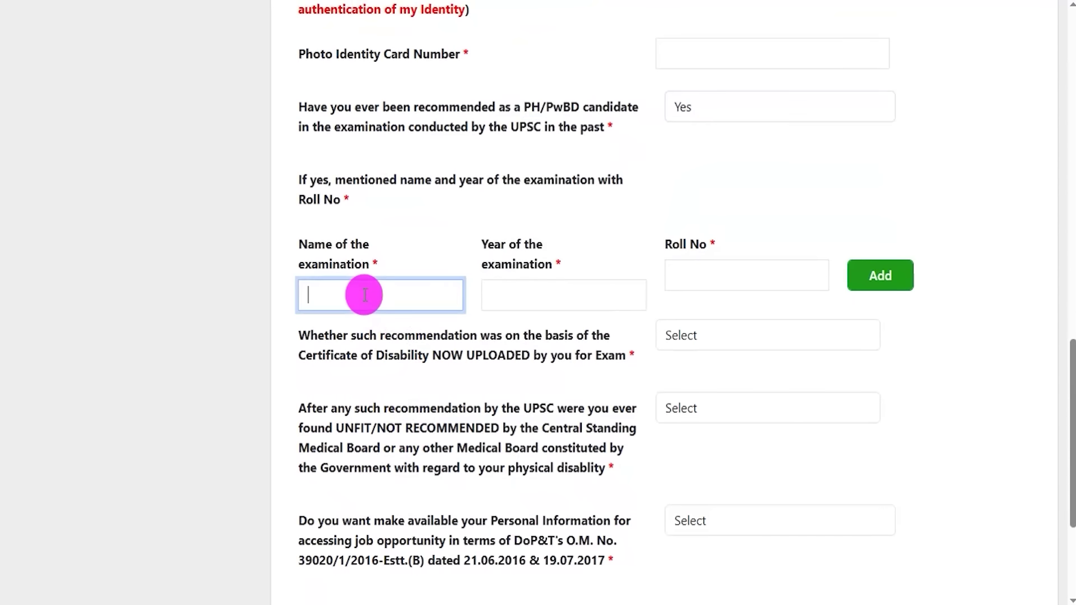
click(538, 299)
click(701, 283)
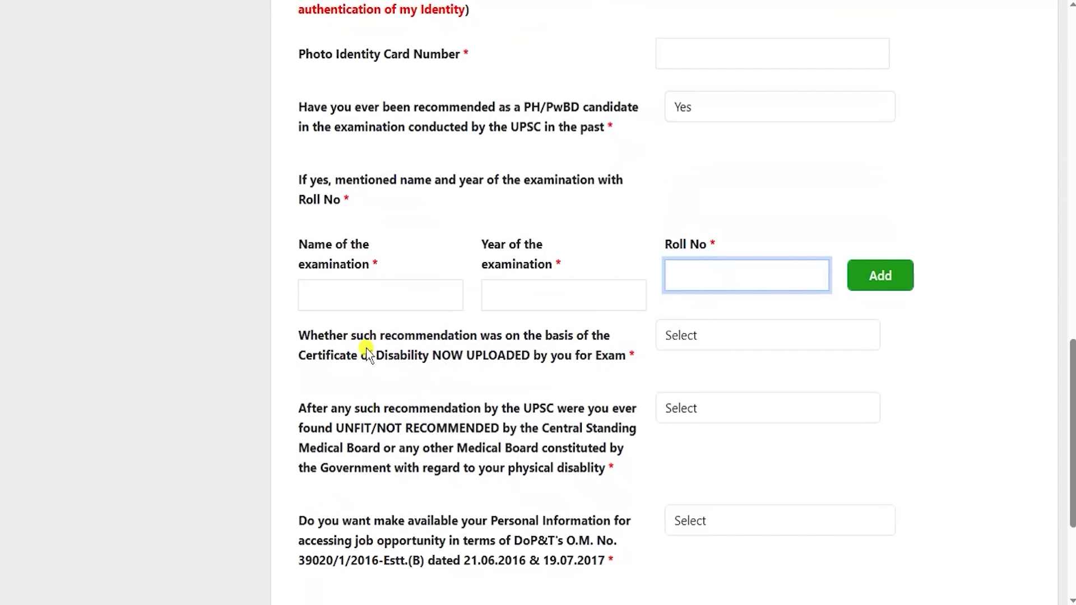
drag(368, 356, 508, 358)
drag(441, 448, 506, 449)
drag(441, 540, 489, 541)
- Switch past recommendation to No, agree to share personal information, tick the declaration and save
click(704, 112)
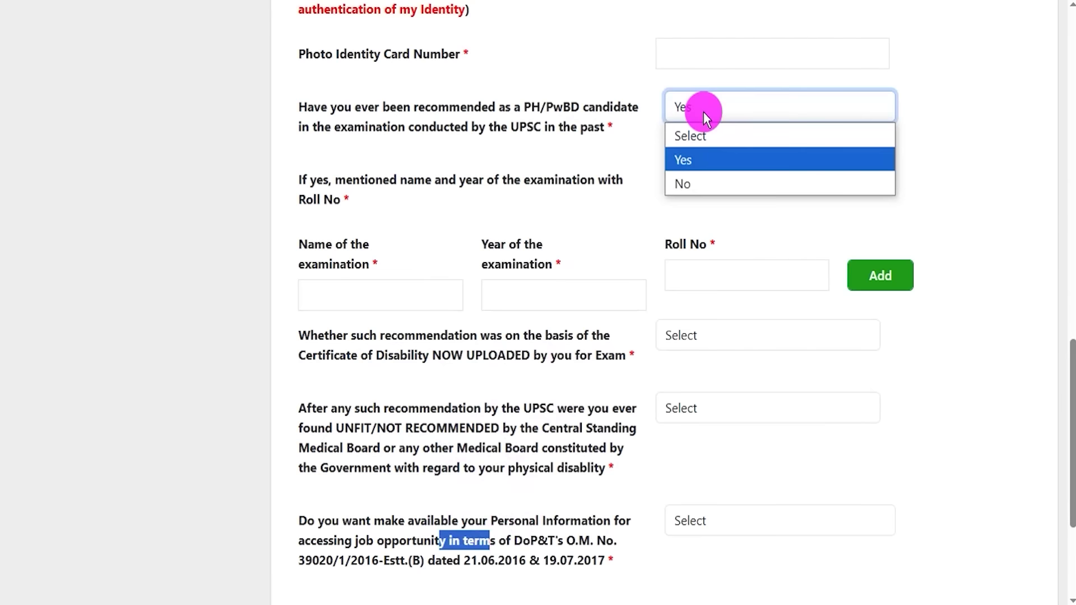
click(691, 181)
key(Tab)
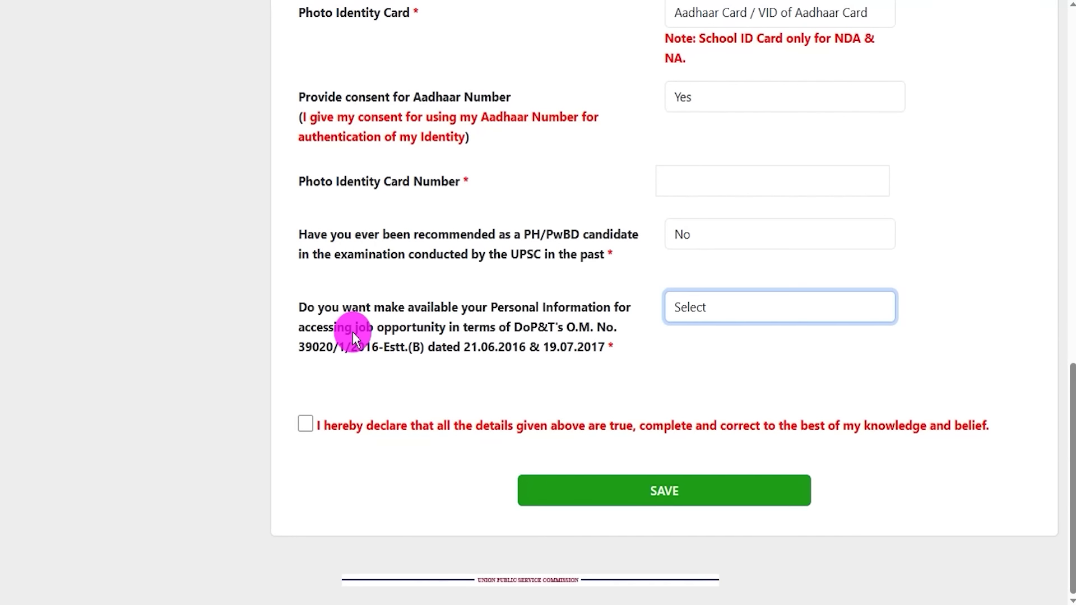
drag(331, 310, 562, 328)
click(690, 314)
click(694, 357)
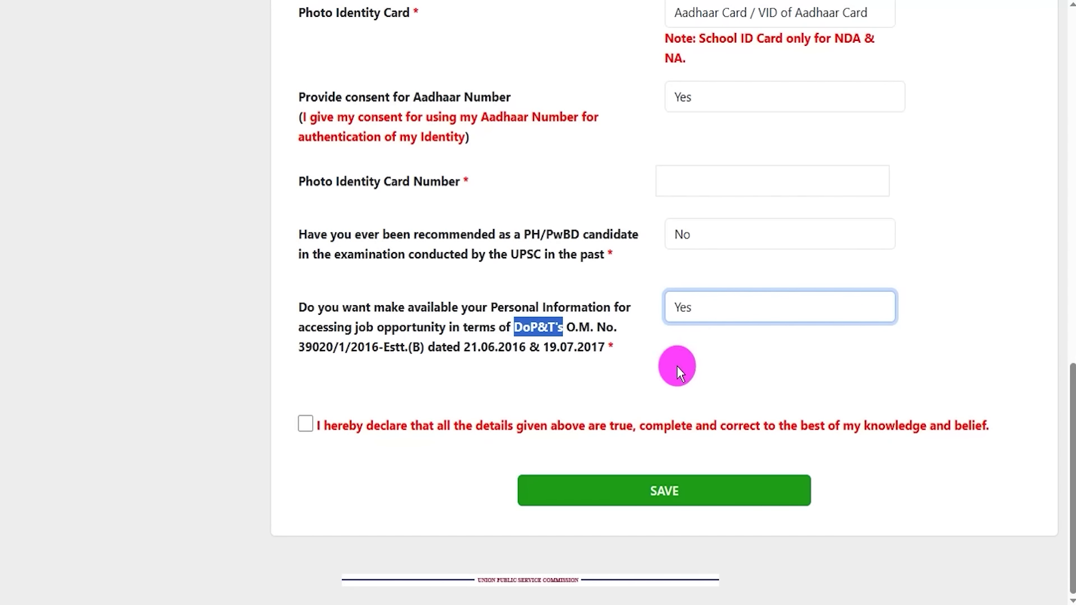
click(306, 432)
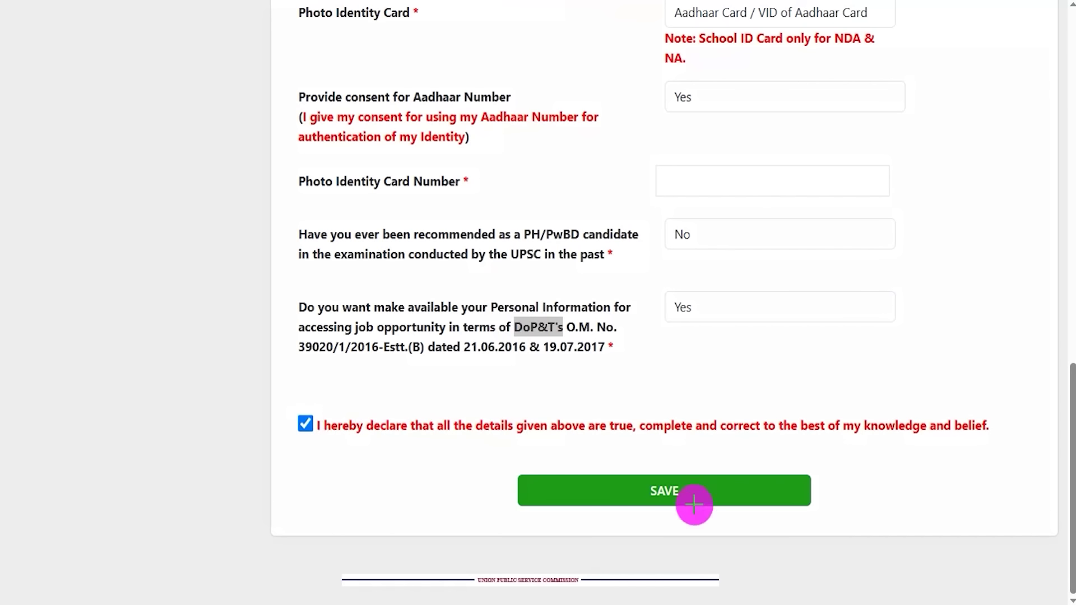
mouse_move(1007, 289)
mouse_down()
mouse_move(758, 480)
mouse_move(727, 489)
mouse_up()
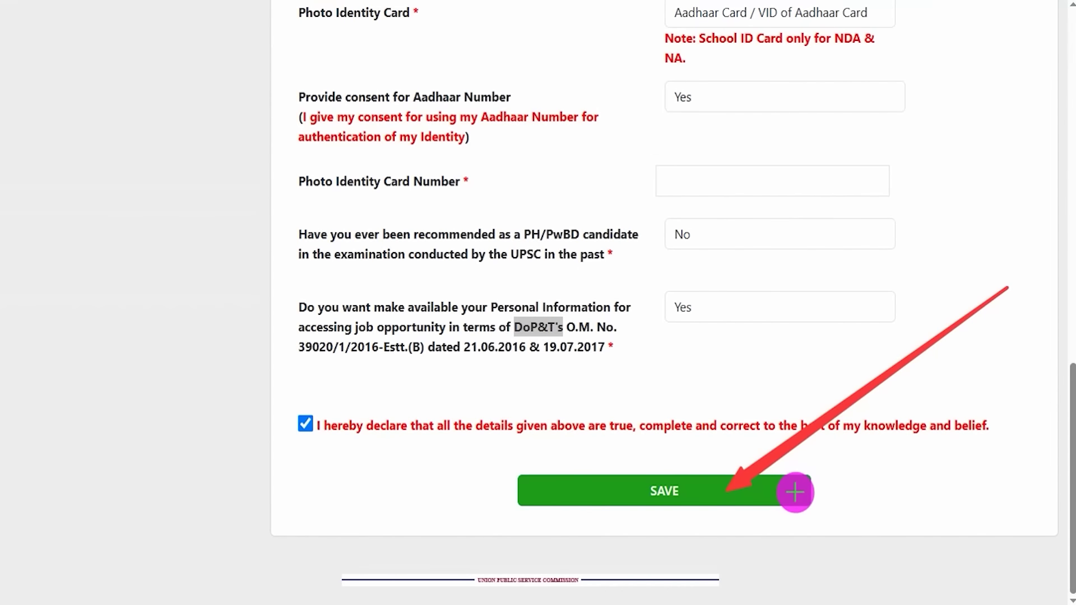
click(795, 492)
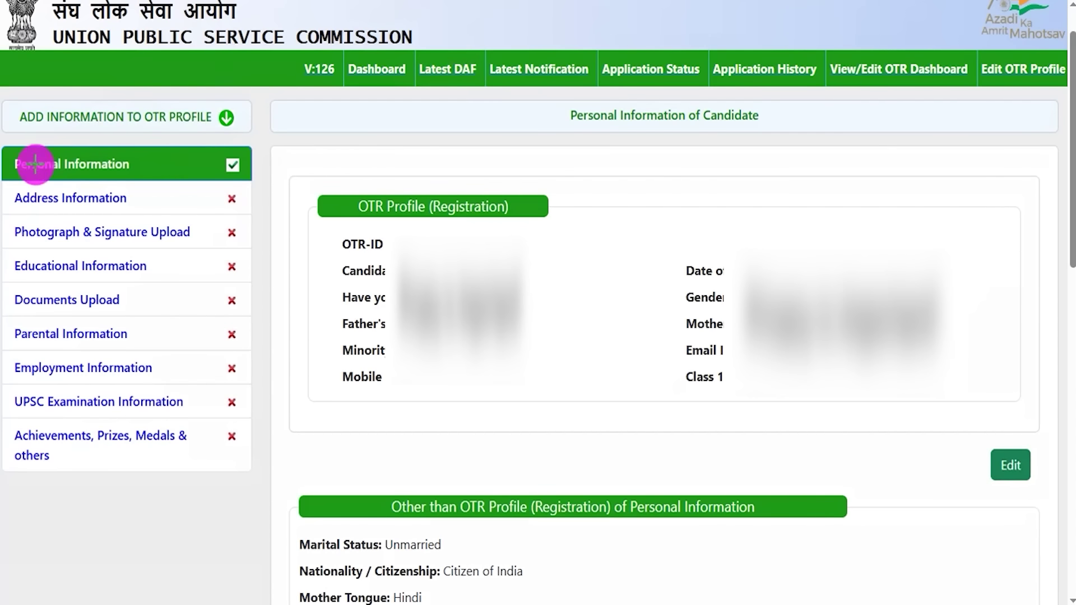
- Point out the left OTR profile menu sections, including Address Information
drag(8, 187, 144, 213)
key(Escape)
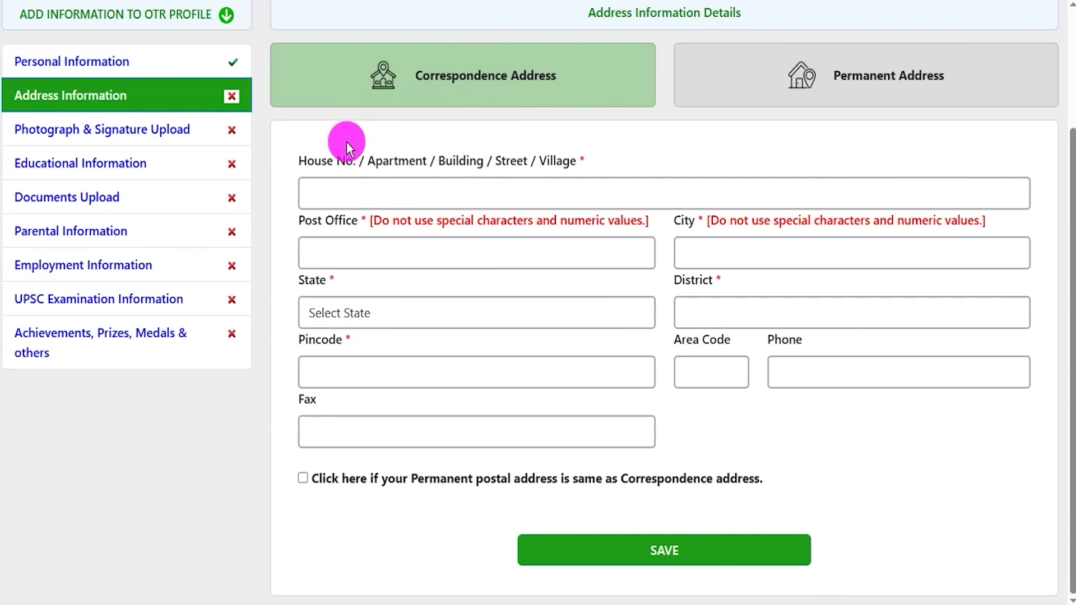
- Go through House No., Post Office, City, State, District, Pincode and Phone fields and save the correspondence address
drag(319, 161, 391, 162)
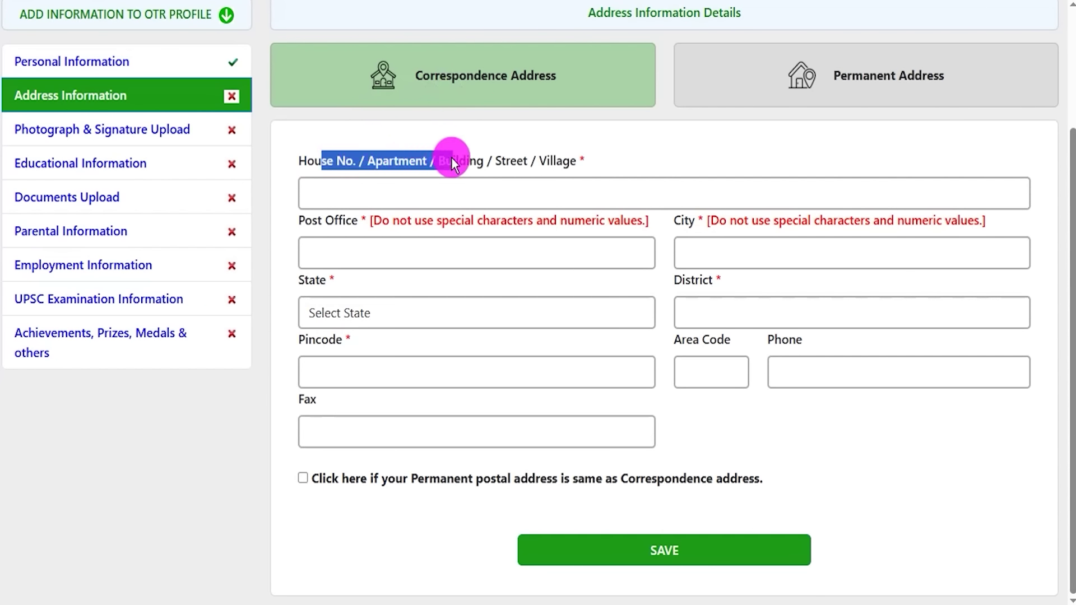
double_click(345, 218)
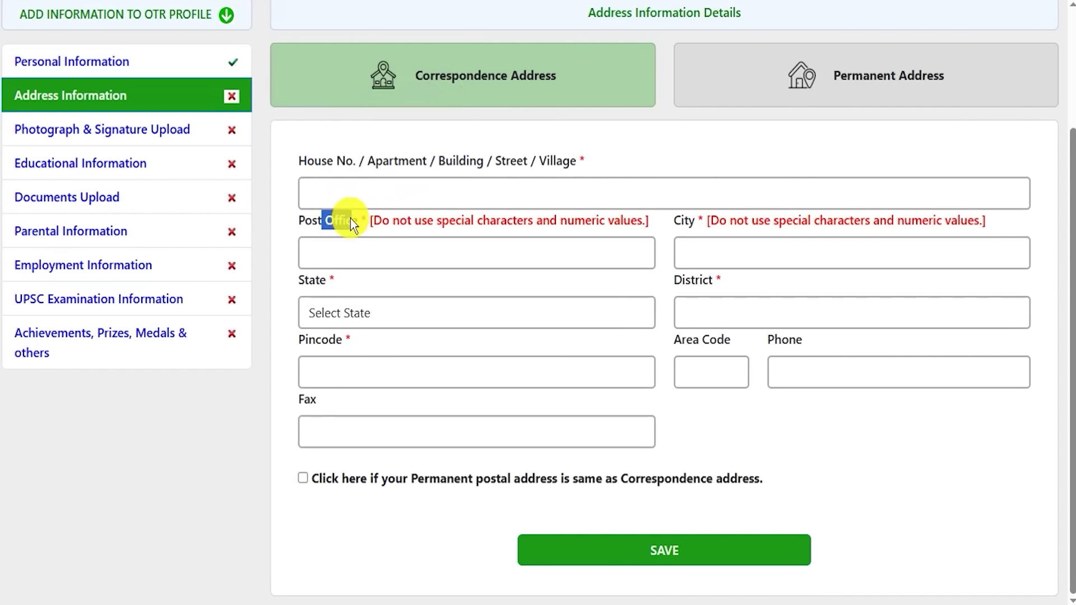
click(362, 254)
click(721, 245)
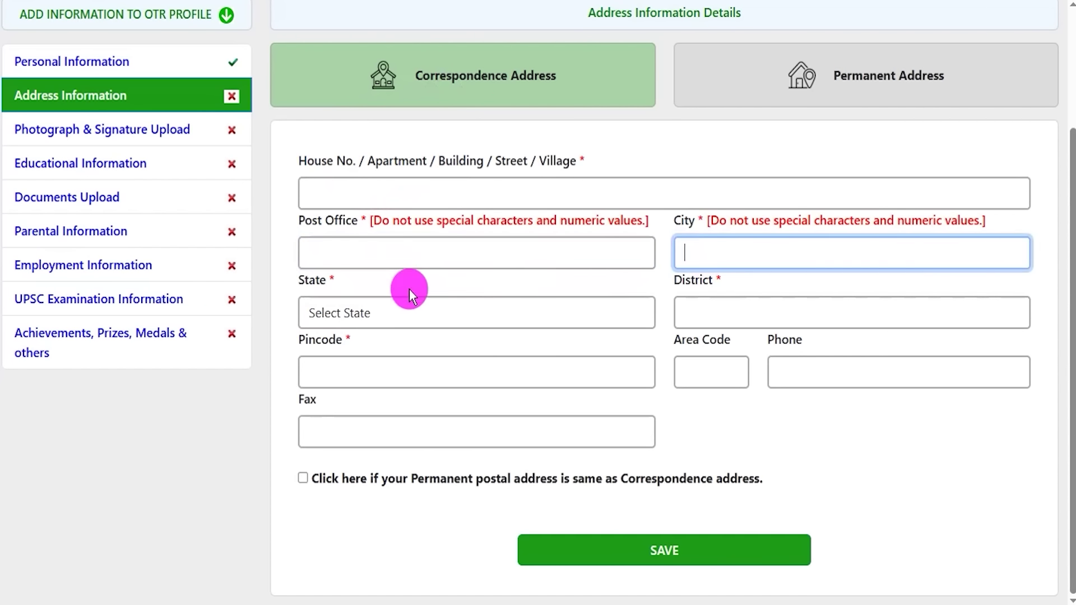
click(373, 310)
click(737, 318)
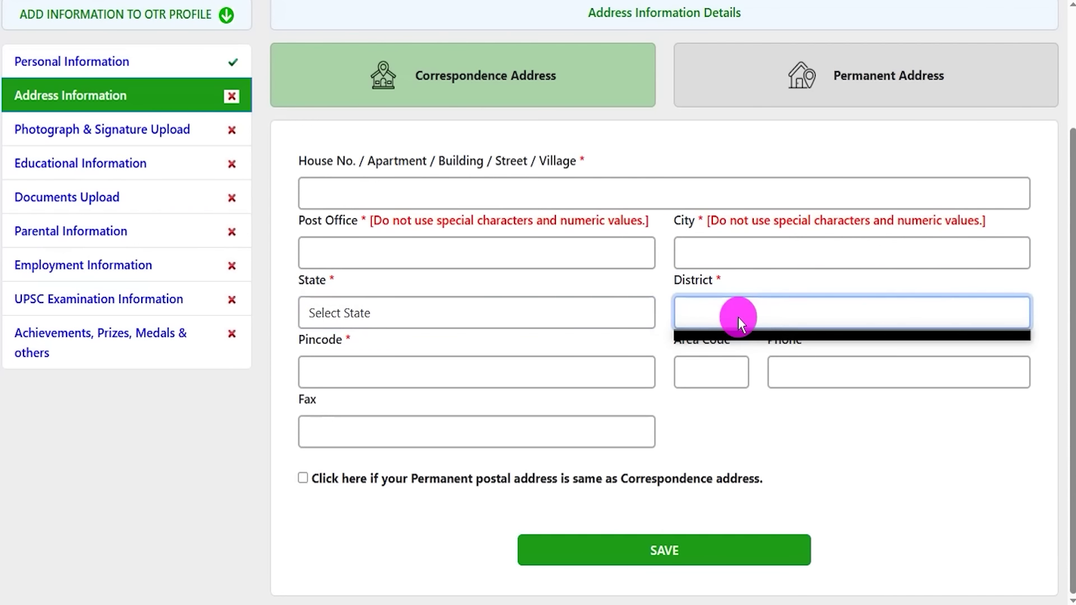
click(382, 363)
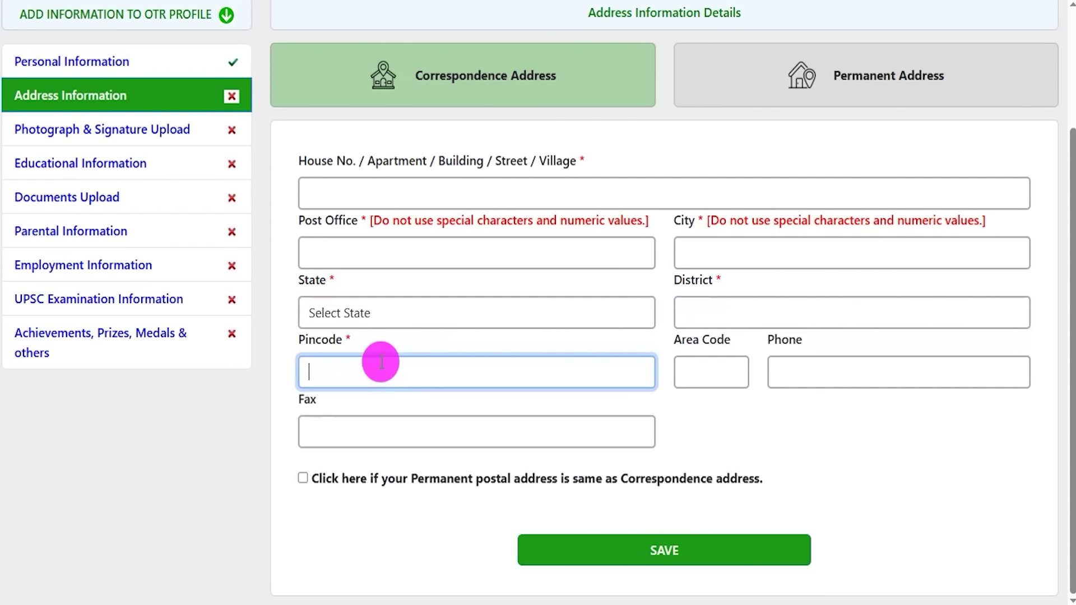
click(804, 370)
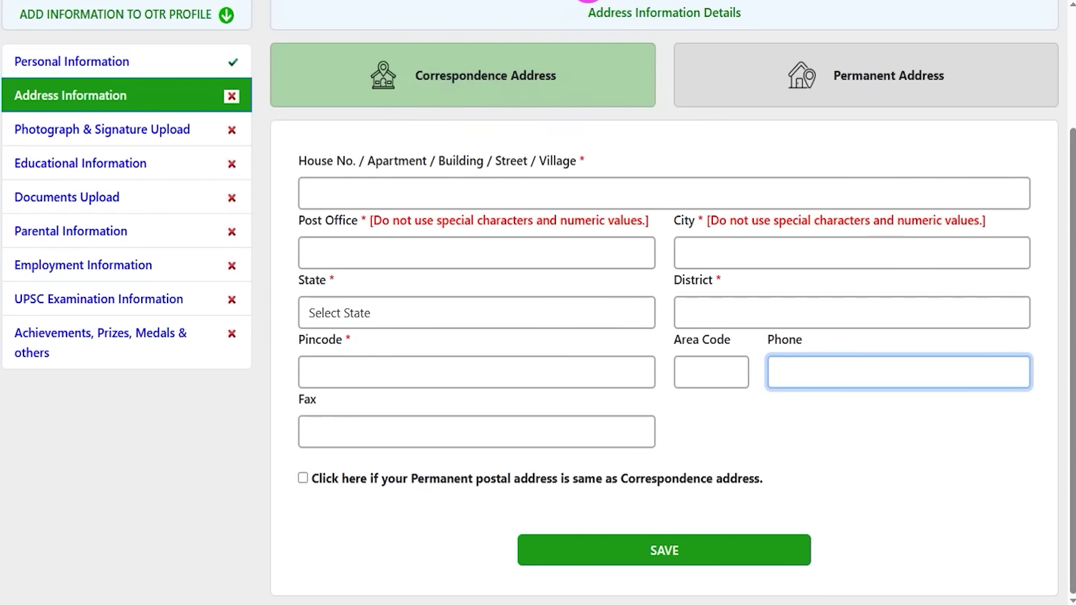
key(ctrl+2)
drag(925, 283, 740, 547)
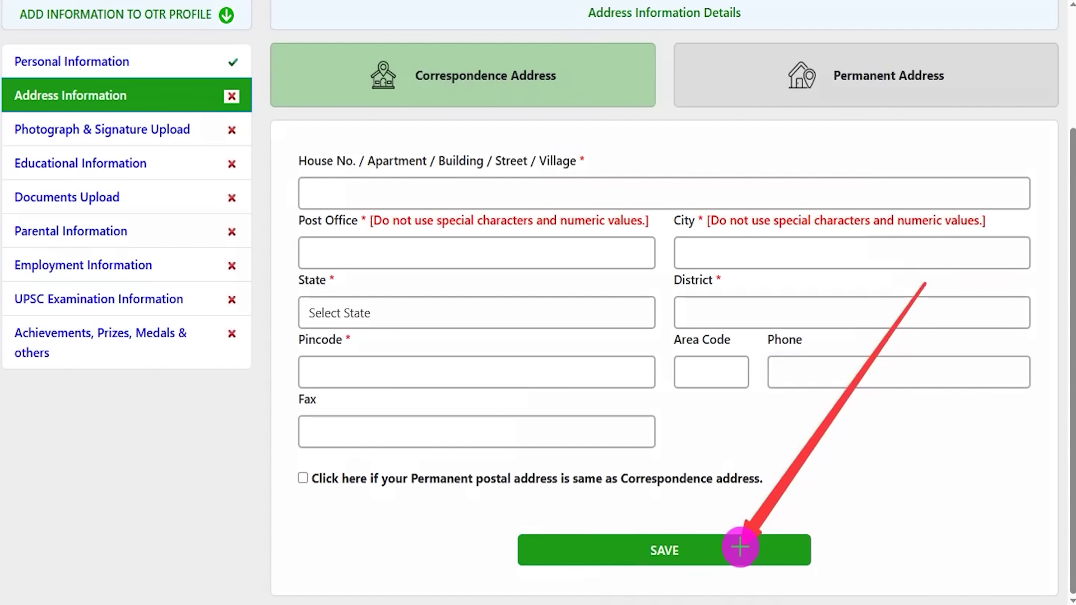
click(740, 547)
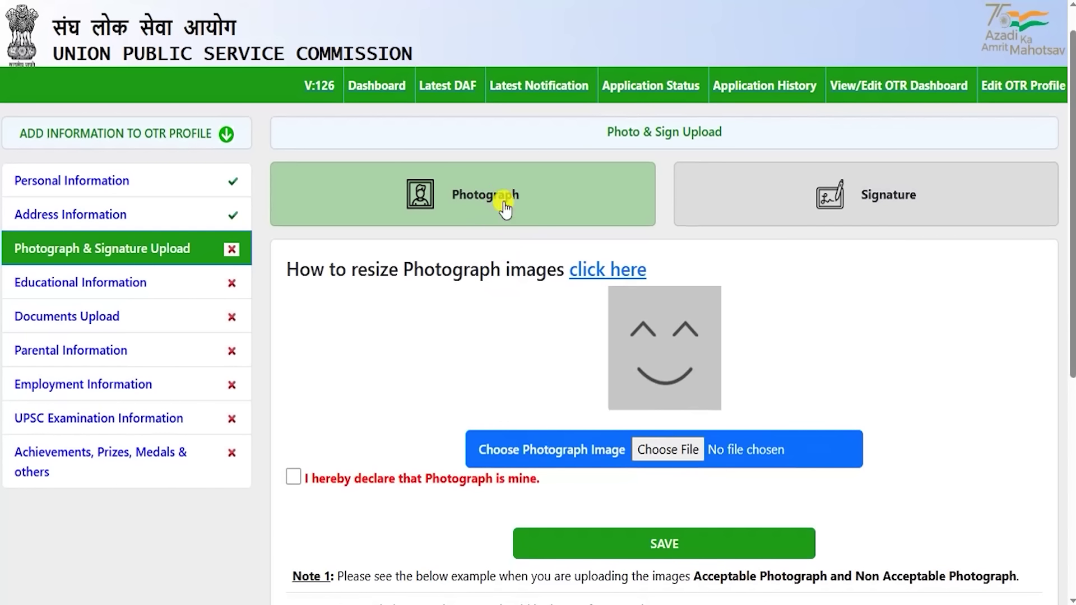
click(880, 201)
click(528, 212)
click(884, 180)
click(583, 197)
scroll(486, 361, down, 5)
double_click(574, 280)
drag(533, 313, 568, 313)
drag(598, 316, 684, 312)
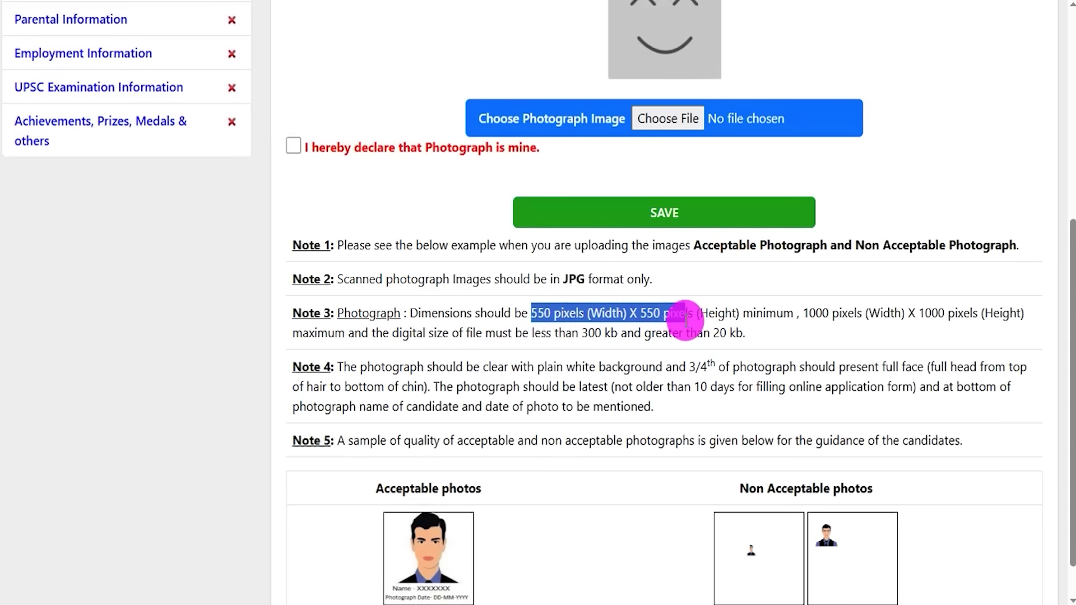
drag(583, 333, 735, 335)
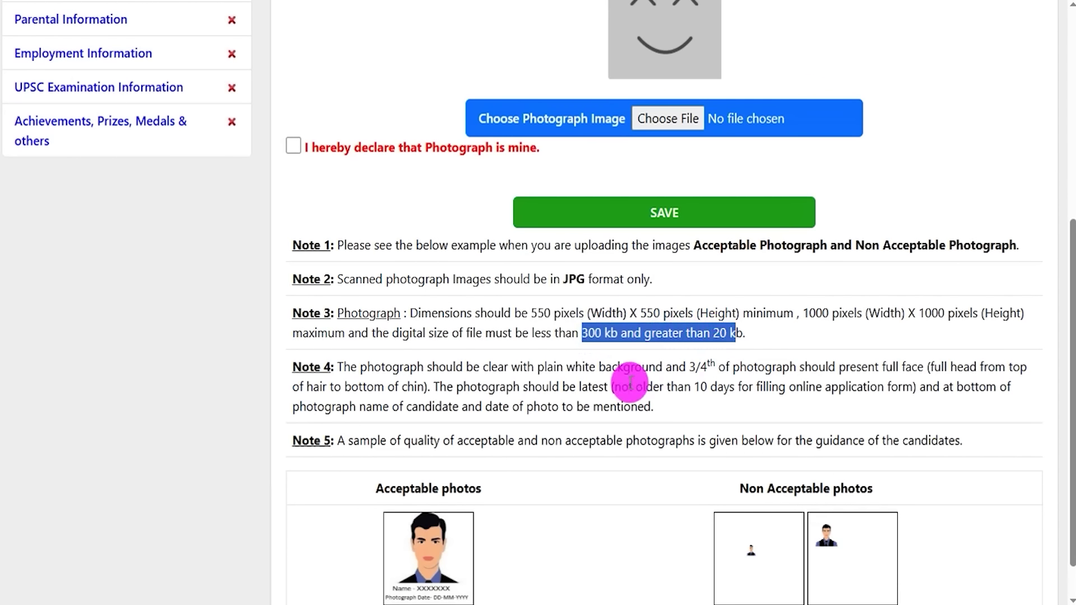
drag(630, 386, 730, 386)
scroll(587, 405, down, 1)
scroll(588, 404, down, 1)
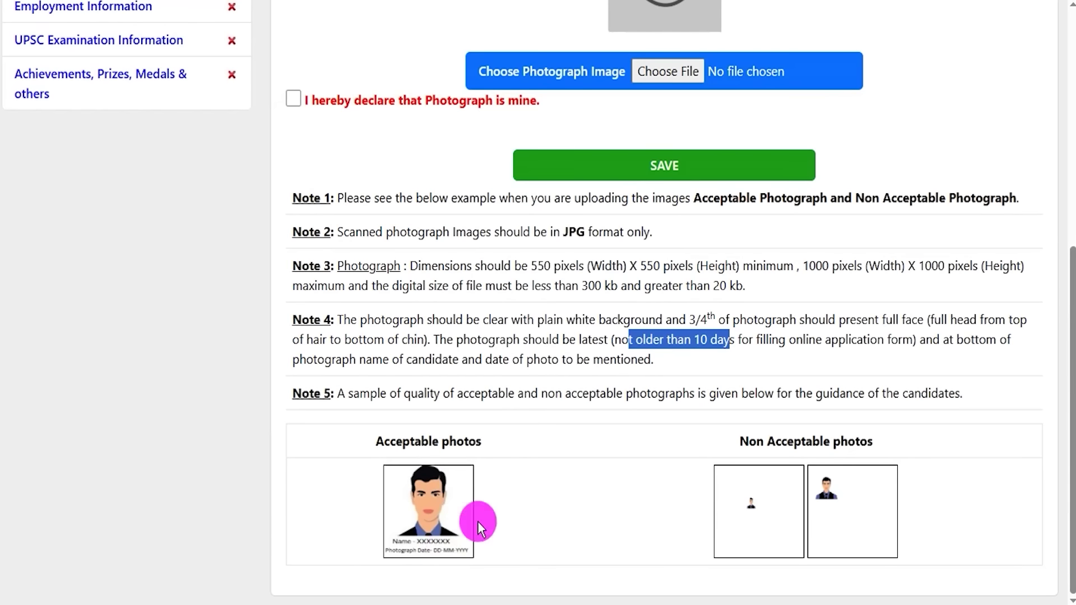
click(550, 377)
scroll(550, 377, up, 5)
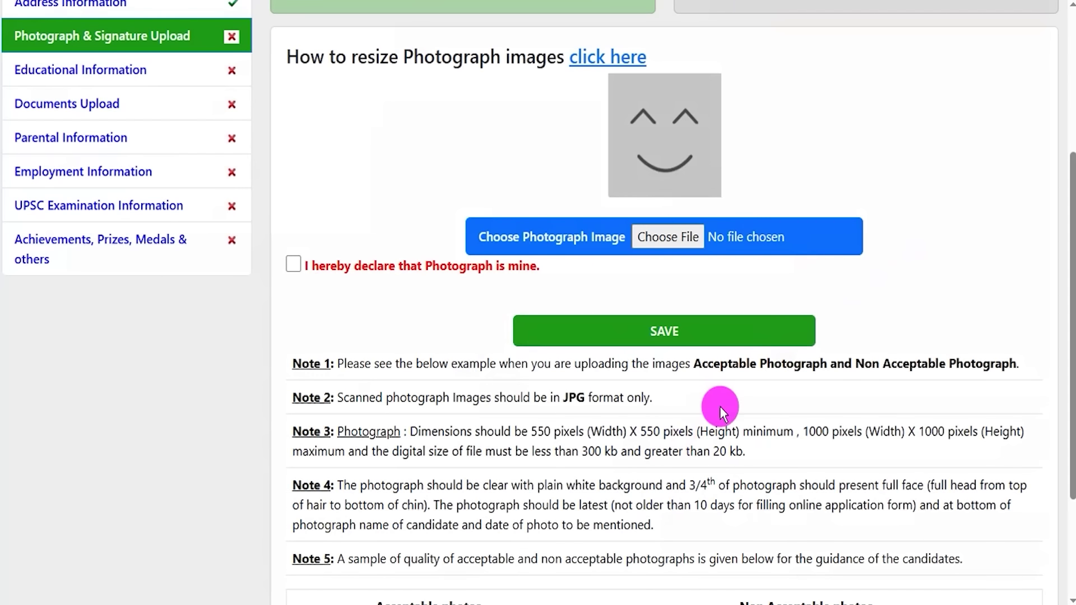
scroll(829, 497, up, 1)
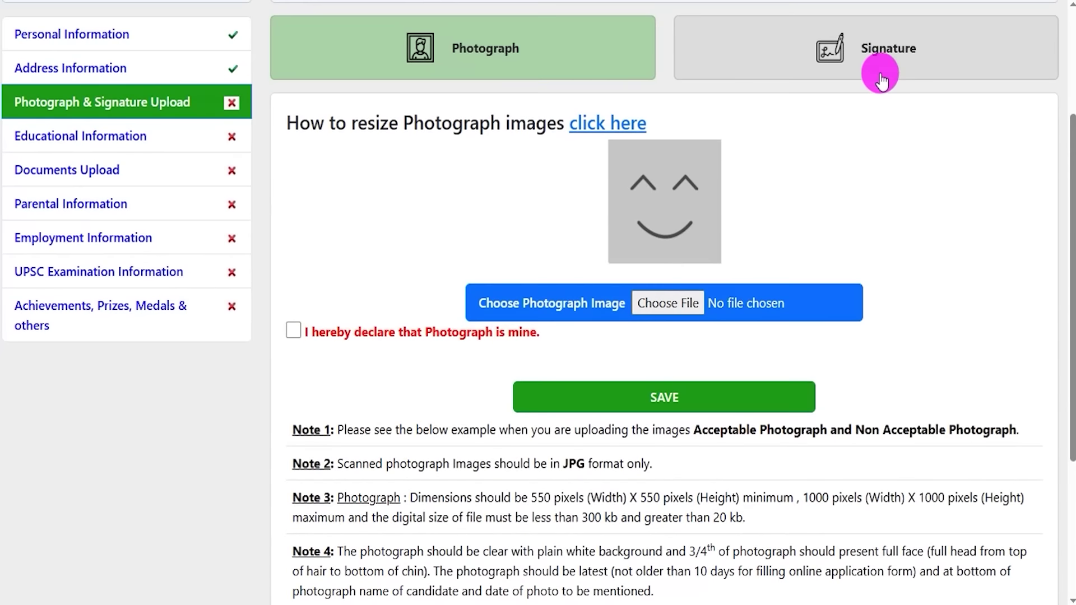
- Open the Signature section and highlight its JPG-only, 350-pixel minimum and kb size-limit rules
click(881, 80)
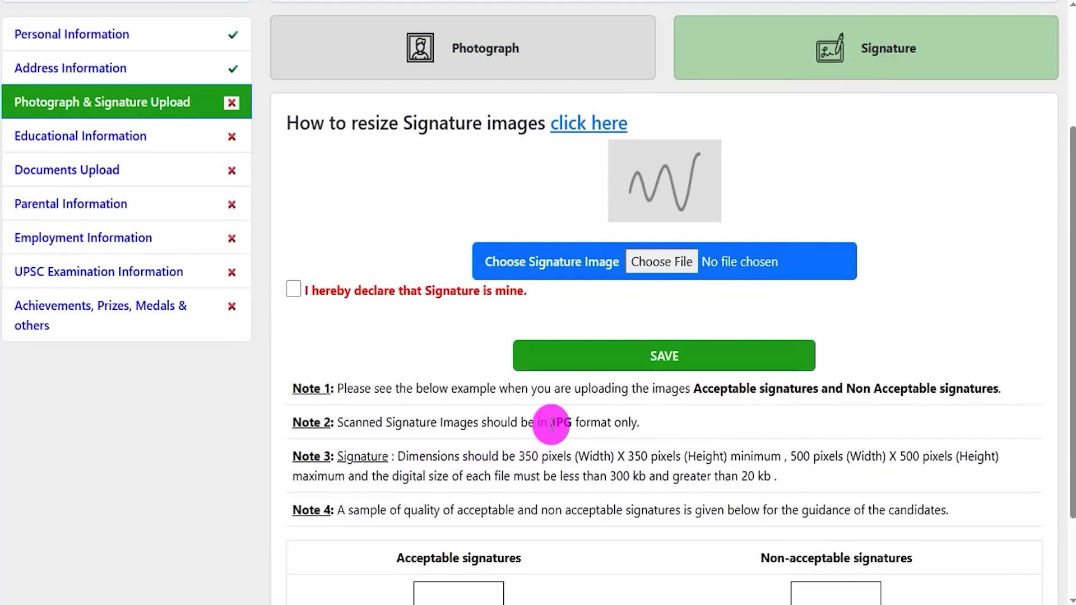
drag(552, 424, 569, 423)
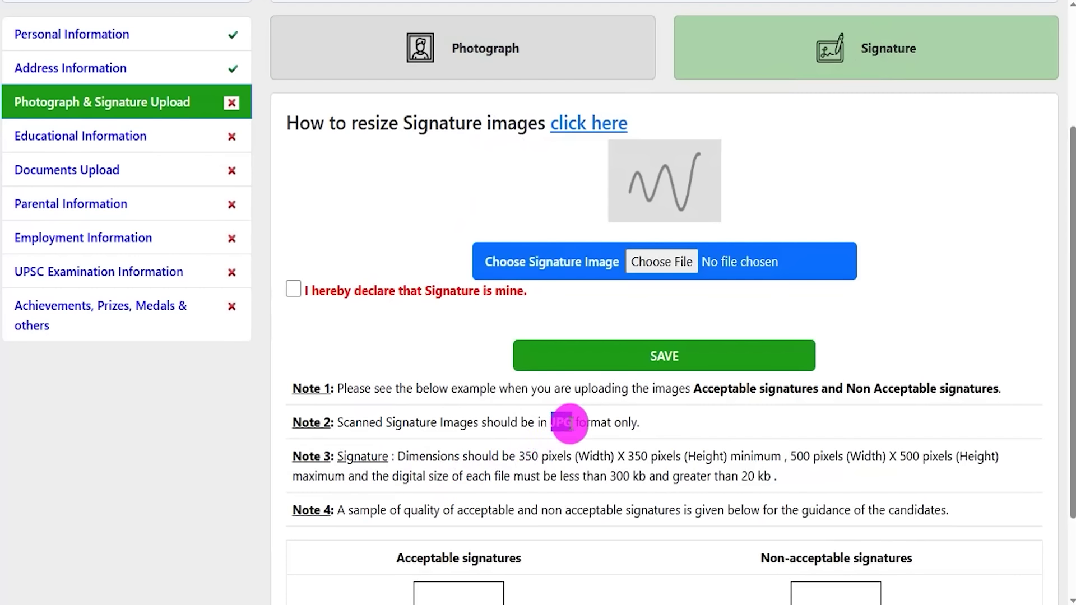
drag(519, 456, 712, 456)
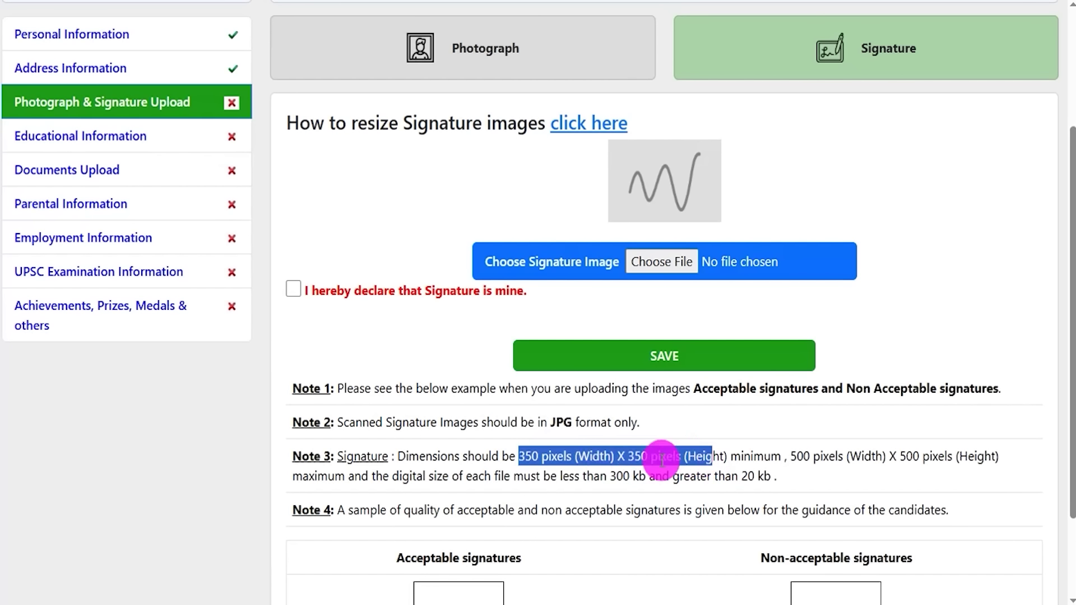
drag(617, 476, 755, 477)
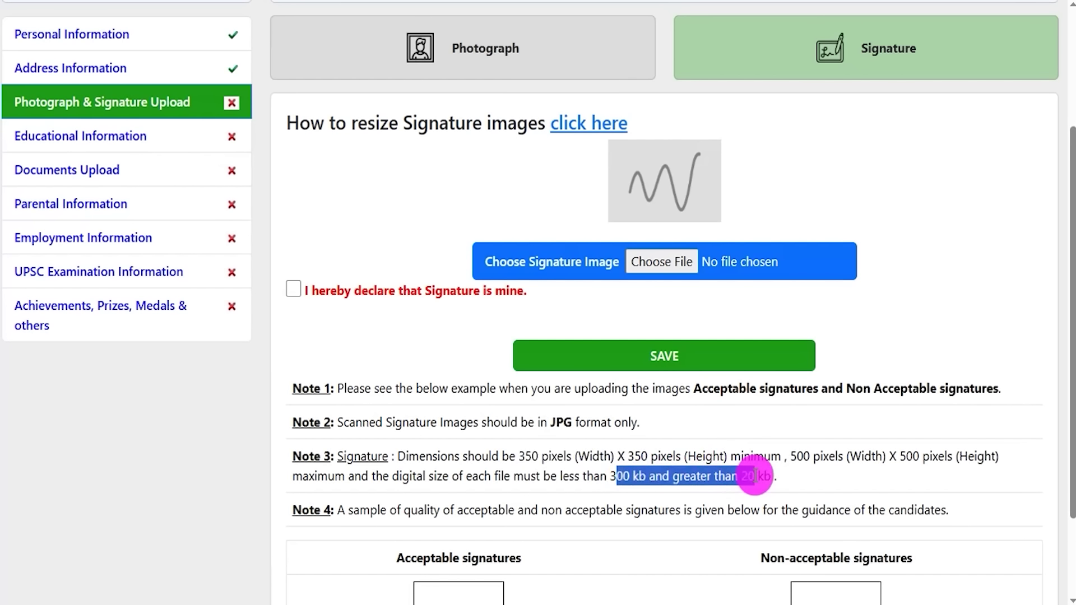
scroll(754, 475, down, 1)
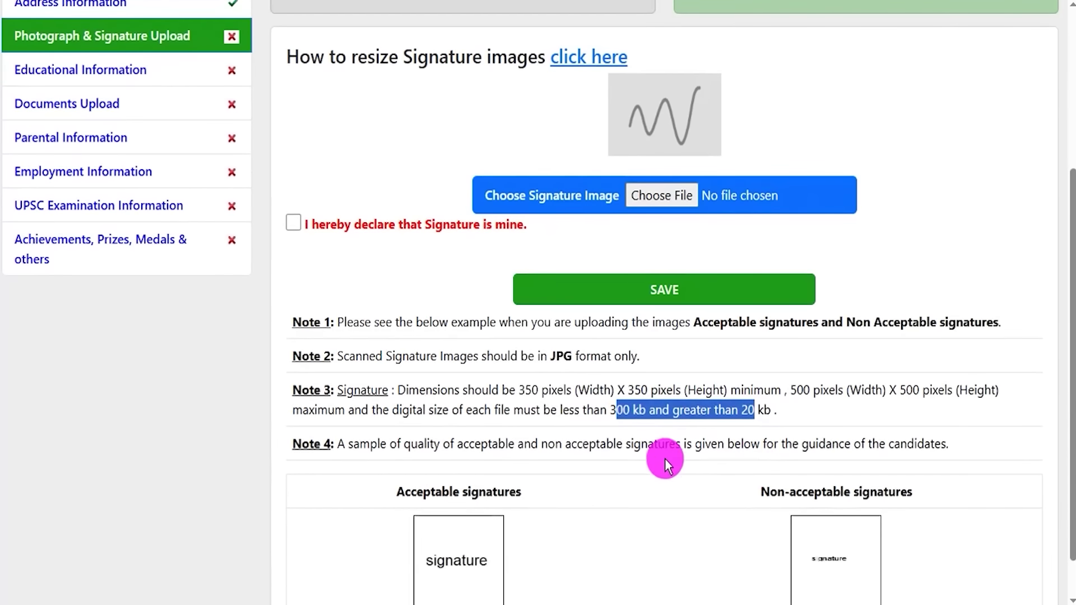
scroll(649, 424, up, 1)
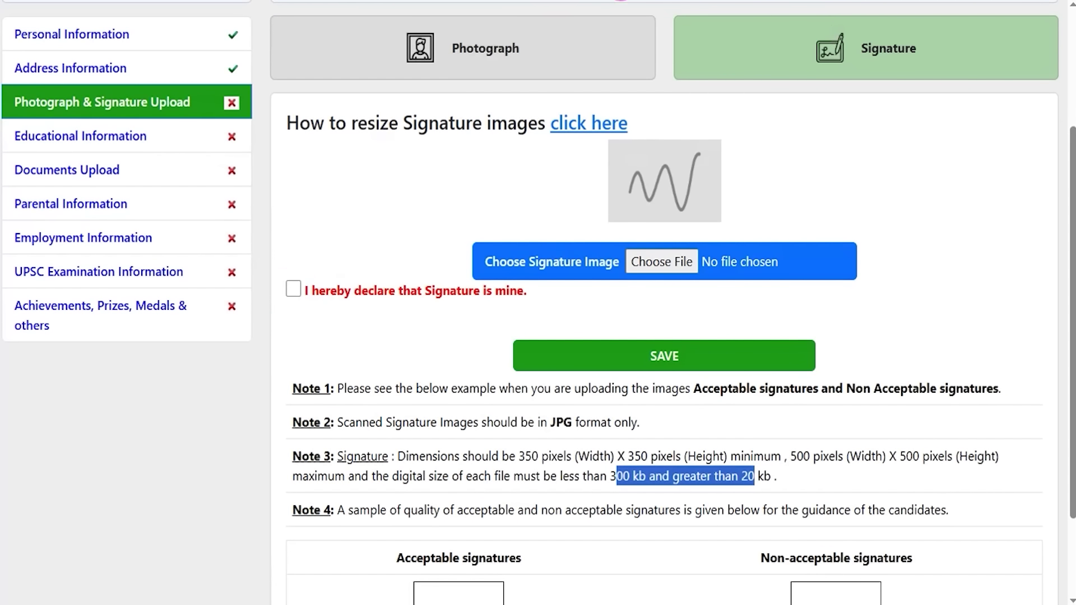
mouse_move(925, 222)
mouse_down()
mouse_move(886, 269)
mouse_move(777, 354)
mouse_up()
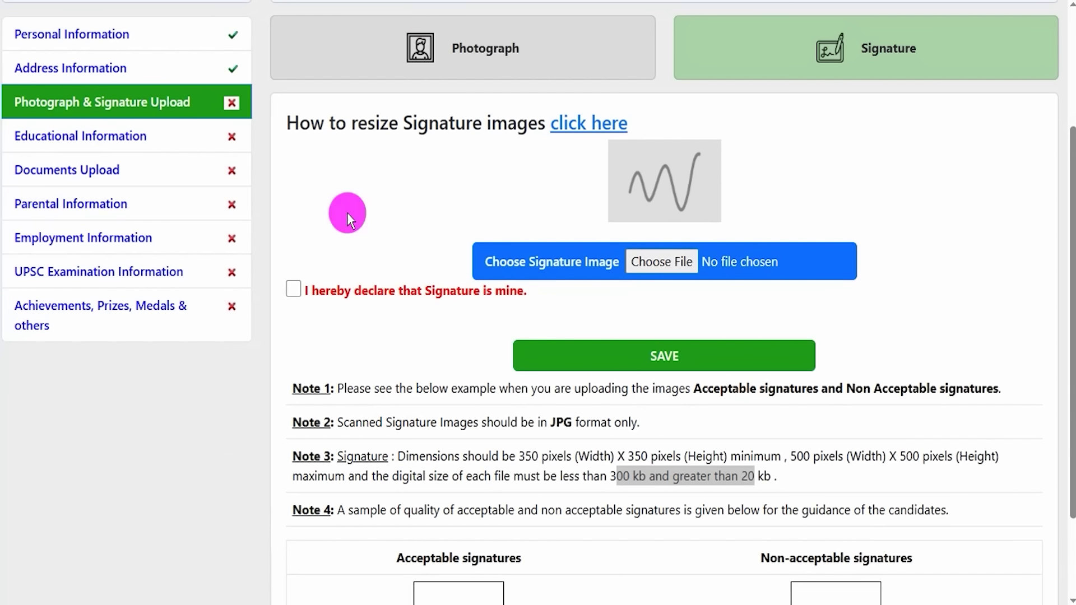
click(473, 424)
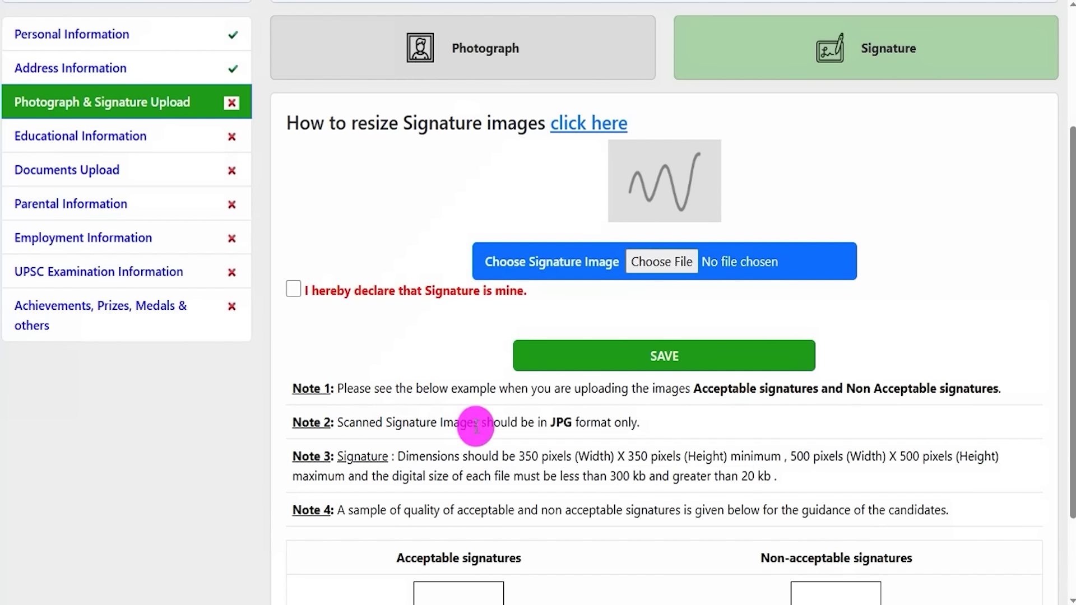
scroll(476, 426, up, 1)
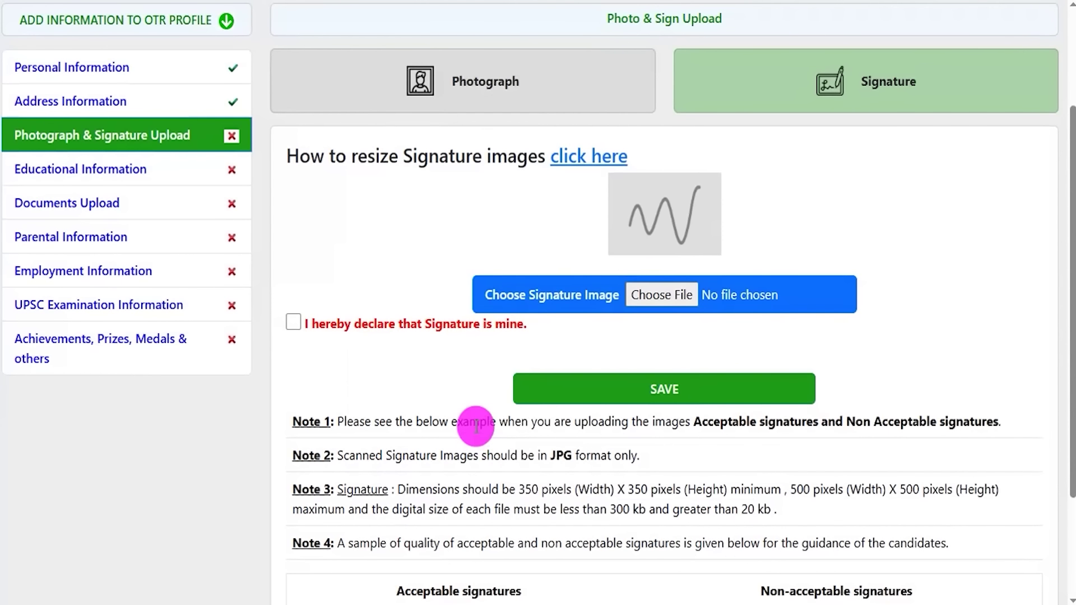
- Open the Resize Photo&Signature PDF guide and read its MS Paint resizing steps
click(590, 158)
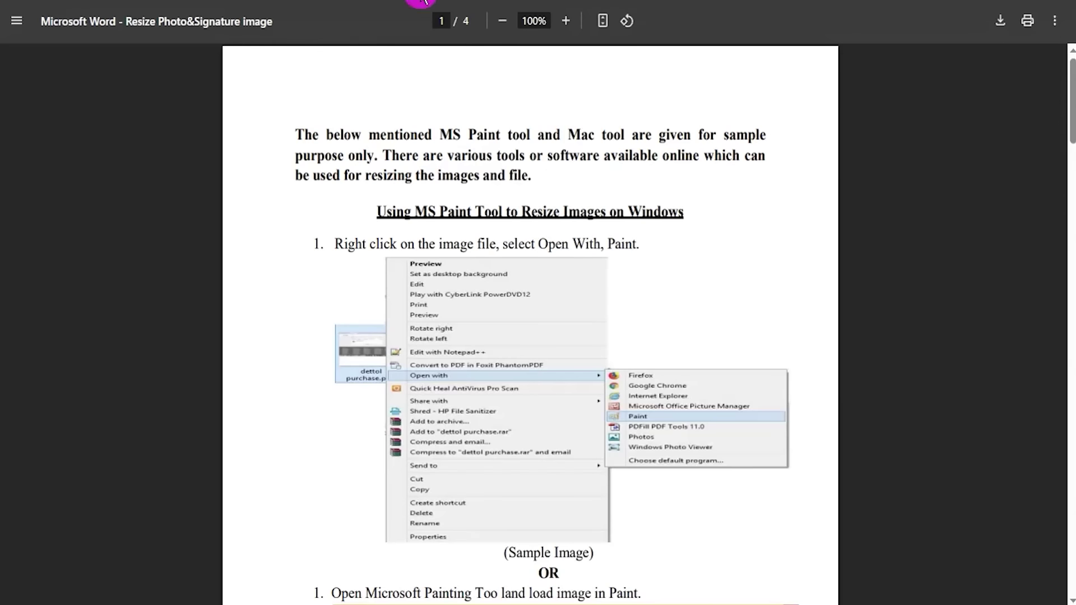
drag(415, 213, 559, 217)
click(512, 241)
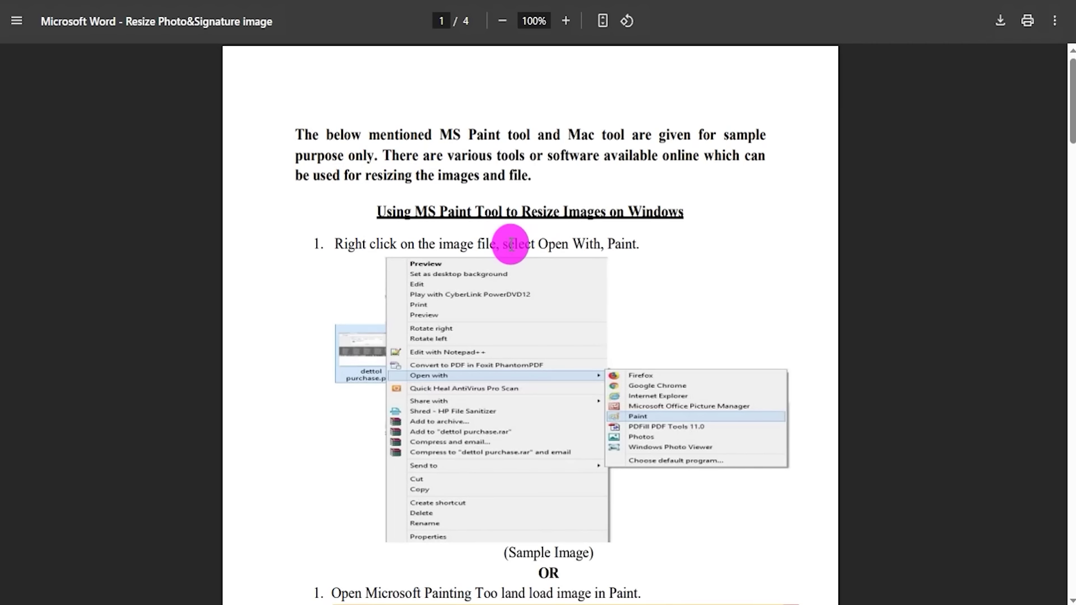
scroll(509, 405, down, 4)
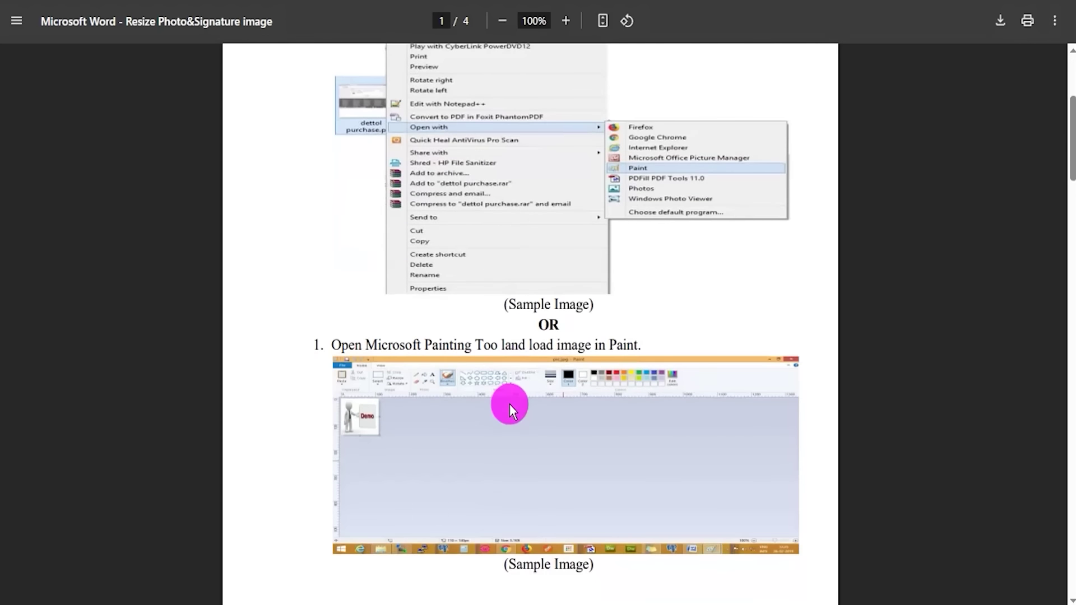
scroll(510, 403, up, 4)
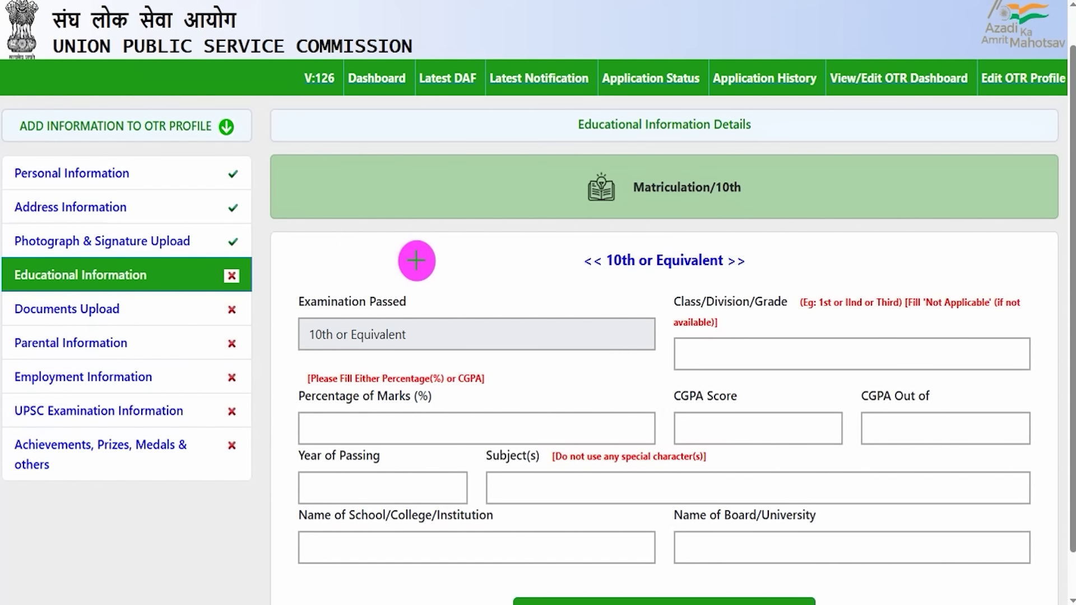
- Enter 'First' as the Class/Division/Grade for the 10th or Equivalent qualification
mouse_move(8, 258)
mouse_down()
mouse_move(84, 259)
mouse_move(178, 289)
mouse_up()
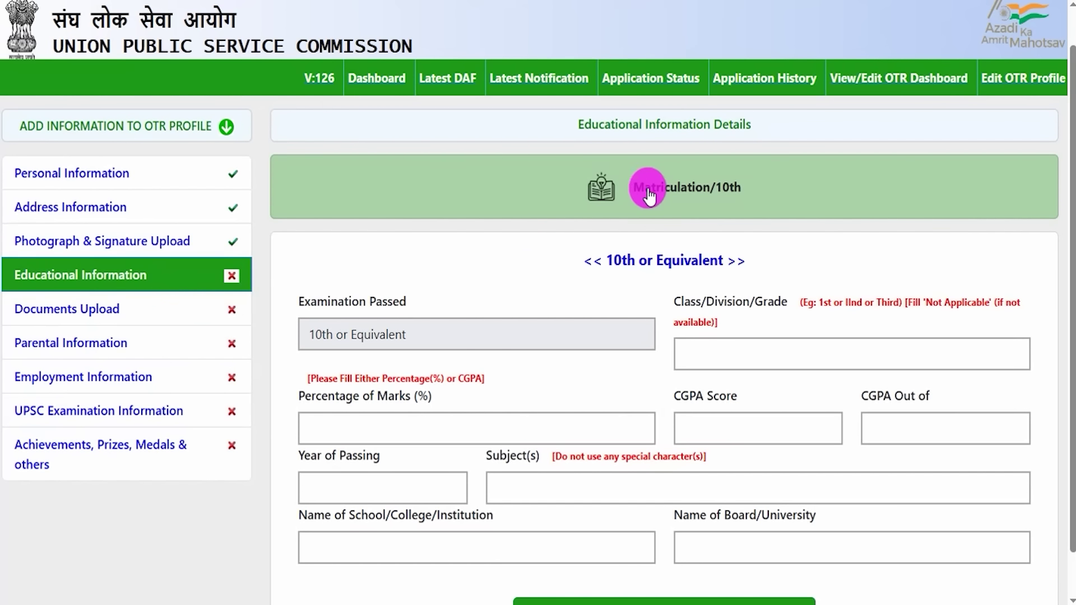
drag(614, 260, 692, 260)
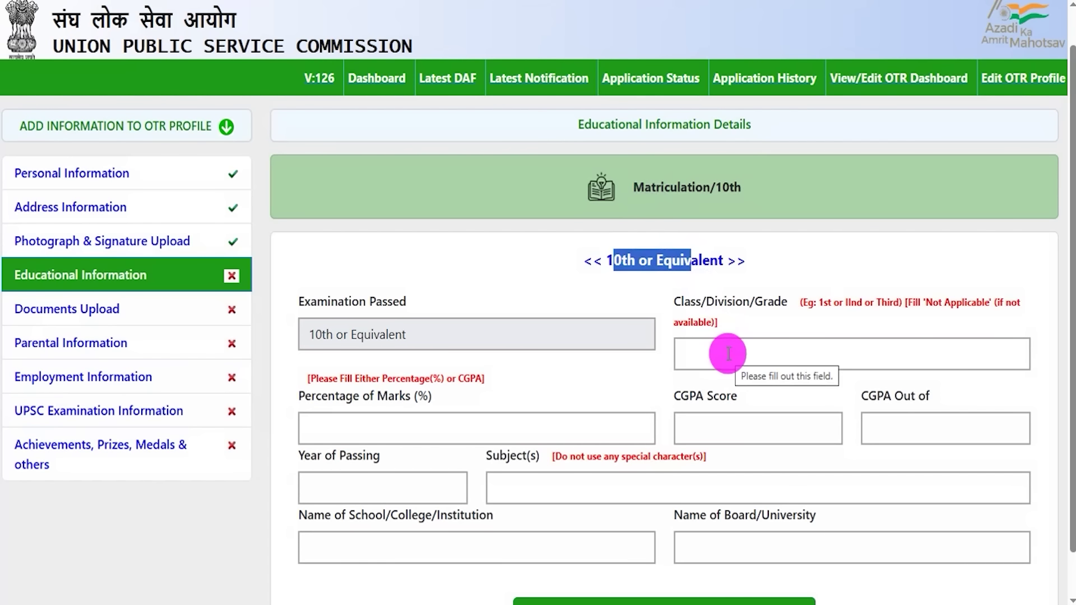
click(729, 354)
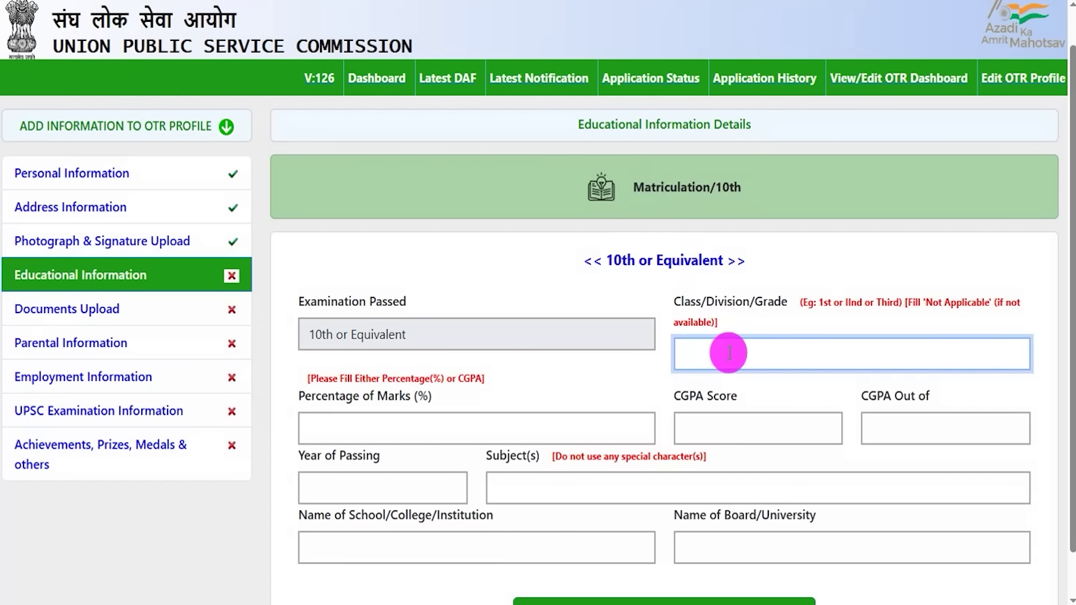
text(First)
- Walk through Percentage, CGPA, Year of Passing, Subjects, School and Board/University fields, leaving them blank
click(499, 434)
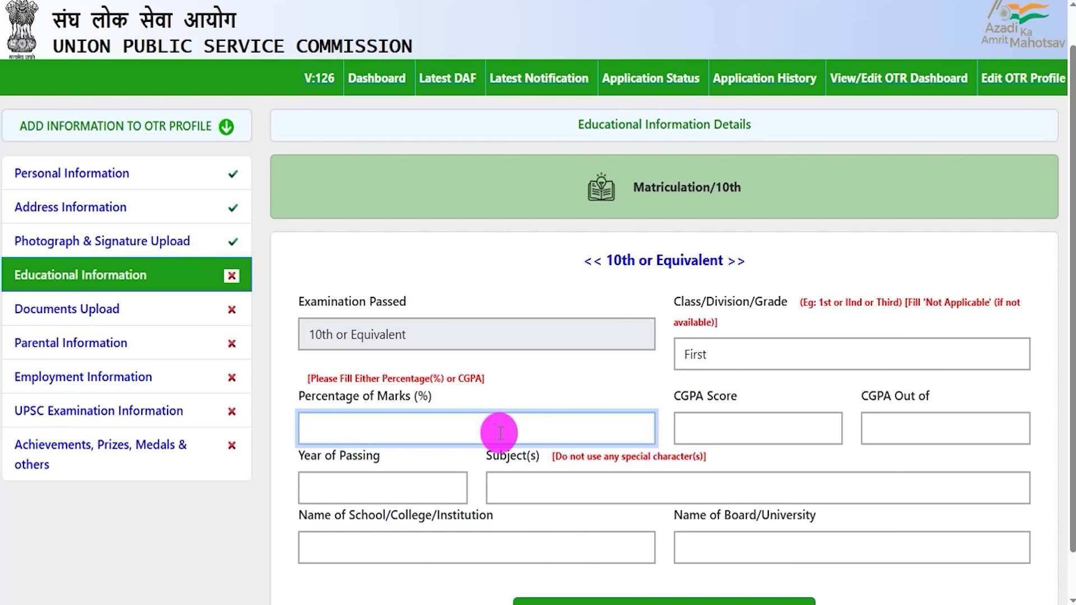
click(732, 429)
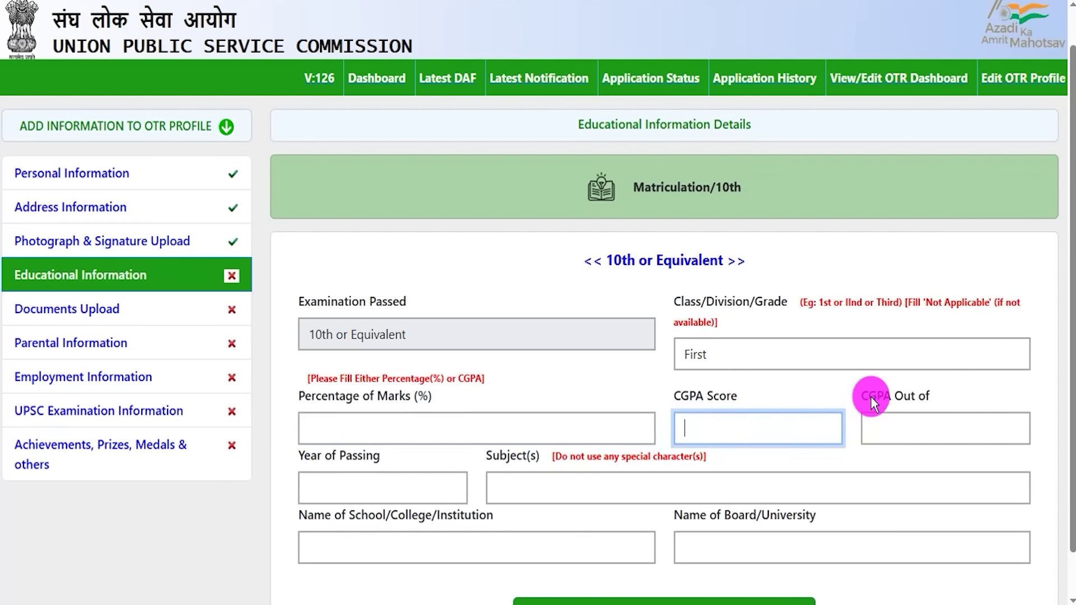
click(905, 427)
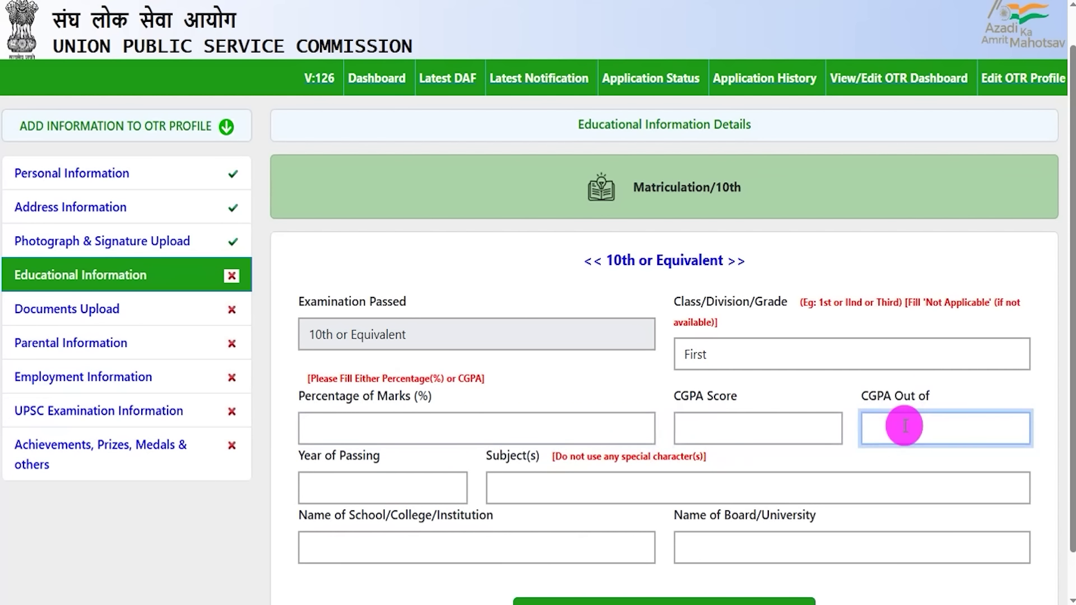
click(383, 487)
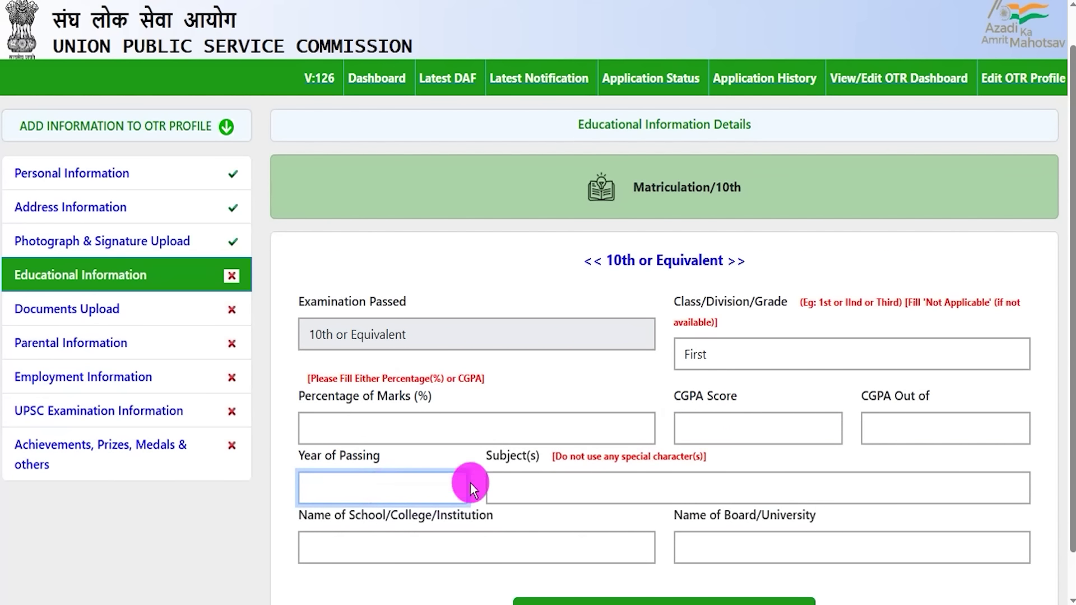
double_click(493, 455)
click(544, 486)
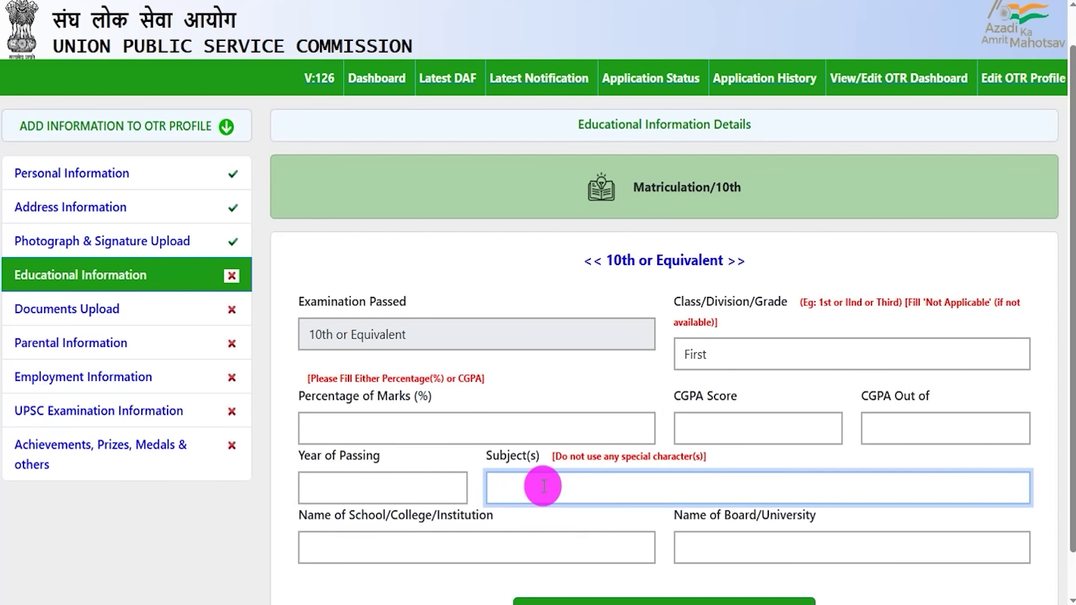
drag(317, 513, 409, 522)
click(417, 550)
drag(696, 518, 788, 541)
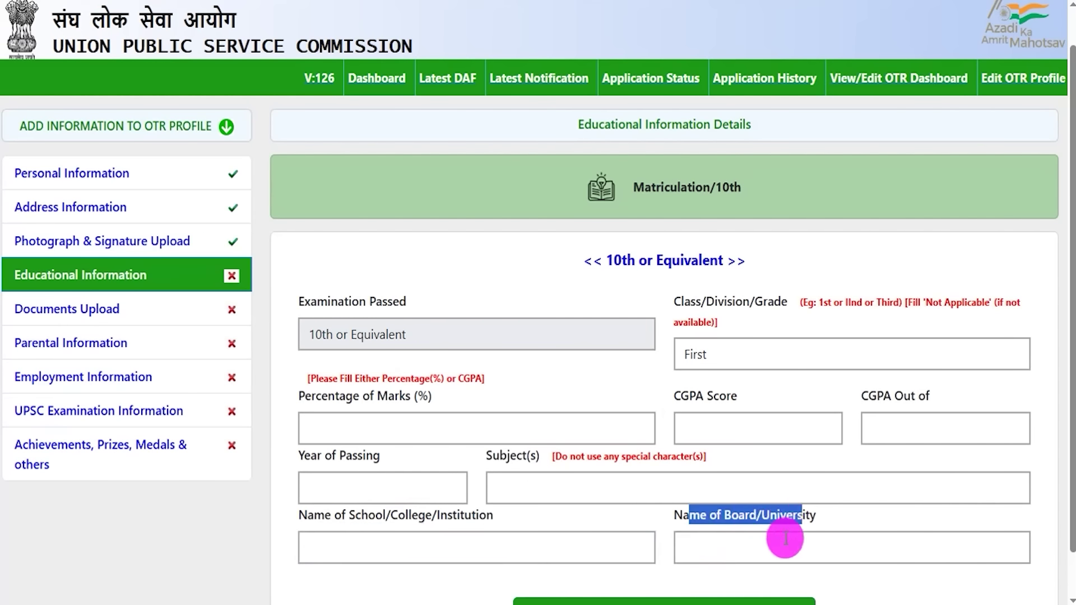
click(771, 545)
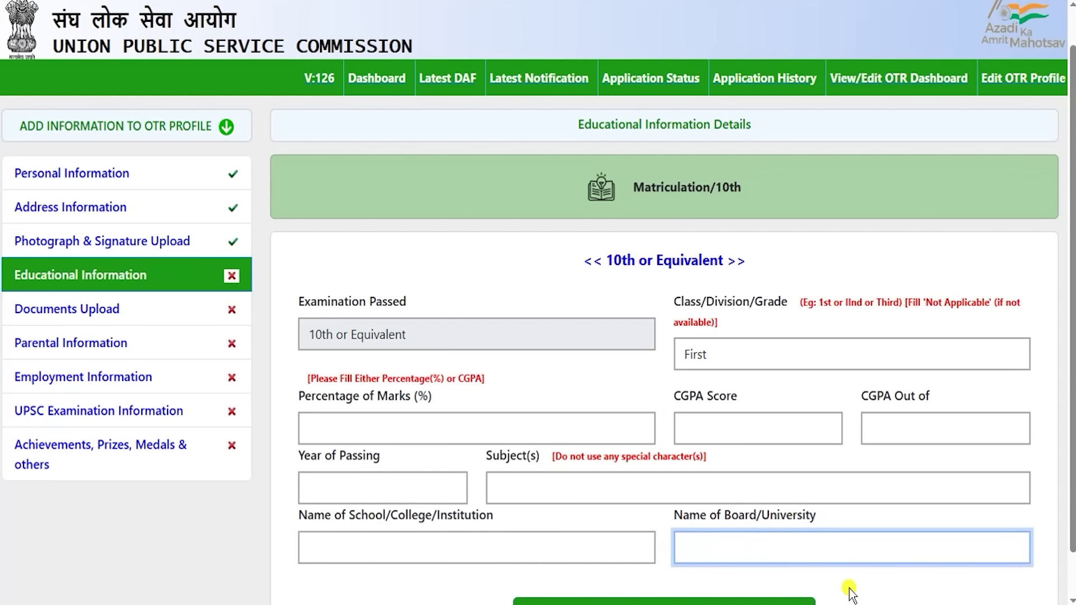
click(846, 586)
scroll(846, 586, down, 2)
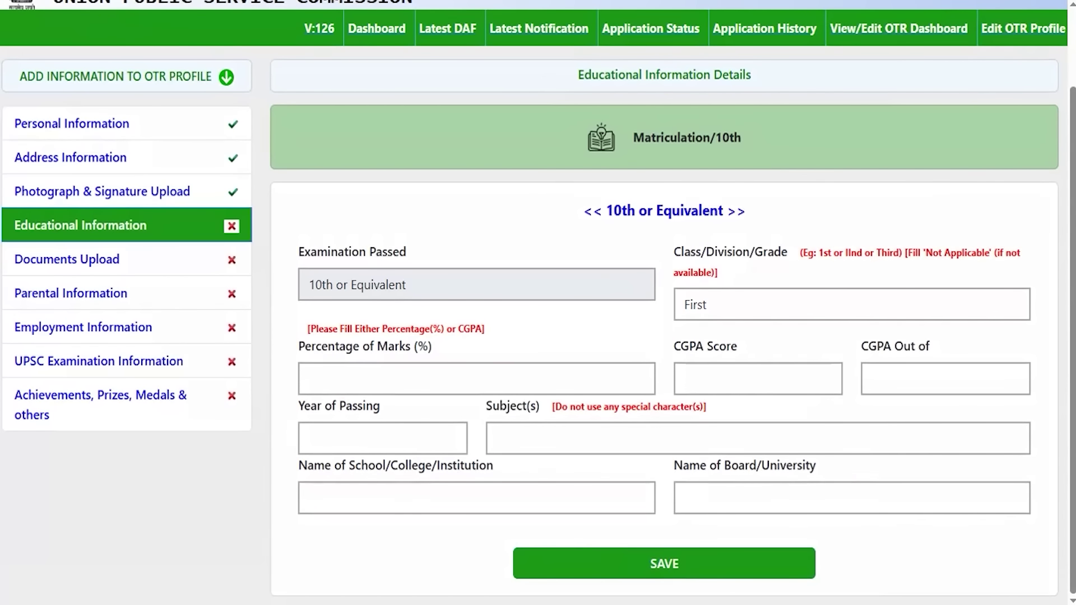
drag(958, 336, 764, 560)
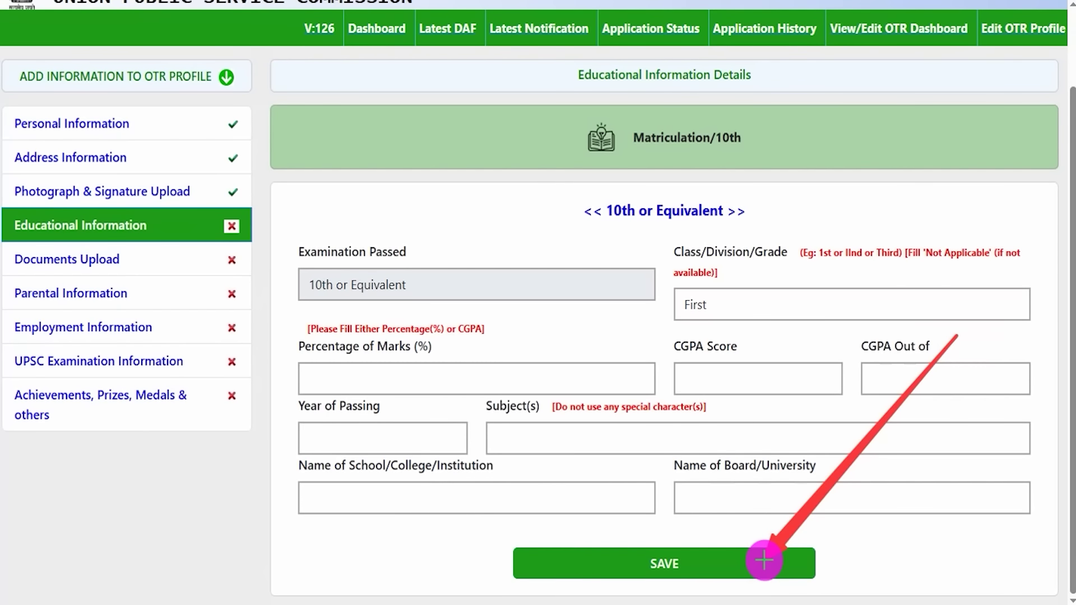
- Save the 10th details and keep the 12th status as Completed
click(764, 561)
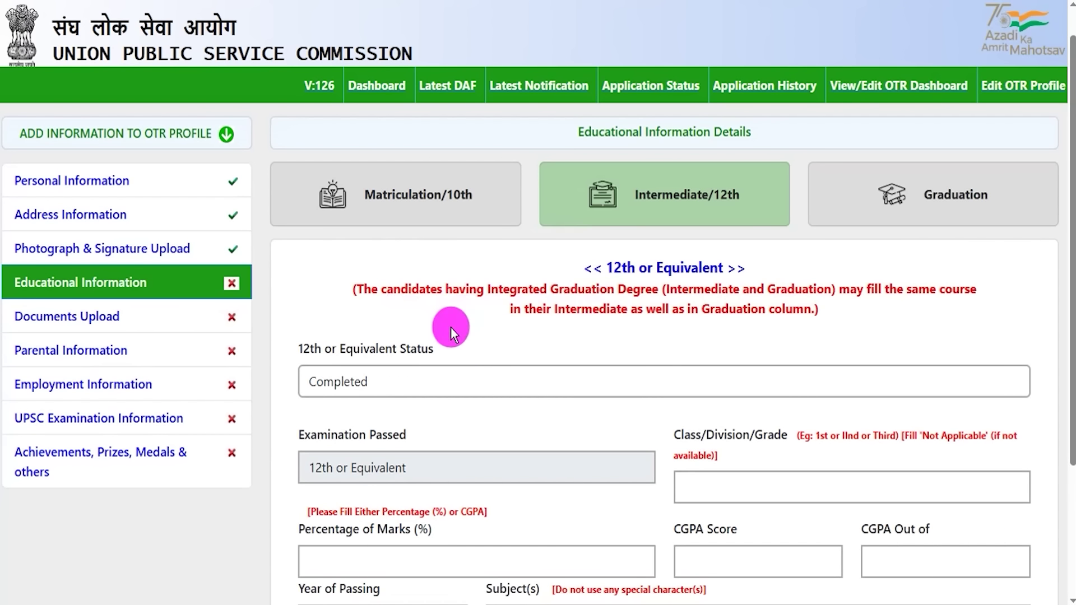
click(427, 380)
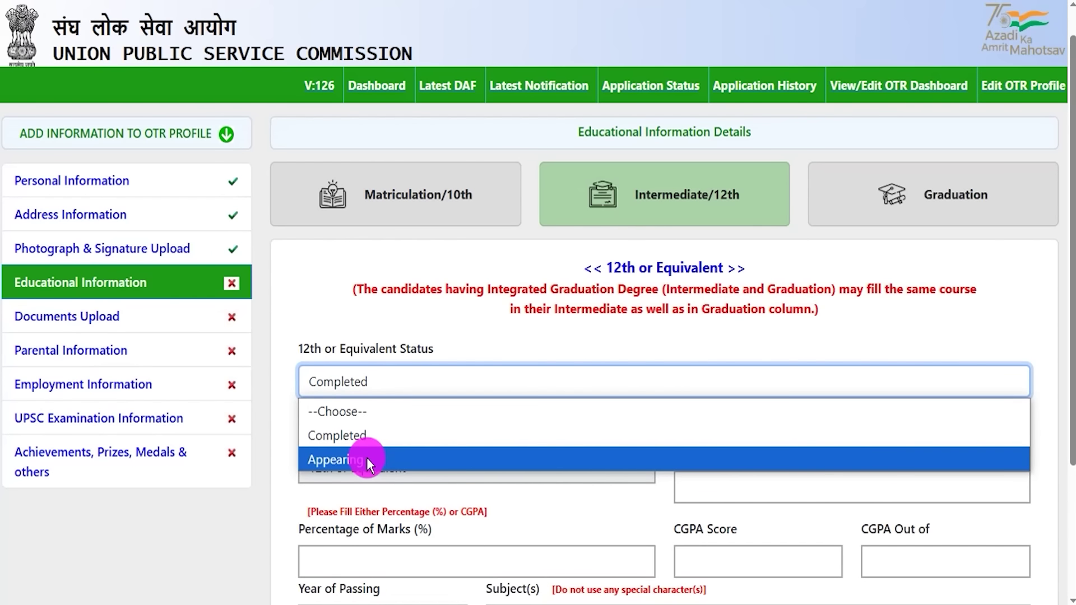
click(366, 440)
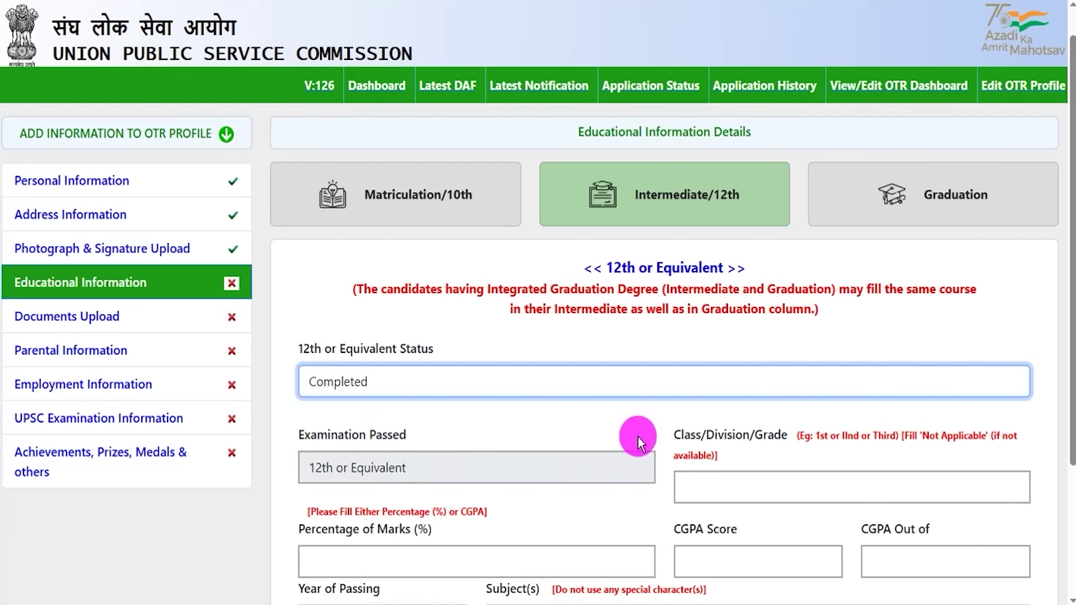
click(660, 491)
scroll(666, 476, down, 2)
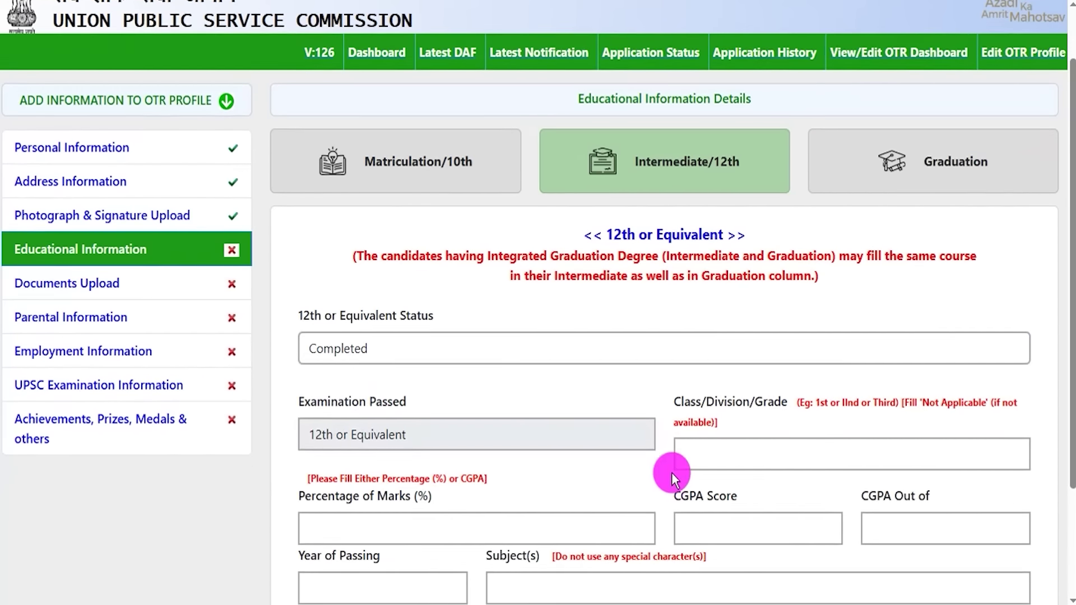
- Go over the 12th class/division, percentage of marks, CGPA and CGPA out-of fields
click(708, 354)
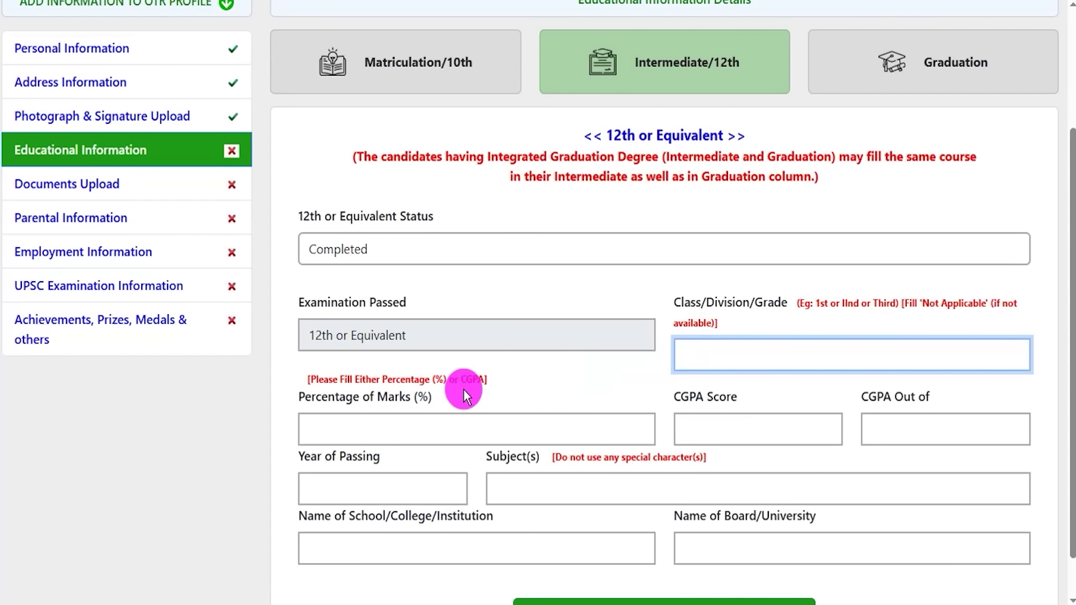
click(376, 424)
scroll(411, 424, down, 1)
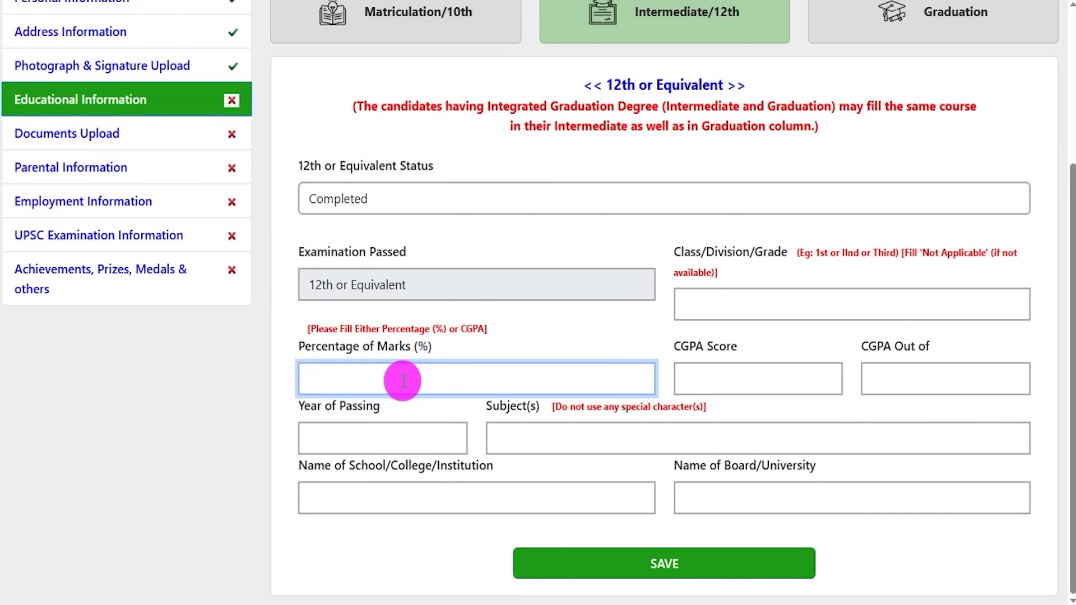
drag(681, 346, 707, 347)
click(718, 373)
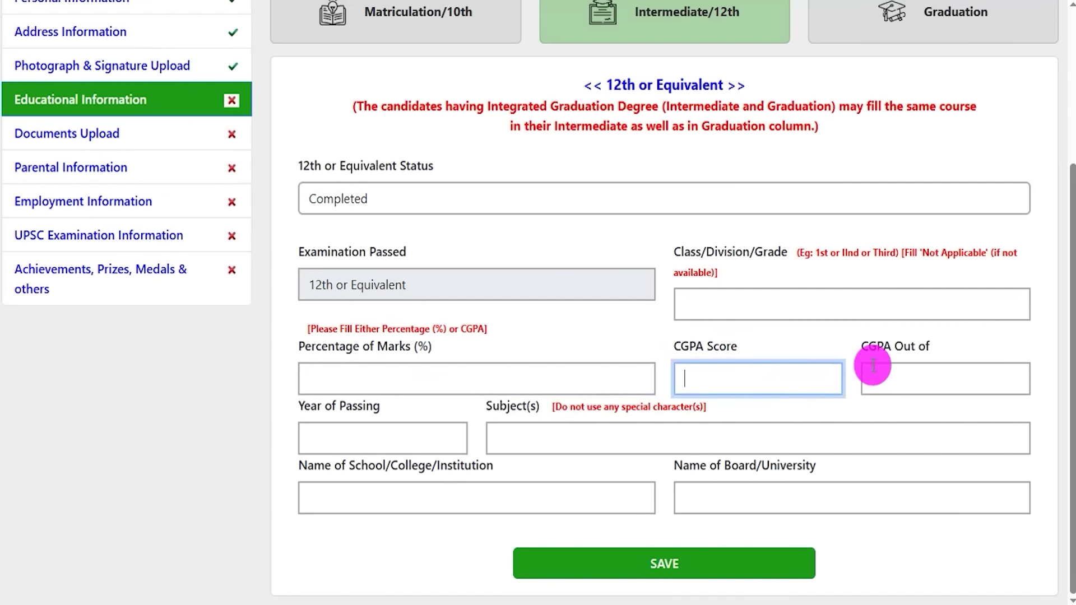
drag(872, 350, 922, 347)
click(891, 375)
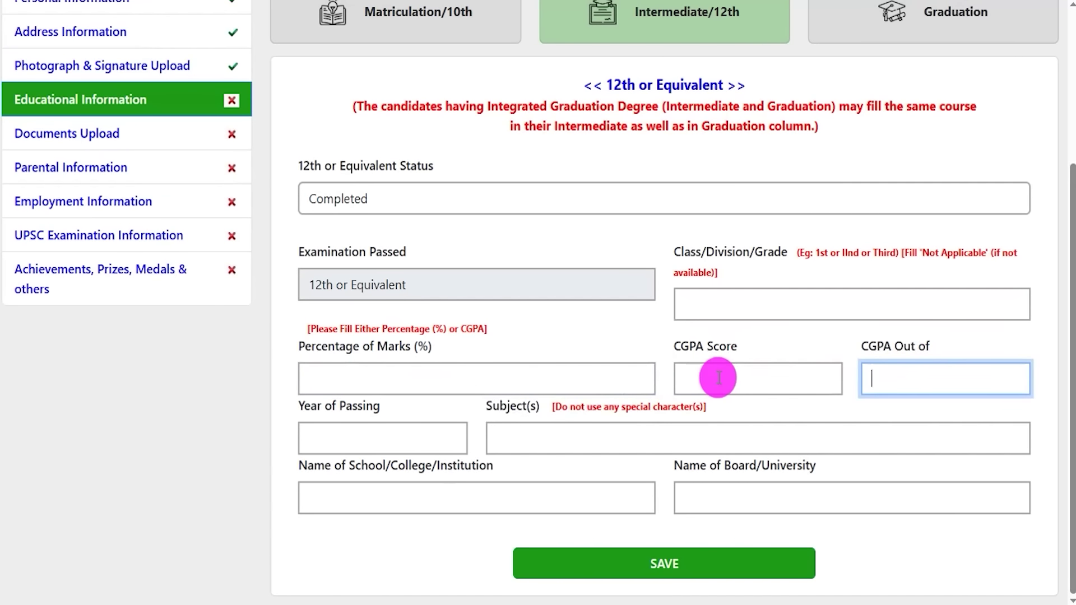
- Go over the 12th year of passing, subjects, school name and board/university fields
click(347, 435)
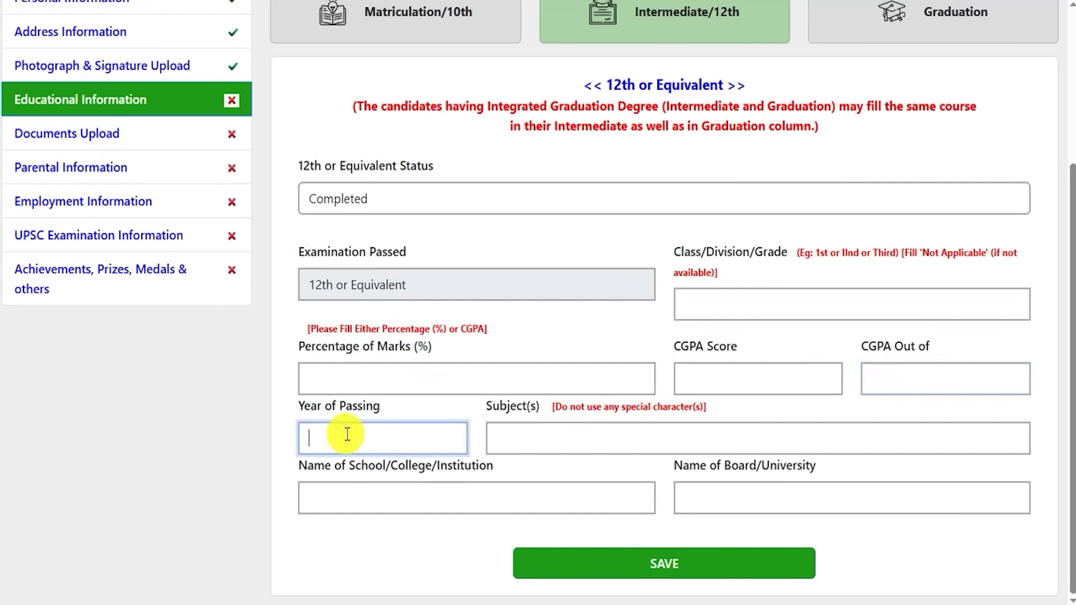
drag(496, 408, 557, 410)
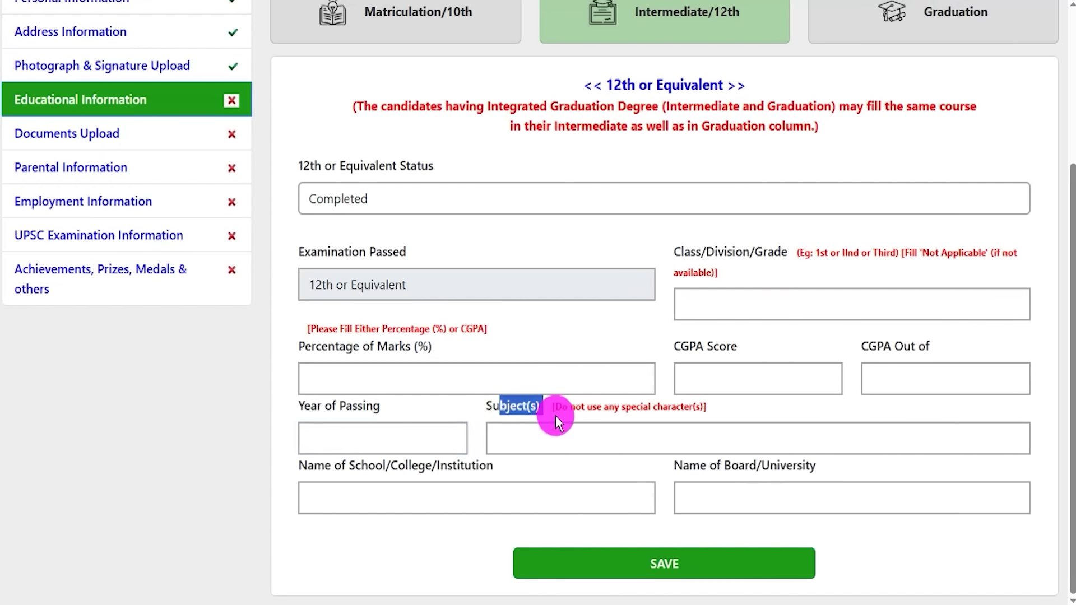
click(556, 436)
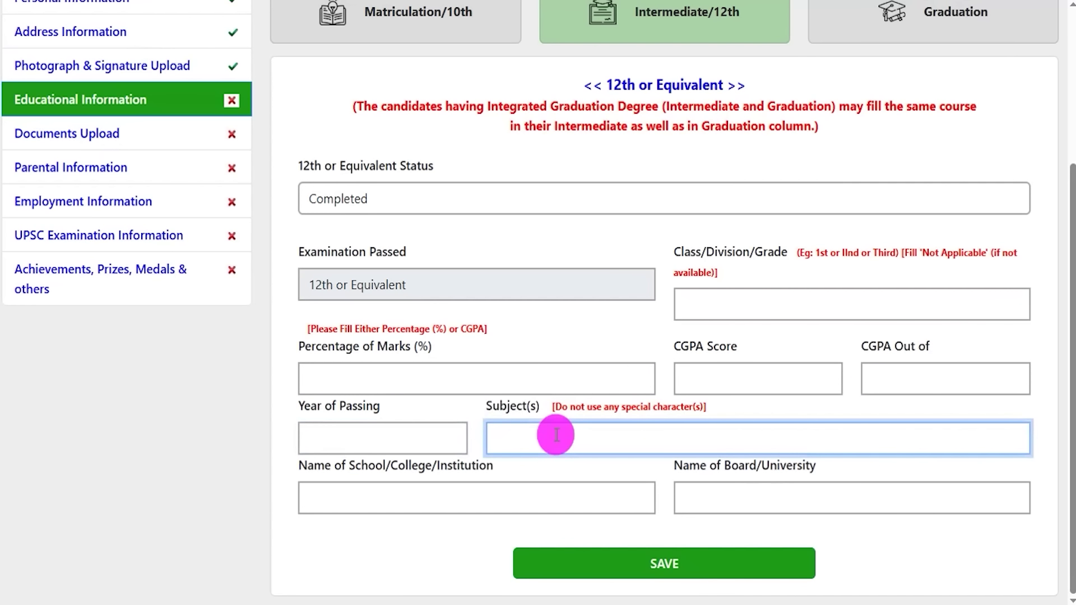
drag(348, 466, 440, 497)
click(440, 497)
drag(684, 471, 819, 471)
click(749, 504)
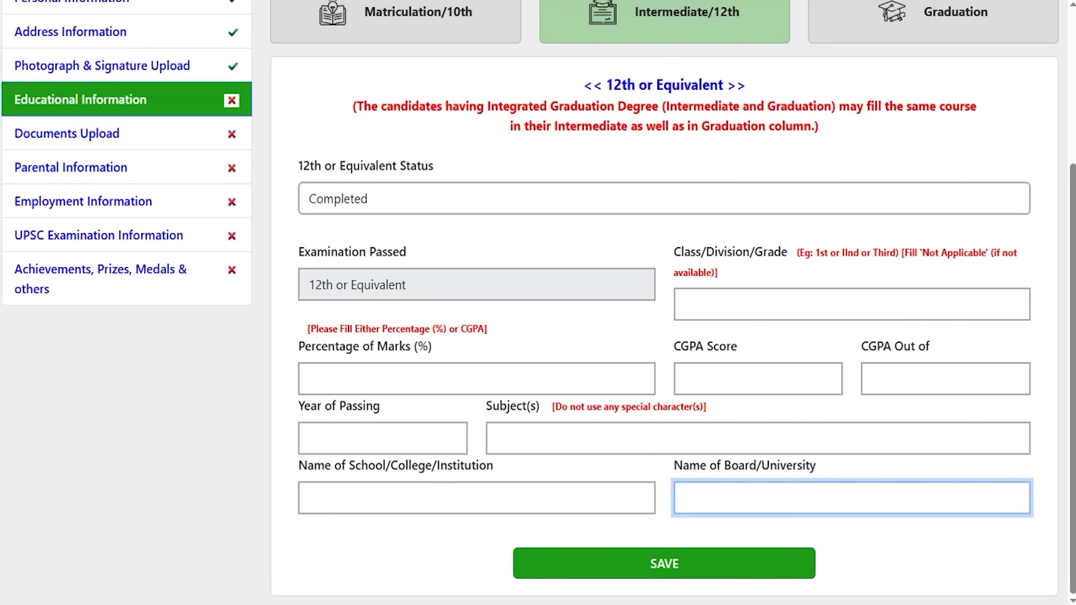
mouse_move(967, 303)
mouse_down()
mouse_move(880, 426)
mouse_move(759, 561)
mouse_move(737, 569)
mouse_up()
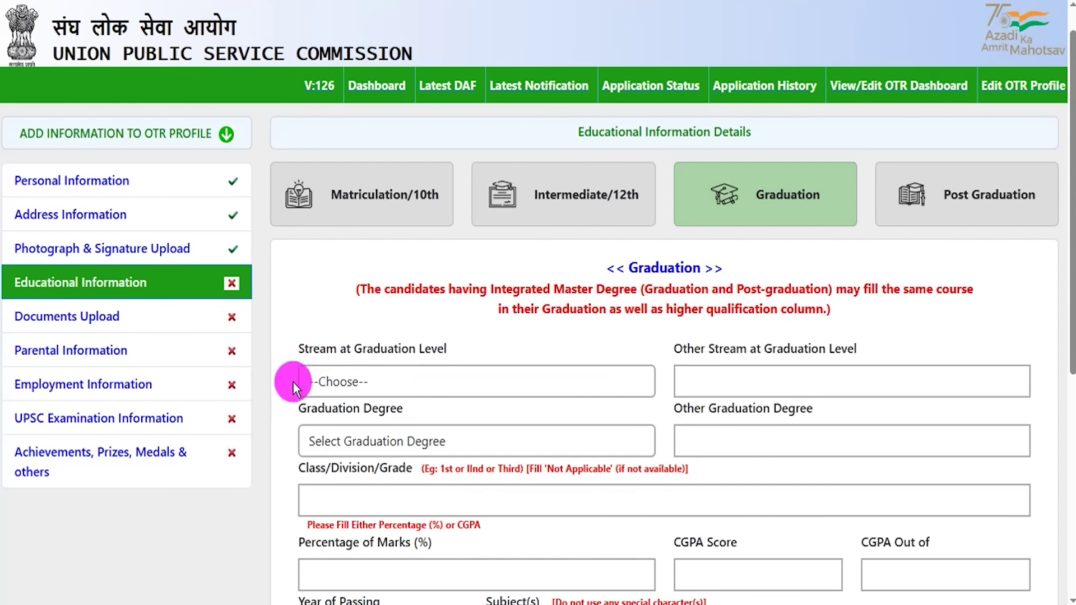
click(365, 381)
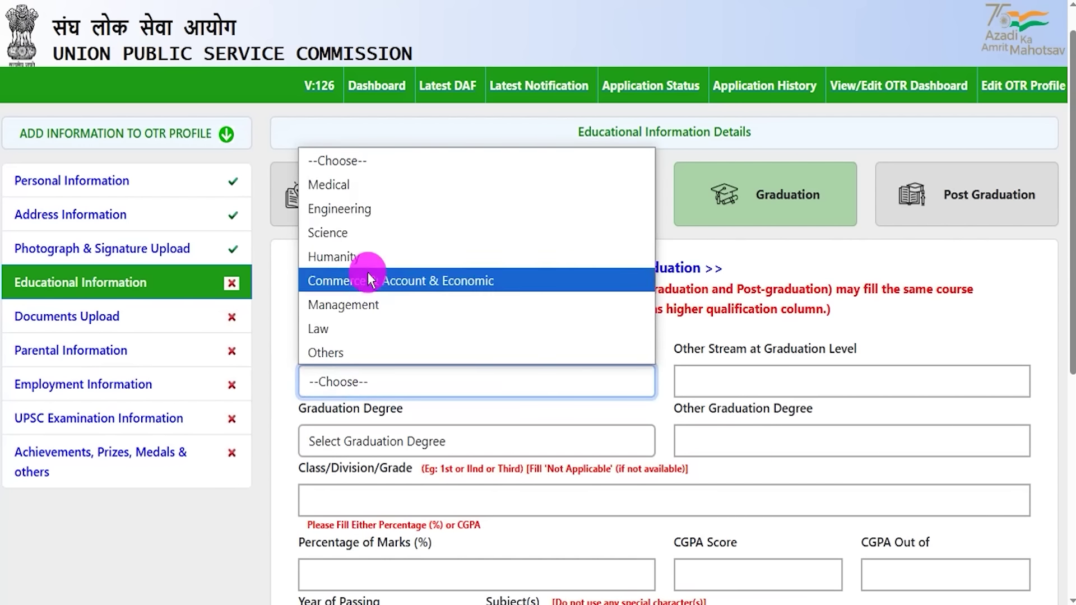
click(349, 210)
click(705, 377)
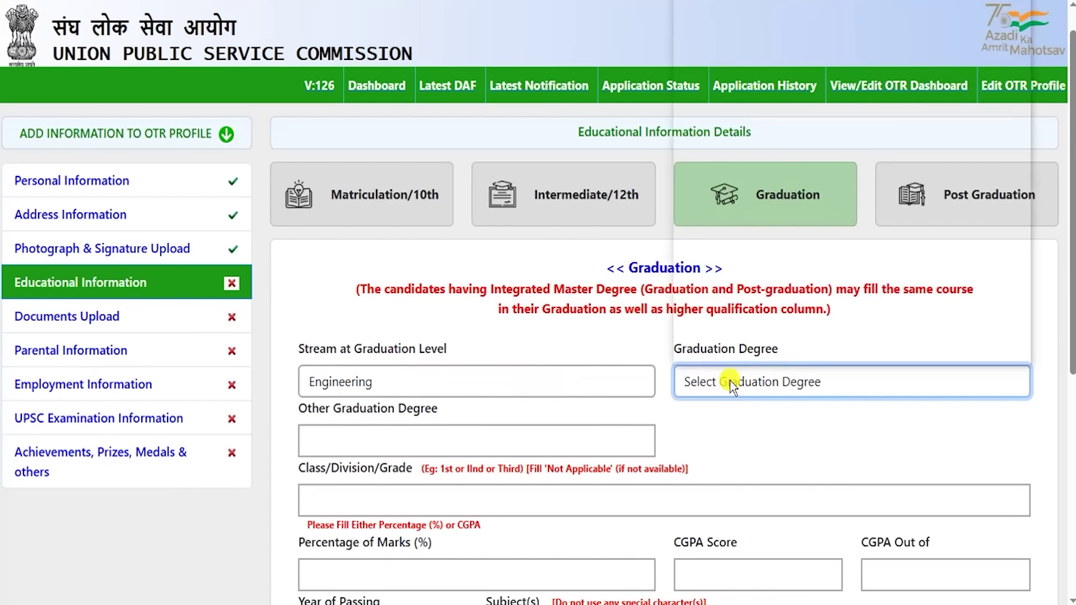
click(723, 380)
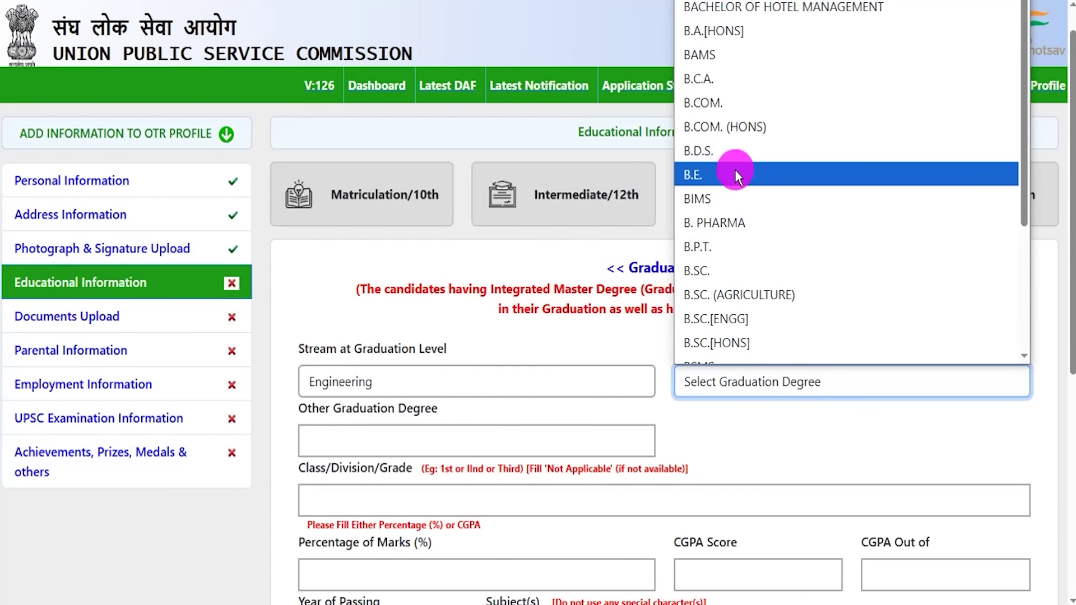
click(735, 153)
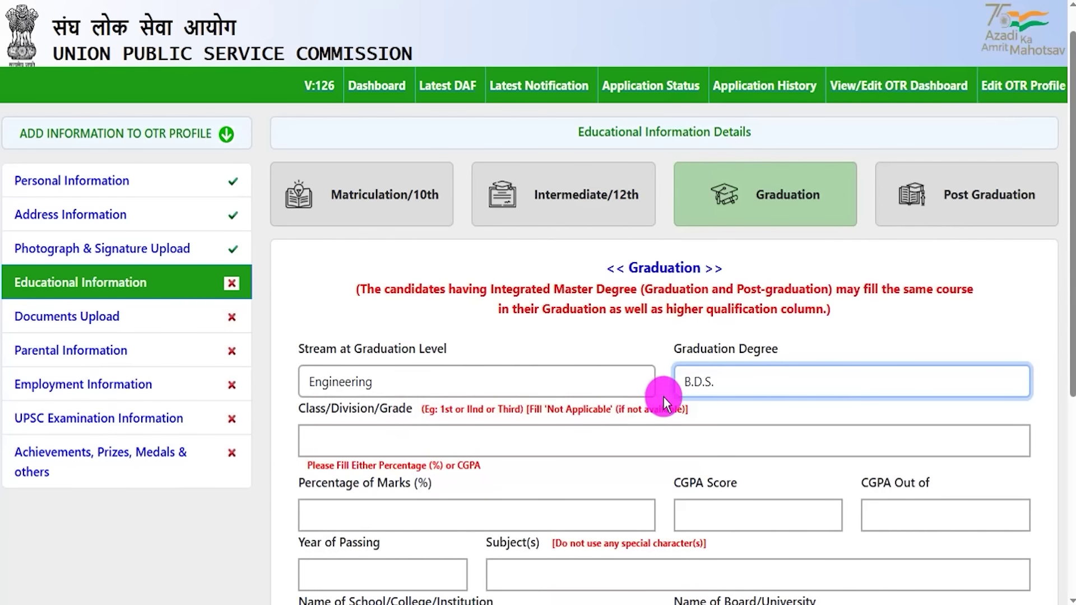
click(335, 439)
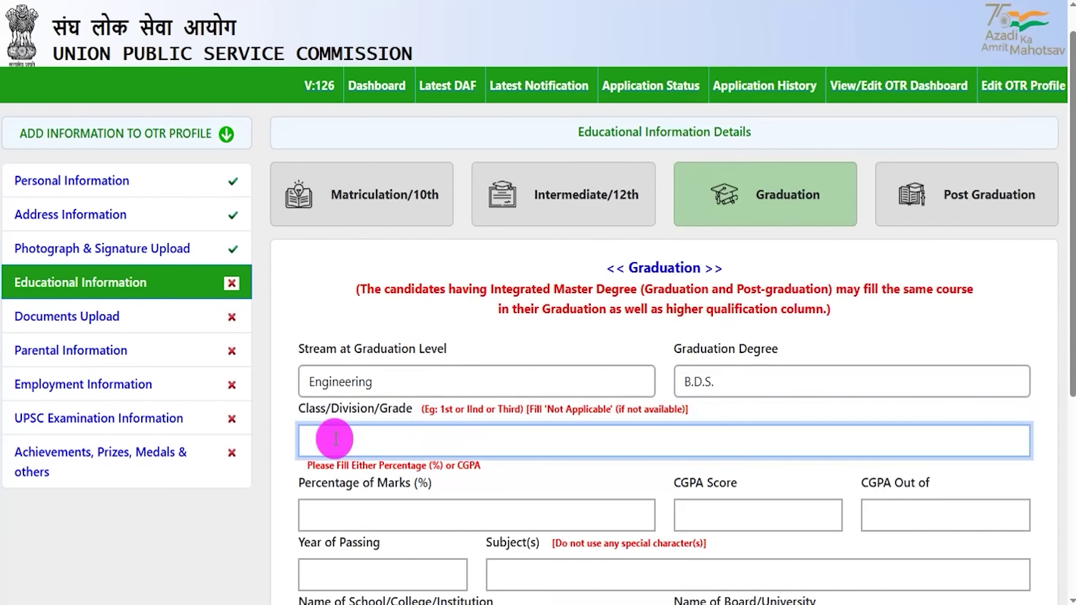
scroll(336, 435, down, 4)
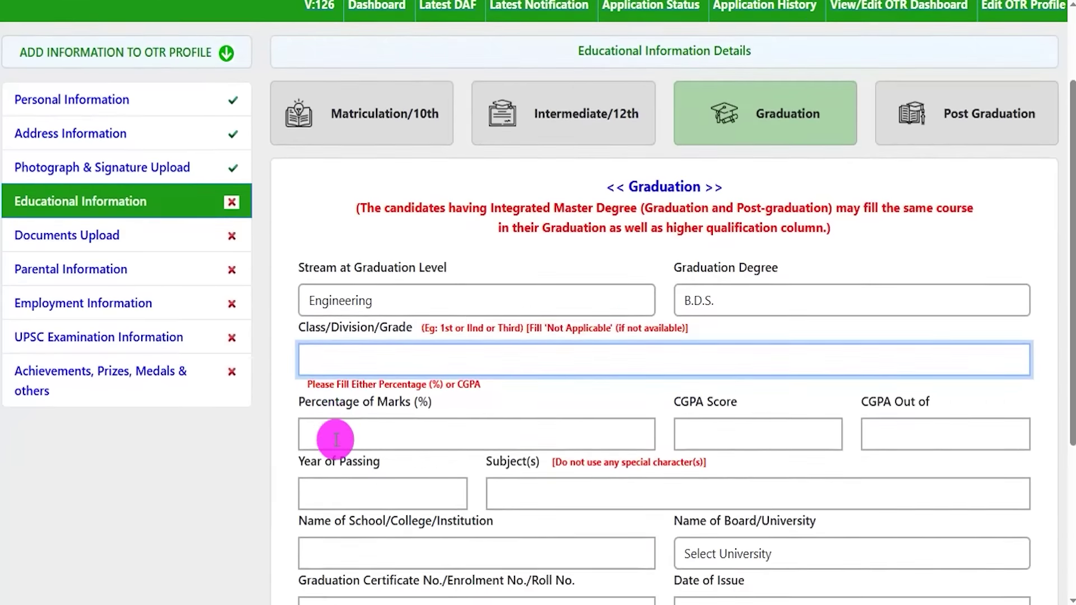
click(405, 269)
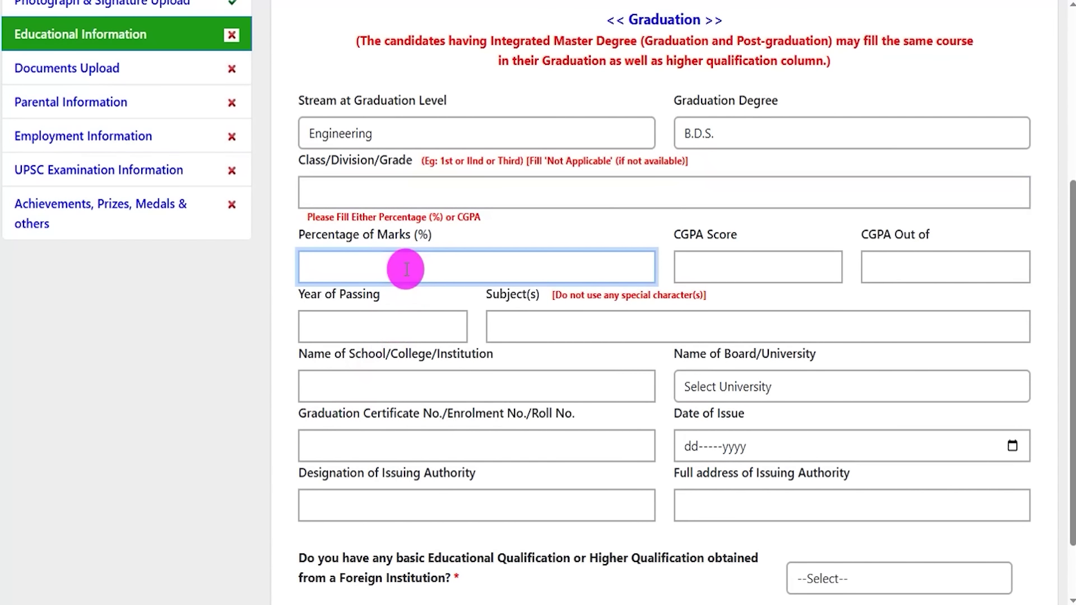
click(752, 272)
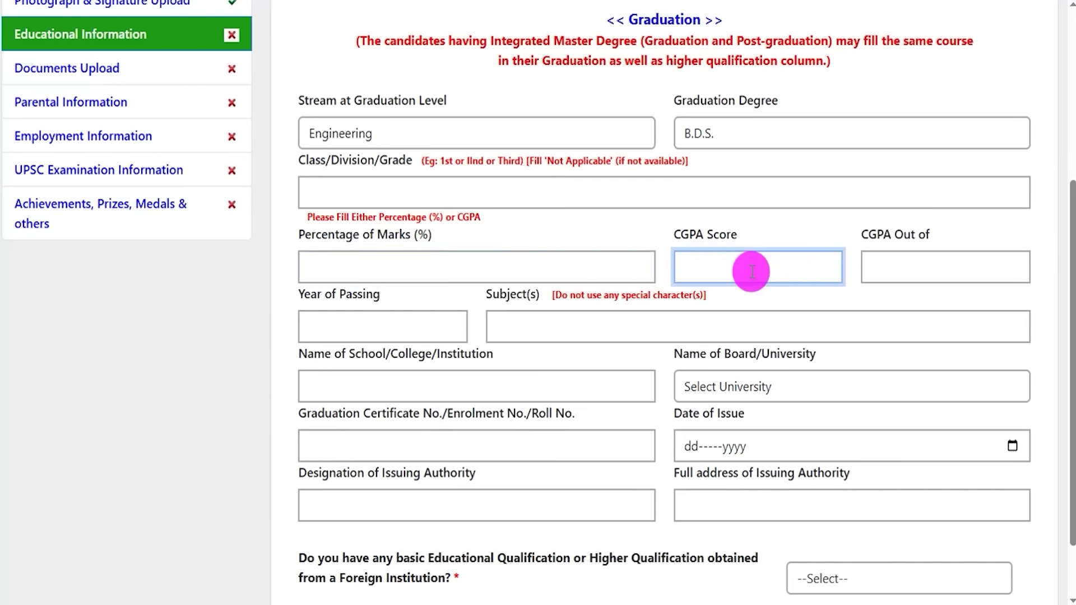
click(878, 267)
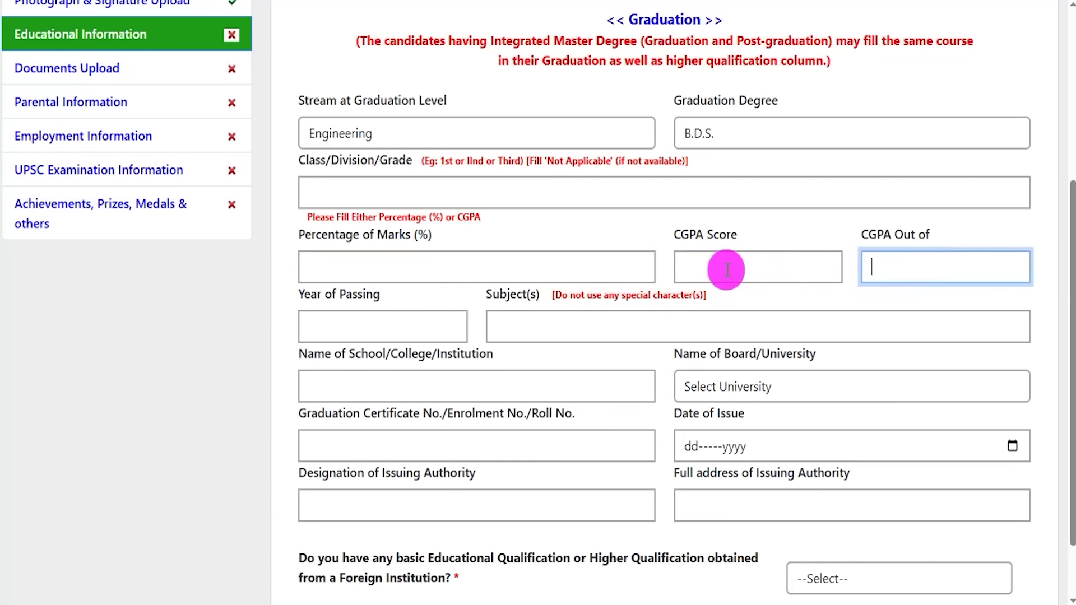
drag(312, 305, 360, 325)
click(360, 326)
drag(506, 306, 555, 330)
click(555, 329)
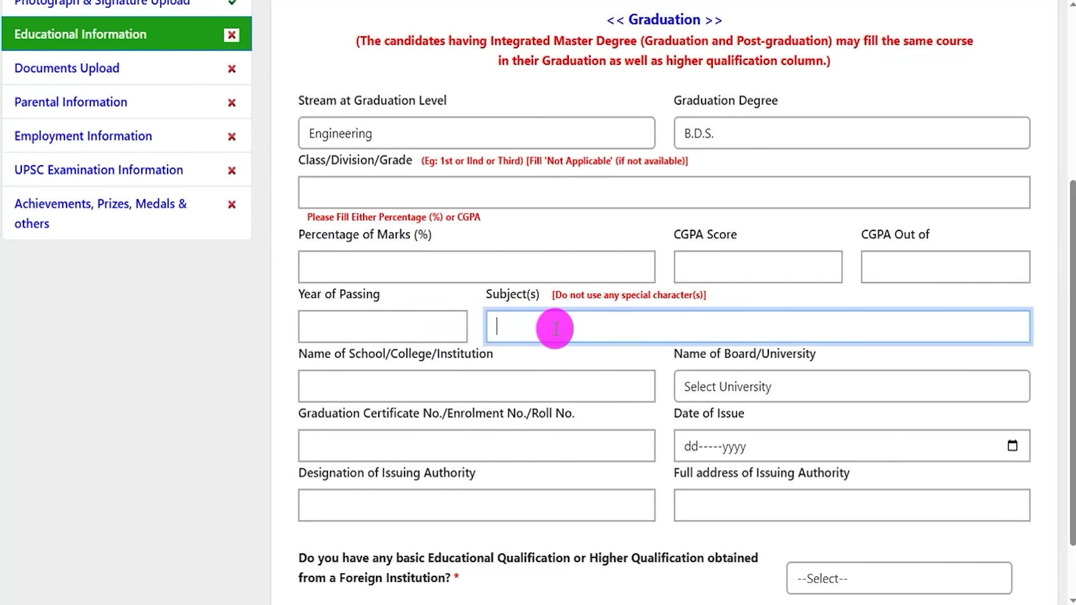
scroll(555, 329, down, 2)
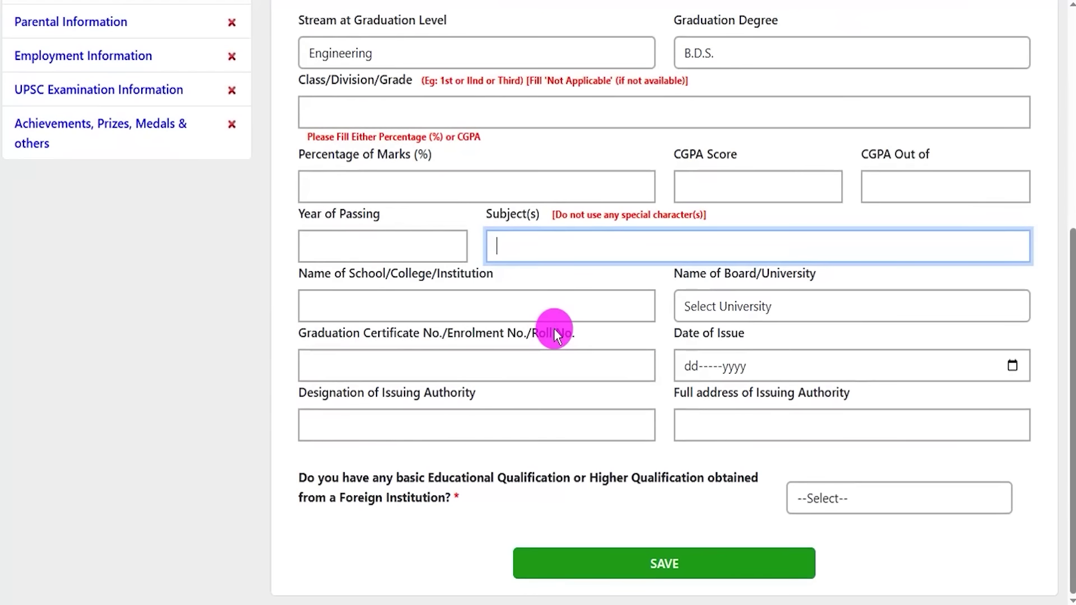
click(330, 274)
drag(330, 274, 449, 305)
click(448, 306)
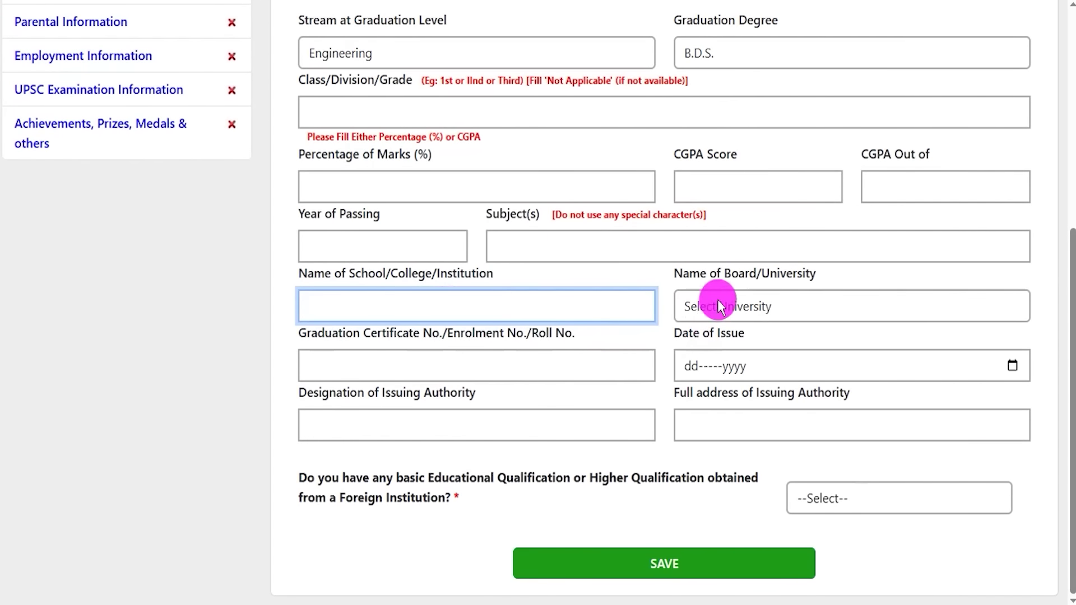
drag(717, 274, 786, 276)
click(753, 312)
click(753, 308)
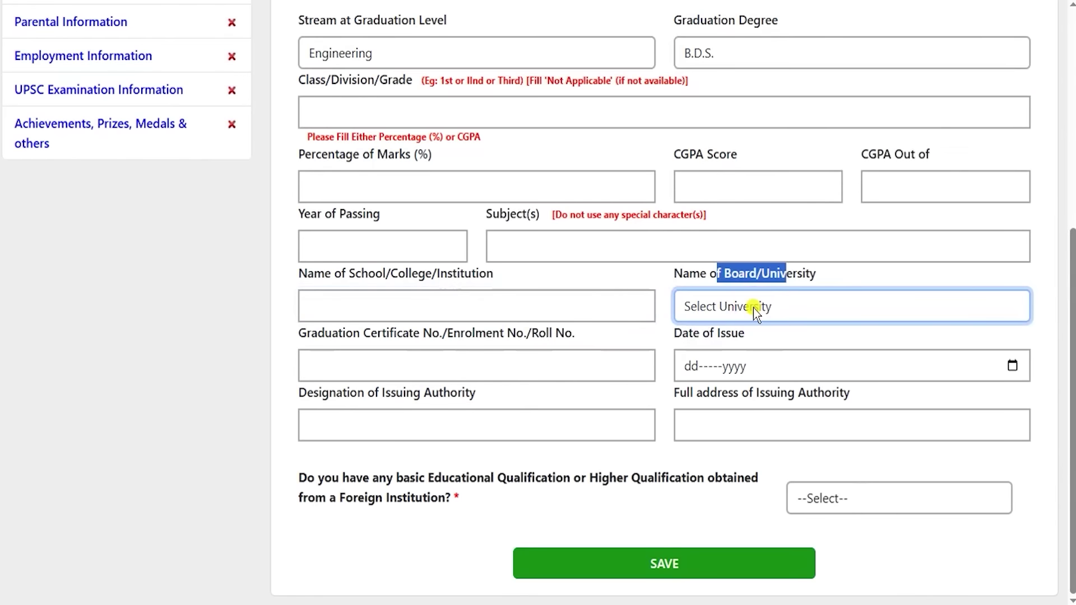
click(754, 308)
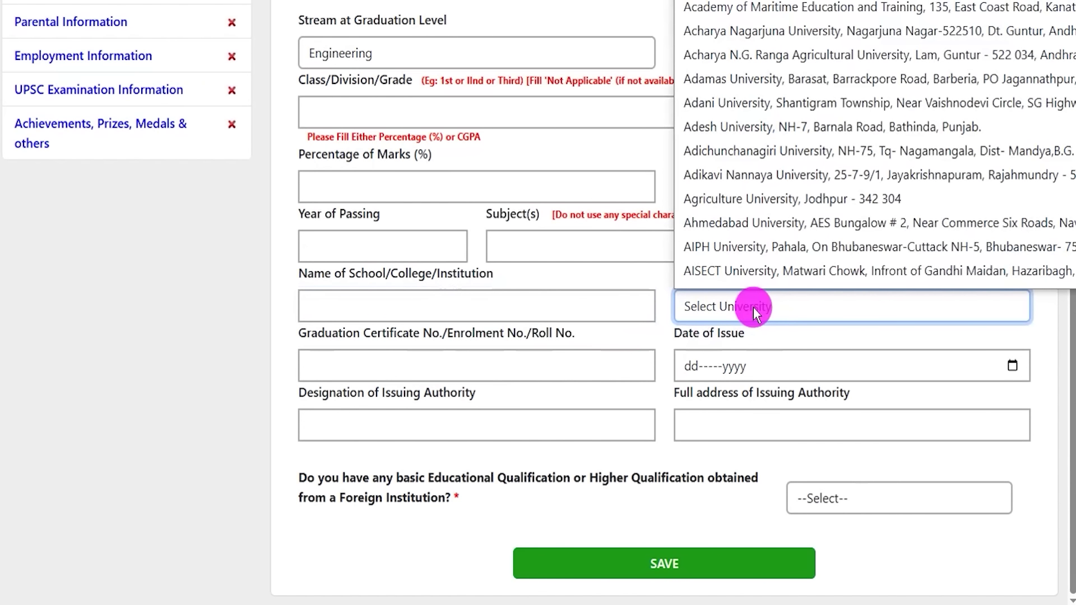
drag(313, 332, 374, 331)
drag(440, 335, 476, 363)
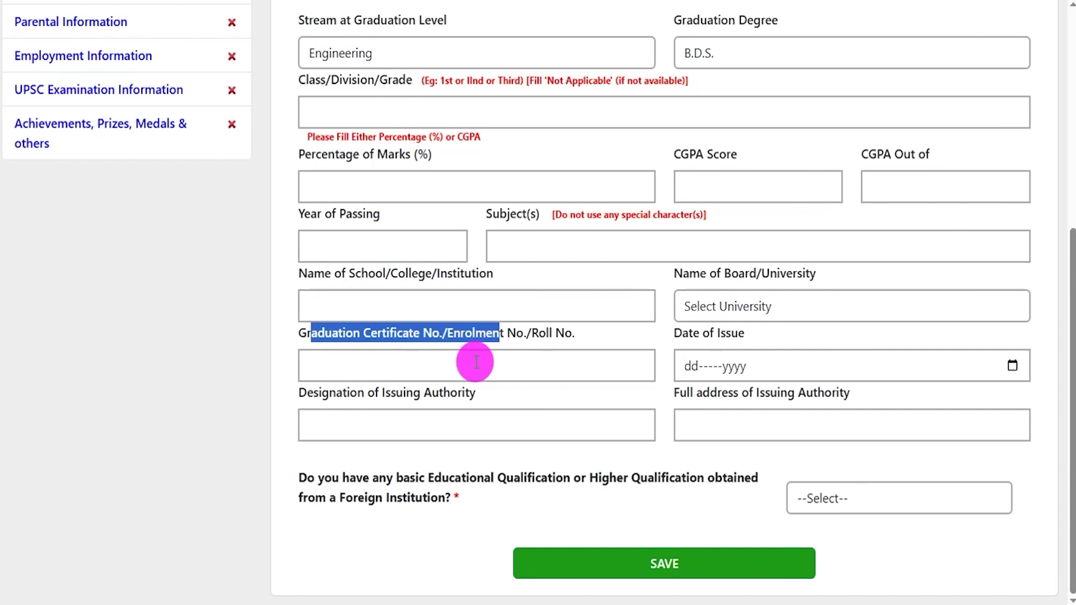
click(476, 362)
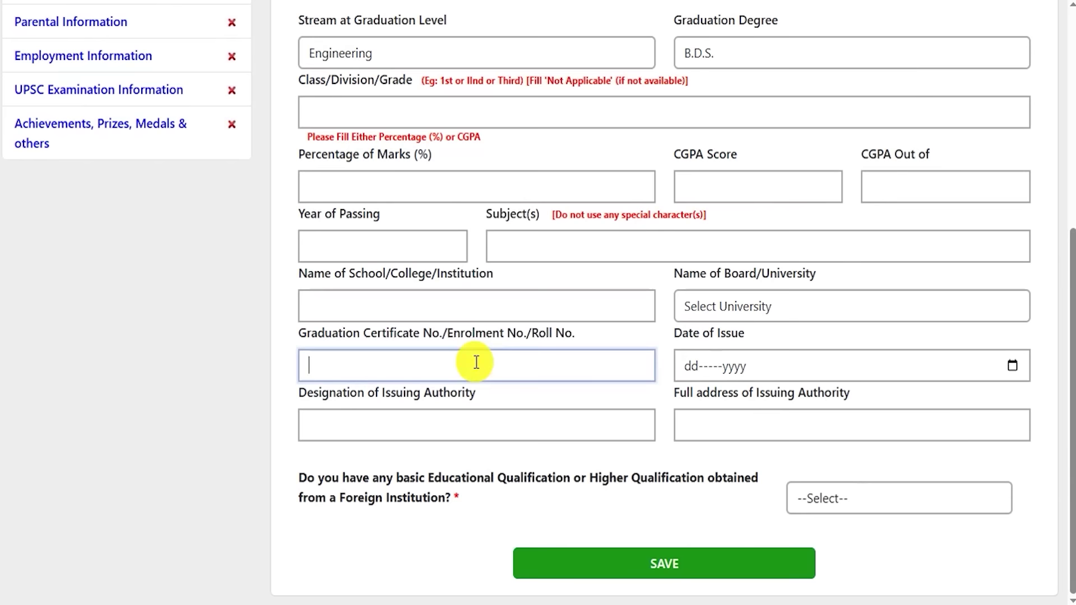
click(788, 366)
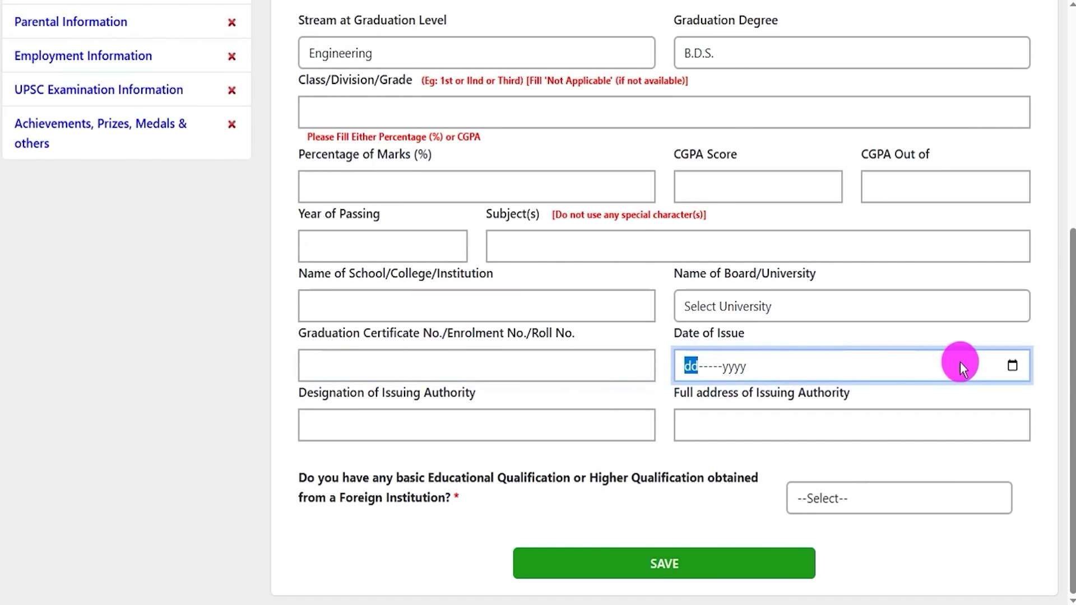
click(1013, 366)
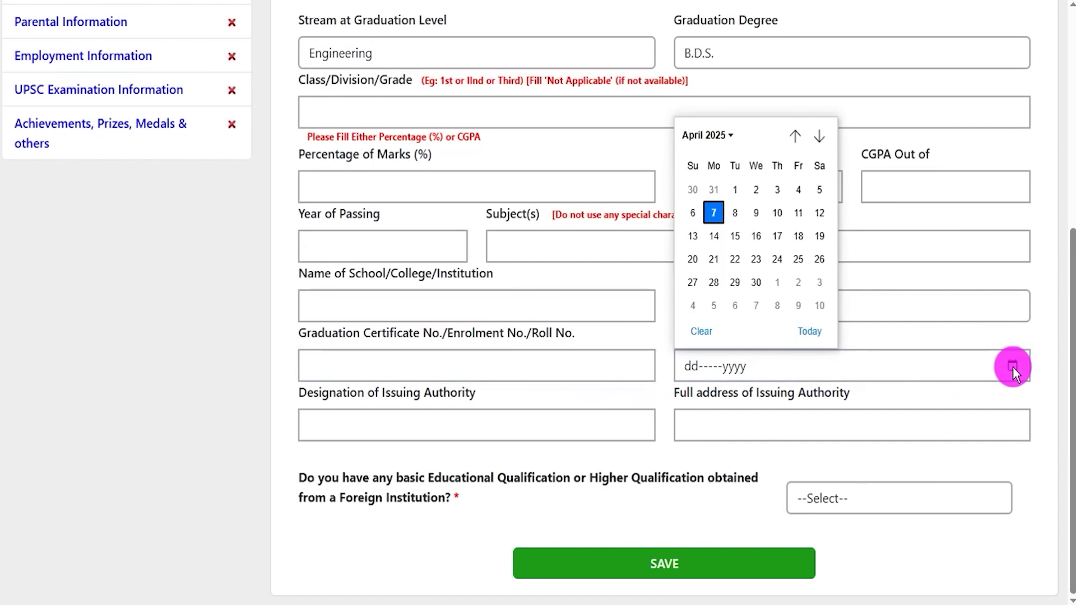
click(701, 331)
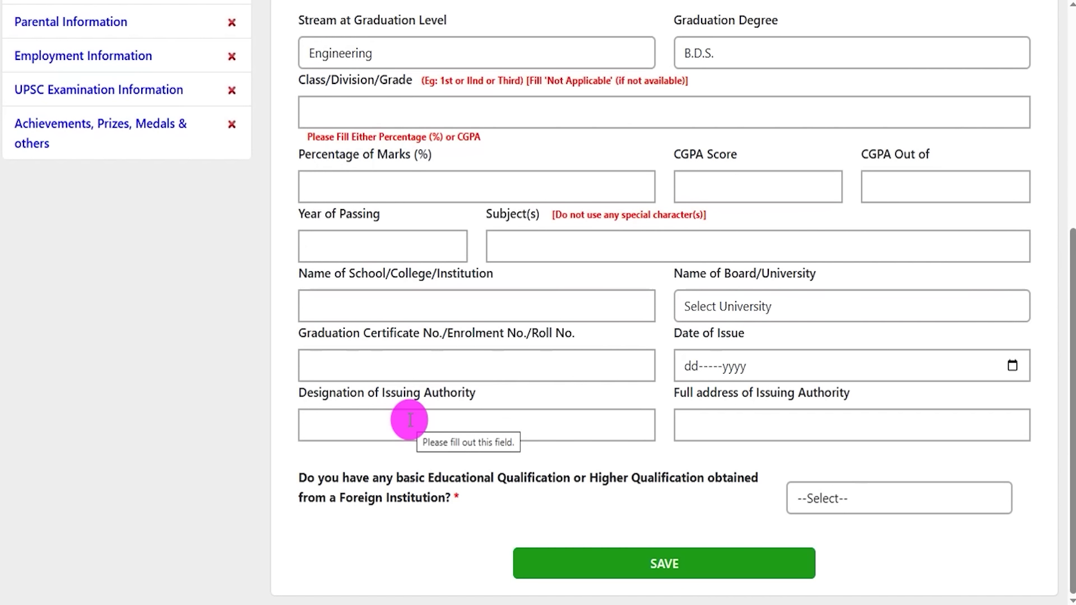
click(410, 421)
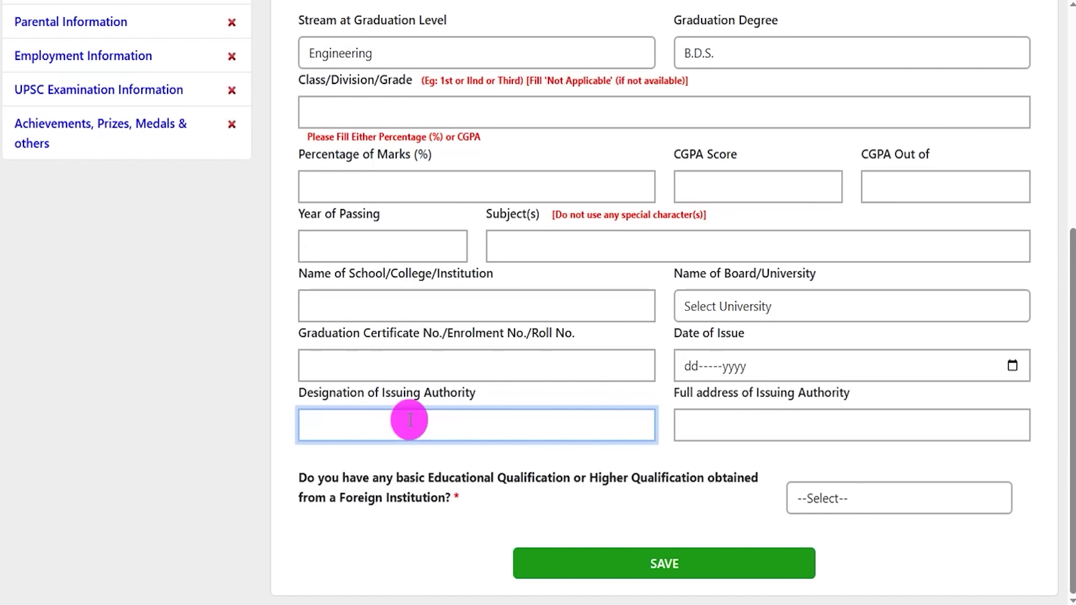
click(697, 426)
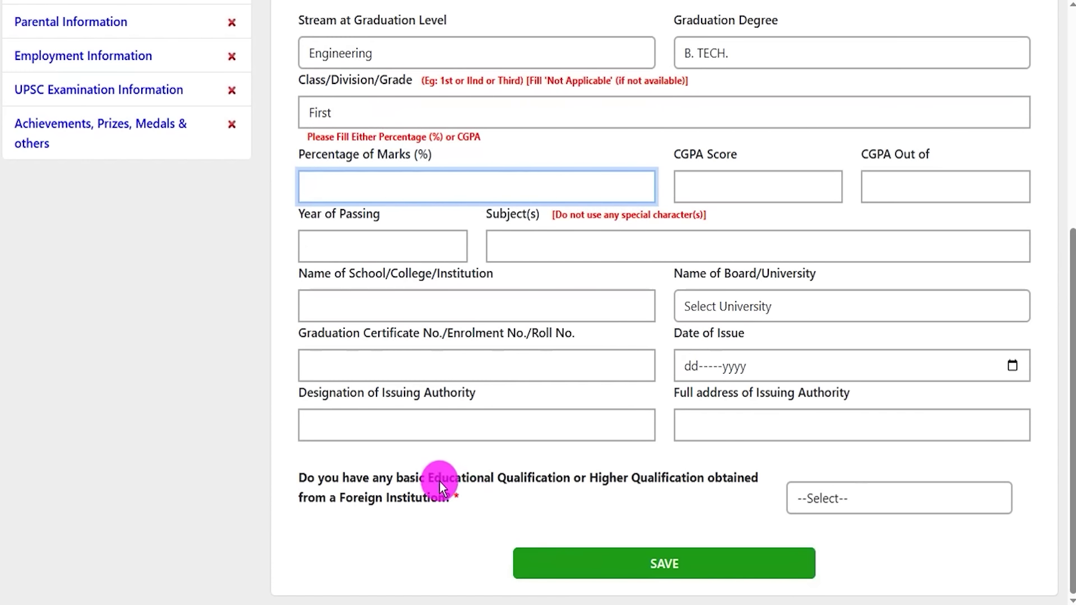
- Highlight the foreign-institution qualification question and answer it YES
drag(411, 478, 693, 485)
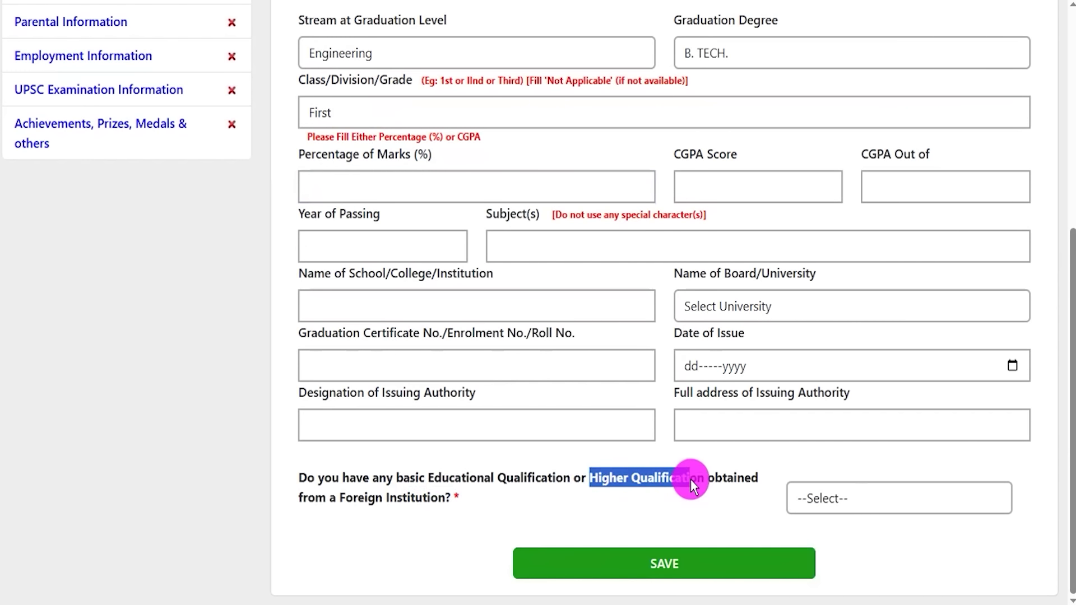
drag(347, 508, 408, 505)
click(859, 508)
click(817, 555)
scroll(508, 523, down, 4)
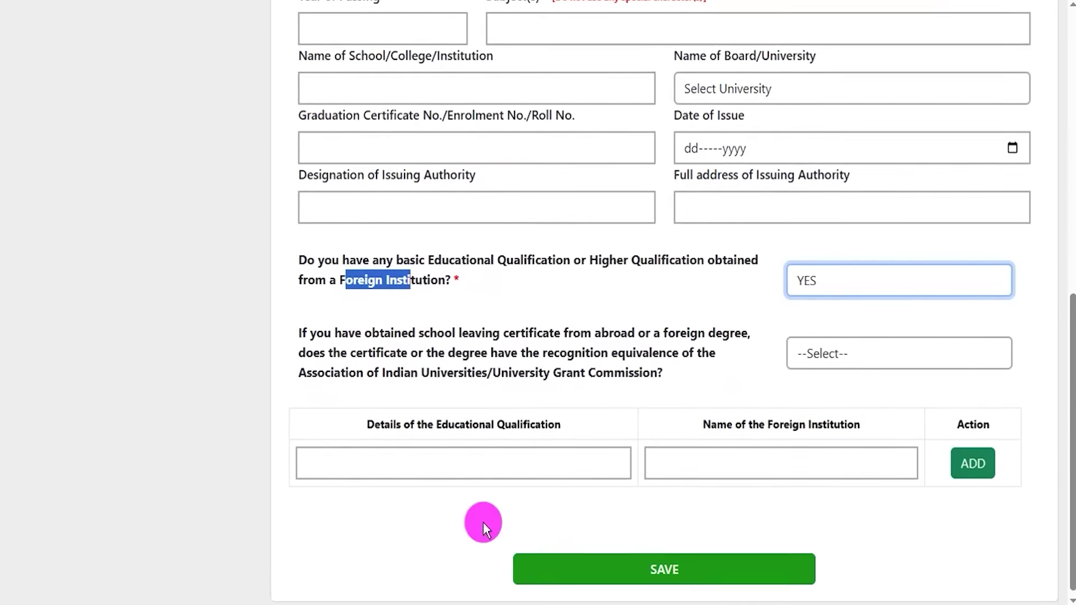
key(Tab)
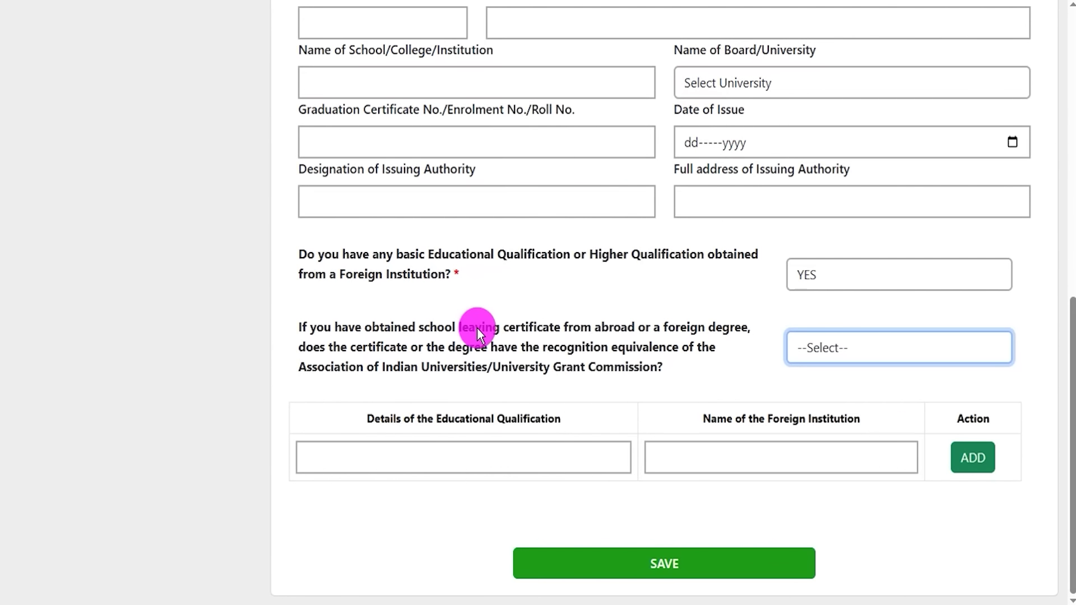
- Answer YES to the recognition equivalence question, then change it to NO
drag(416, 328, 442, 329)
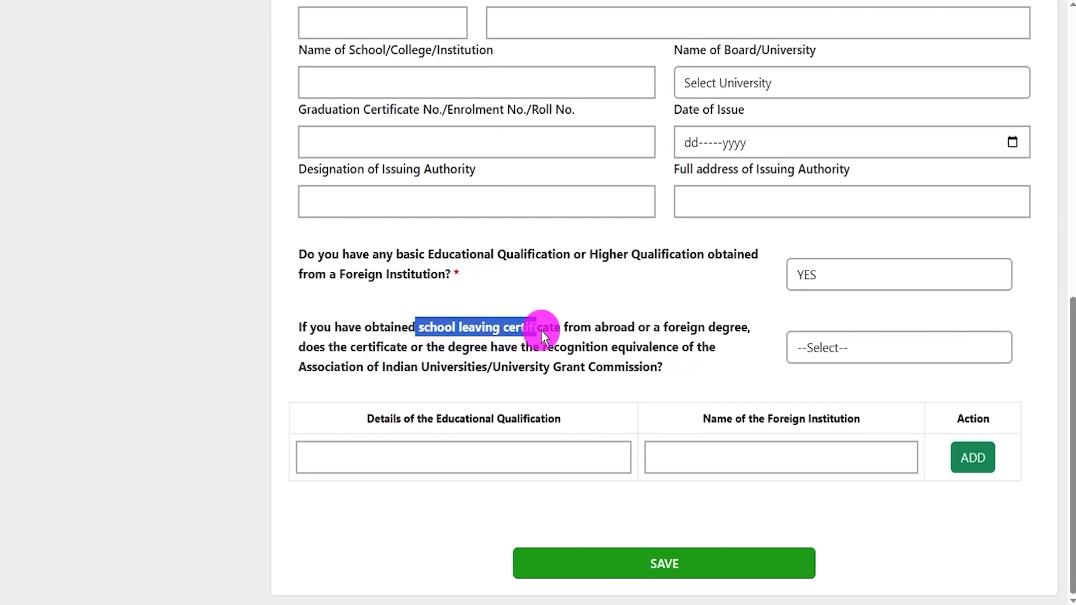
drag(604, 332, 613, 331)
click(826, 359)
click(816, 399)
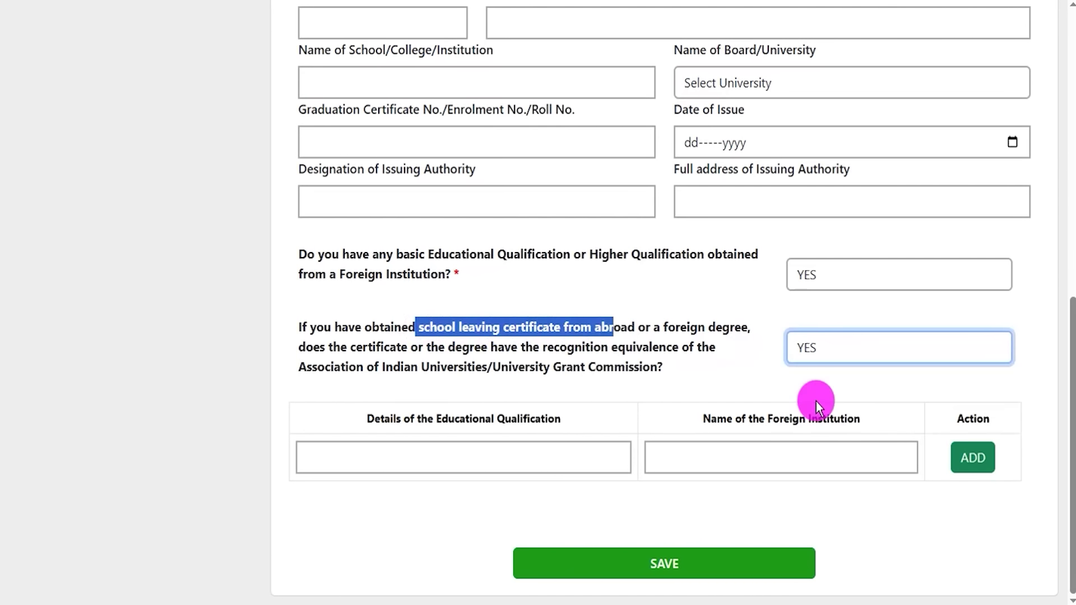
click(827, 351)
click(805, 431)
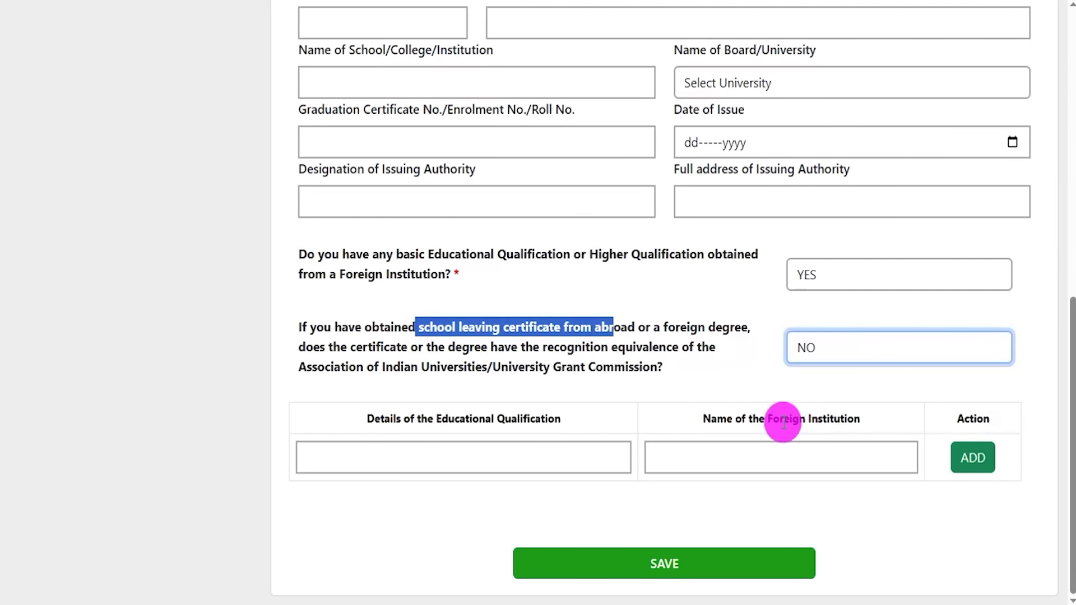
- Point out the foreign institution detail columns and change the foreign qualification answer to NO
drag(385, 419, 527, 420)
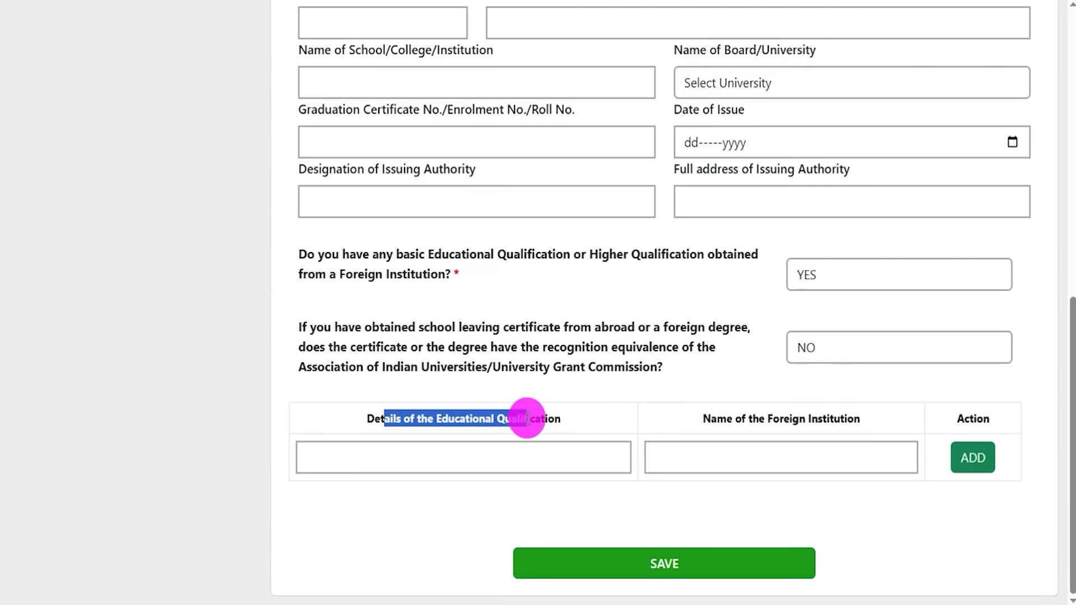
drag(753, 419, 825, 420)
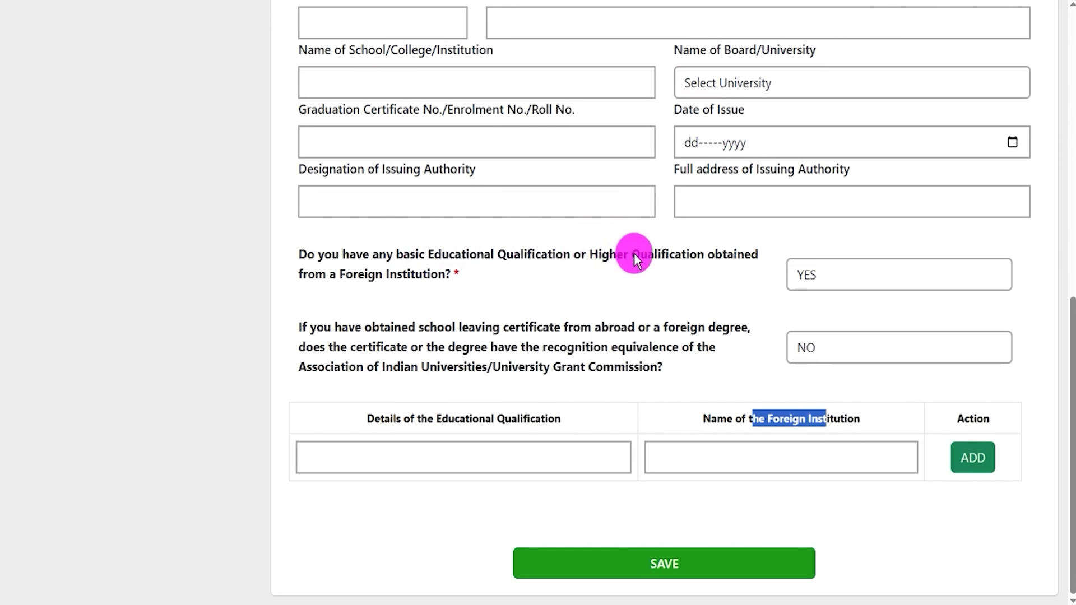
click(810, 276)
click(809, 352)
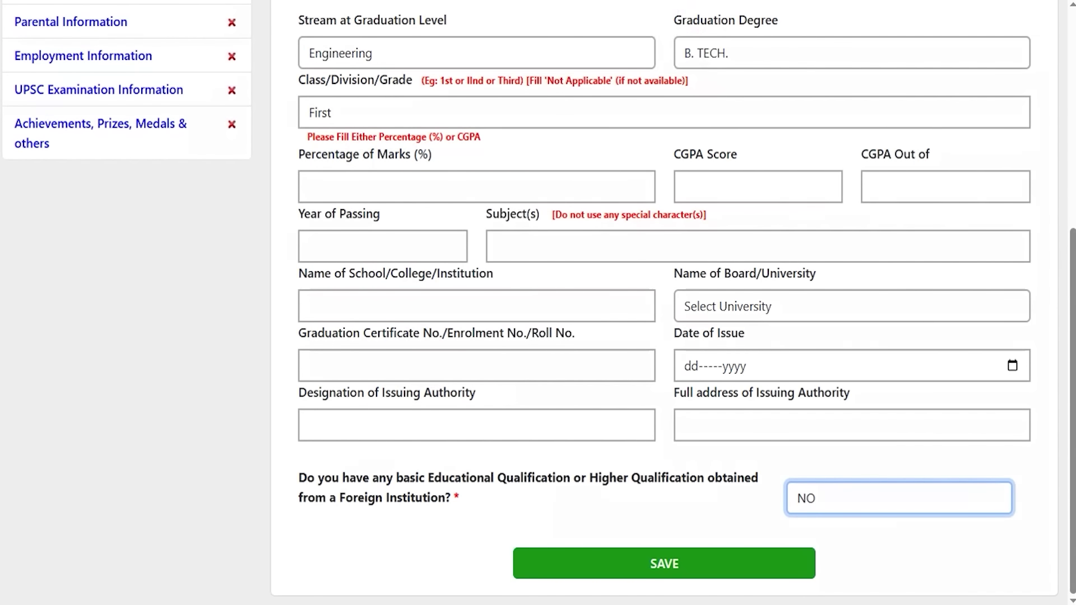
drag(895, 391, 722, 552)
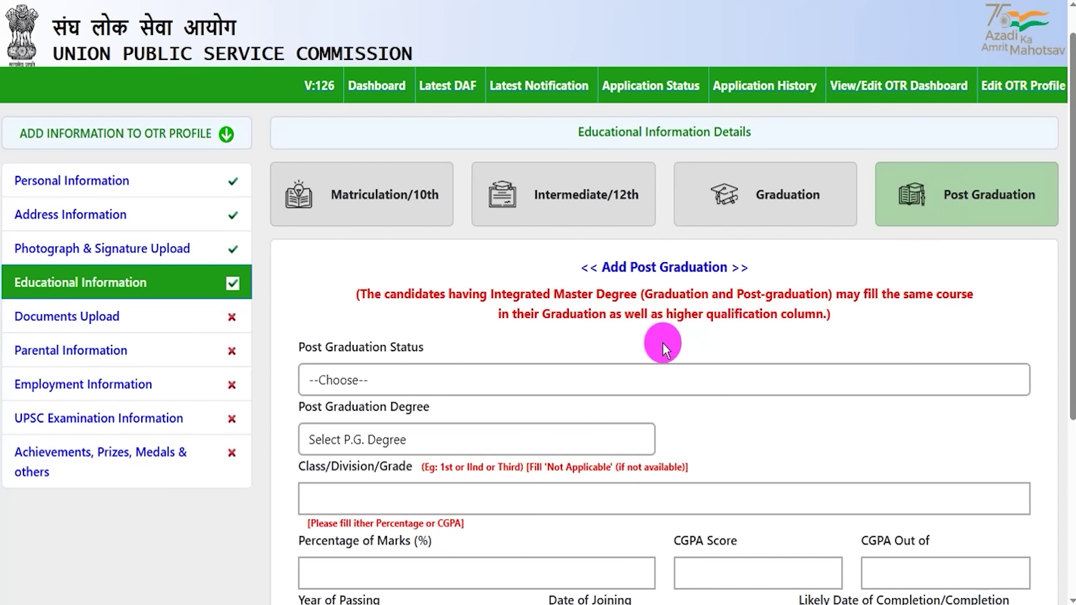
- Scroll through the empty Post Graduation form fields to review them
scroll(586, 396, down, 3)
scroll(586, 396, down, 2)
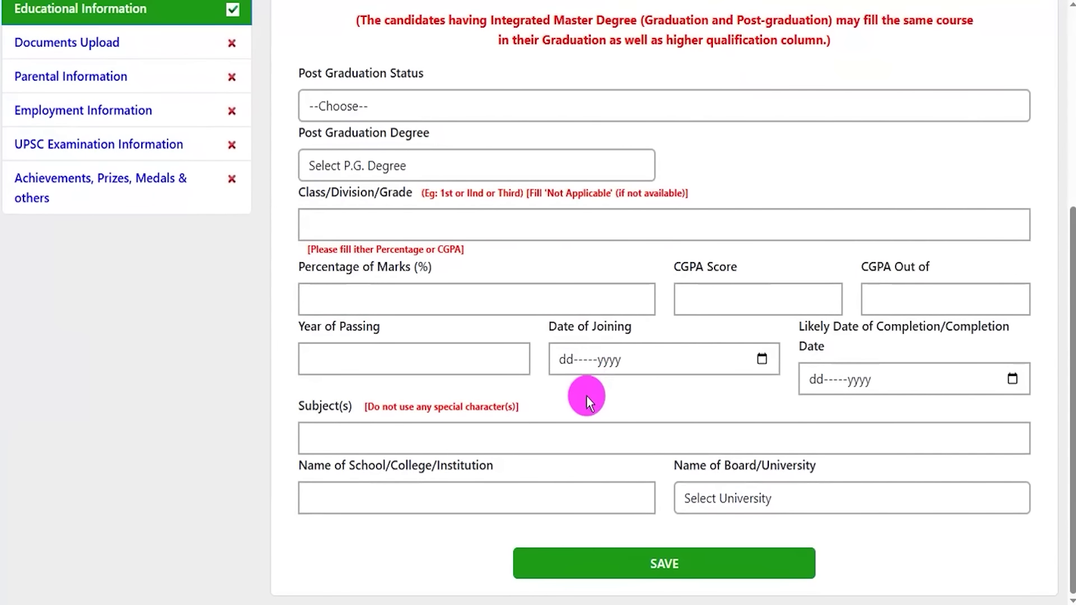
scroll(586, 396, up, 3)
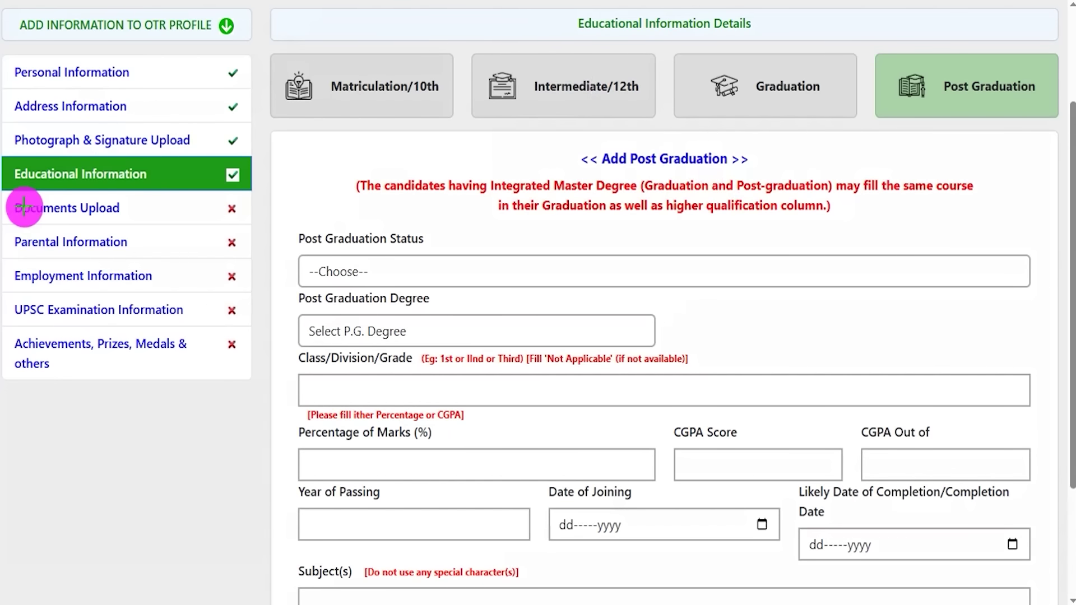
- Open Documents Upload and highlight the 1 MB size limit and matriculation certificate requirement
click(134, 218)
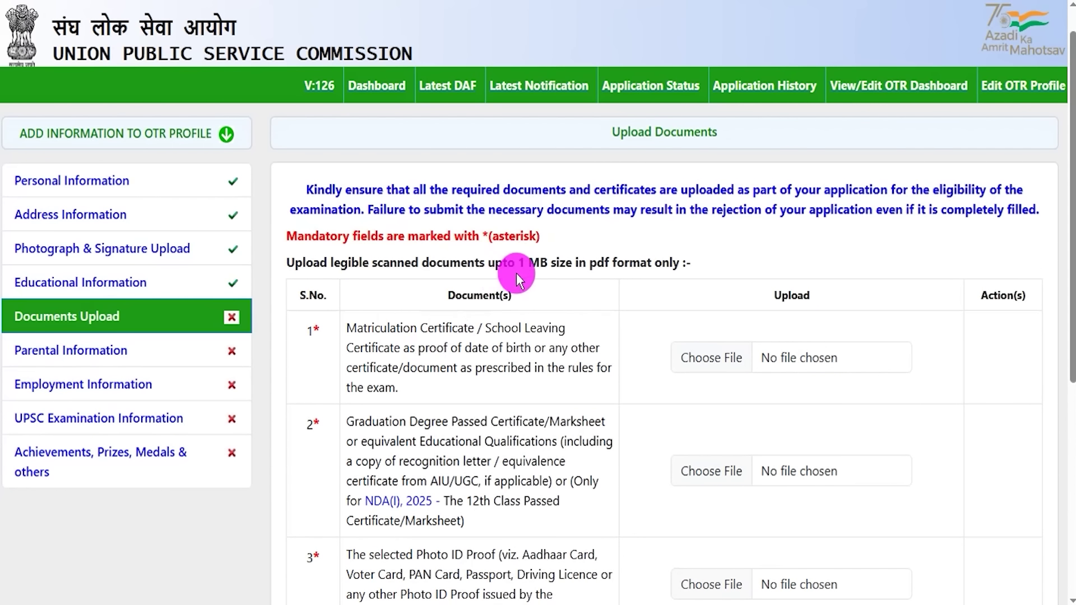
drag(517, 261, 574, 264)
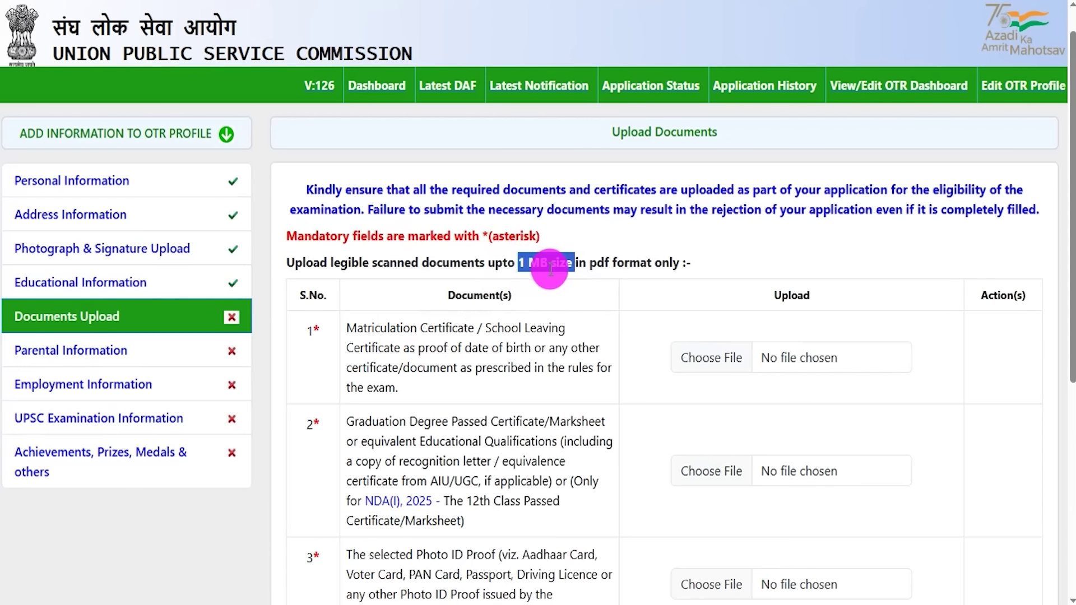
drag(368, 328, 463, 344)
scroll(428, 336, down, 1)
scroll(463, 343, down, 2)
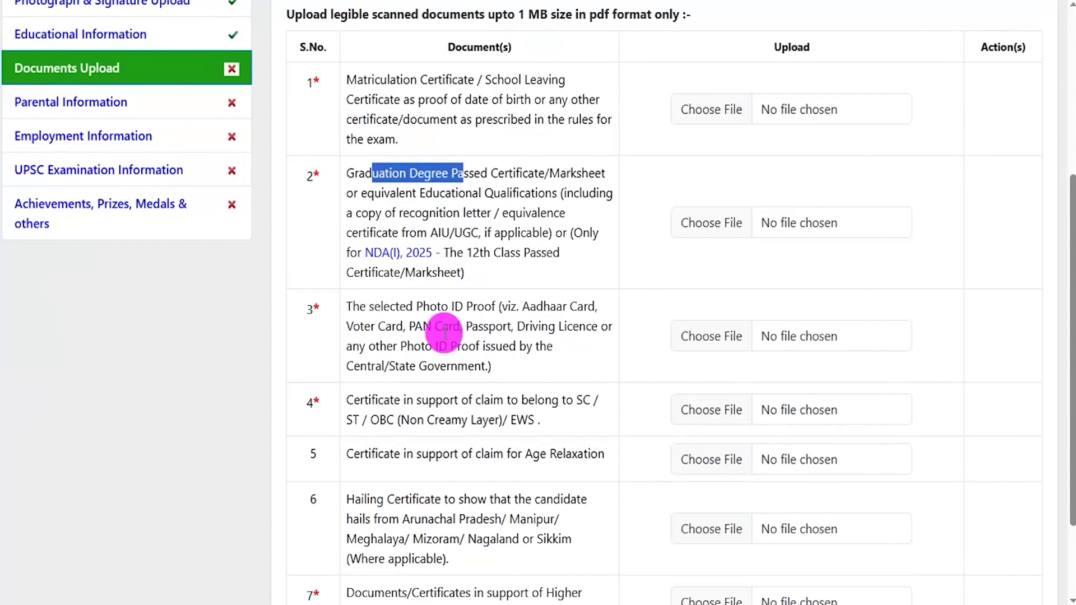
- Highlight the photo ID proof and SC/ST/OBC/EWS category certificate requirements
drag(374, 307, 485, 304)
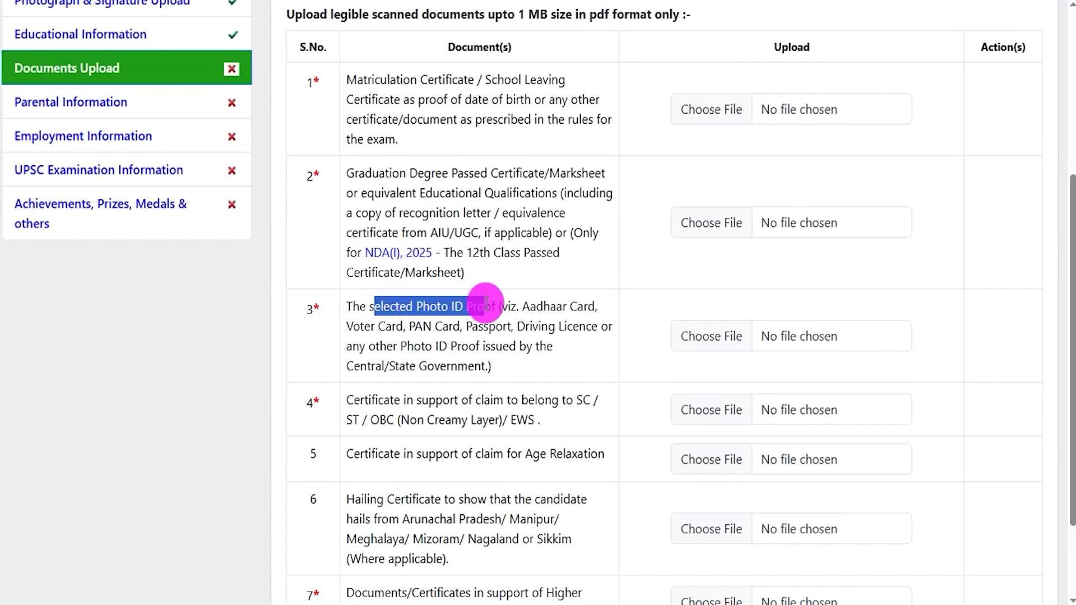
drag(372, 400, 399, 400)
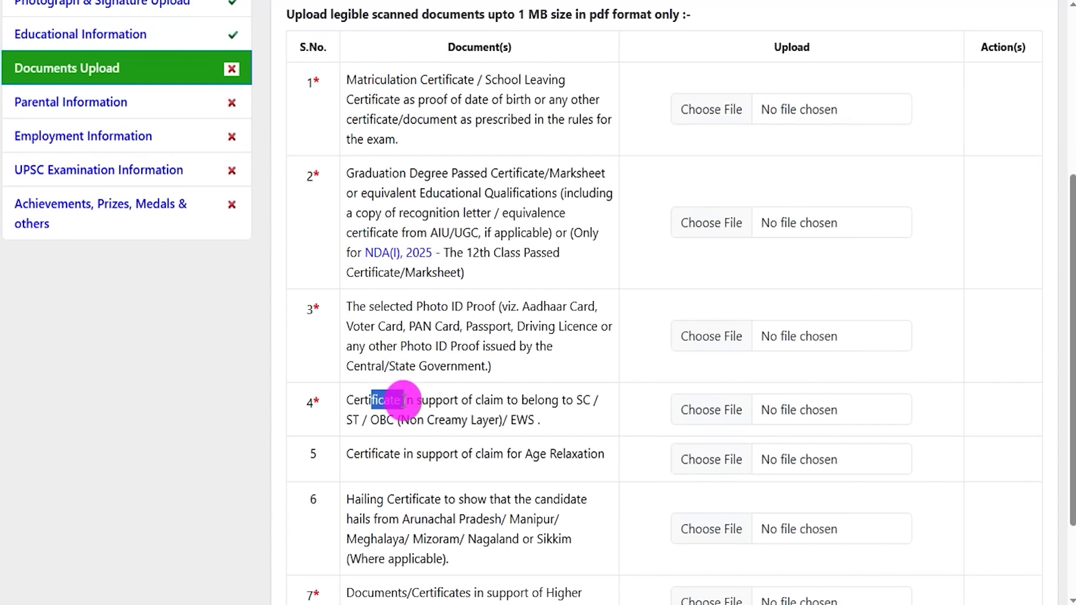
drag(396, 415, 479, 362)
scroll(514, 411, down, 2)
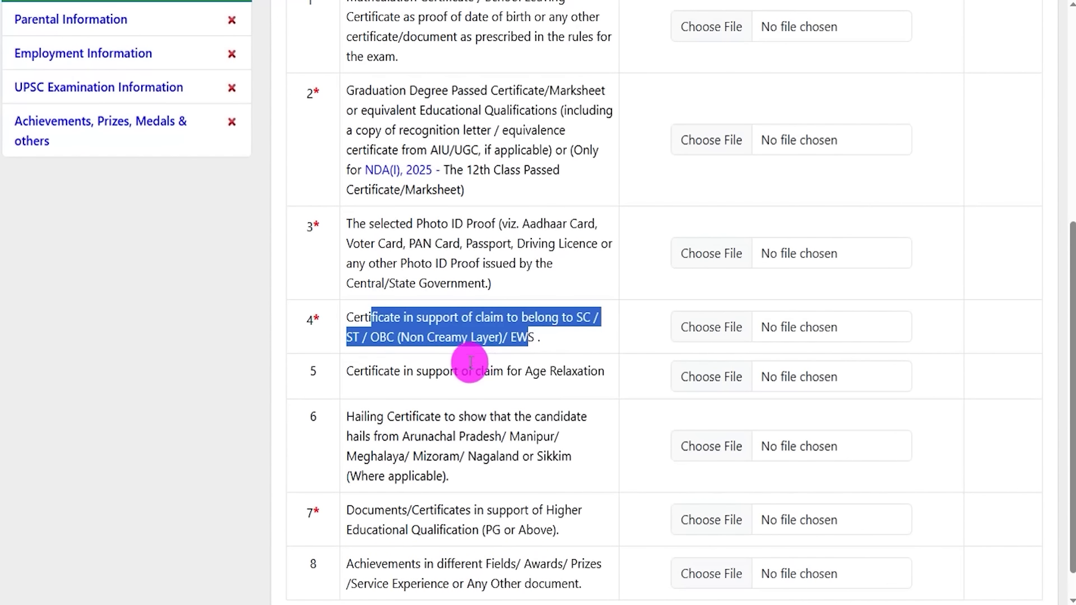
click(371, 370)
drag(371, 370, 515, 375)
scroll(512, 367, down, 1)
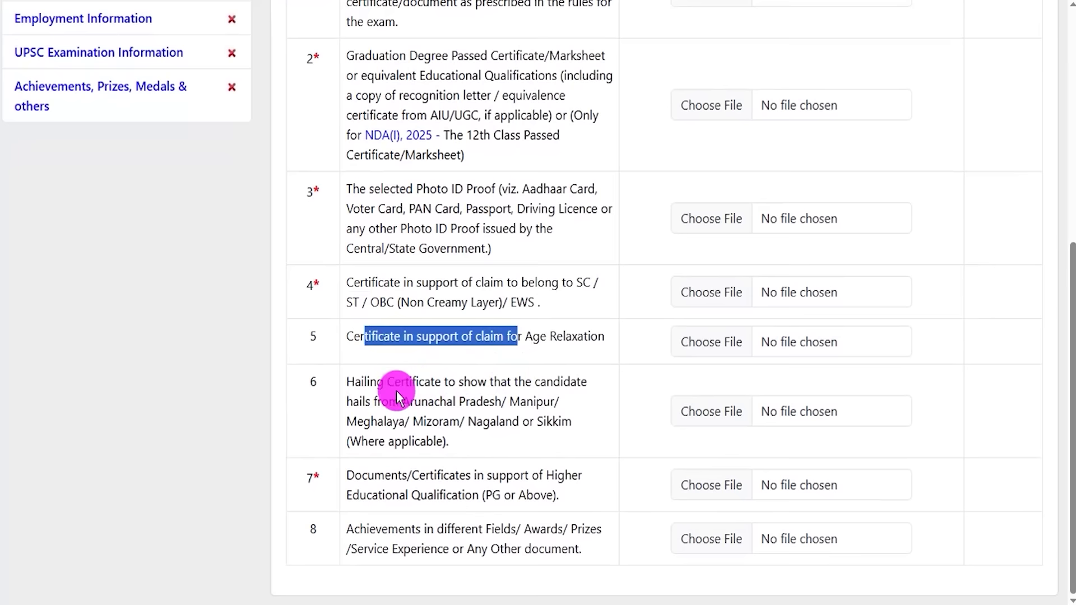
- Highlight the hailing certificate, PG or above qualification, and achievements and awards documents
drag(357, 384, 489, 418)
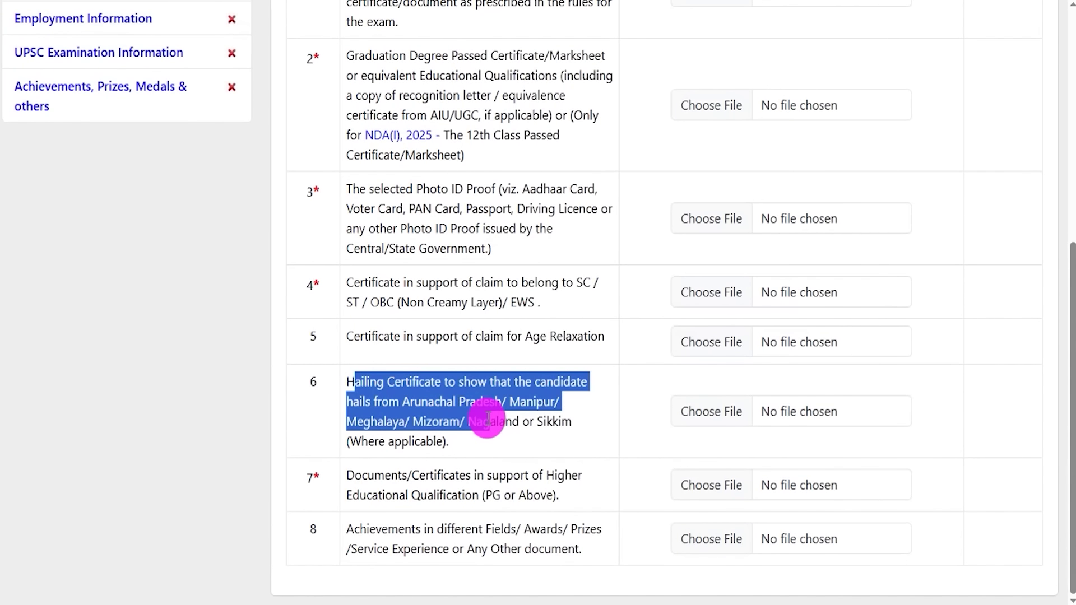
click(371, 473)
drag(371, 474, 496, 481)
drag(500, 491, 553, 498)
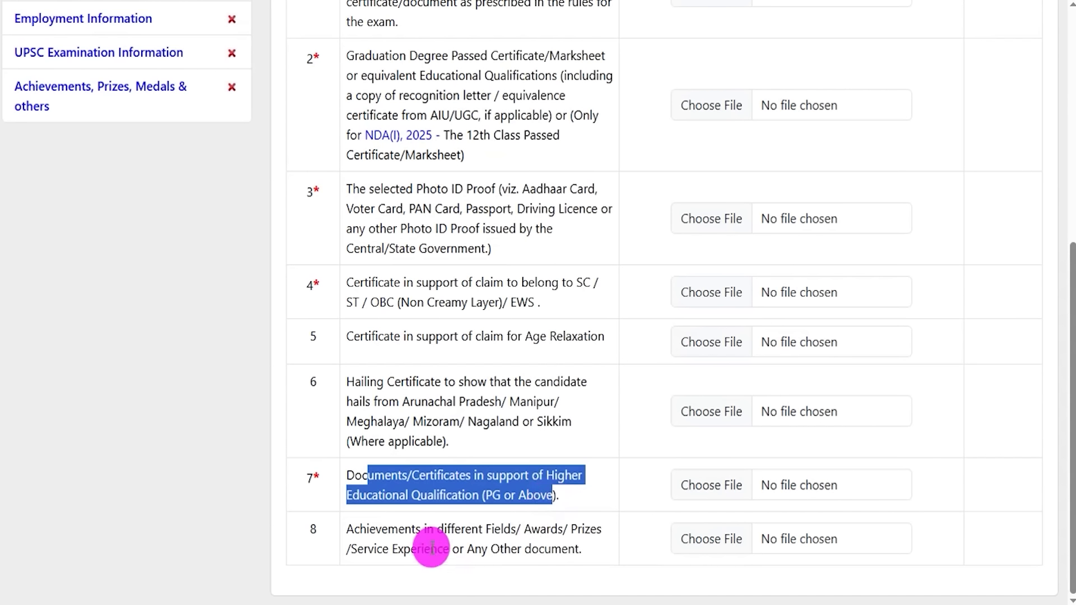
click(384, 530)
drag(383, 529, 553, 547)
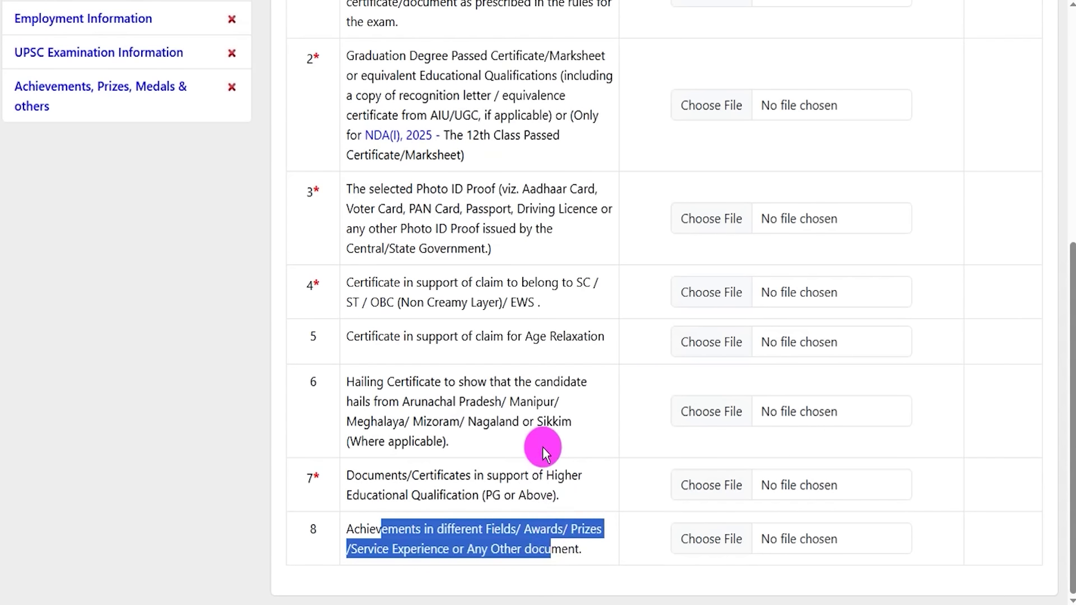
click(552, 402)
scroll(550, 401, up, 3)
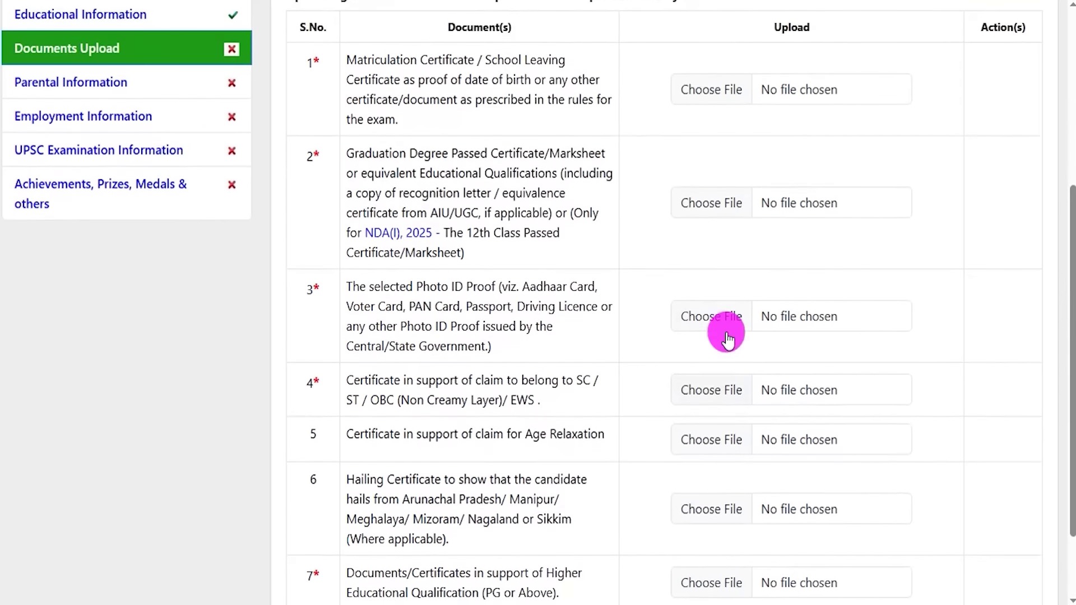
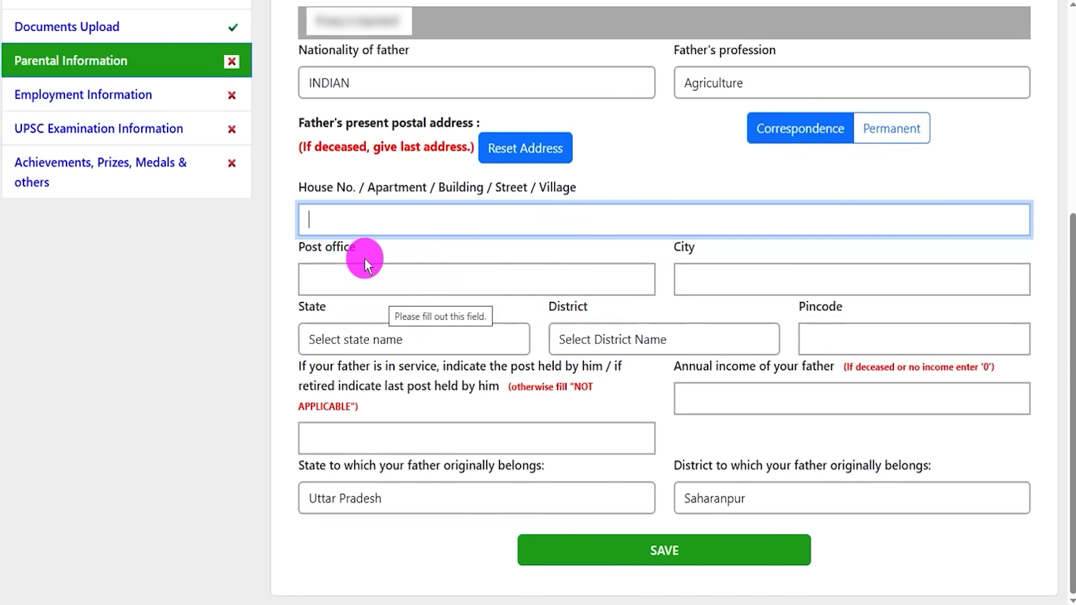
- Go through the father's address fields (house number, post office, city, state, district, pincode) and post held
drag(305, 185, 367, 197)
click(336, 222)
click(343, 271)
click(691, 283)
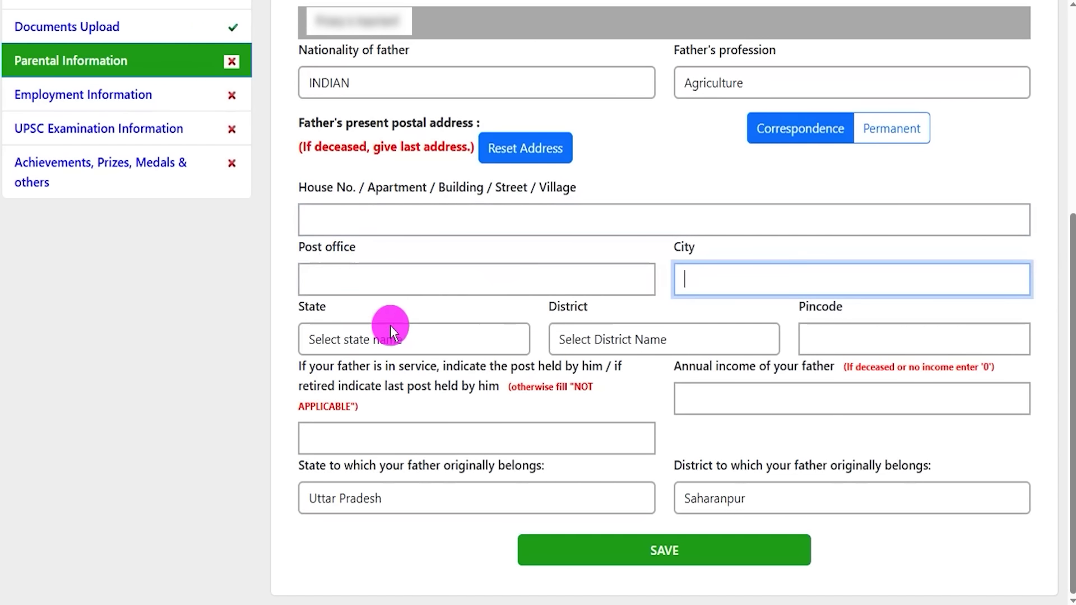
click(423, 338)
click(652, 336)
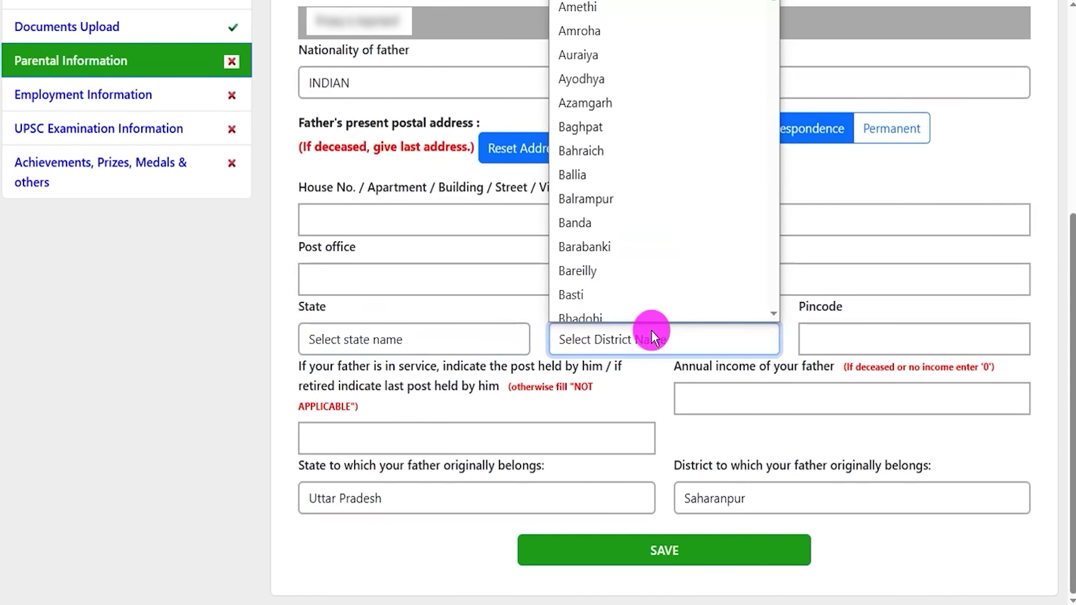
click(828, 337)
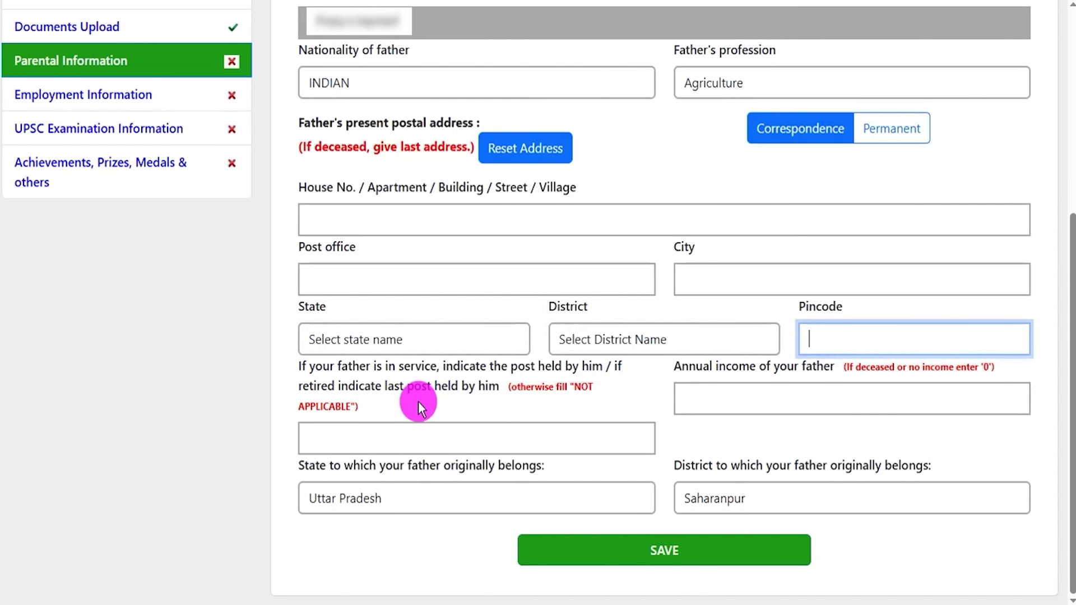
drag(352, 388, 396, 435)
click(402, 439)
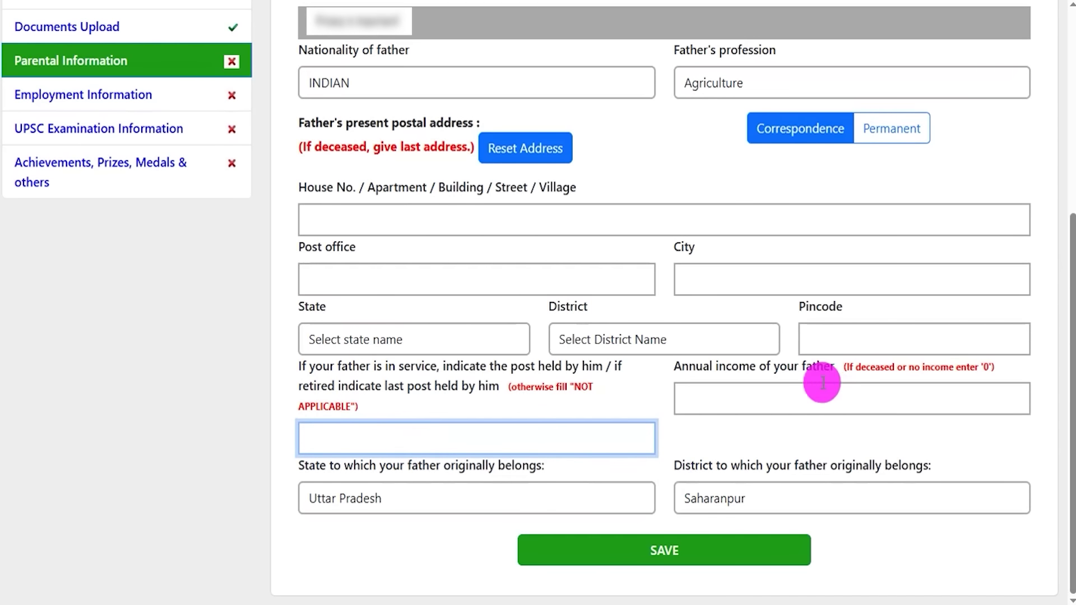
- Enter 0 as father's annual income, keeping Uttar Pradesh and Saharanpur as origin state and district
drag(690, 368, 781, 374)
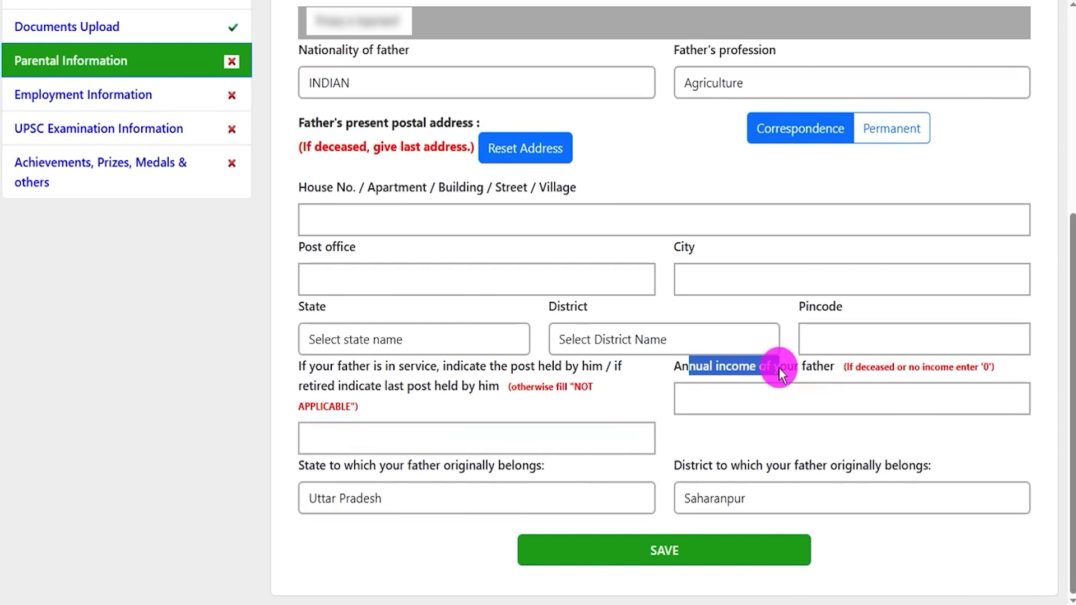
click(765, 402)
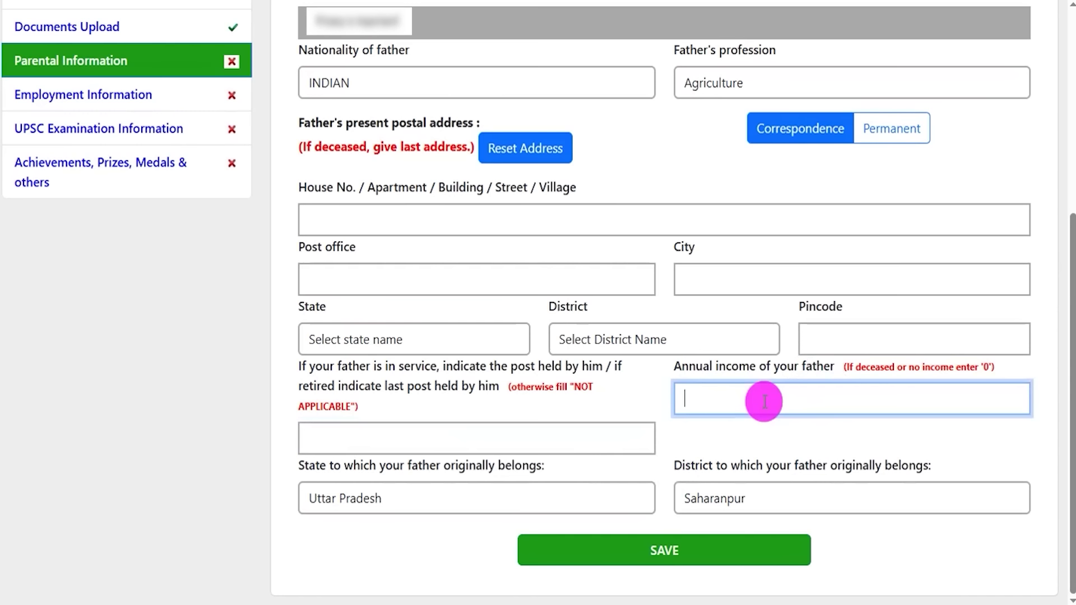
text(0)
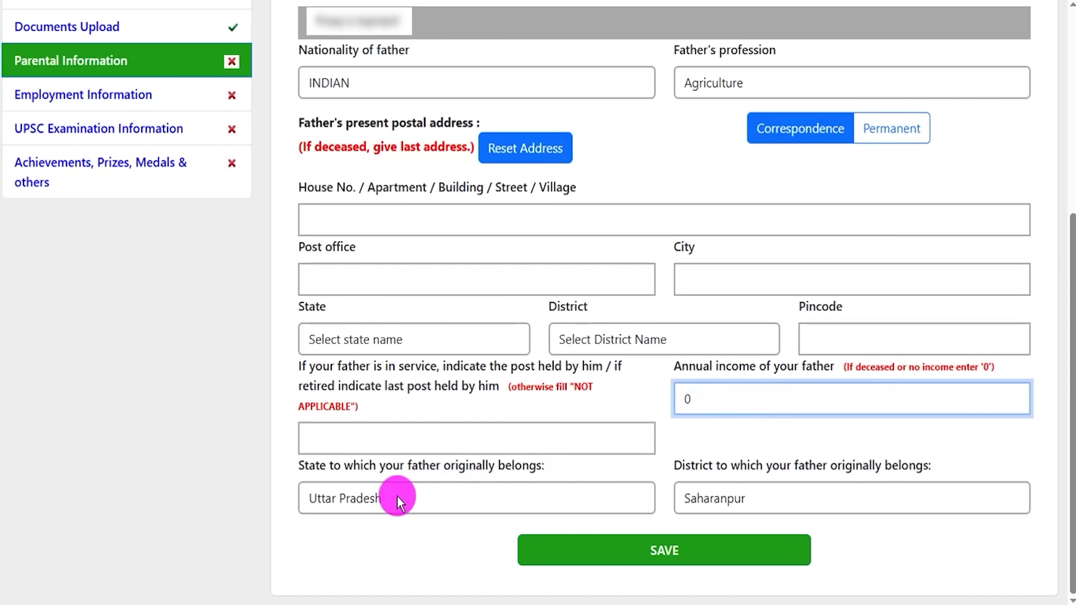
click(396, 498)
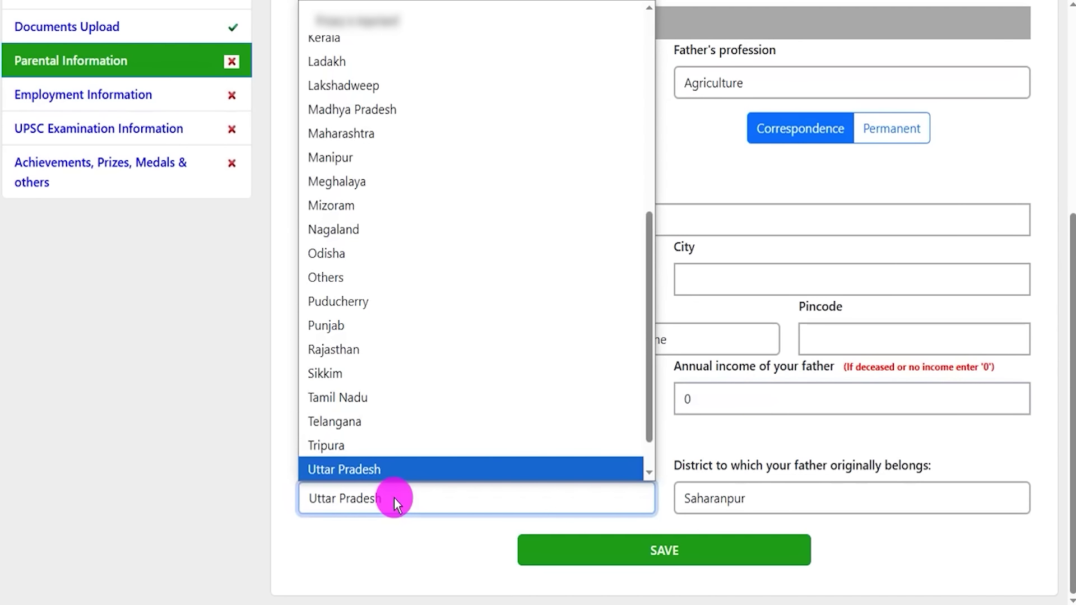
click(395, 498)
click(769, 499)
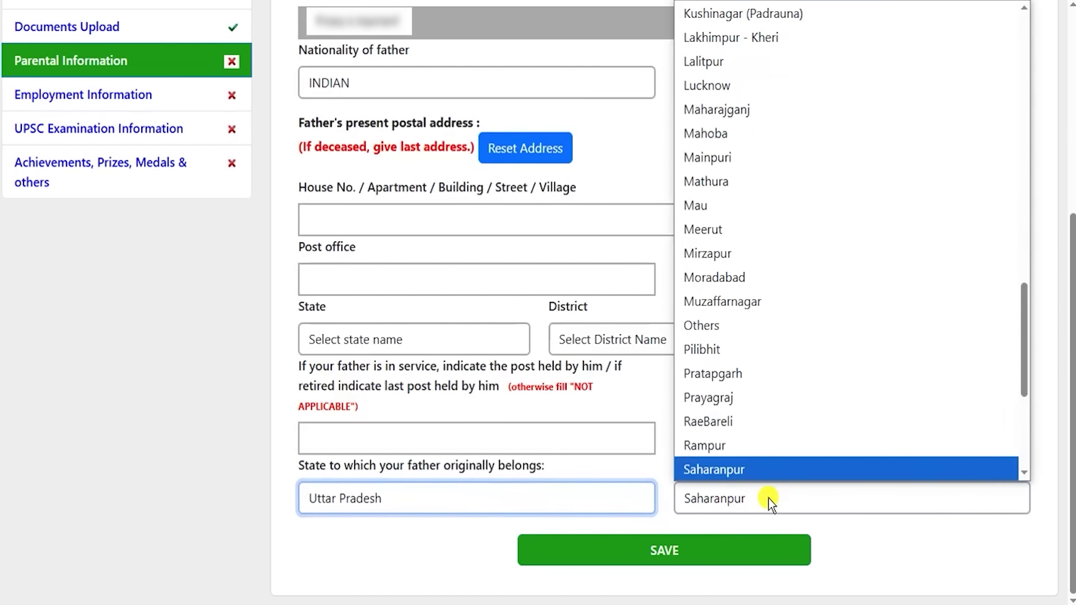
click(768, 496)
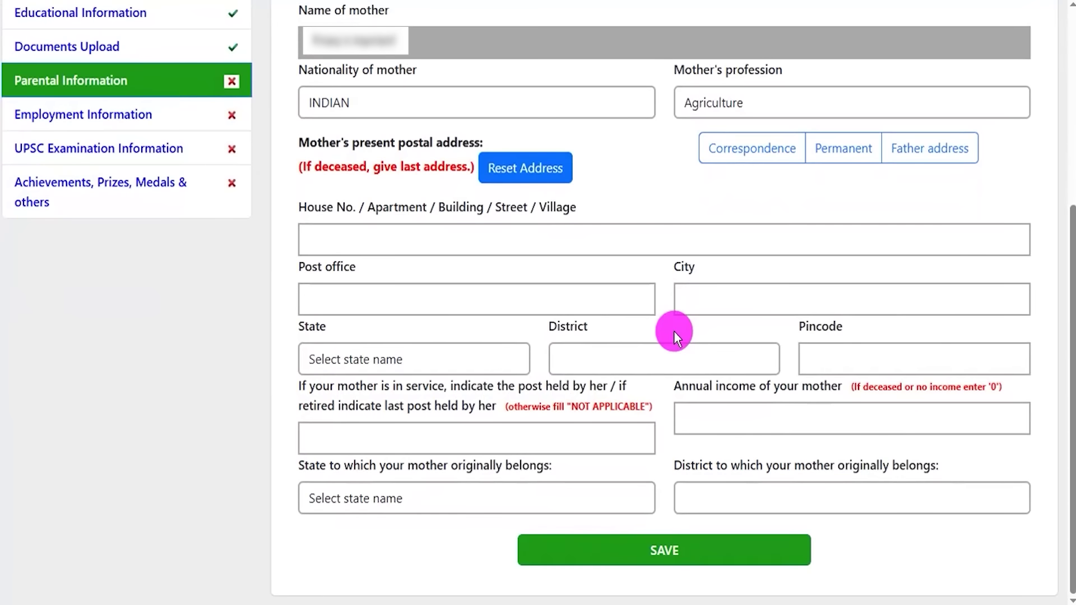
click(391, 112)
click(390, 111)
click(735, 101)
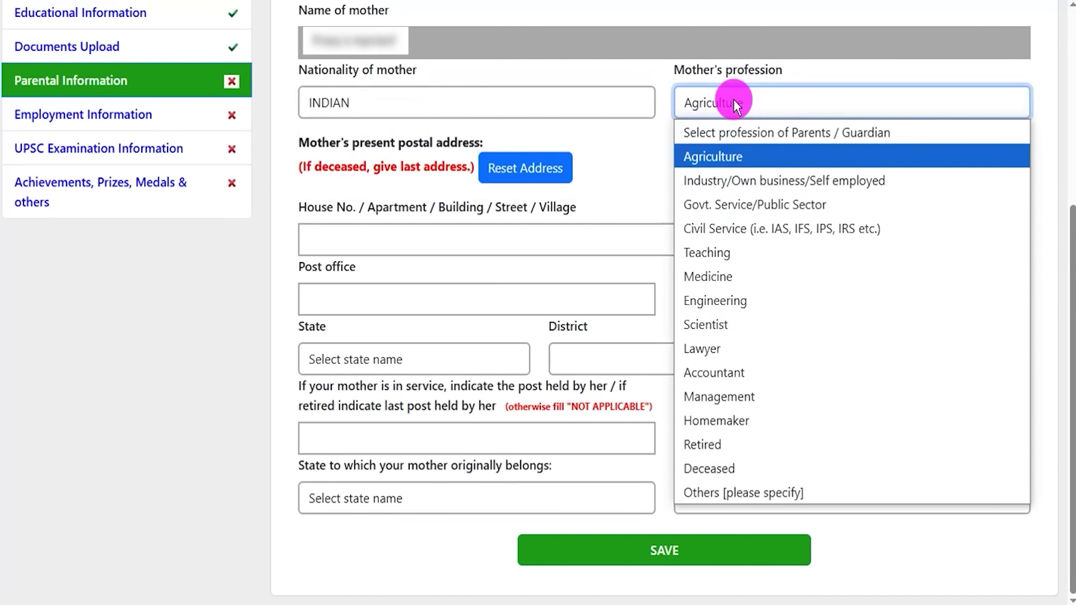
click(734, 100)
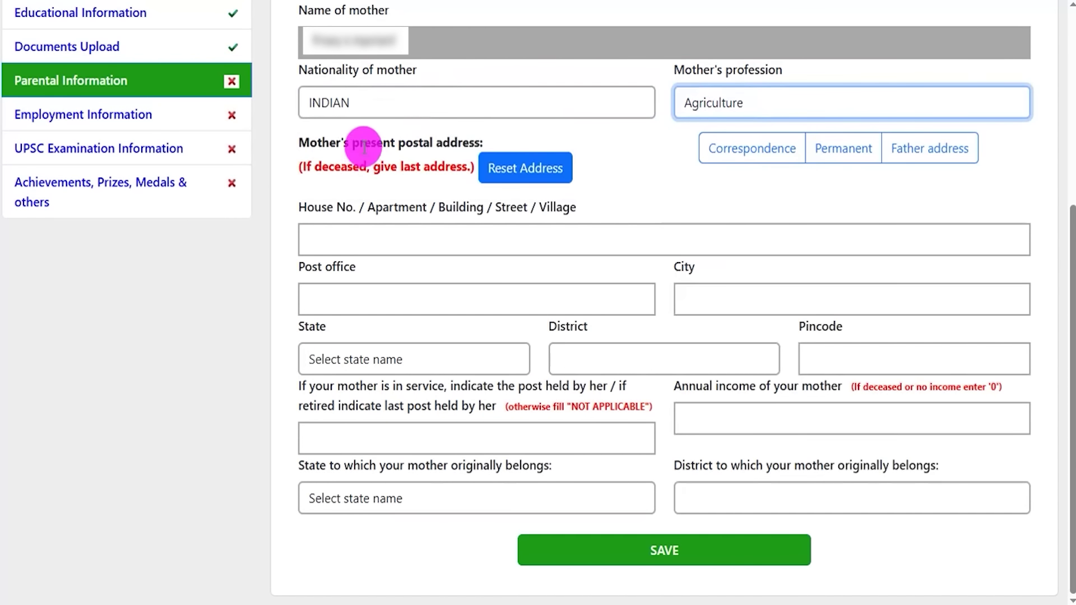
drag(335, 138, 376, 143)
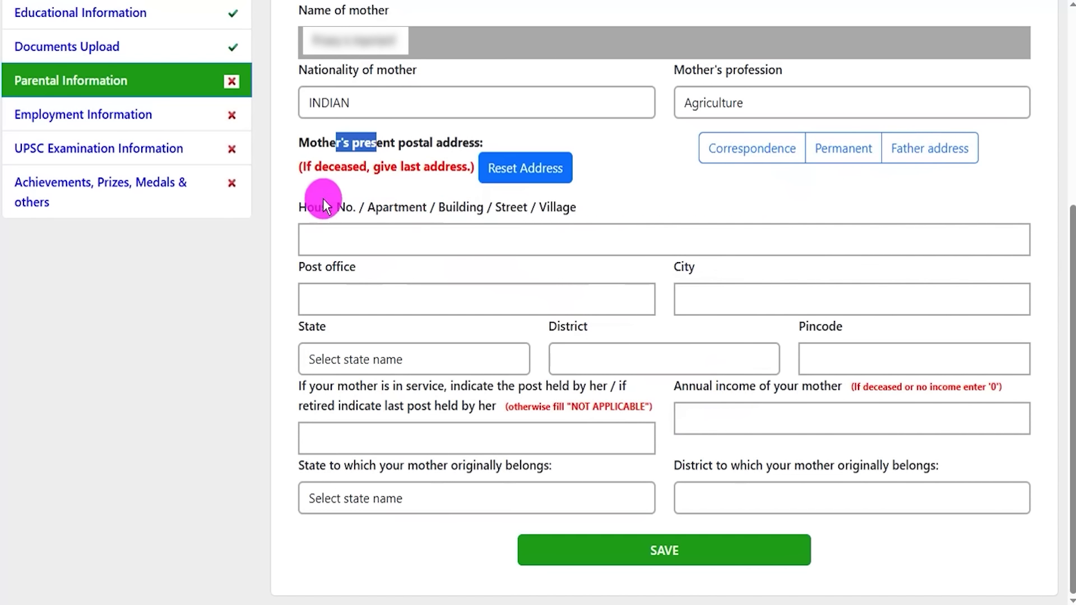
drag(316, 207, 429, 209)
drag(301, 271, 357, 267)
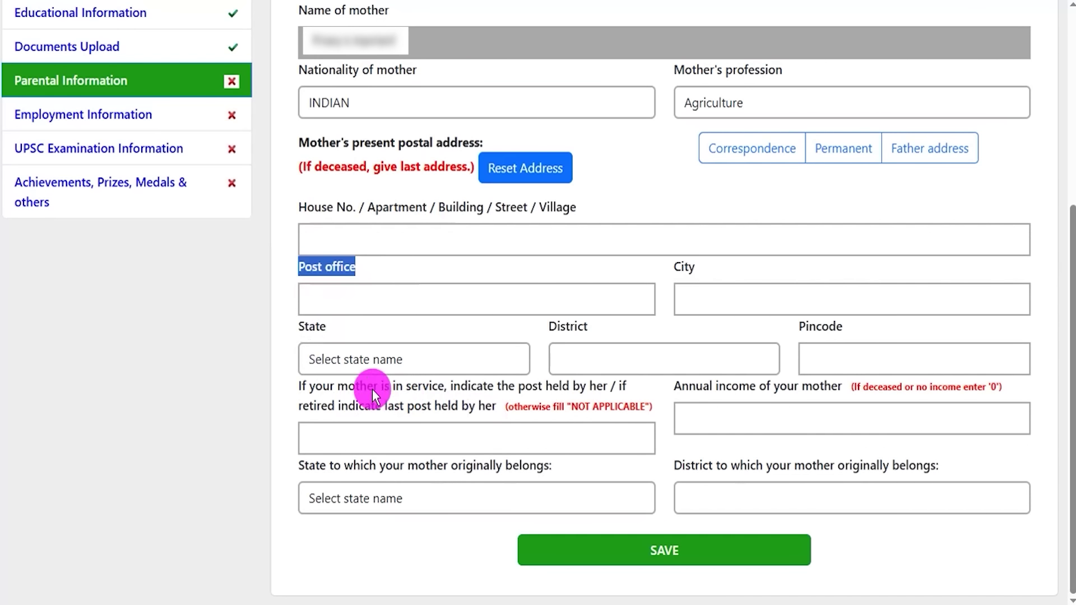
click(336, 389)
drag(336, 389, 519, 392)
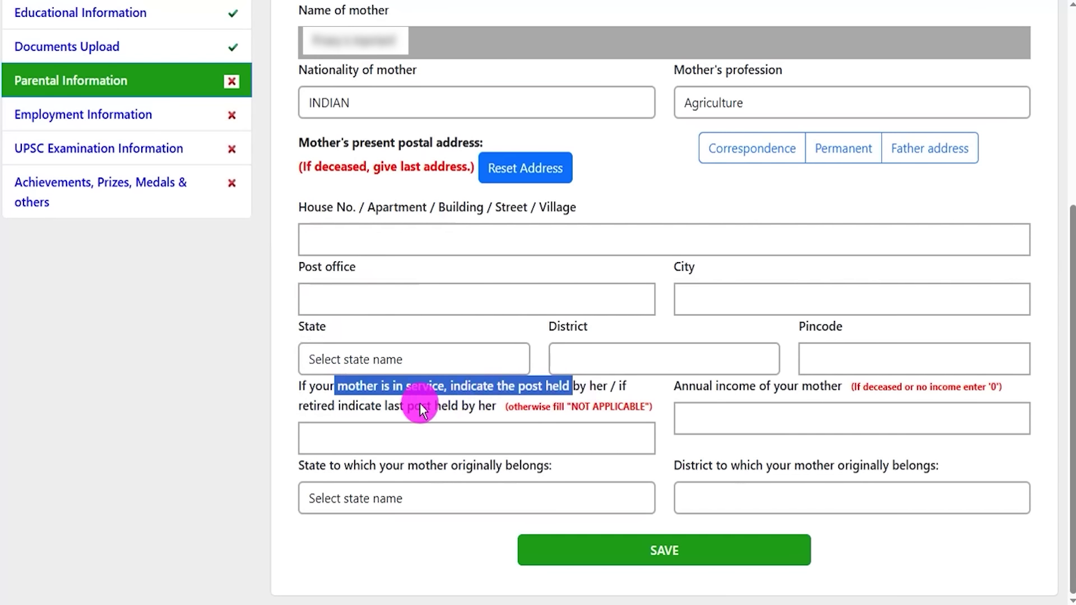
drag(348, 406, 388, 407)
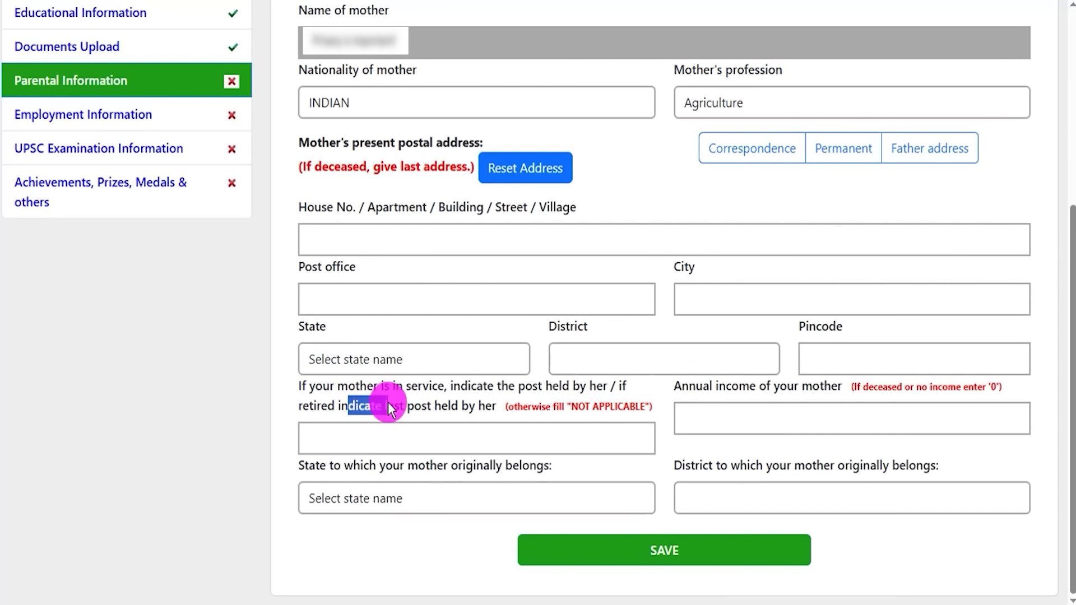
click(387, 438)
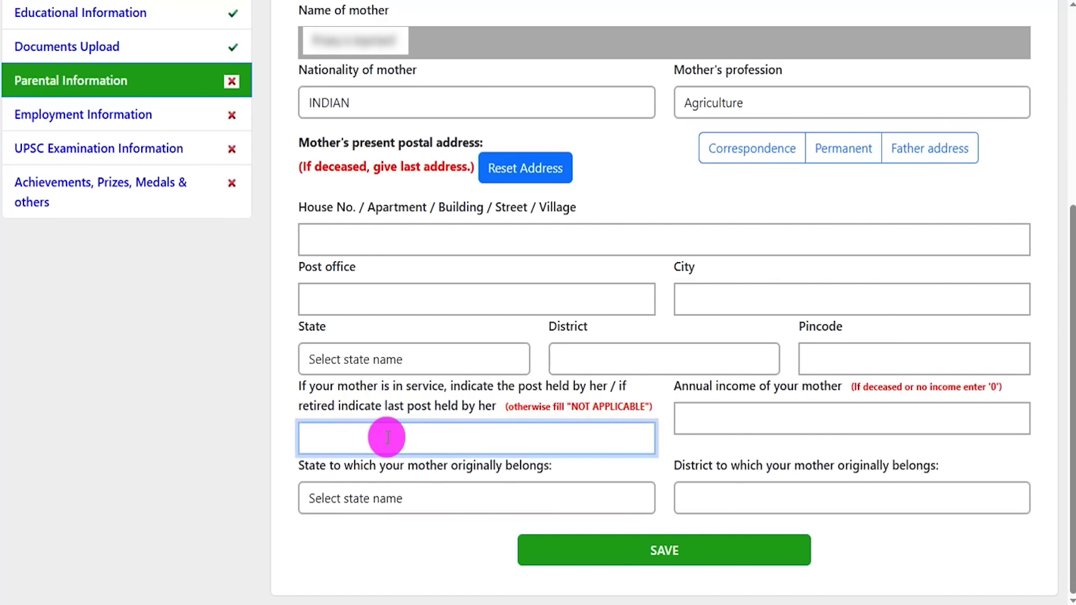
drag(689, 386, 771, 418)
click(771, 419)
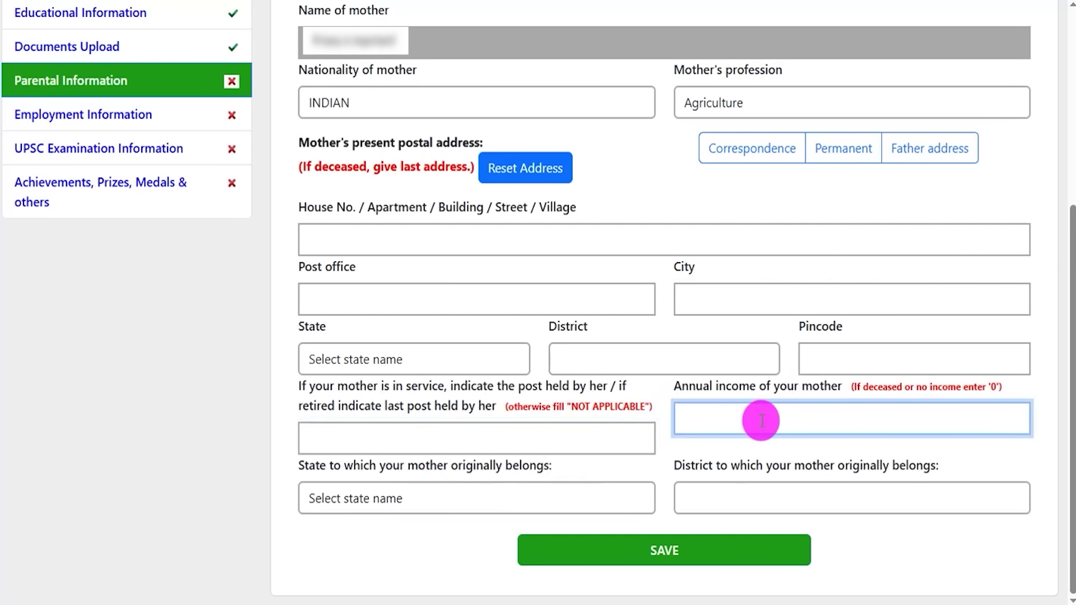
click(466, 499)
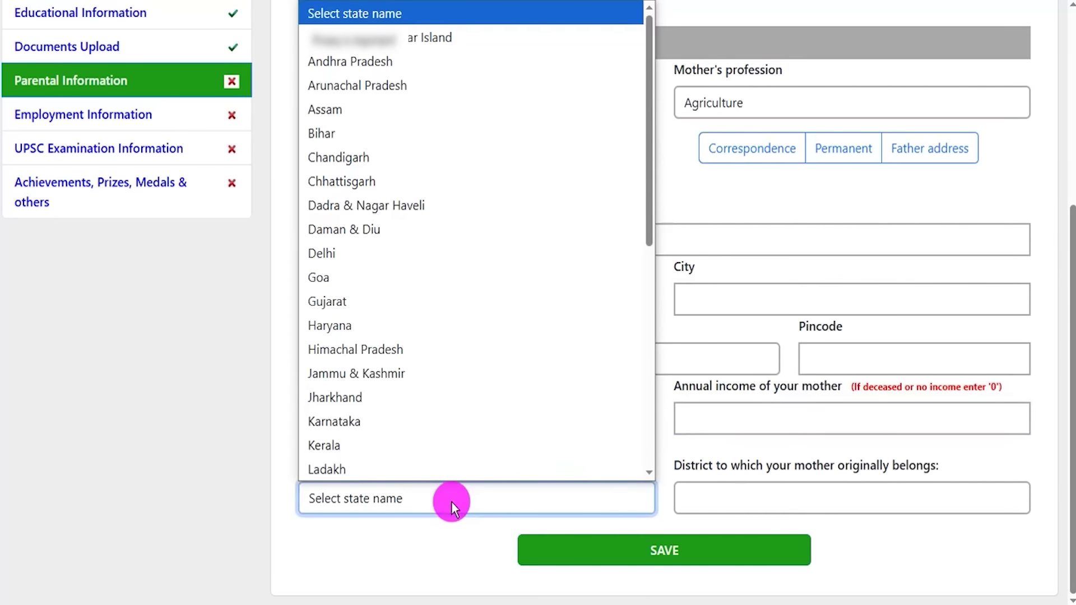
click(724, 496)
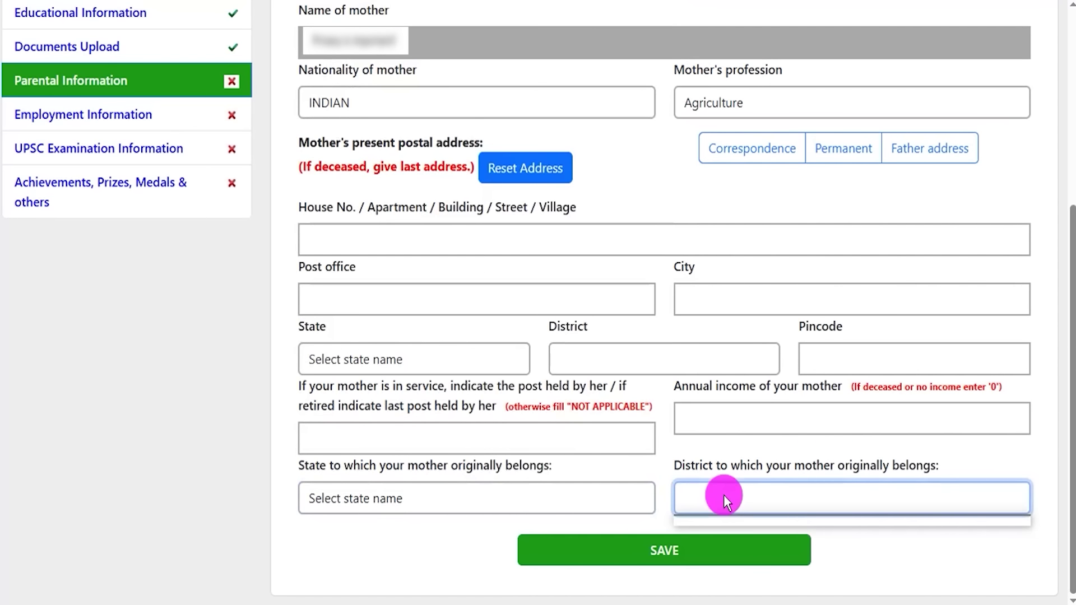
click(880, 558)
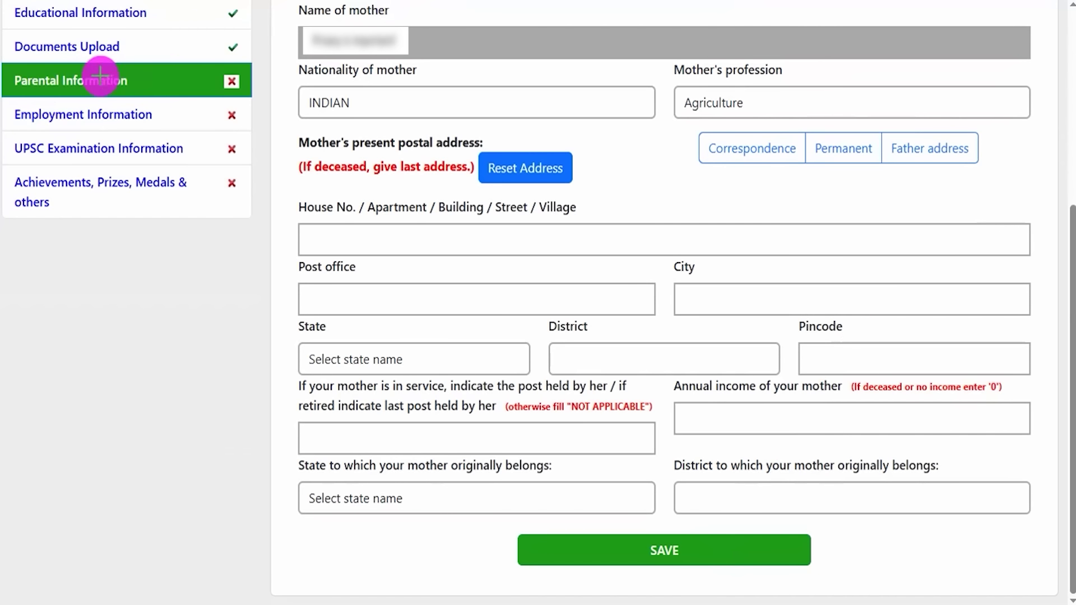
- In Employment Information, set present employment to Not Employed
click(191, 127)
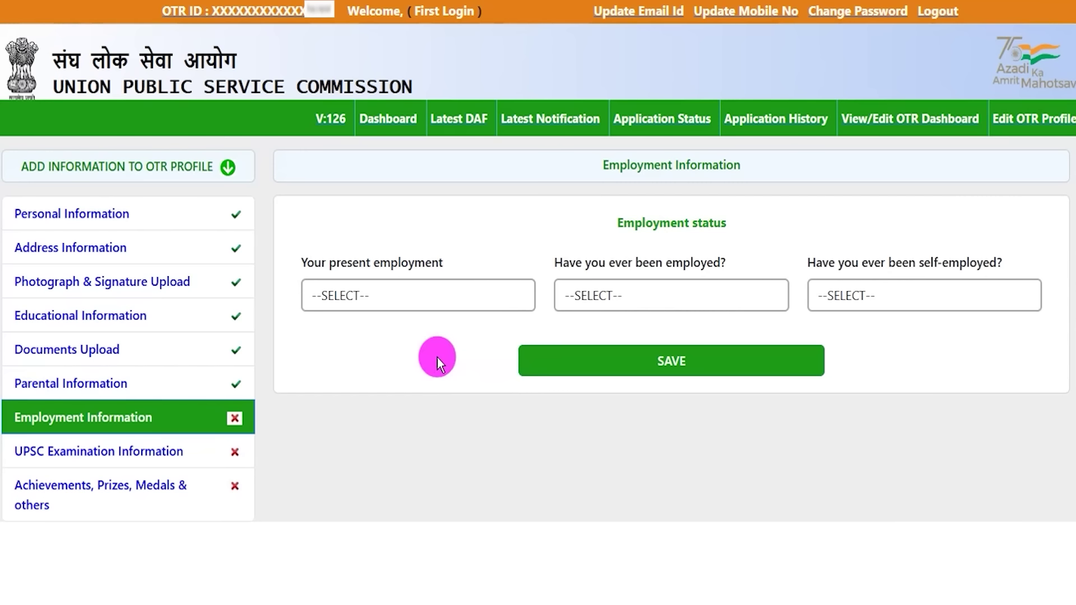
click(424, 300)
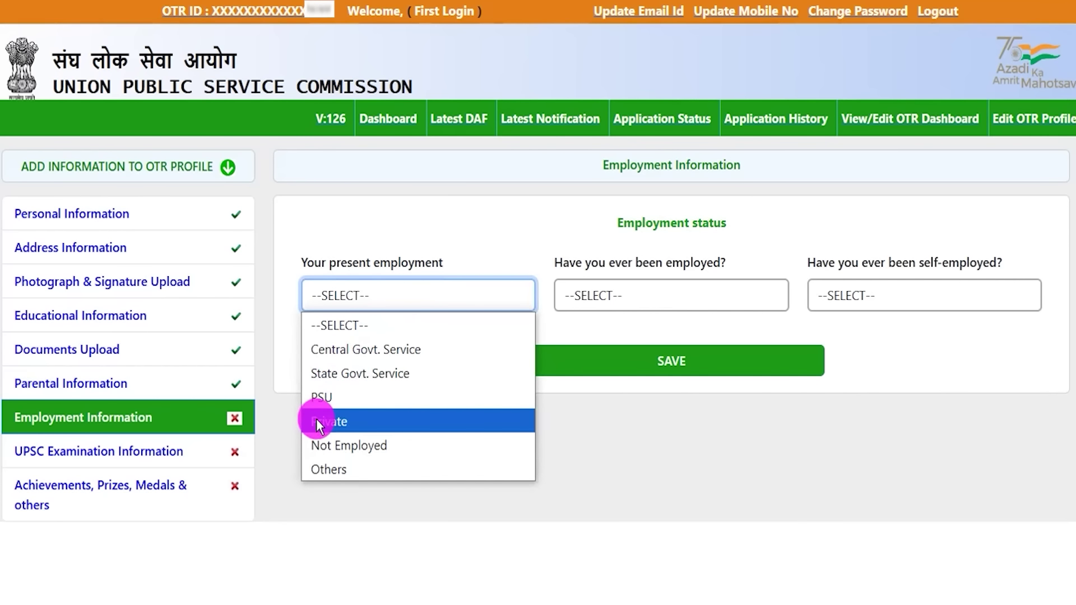
click(334, 348)
click(418, 291)
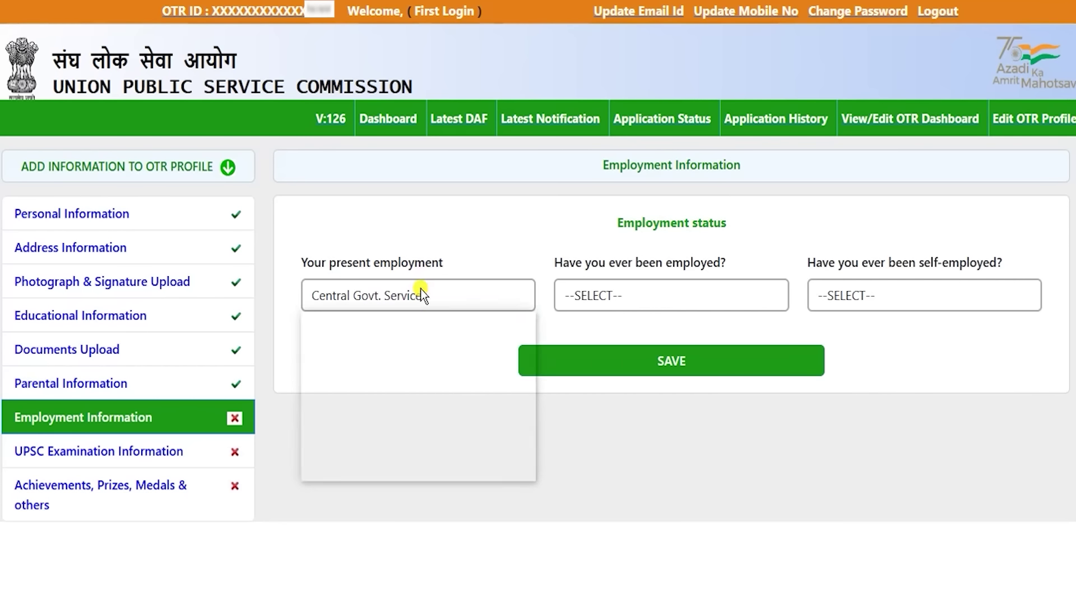
click(370, 444)
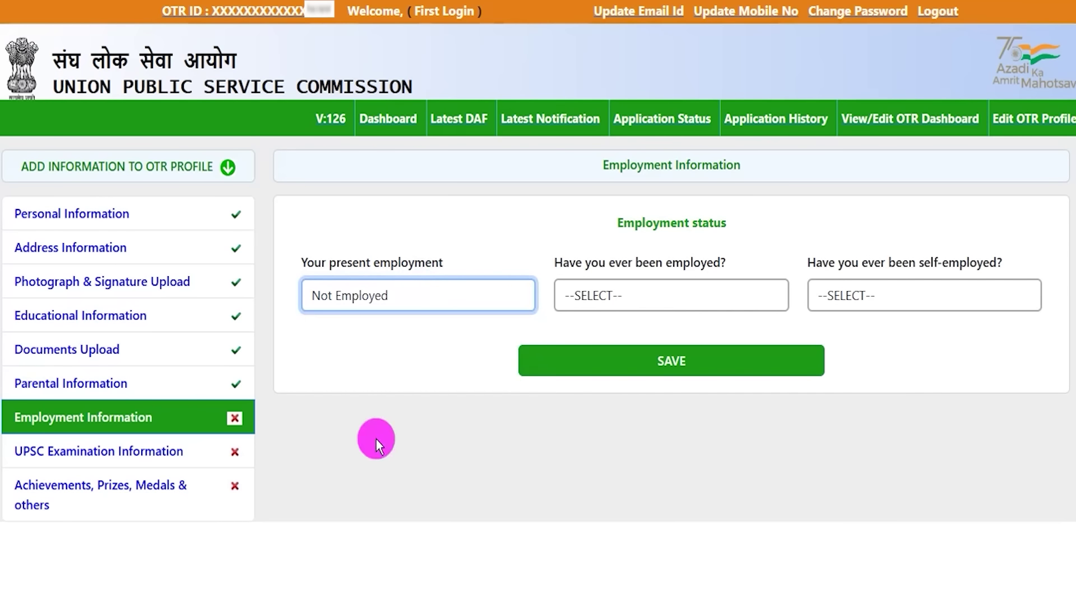
- Answer NO to ever having been employed, after previewing the Government/Public enterprise follow-ups
click(623, 297)
click(601, 350)
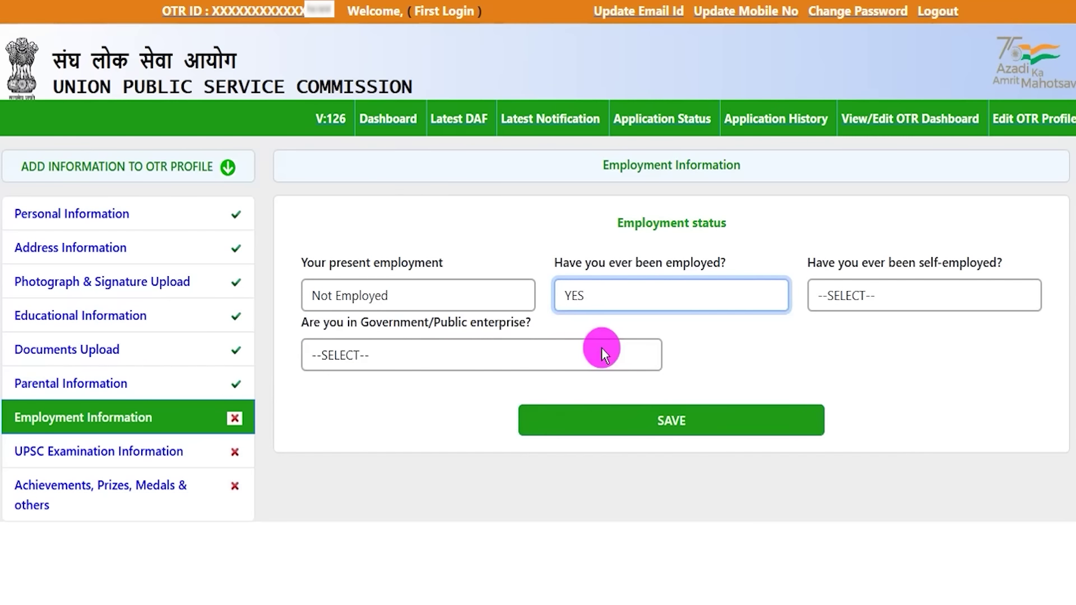
click(419, 352)
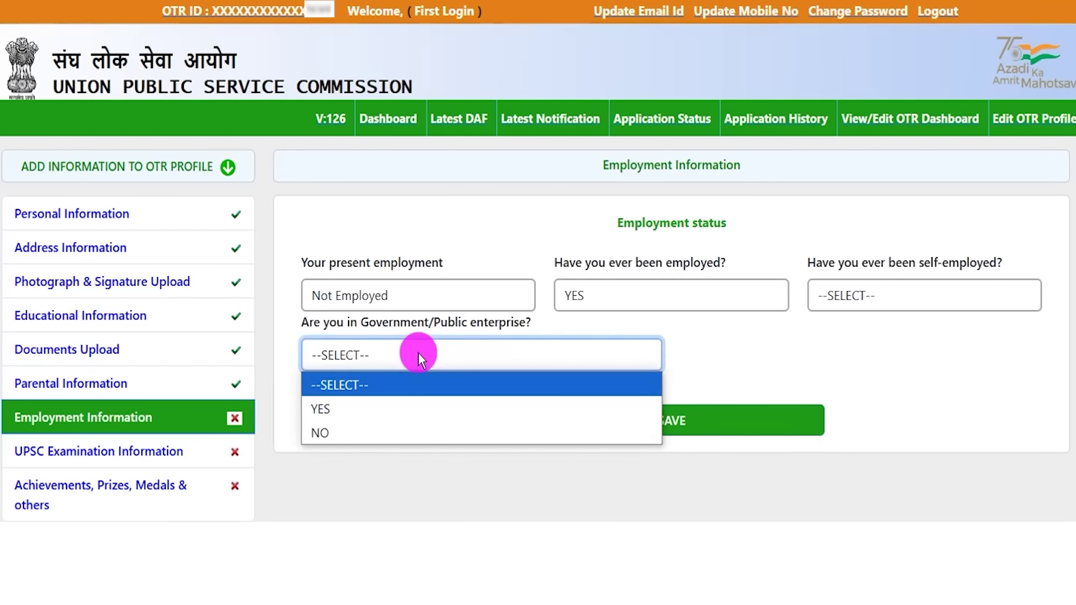
click(387, 412)
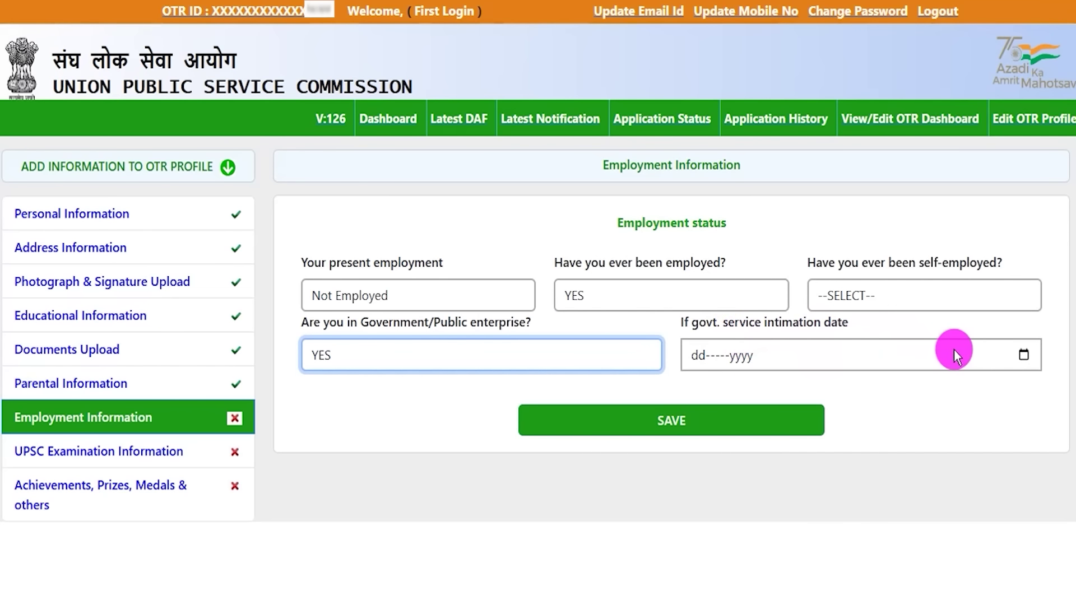
click(1022, 355)
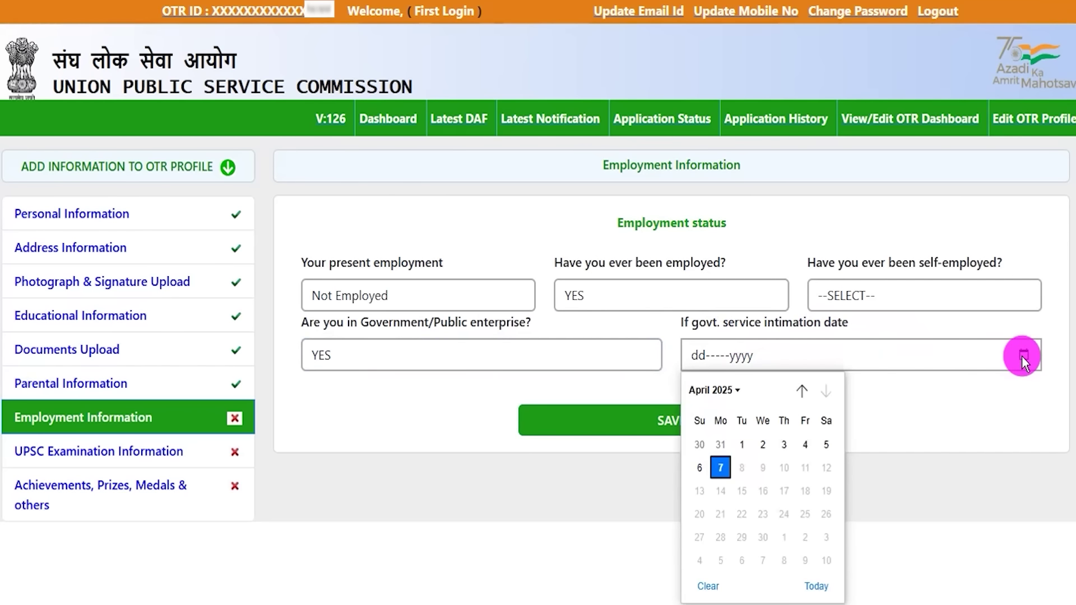
click(952, 406)
click(380, 361)
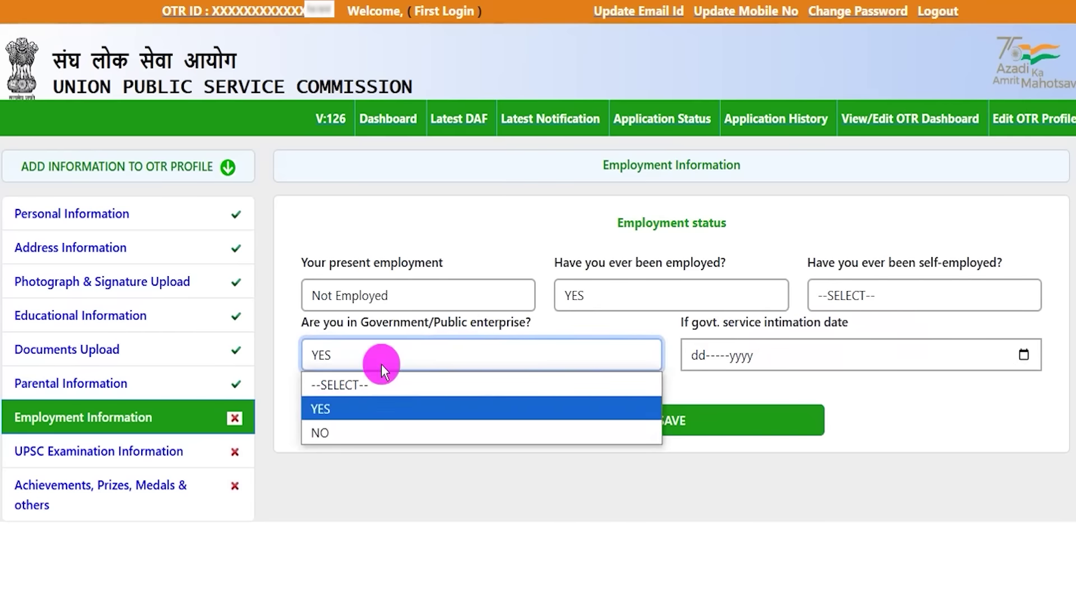
click(323, 432)
click(607, 294)
click(597, 372)
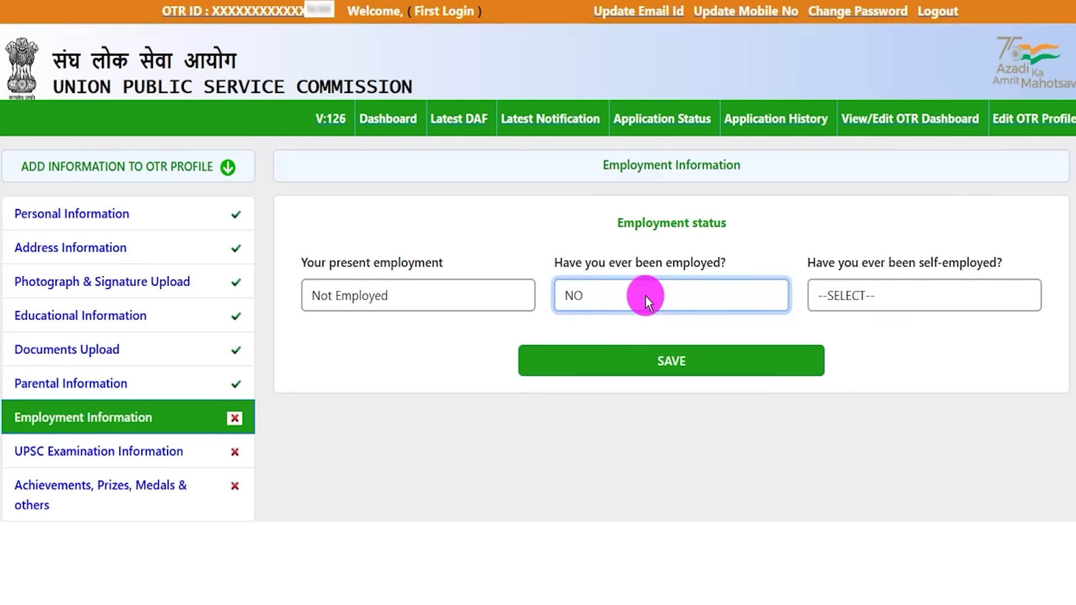
- Answer NO to self-employment and save the employment details
drag(839, 263, 942, 262)
click(884, 296)
click(853, 356)
click(853, 295)
click(843, 373)
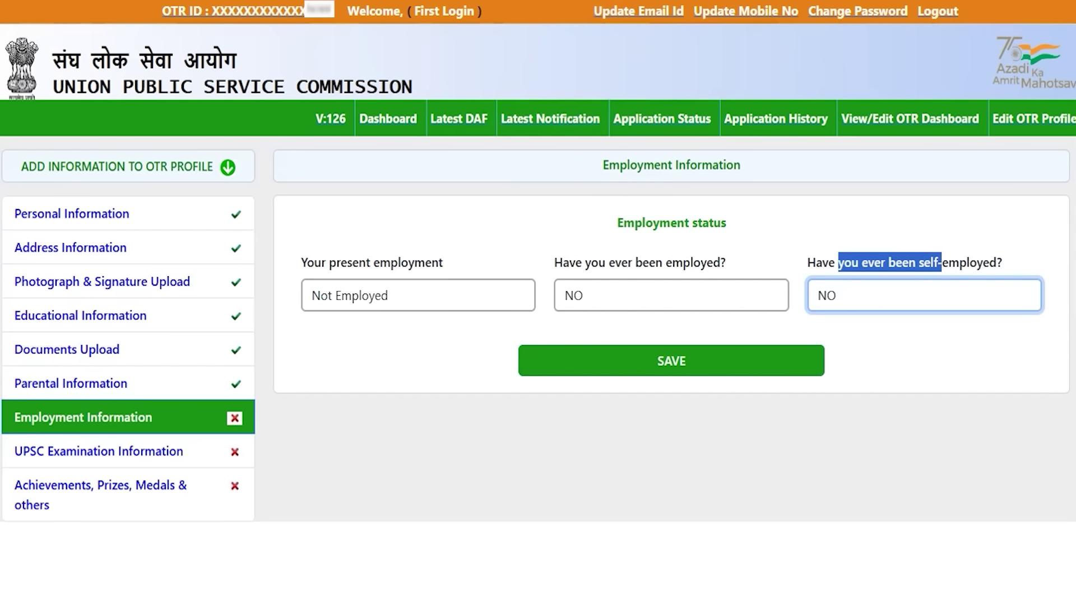
drag(352, 353, 580, 361)
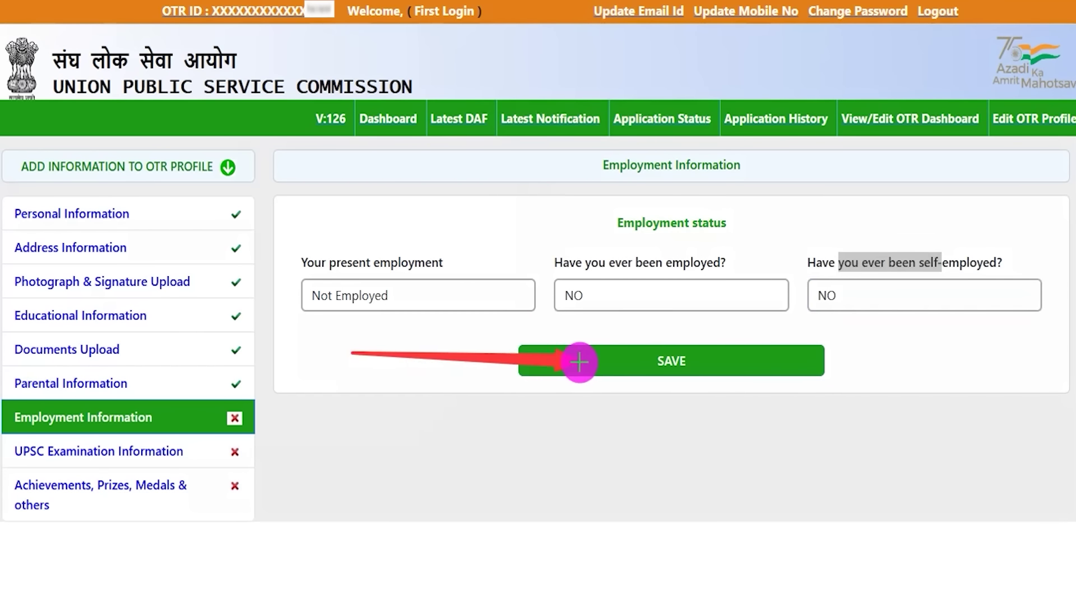
click(571, 364)
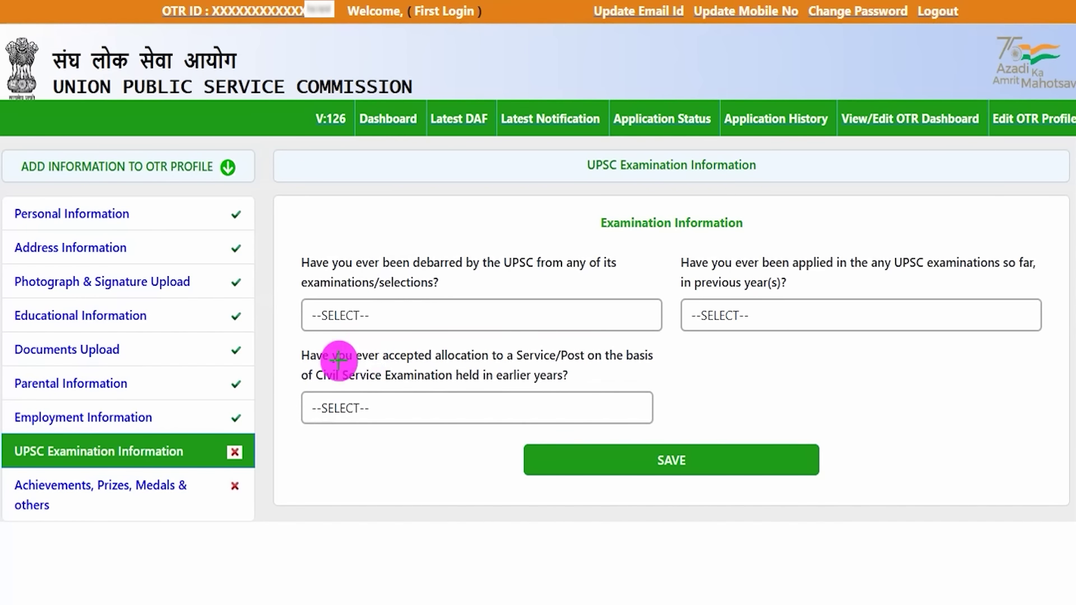
- Answer NO to being debarred by UPSC, after previewing the YES details field
mouse_move(9, 435)
mouse_down()
mouse_move(195, 447)
mouse_move(200, 467)
mouse_up()
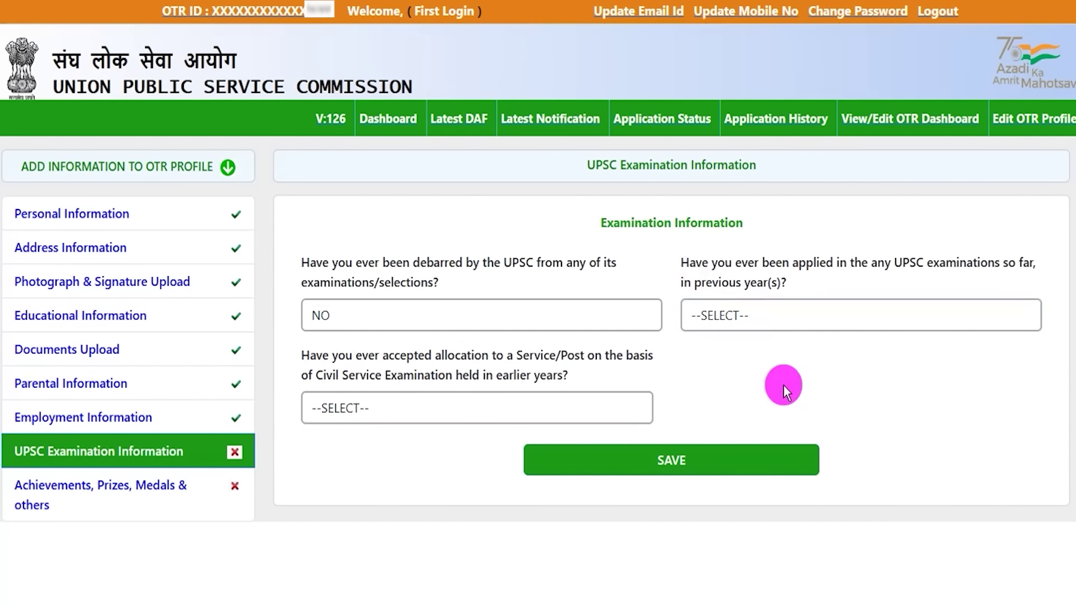
drag(329, 264, 433, 279)
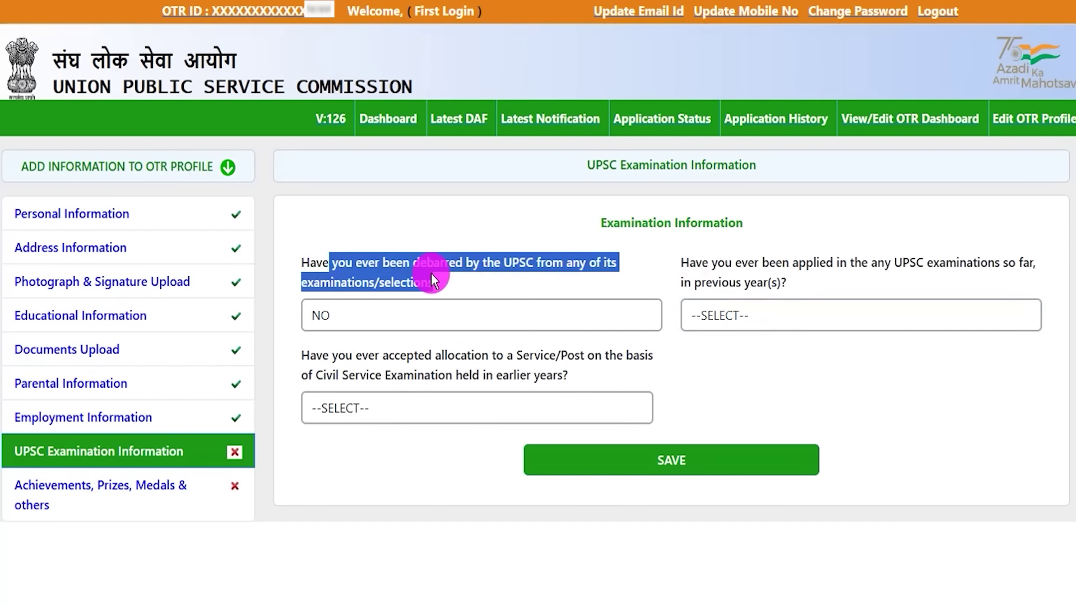
click(418, 320)
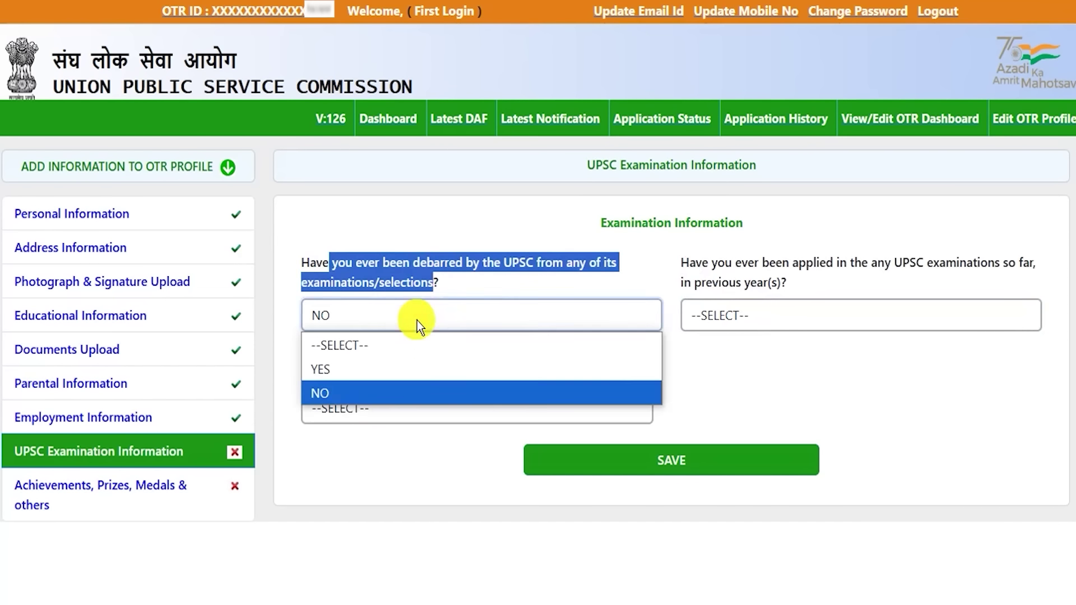
click(375, 369)
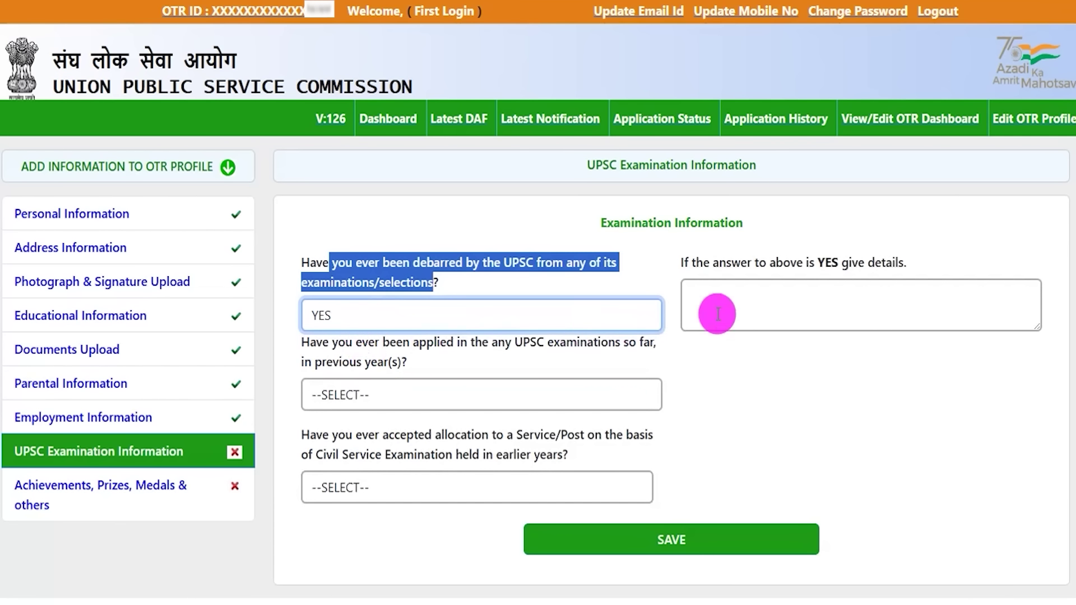
click(755, 302)
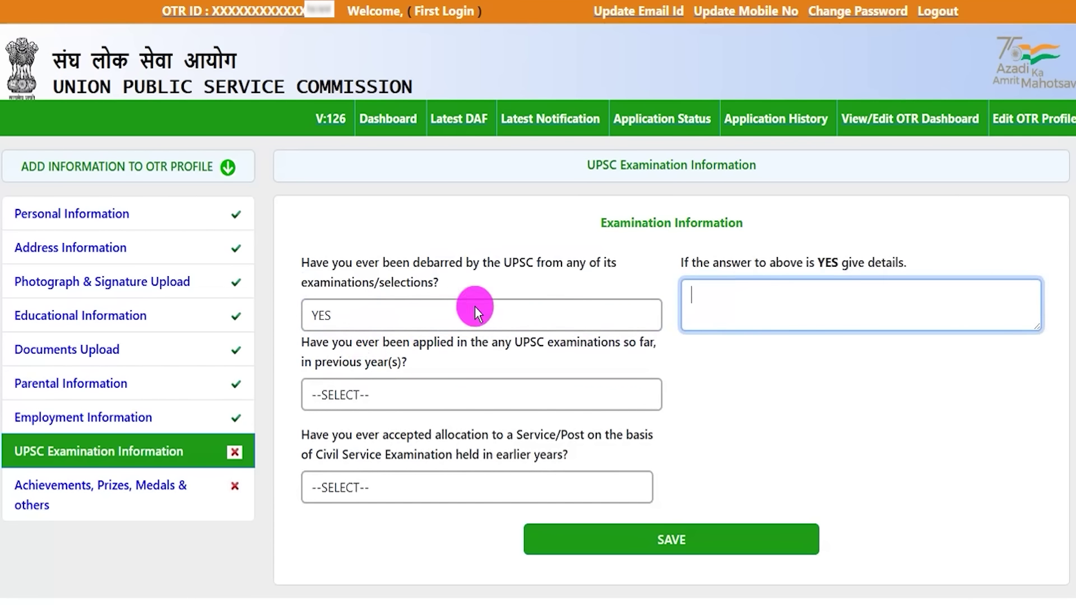
click(416, 310)
click(334, 389)
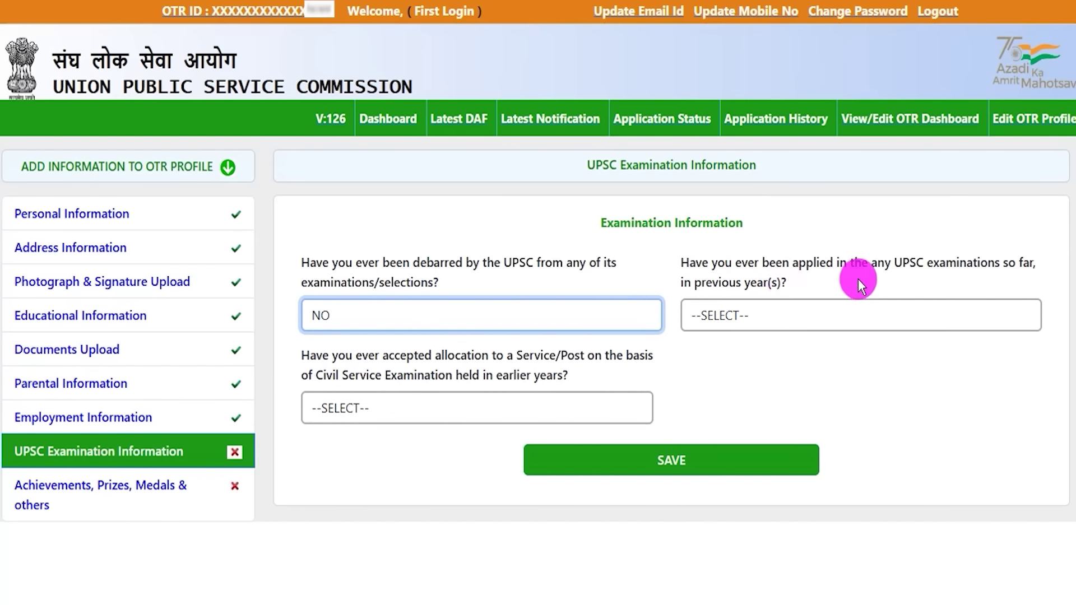
- Answer NO to having applied for UPSC exams before, after previewing the exam-name and attempts questions
drag(895, 268, 929, 266)
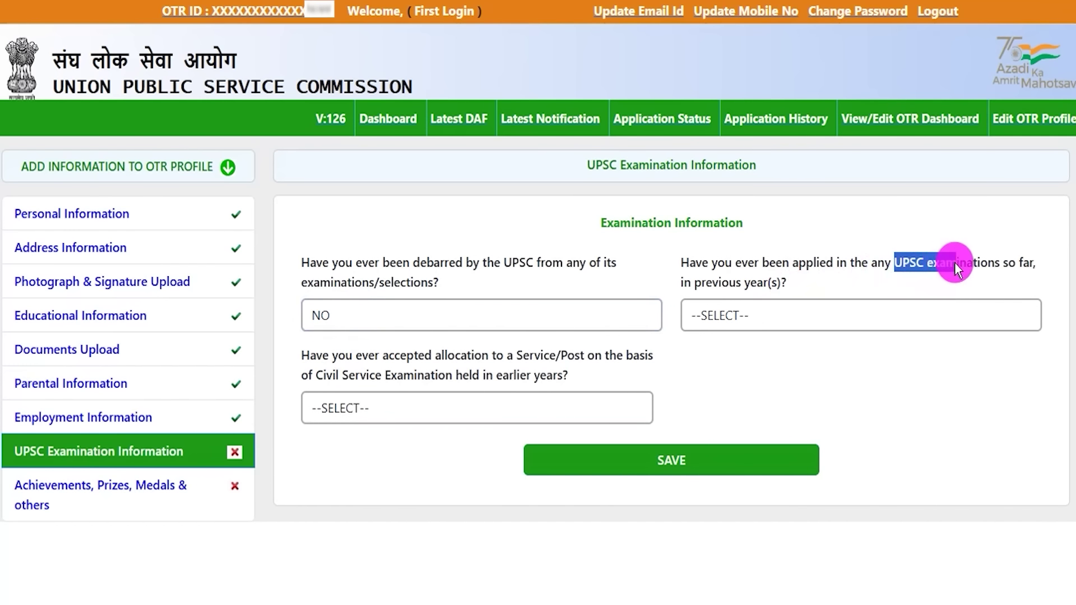
drag(1015, 259, 1018, 261)
click(764, 315)
click(741, 362)
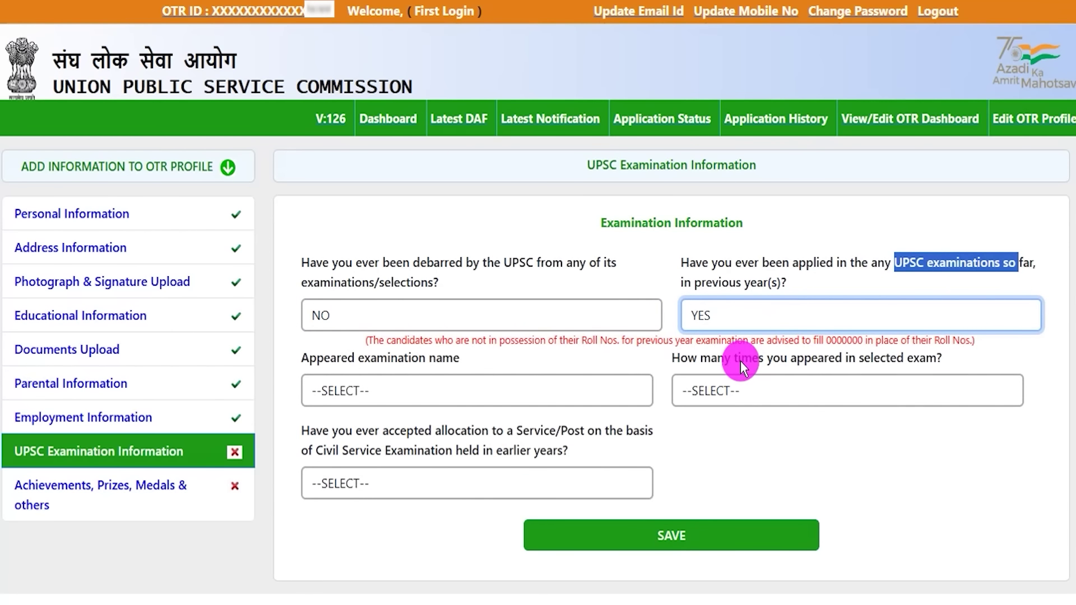
drag(336, 359, 435, 356)
click(431, 388)
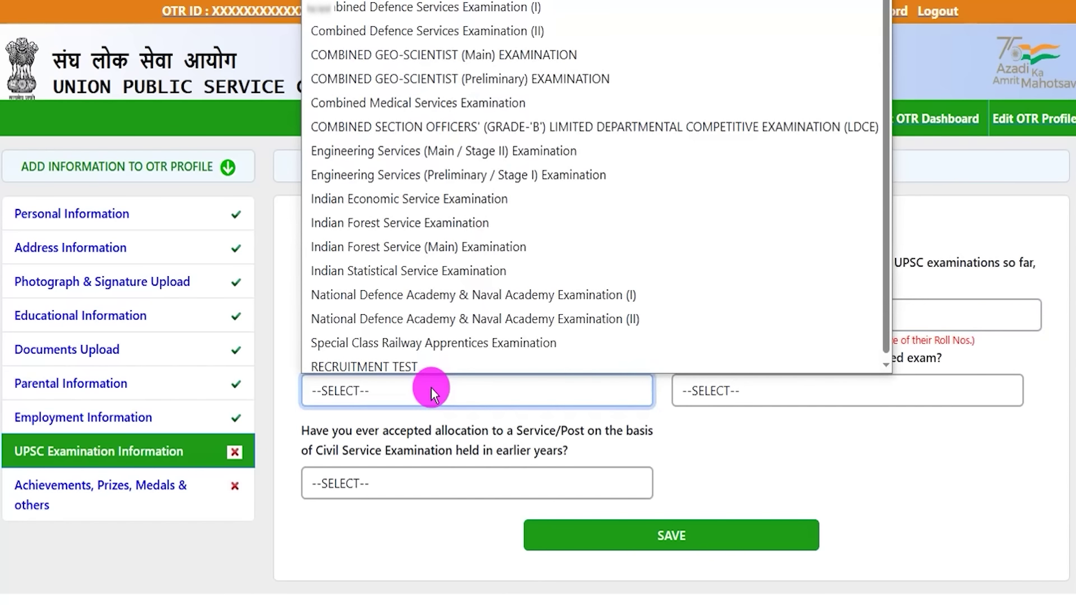
click(432, 388)
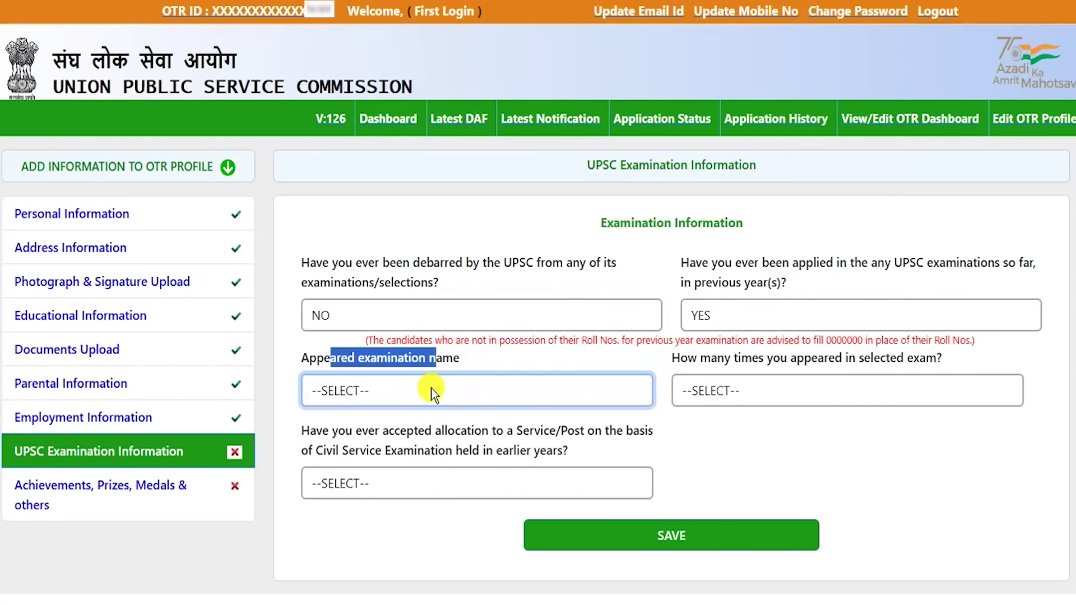
click(737, 395)
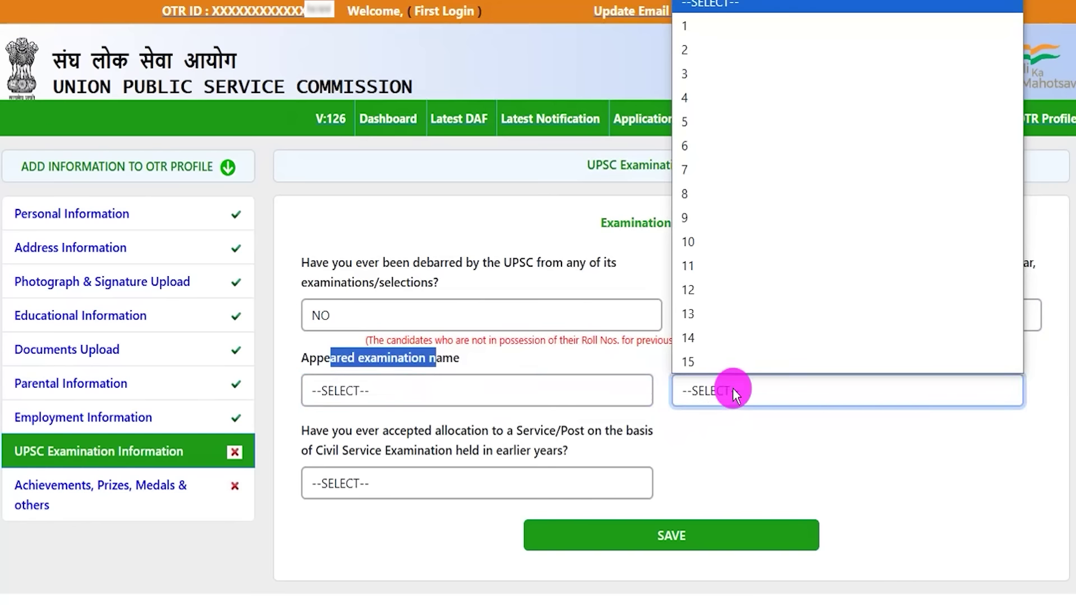
click(721, 457)
click(729, 323)
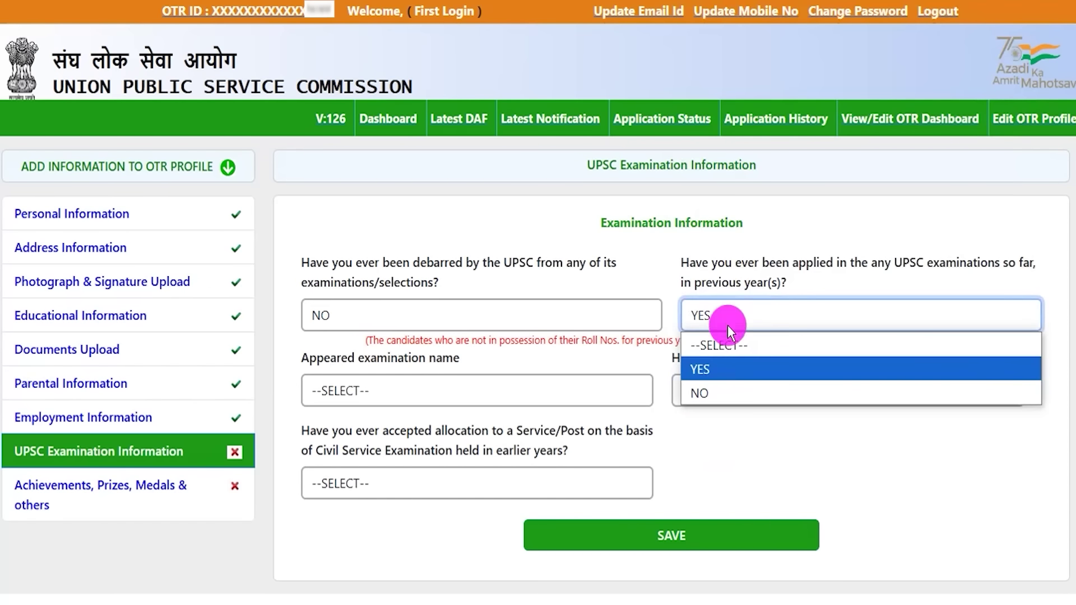
click(715, 389)
key(Tab)
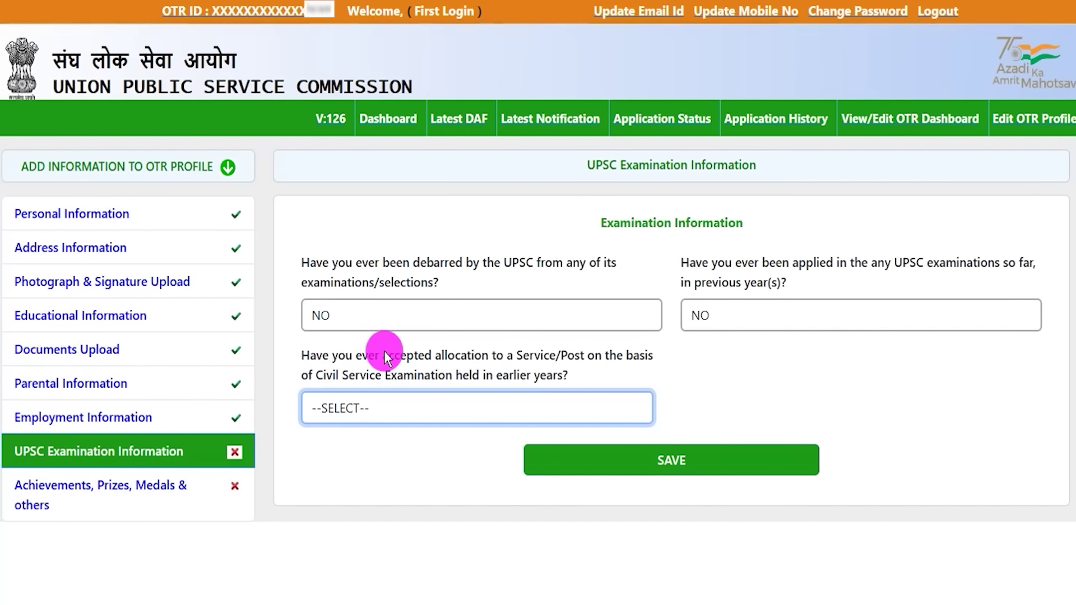
- Preview the service allocation YES follow-ups: examination year, service/post name and roll number
click(375, 408)
click(352, 459)
scroll(656, 490, down, 2)
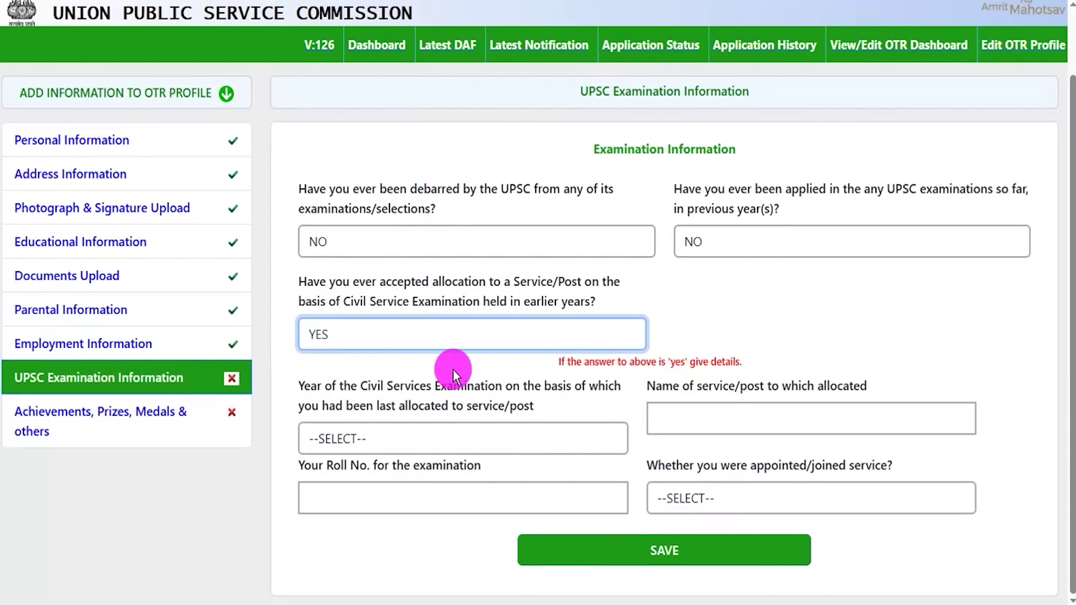
click(415, 336)
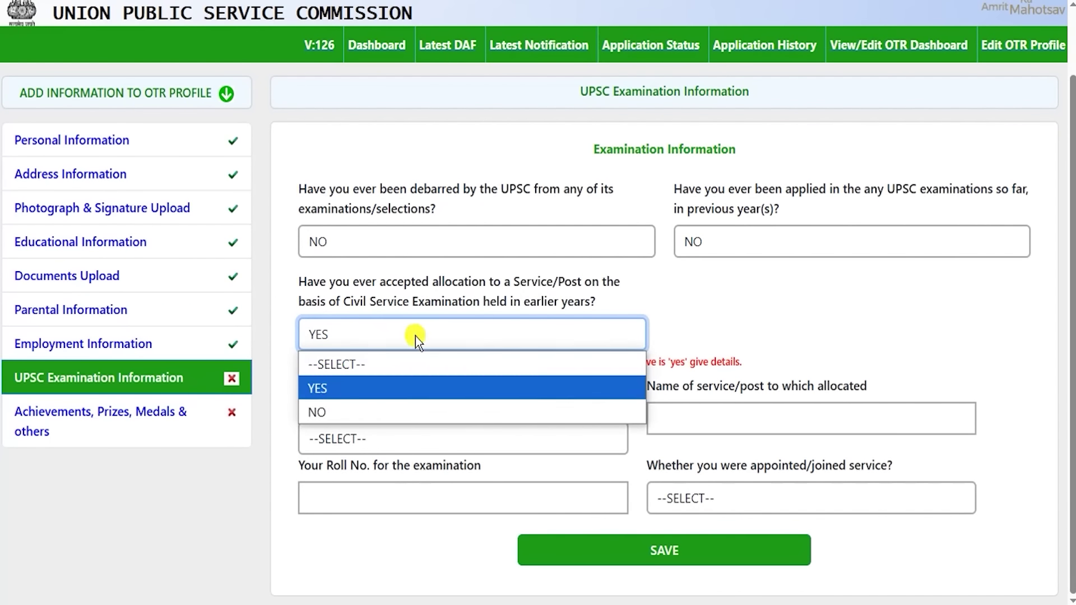
click(347, 416)
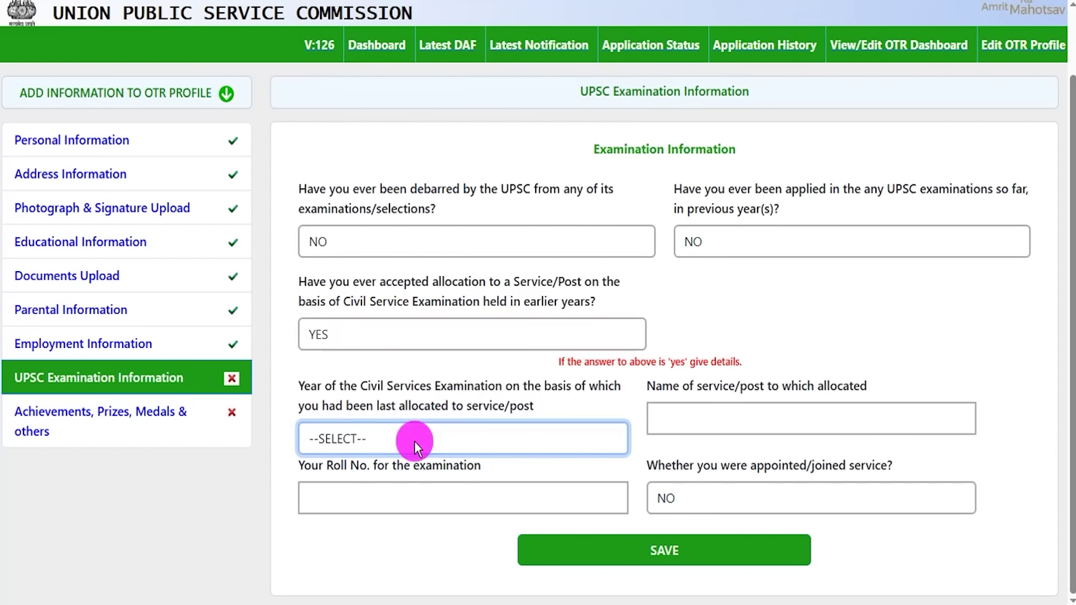
click(415, 442)
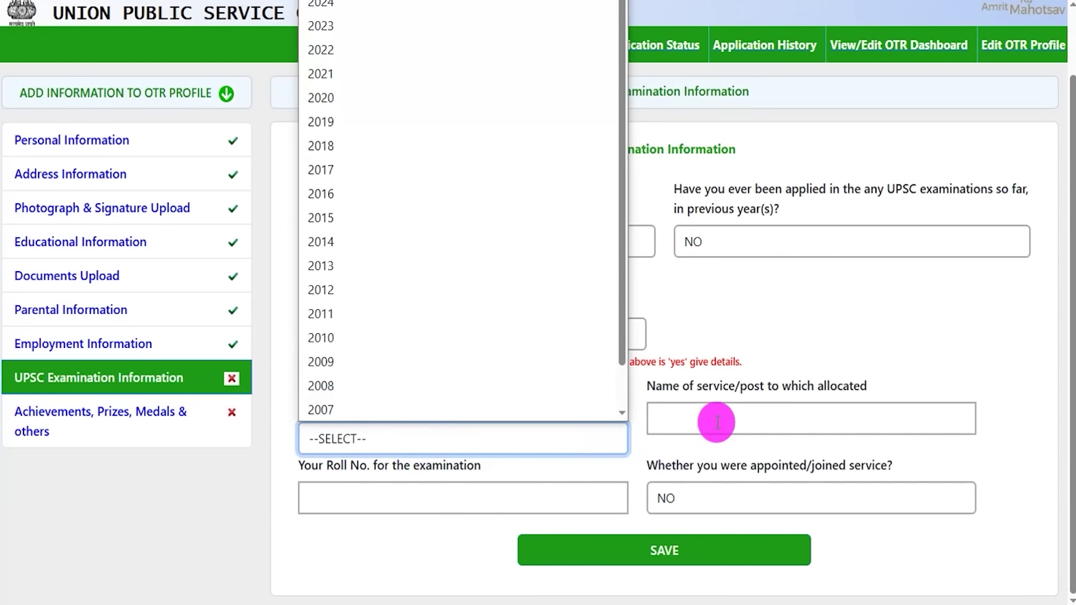
click(717, 422)
click(418, 496)
click(666, 462)
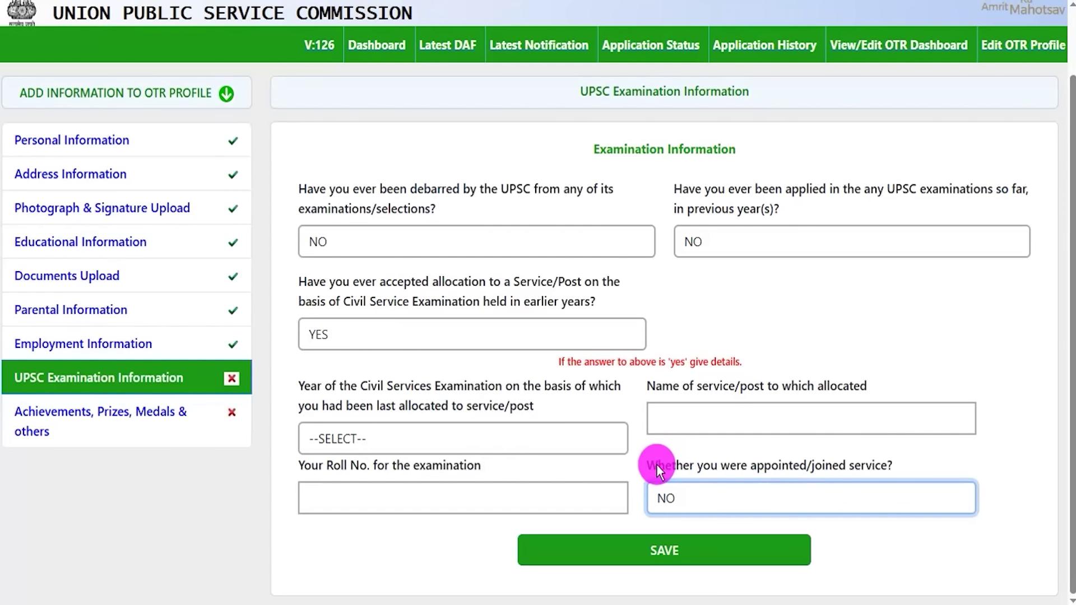
- Check the joined-service question, then answer NO to accepting a Civil Services allocation
drag(654, 465, 705, 468)
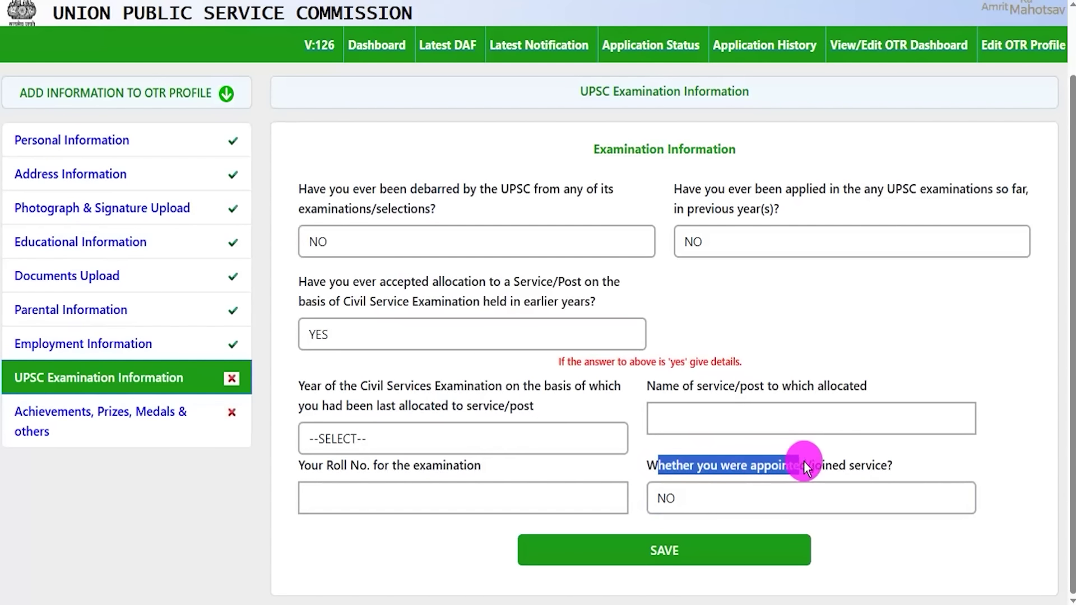
click(760, 484)
click(682, 547)
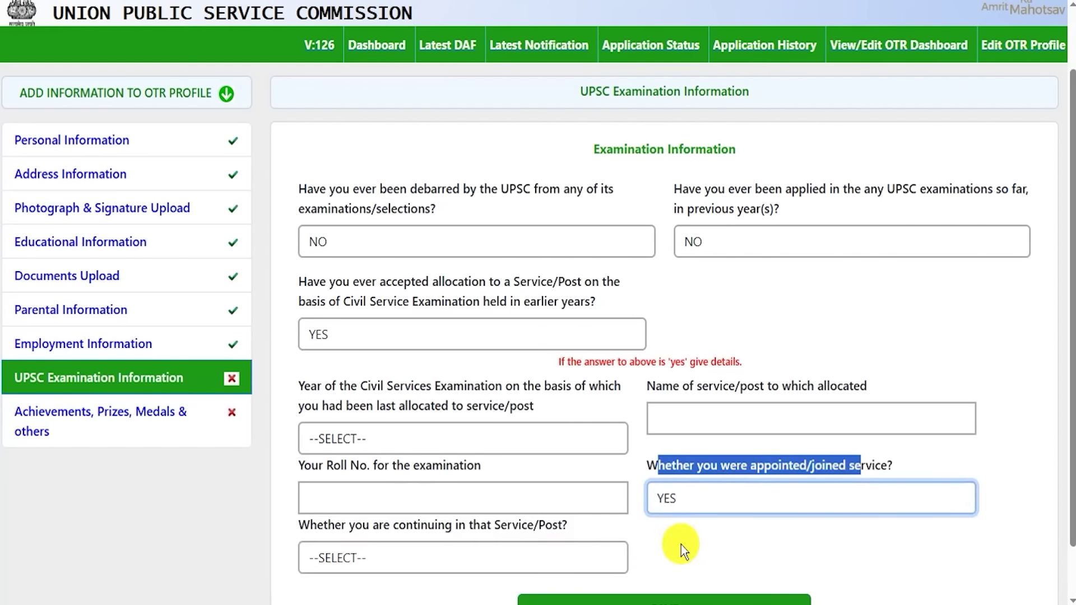
click(459, 563)
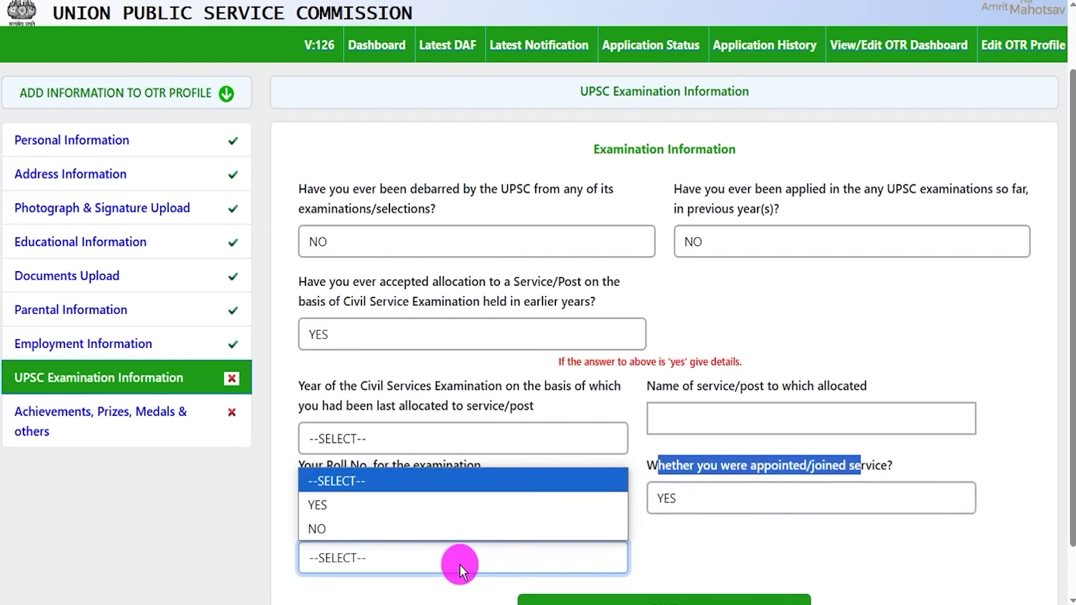
click(666, 497)
click(677, 571)
click(469, 369)
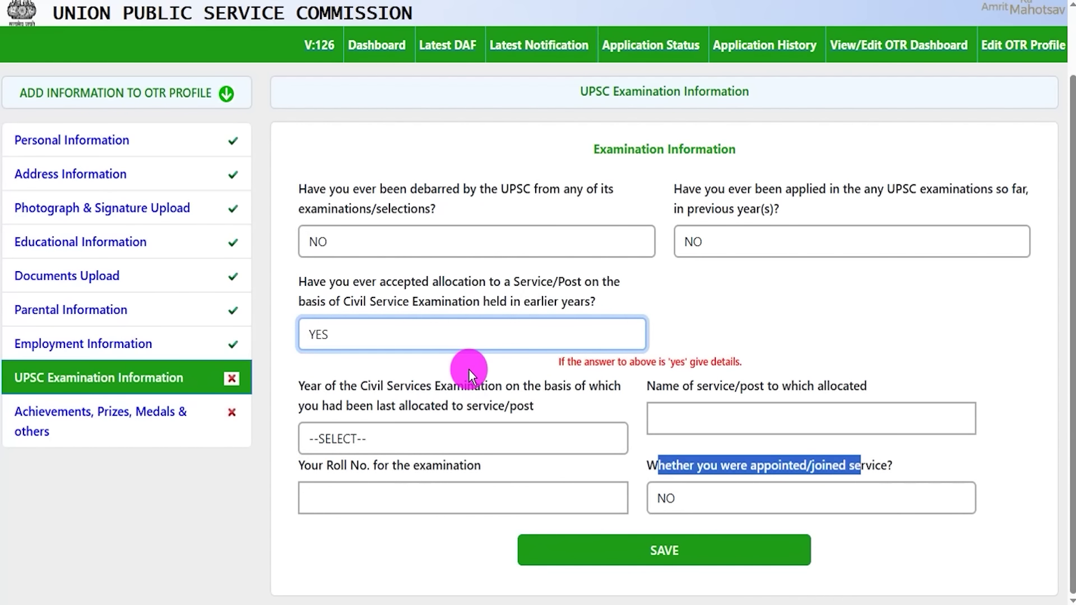
click(469, 344)
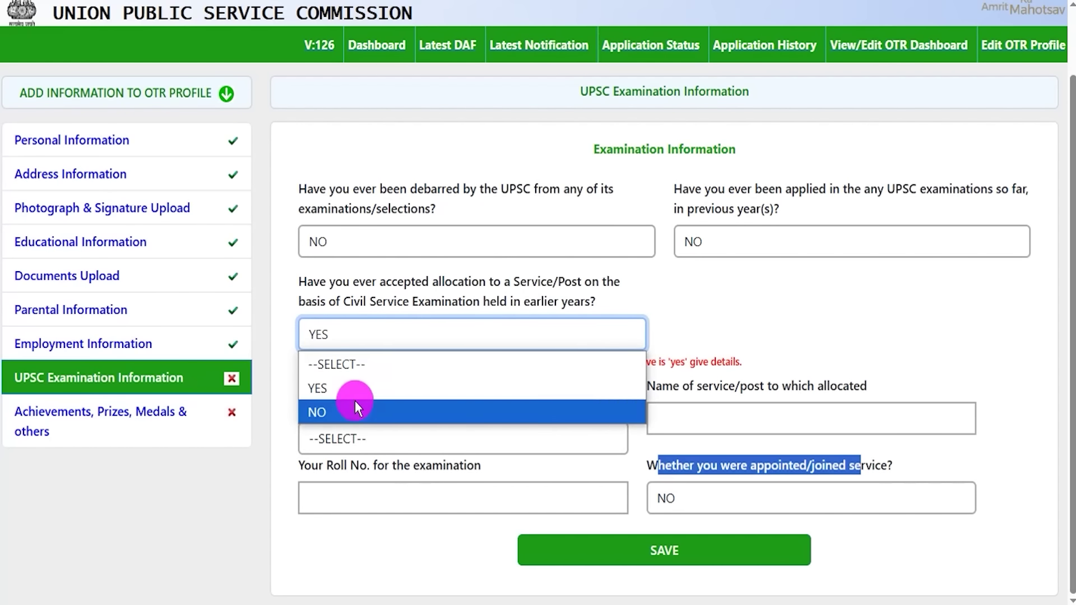
click(353, 409)
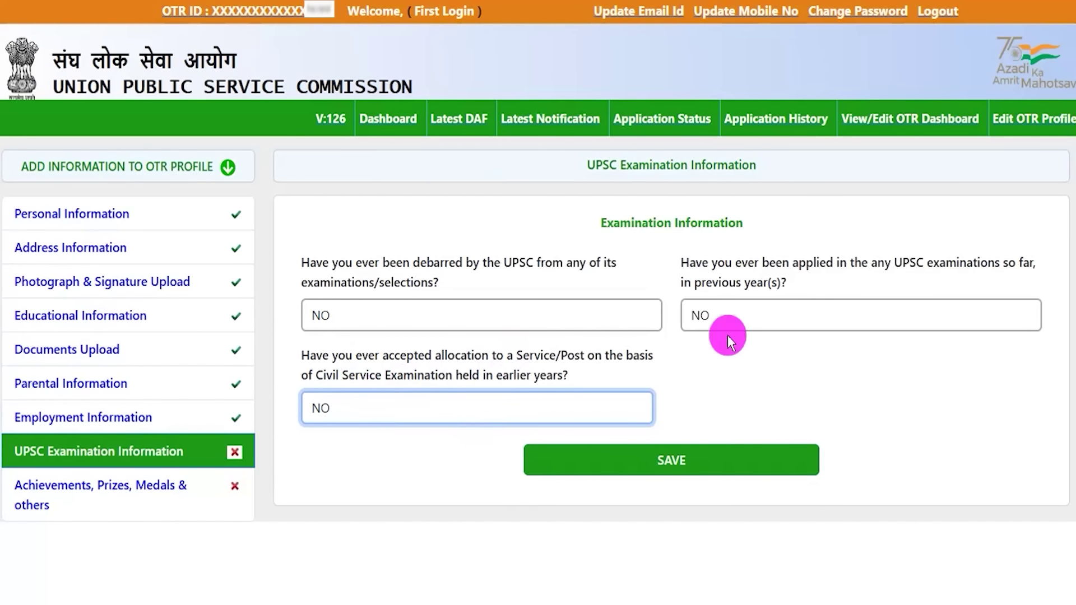
click(579, 0)
drag(918, 312, 729, 465)
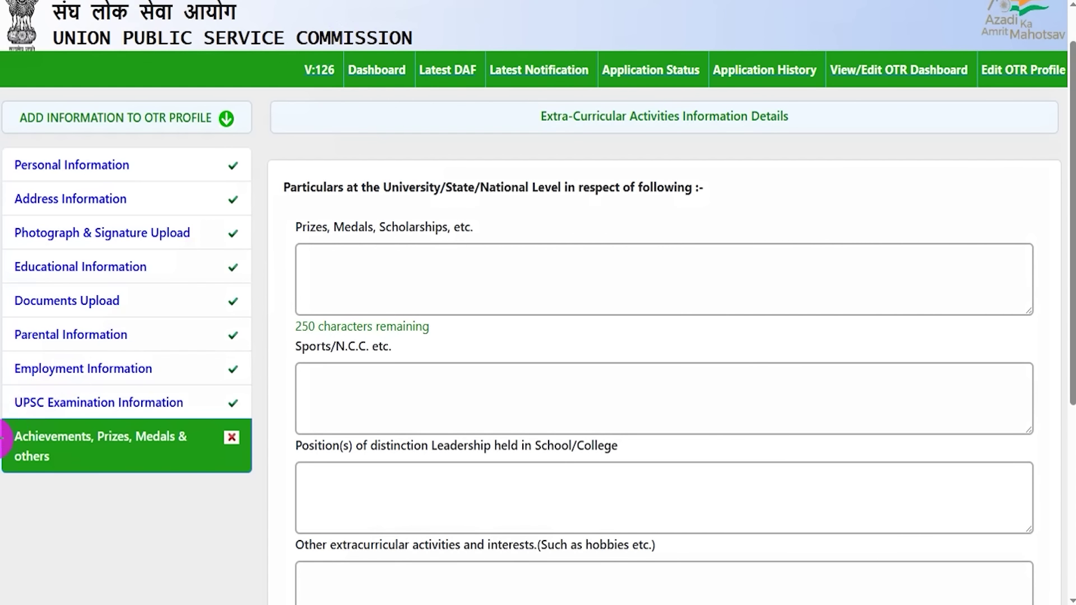
mouse_move(4, 423)
mouse_down()
mouse_move(192, 449)
mouse_move(198, 468)
mouse_up()
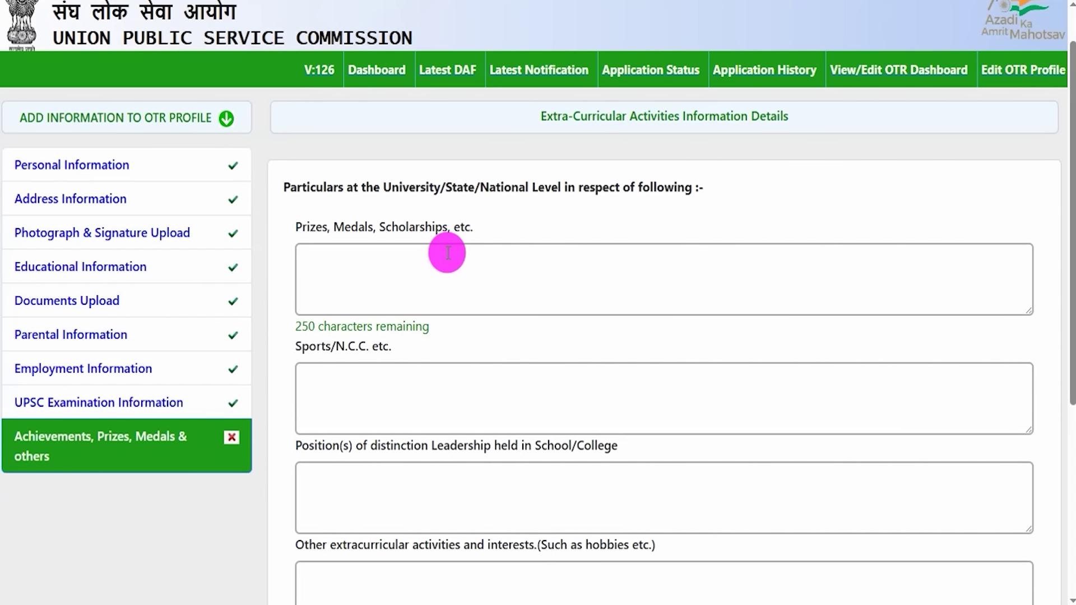
drag(293, 224, 446, 227)
click(385, 269)
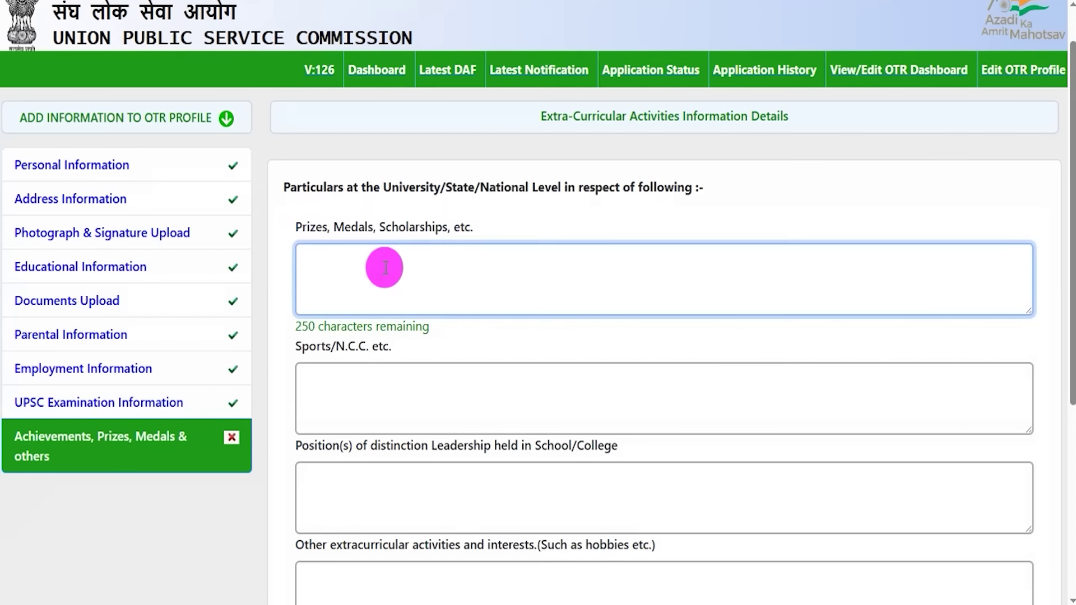
scroll(367, 301, down, 3)
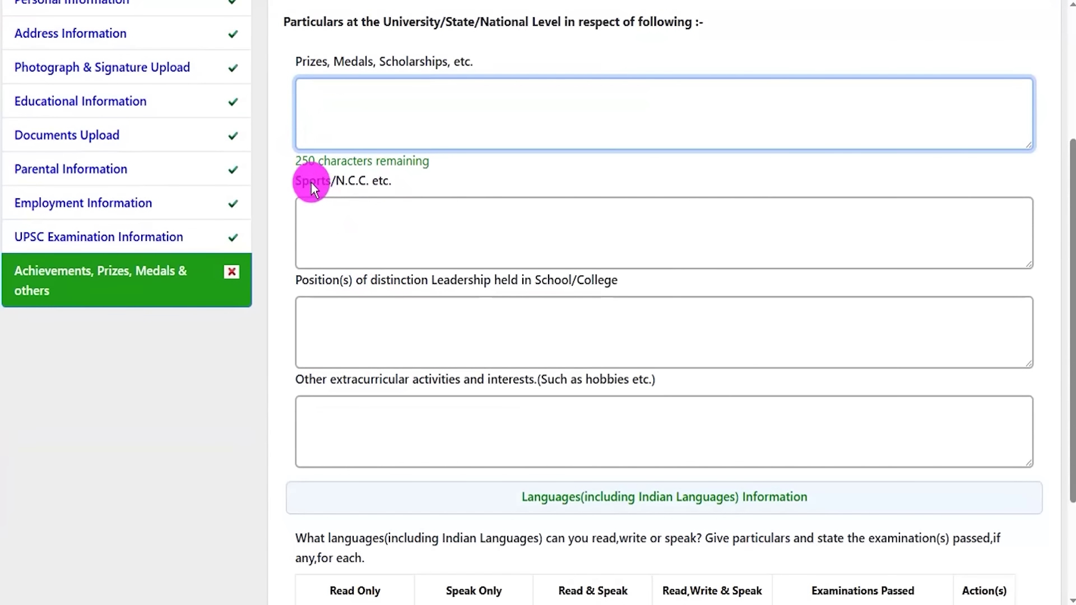
drag(337, 181, 381, 179)
click(367, 223)
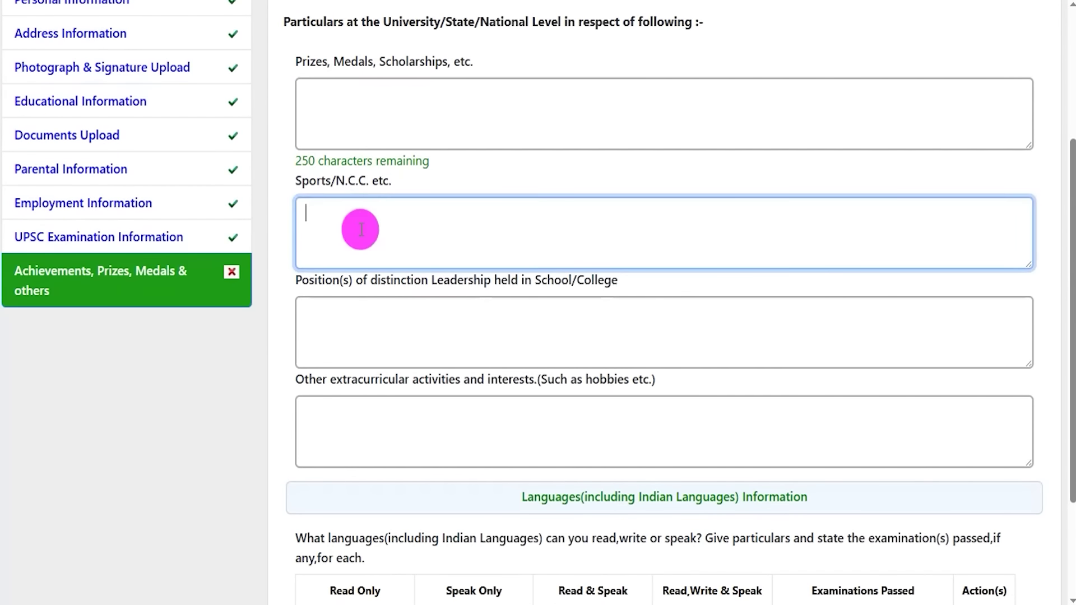
scroll(509, 224, down, 2)
click(509, 194)
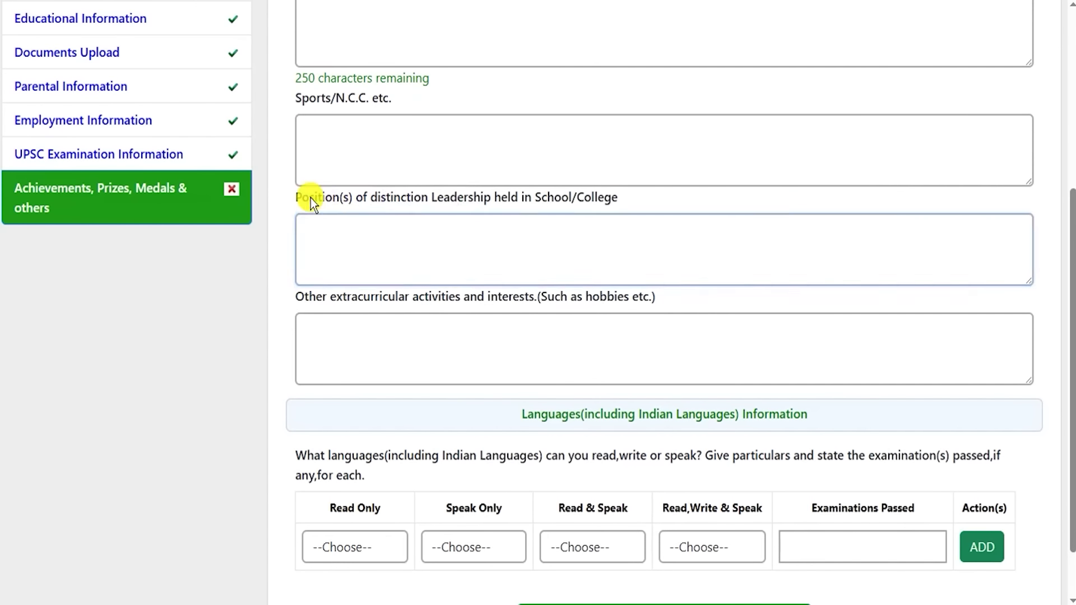
drag(311, 198, 379, 198)
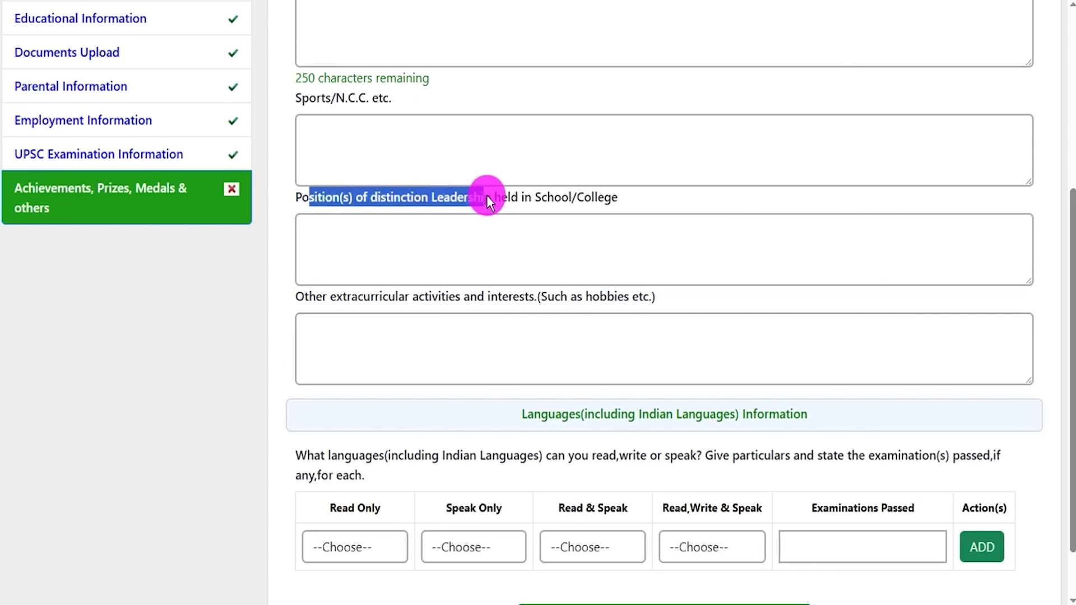
drag(567, 199, 542, 217)
click(447, 238)
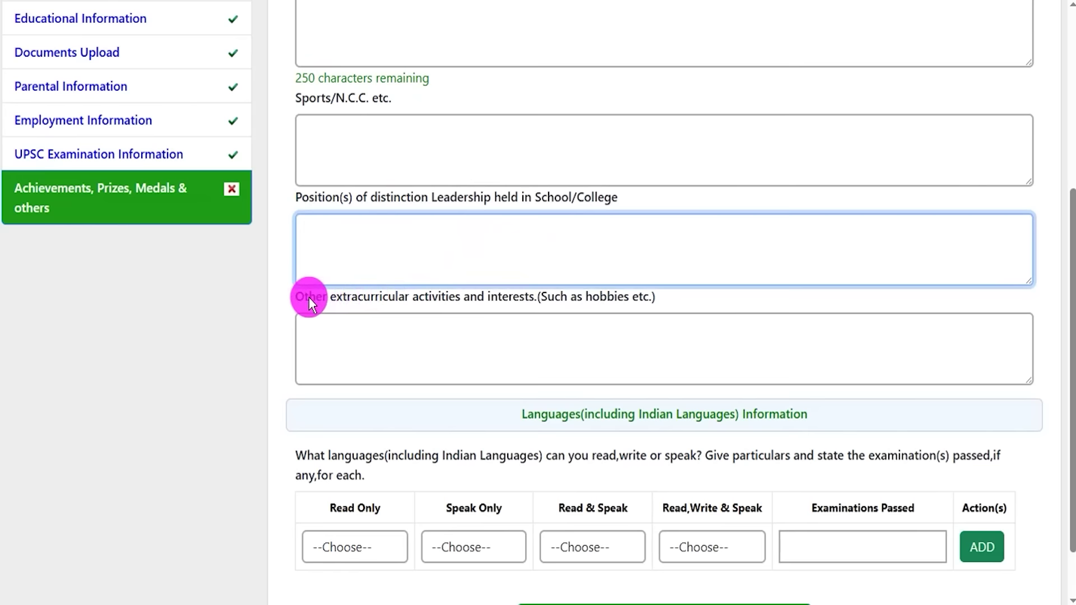
drag(310, 298, 399, 298)
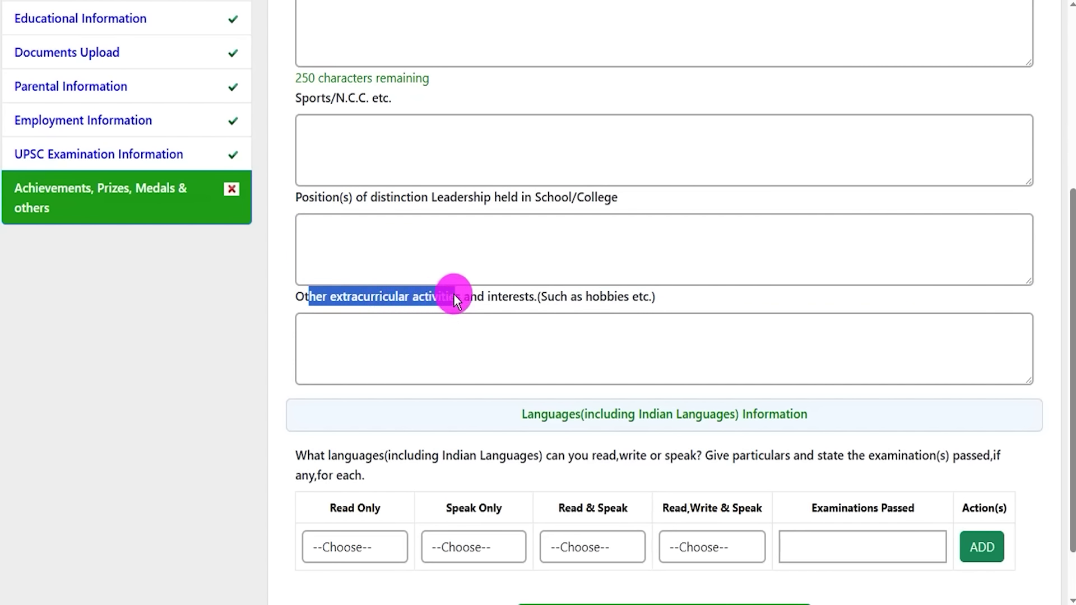
drag(538, 294, 634, 293)
click(457, 353)
scroll(456, 354, down, 2)
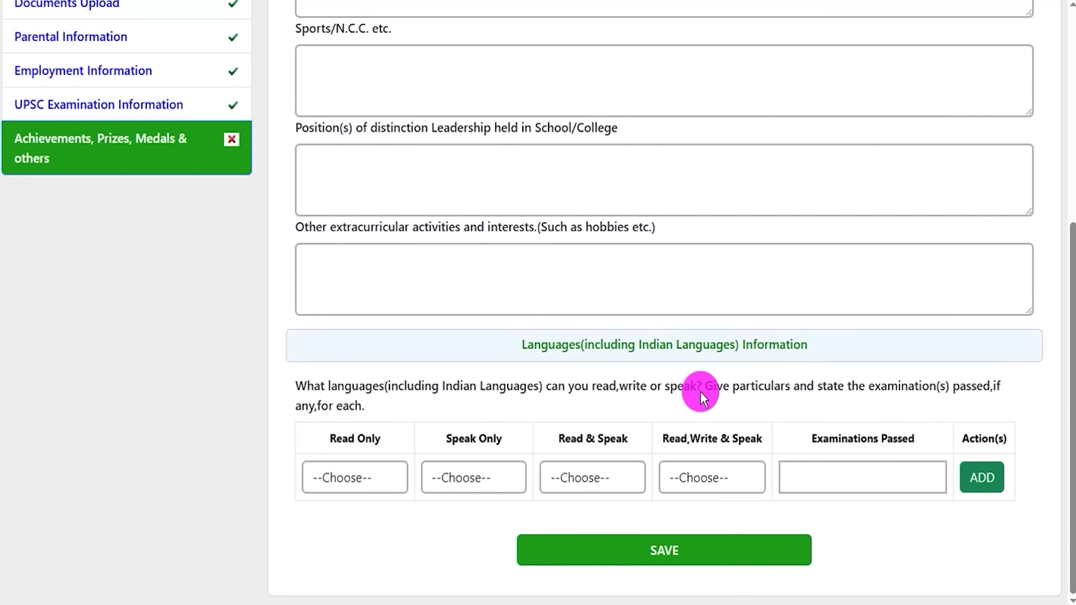
drag(526, 343, 763, 344)
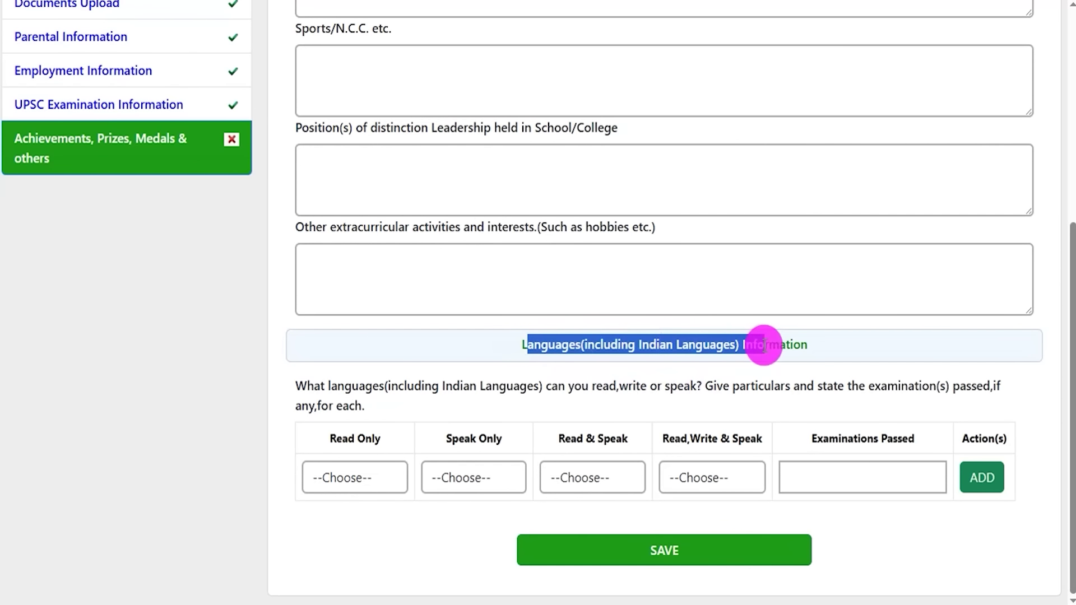
click(369, 477)
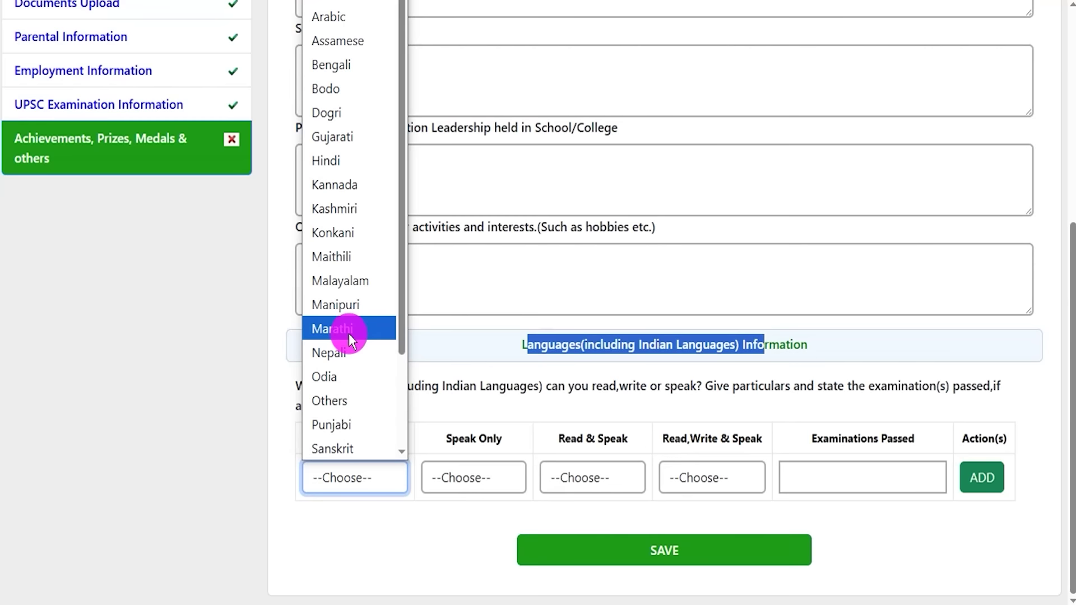
click(468, 482)
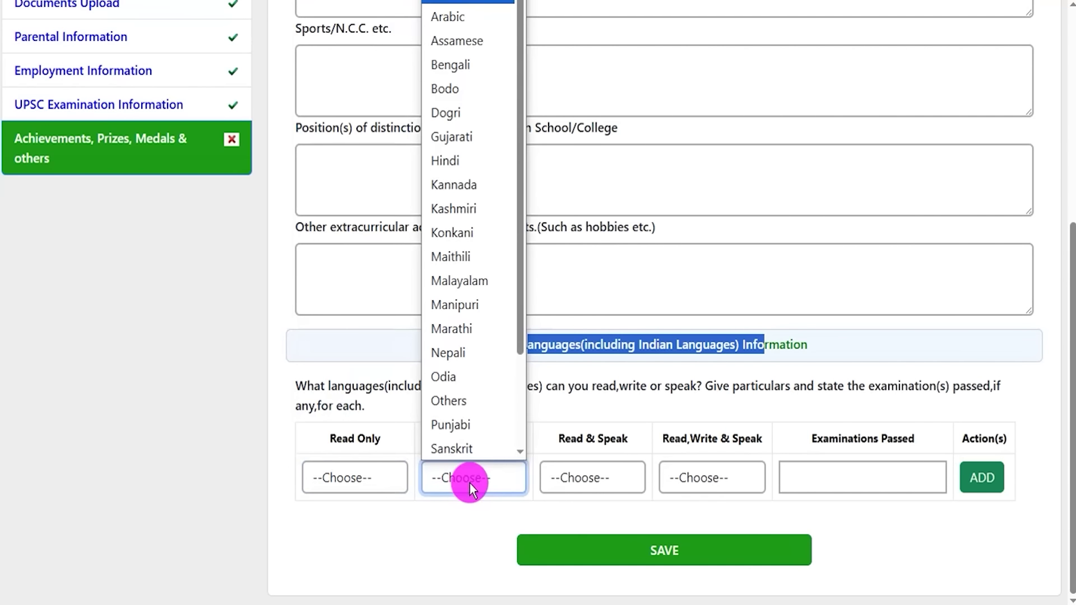
click(586, 478)
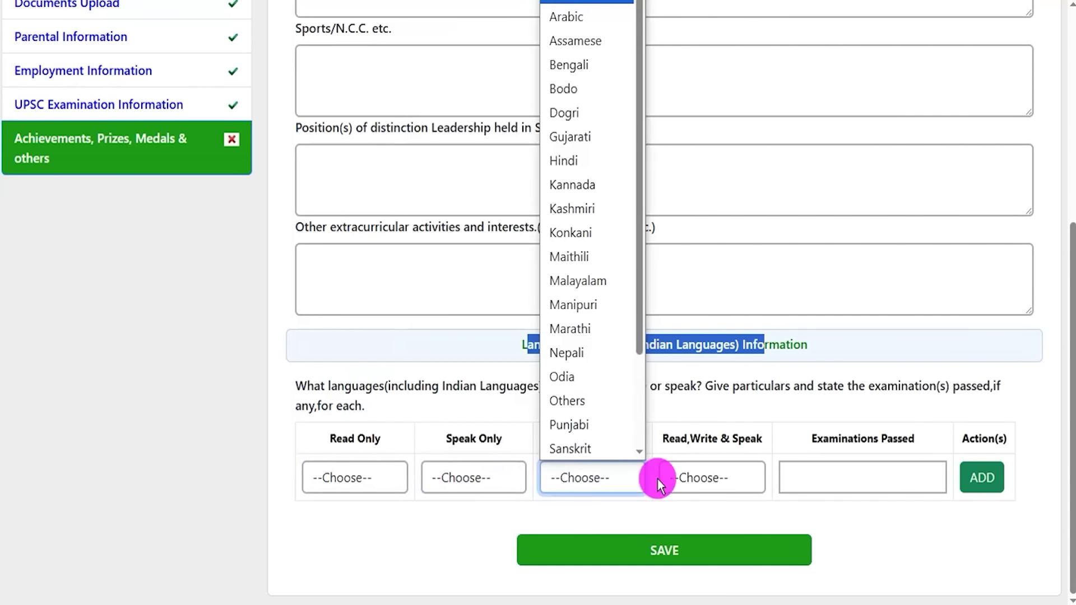
click(721, 478)
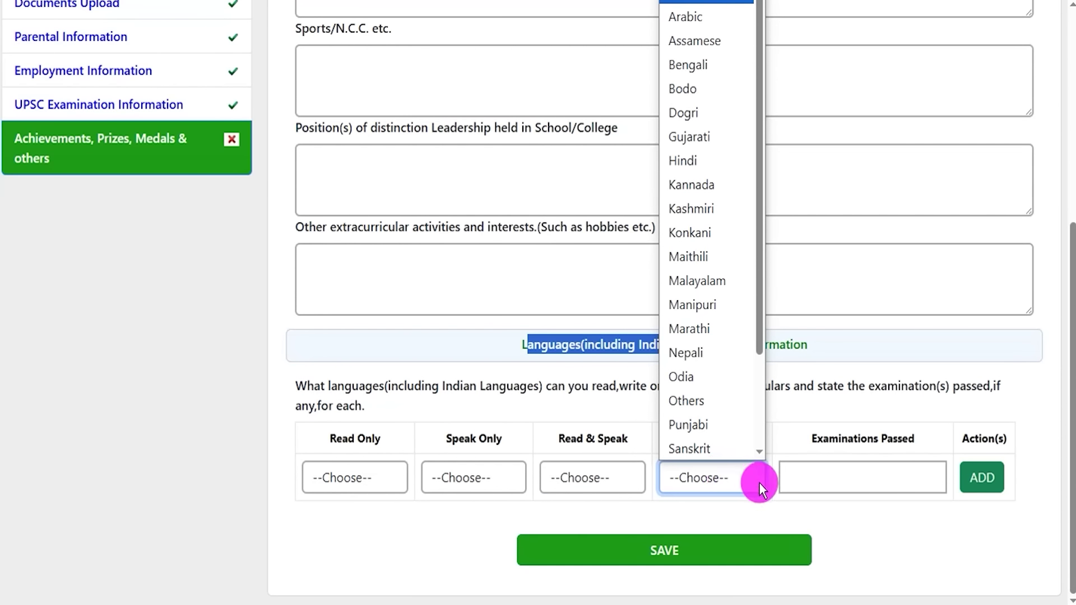
click(844, 477)
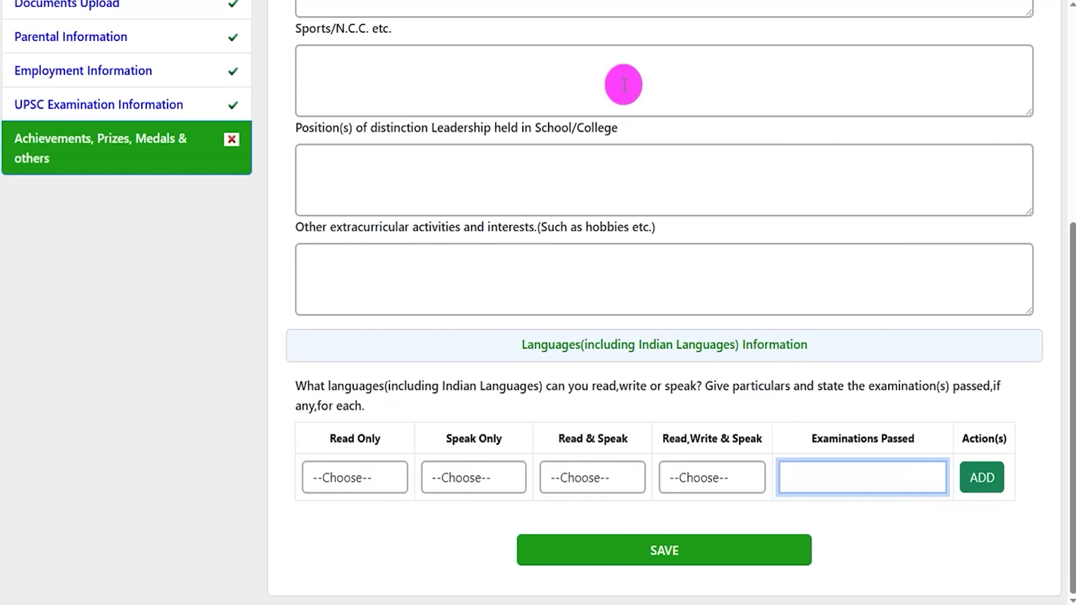
- Save the extra-curricular details: prizes YES, Sports/N.C.C. B, leadership YES, other activities NO
mouse_move(909, 249)
mouse_down()
mouse_move(729, 506)
mouse_move(711, 551)
mouse_up()
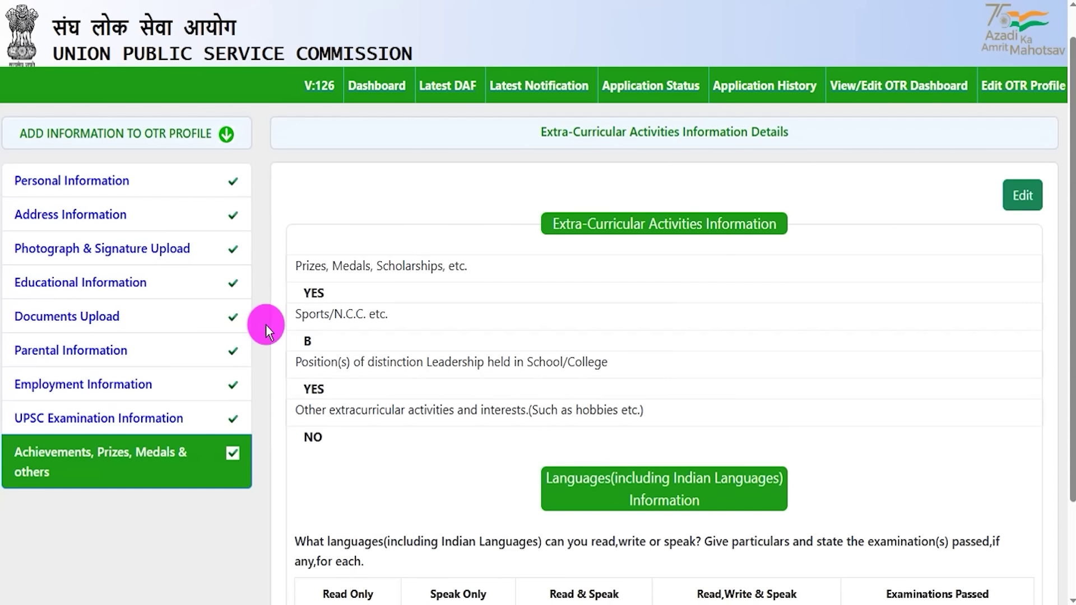
- From Latest Notification, start NDA & NA Part I registration and accept the instructions
click(512, 86)
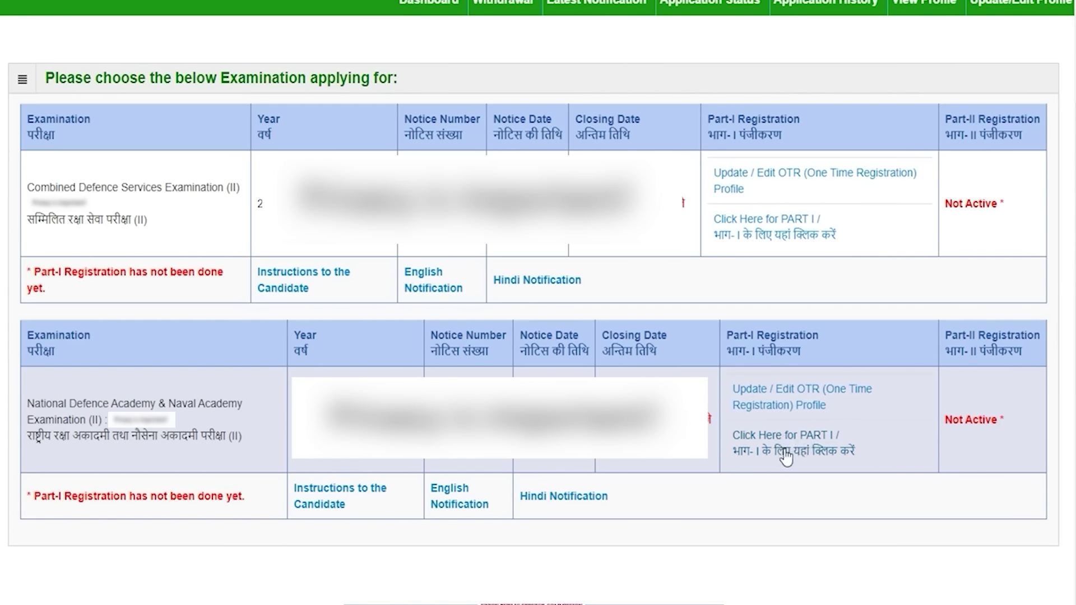
click(786, 453)
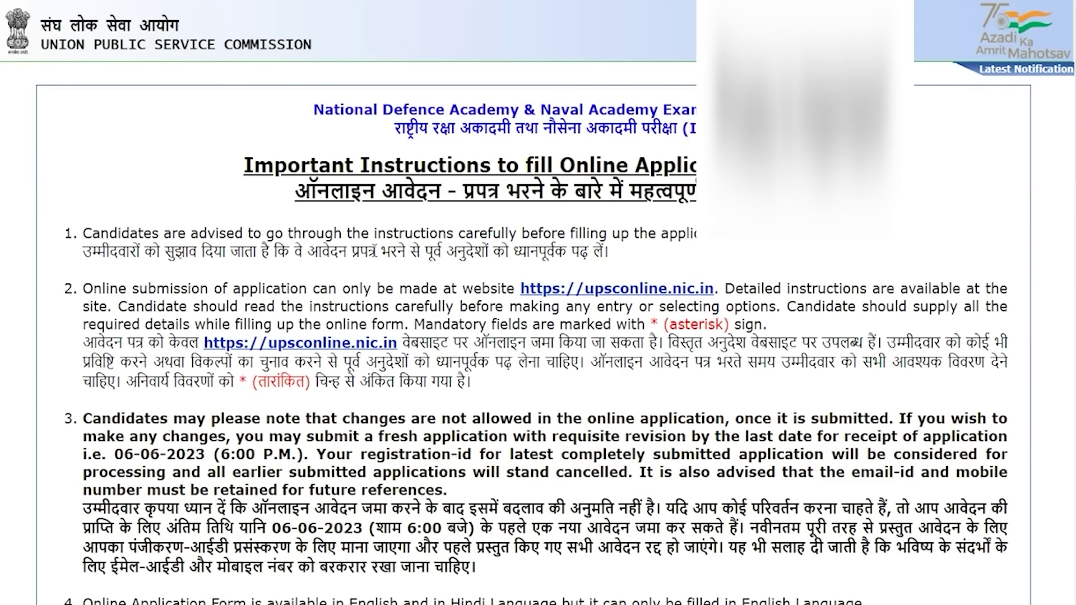
drag(376, 252, 507, 253)
scroll(516, 402, down, 13)
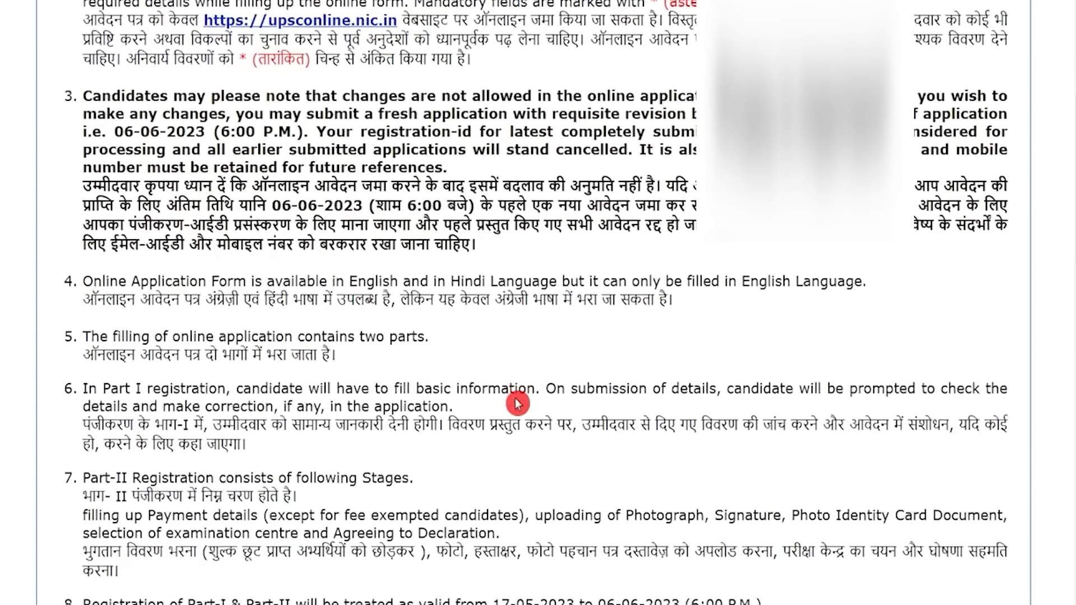
scroll(516, 403, down, 17)
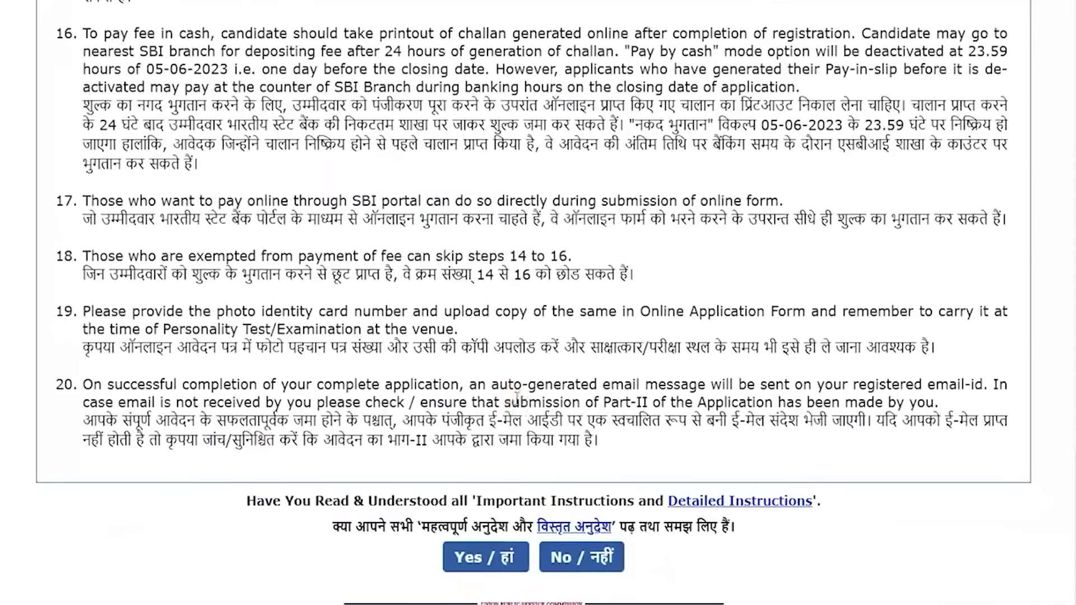
click(489, 564)
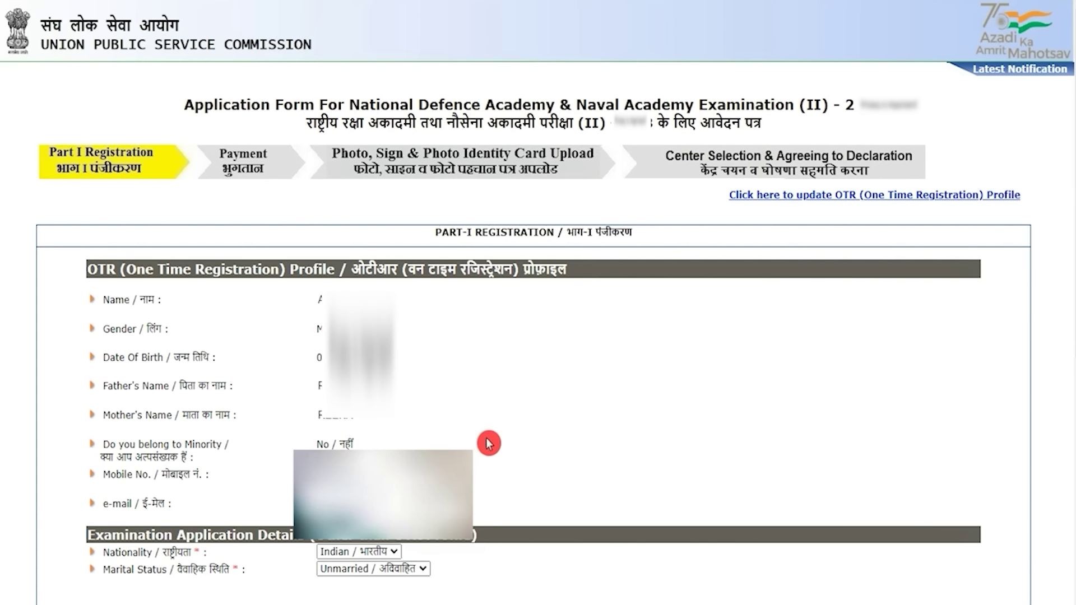
- Set the community to SC and enter the community certificate number
scroll(489, 443, down, 8)
click(356, 180)
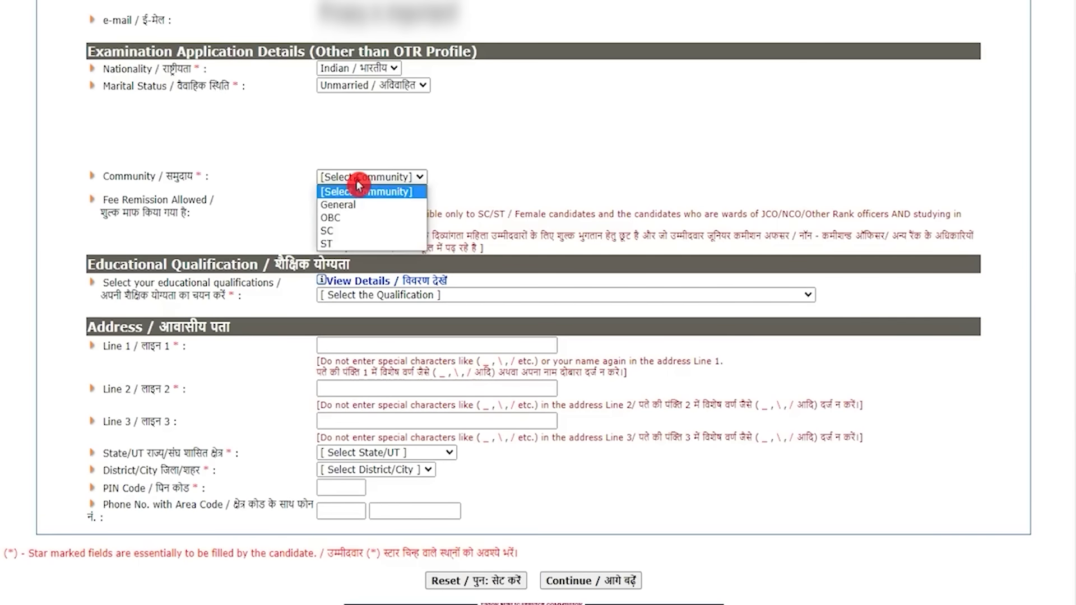
click(335, 229)
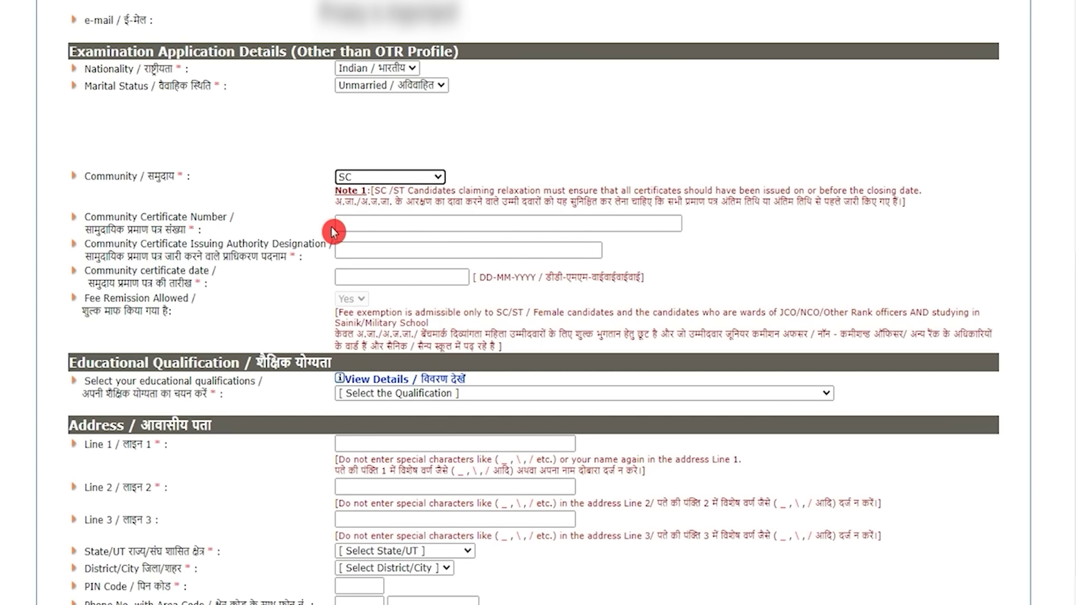
click(358, 221)
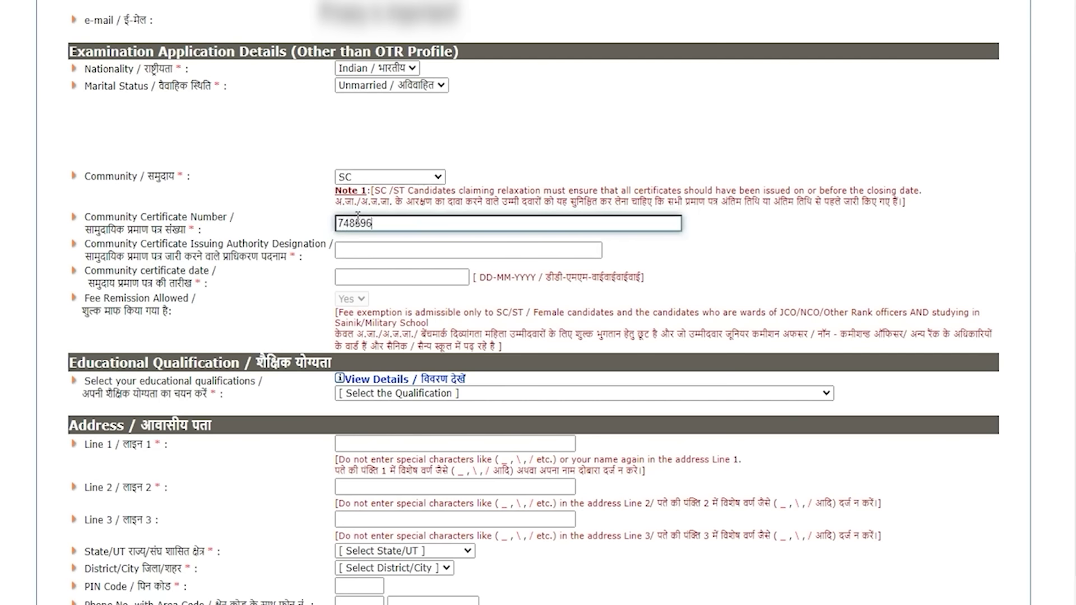
- Enter Tahsildar as the issuing authority and 04-05-2023 as the certificate date
drag(85, 259, 344, 258)
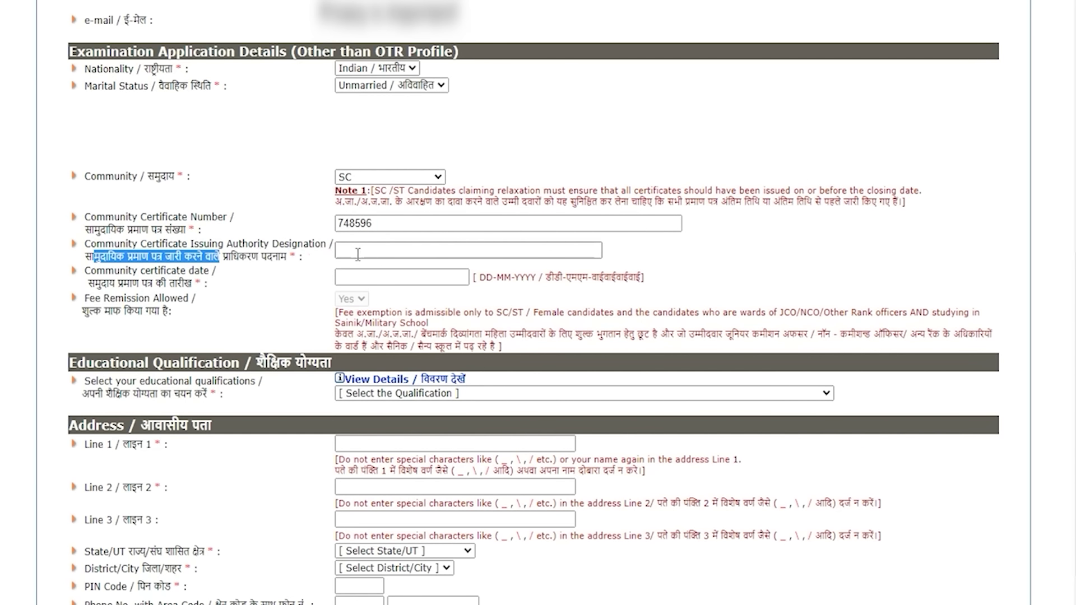
click(357, 253)
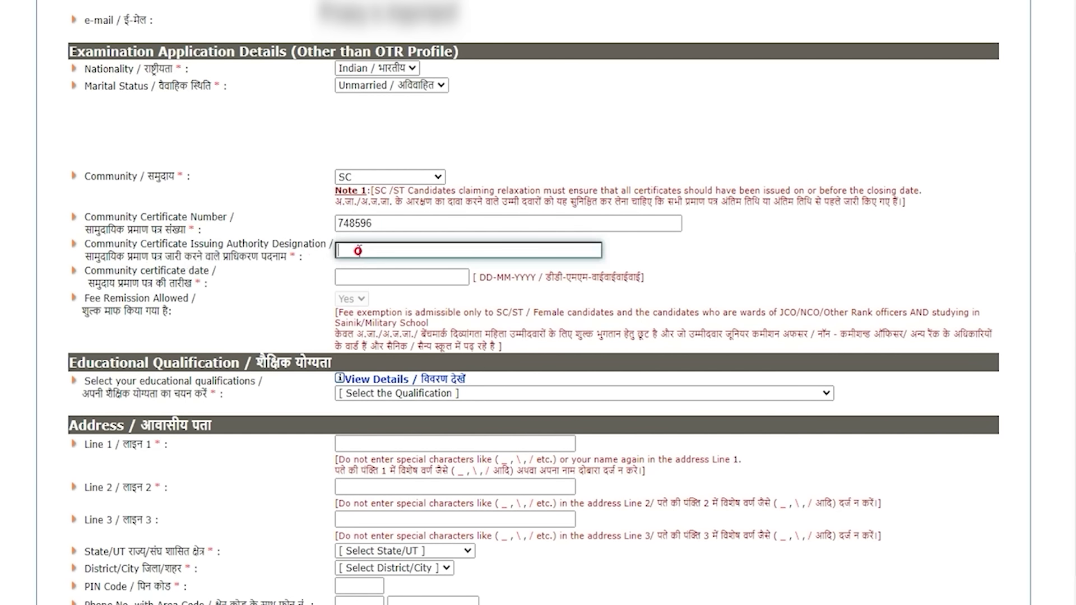
text(Tahsildar)
click(352, 275)
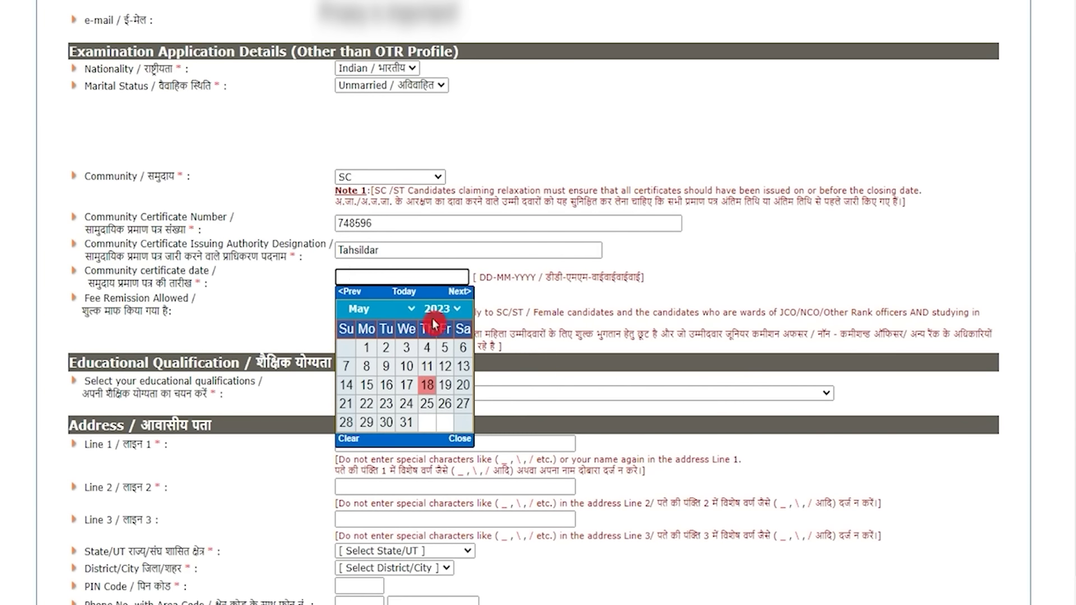
click(427, 347)
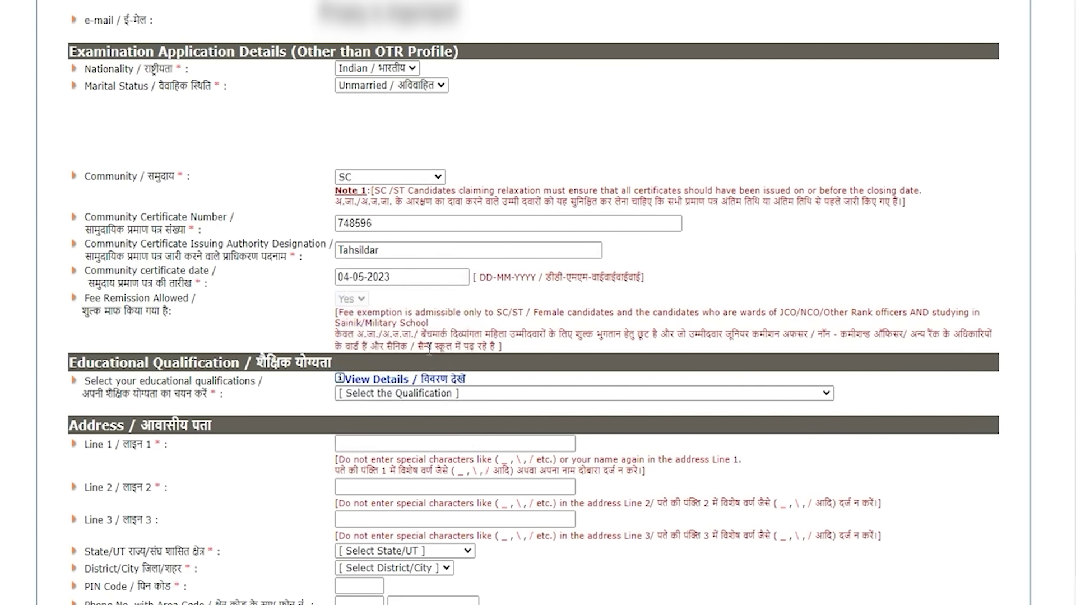
click(365, 307)
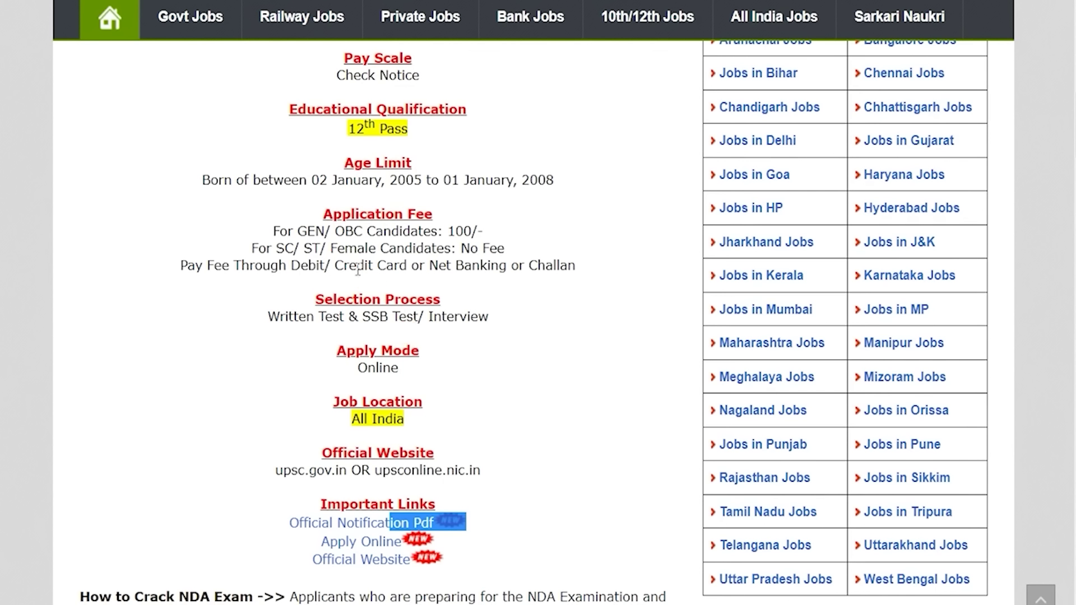
- Highlight the fee lines: no fee for SC/ST/Female, 100/- for GEN/OBC candidates
drag(285, 248, 504, 248)
drag(296, 229, 408, 229)
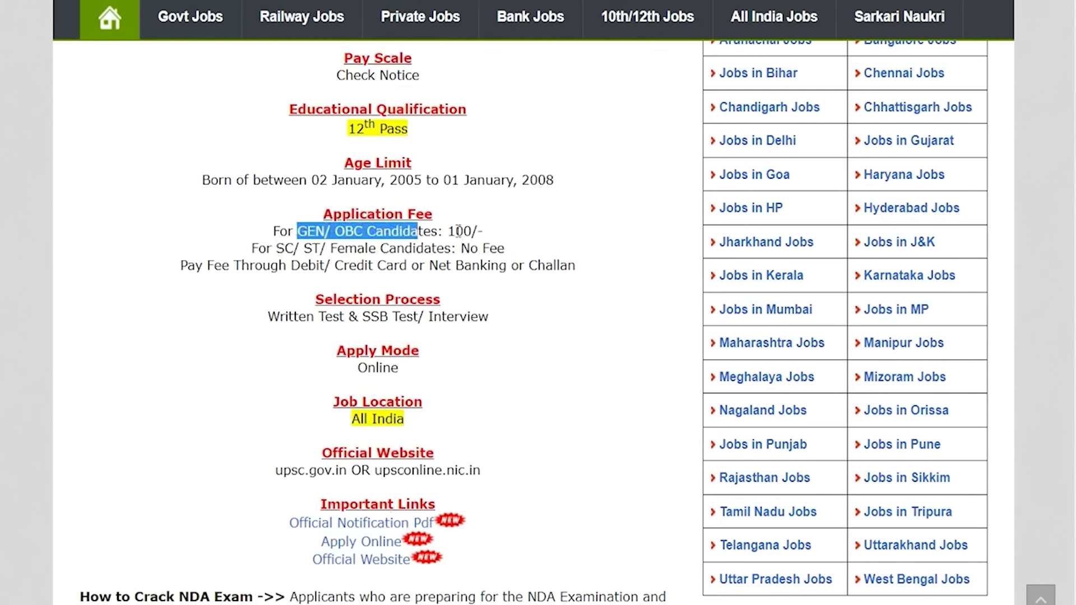
click(459, 231)
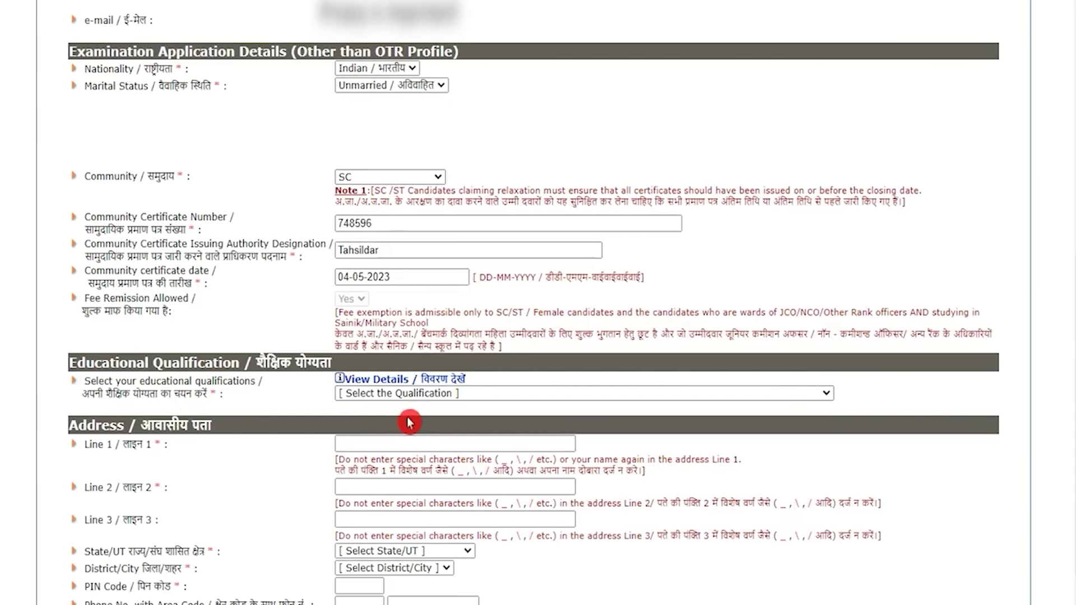
- Select the first 'Passed 12th class' educational qualification and continue to the next Part I page
drag(116, 389, 140, 382)
click(395, 394)
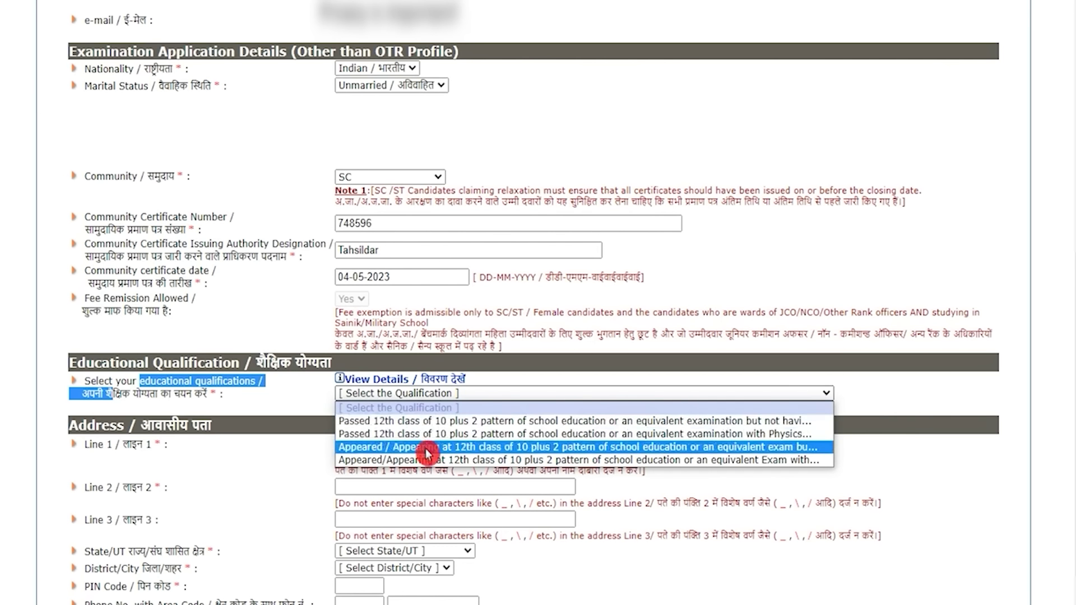
click(454, 421)
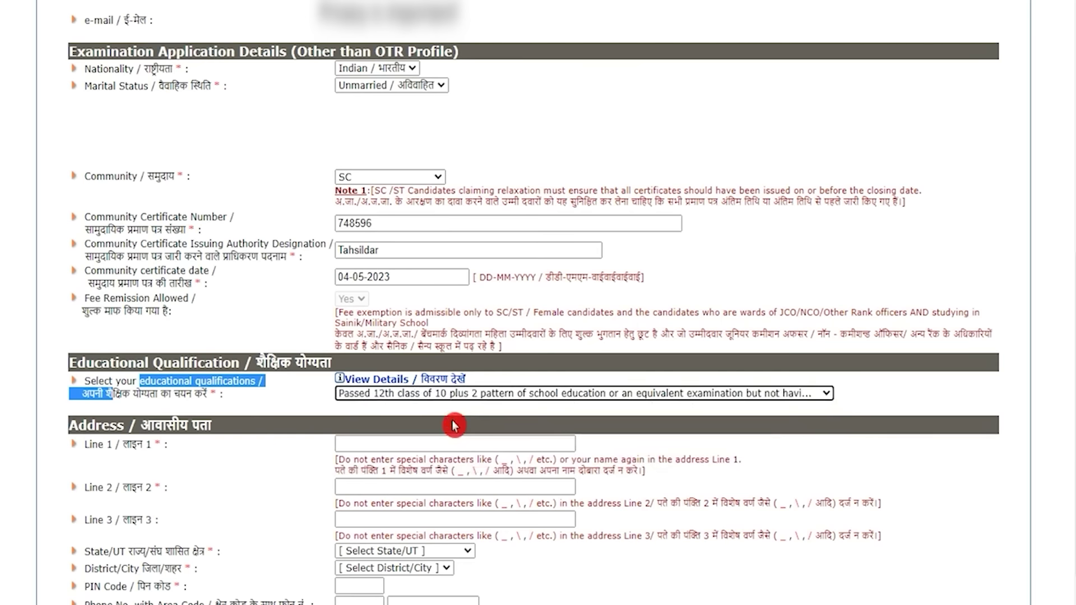
click(432, 440)
drag(95, 431, 157, 426)
scroll(157, 426, down, 2)
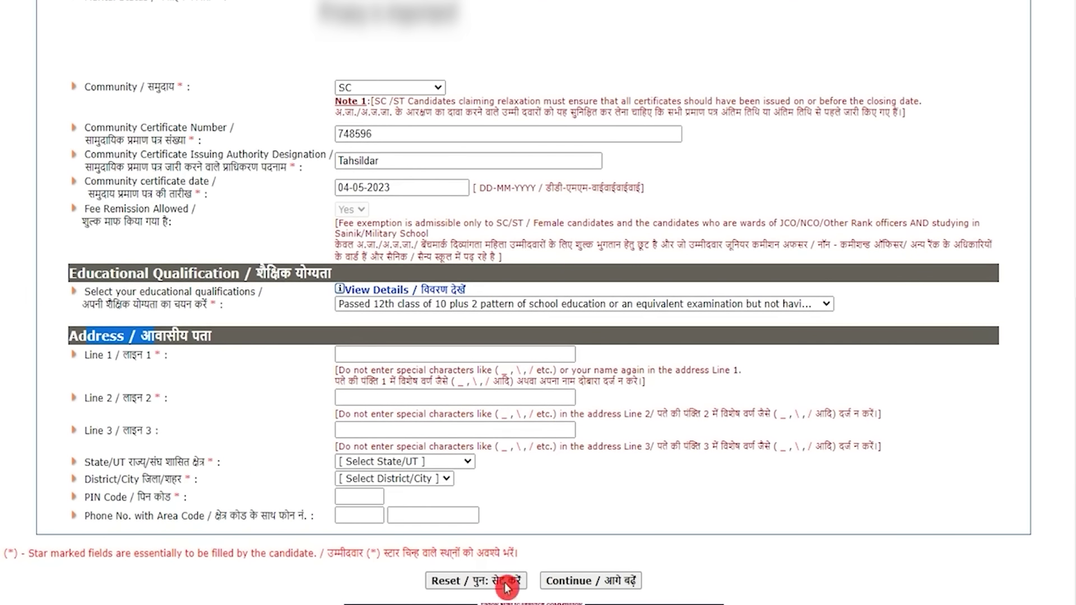
click(567, 584)
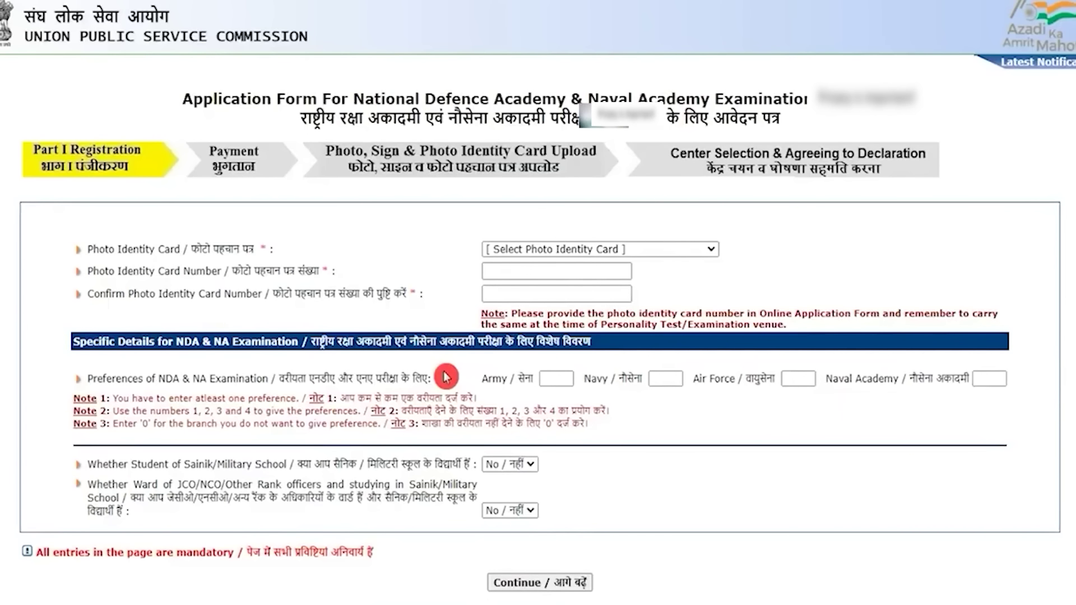
- Choose Aadhaar Card as the photo ID, then enter and confirm its number
drag(97, 248, 169, 249)
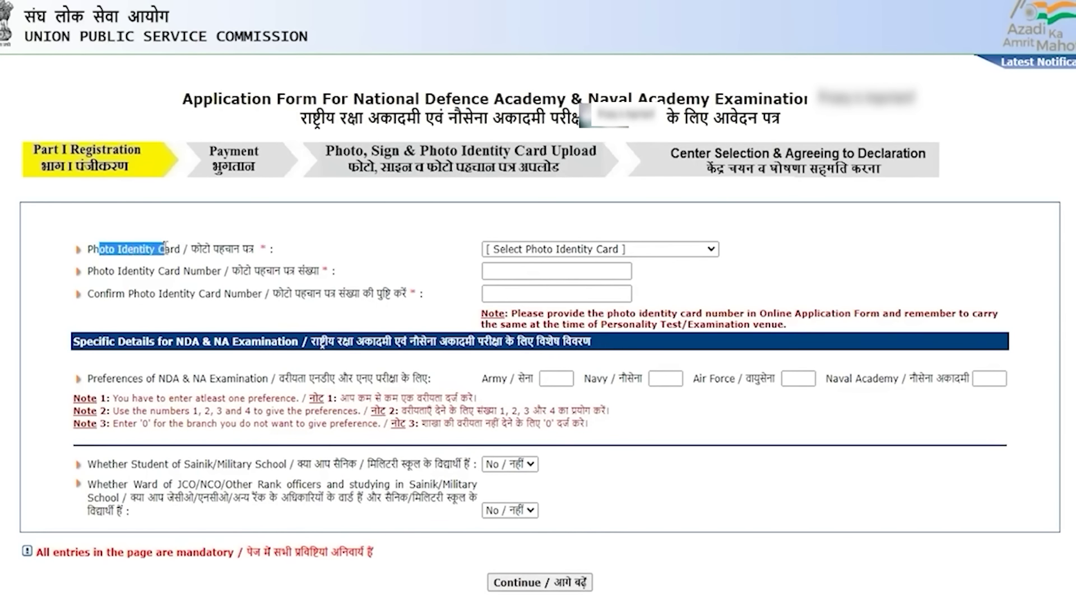
click(523, 253)
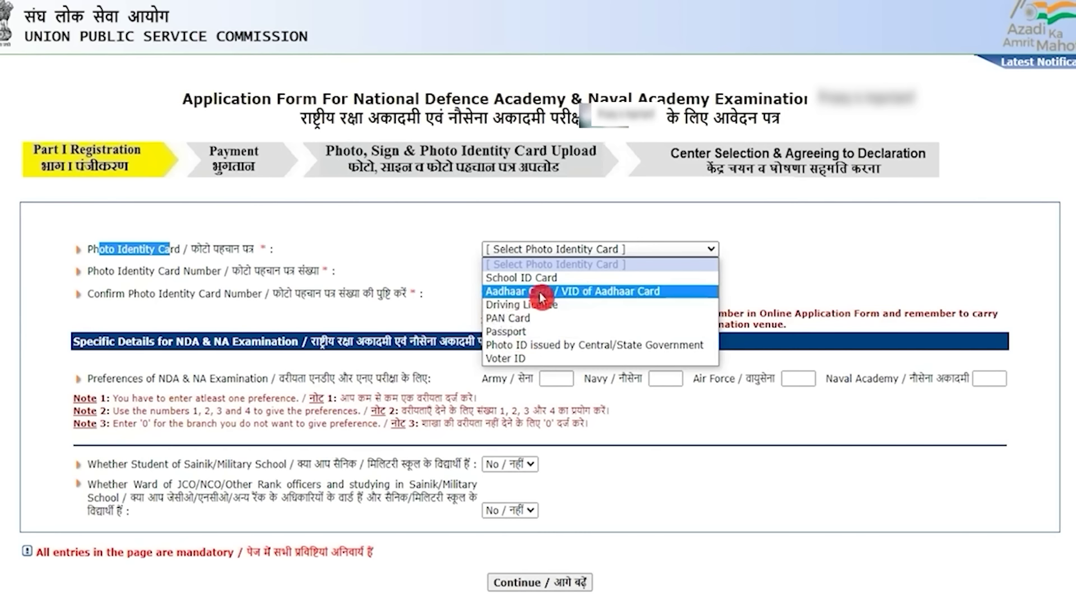
click(541, 296)
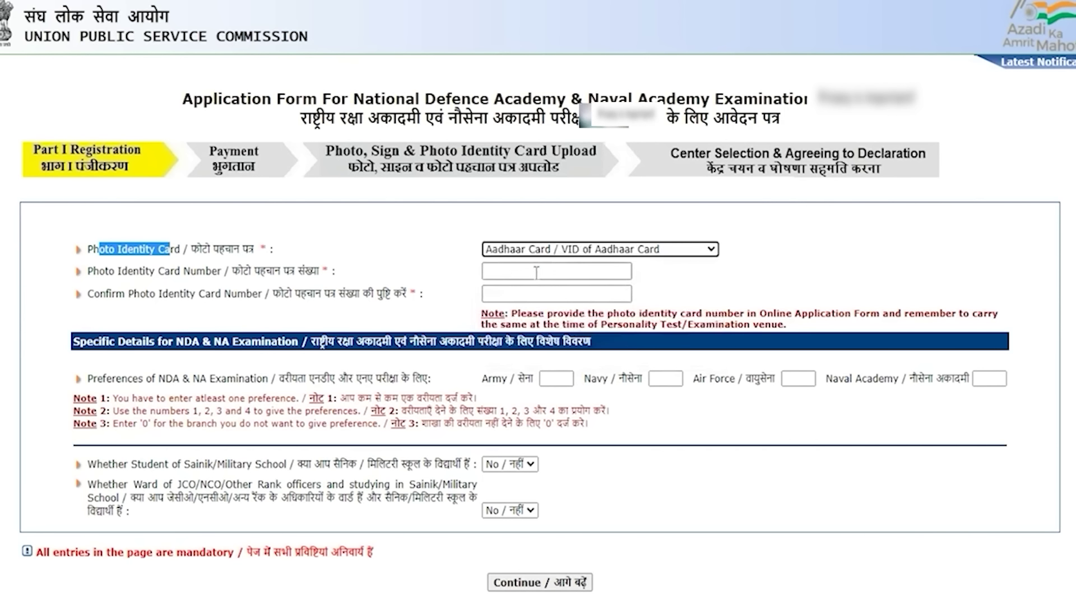
click(535, 273)
text(*************)
key(Tab)
text(123456789)
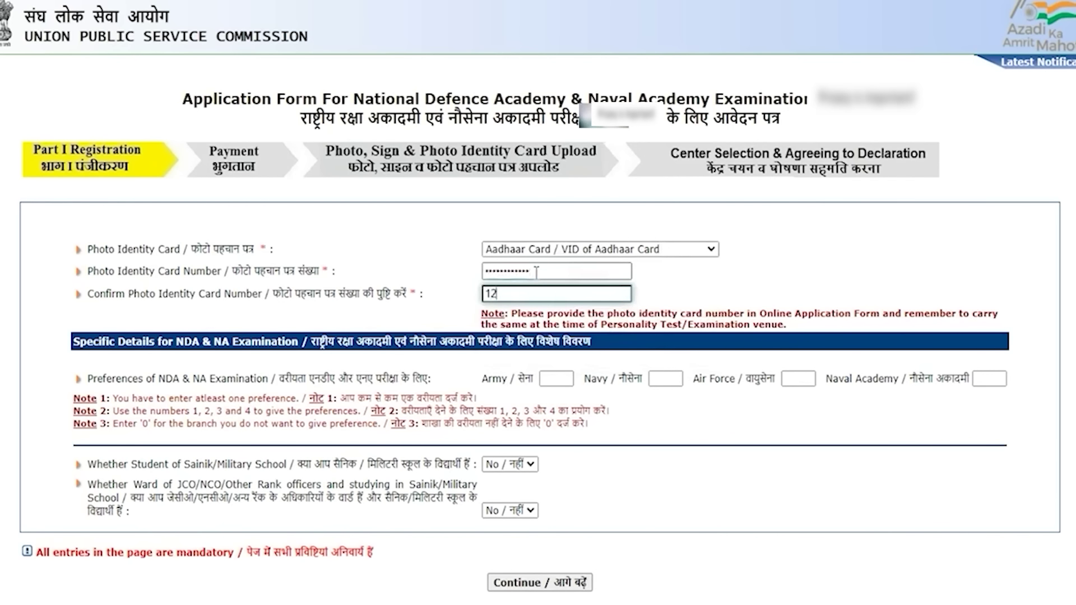
key(Tab)
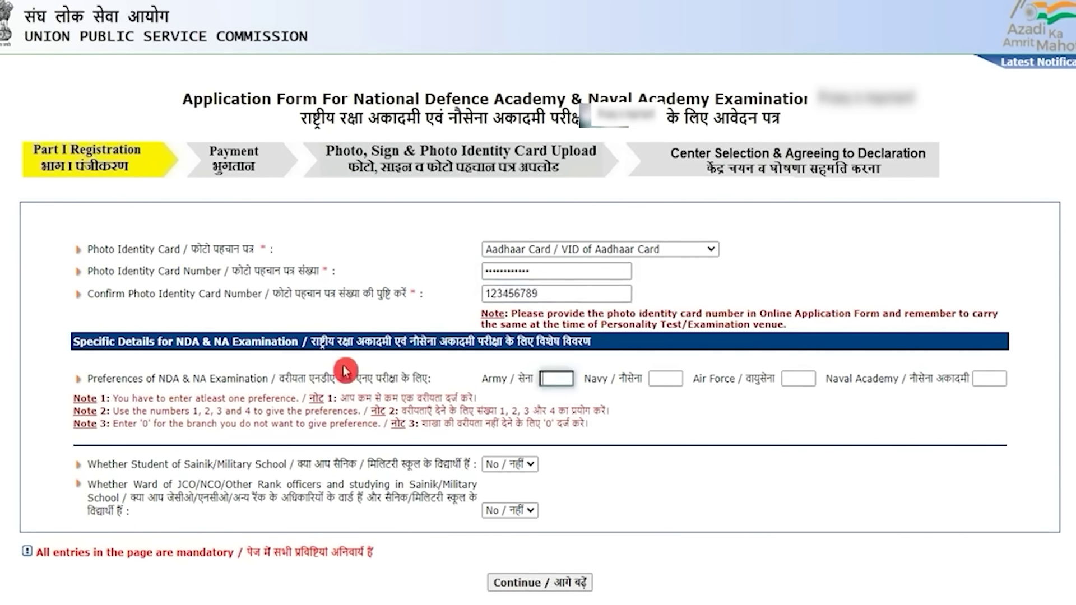
- Enter service preferences: Army 2, Navy 1, Air Force 3, Naval Academy 4
drag(185, 383, 436, 387)
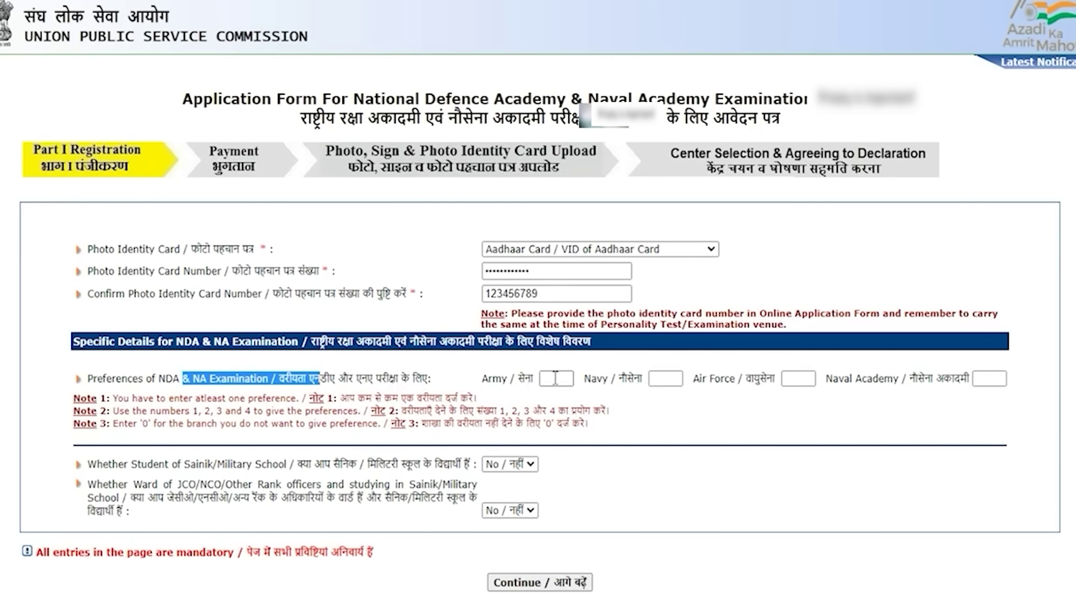
click(555, 378)
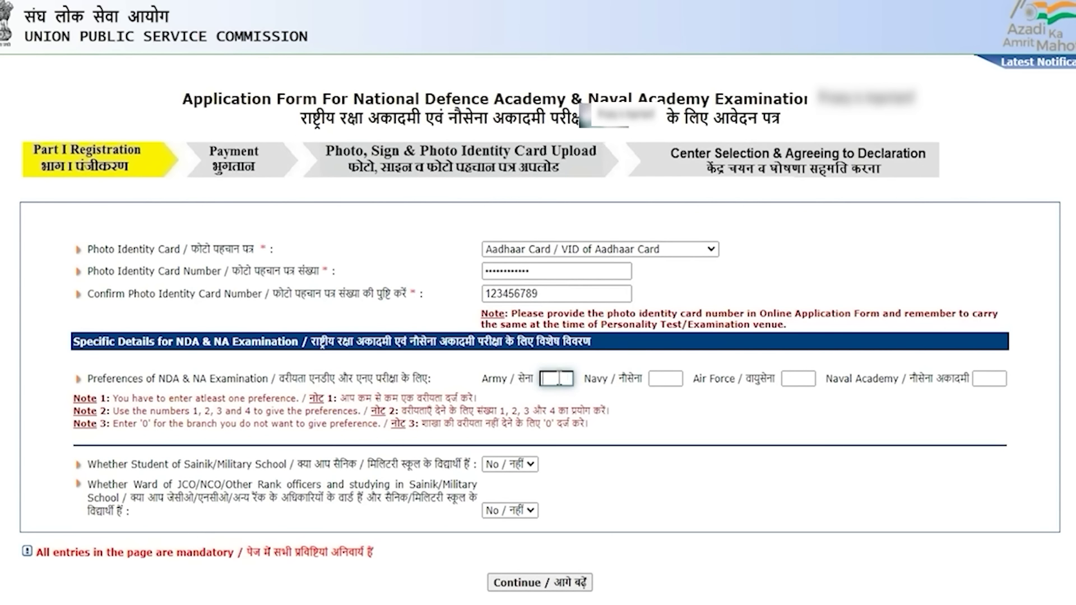
text(2)
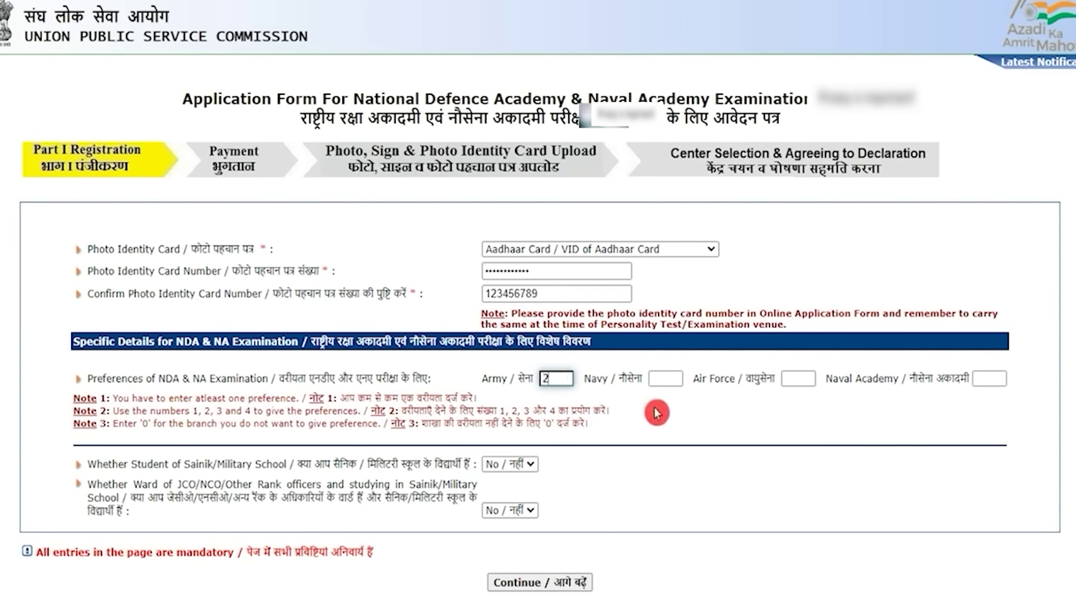
key(Tab)
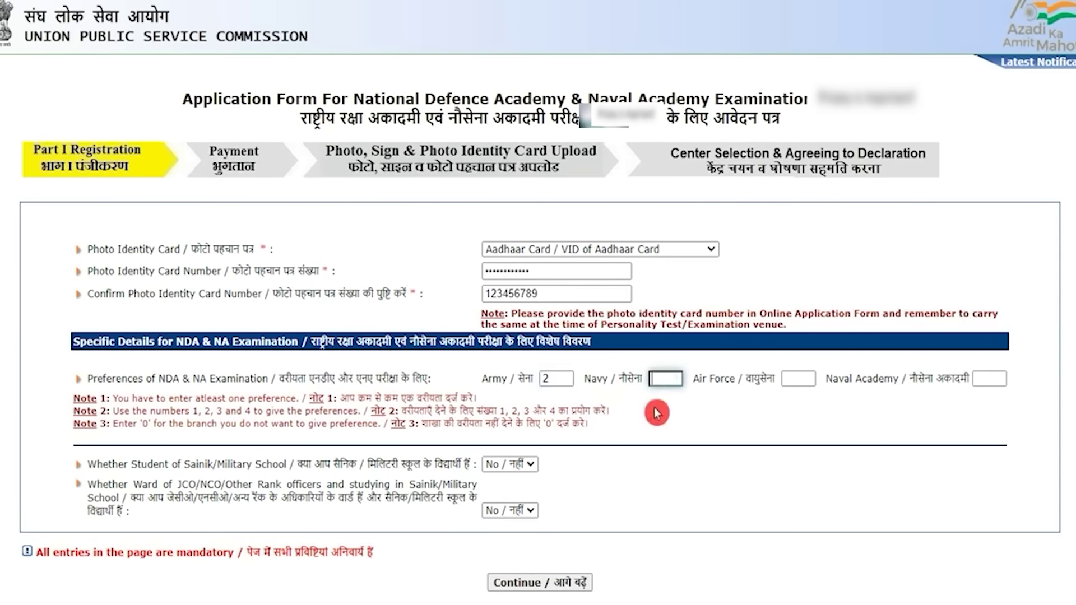
text(1)
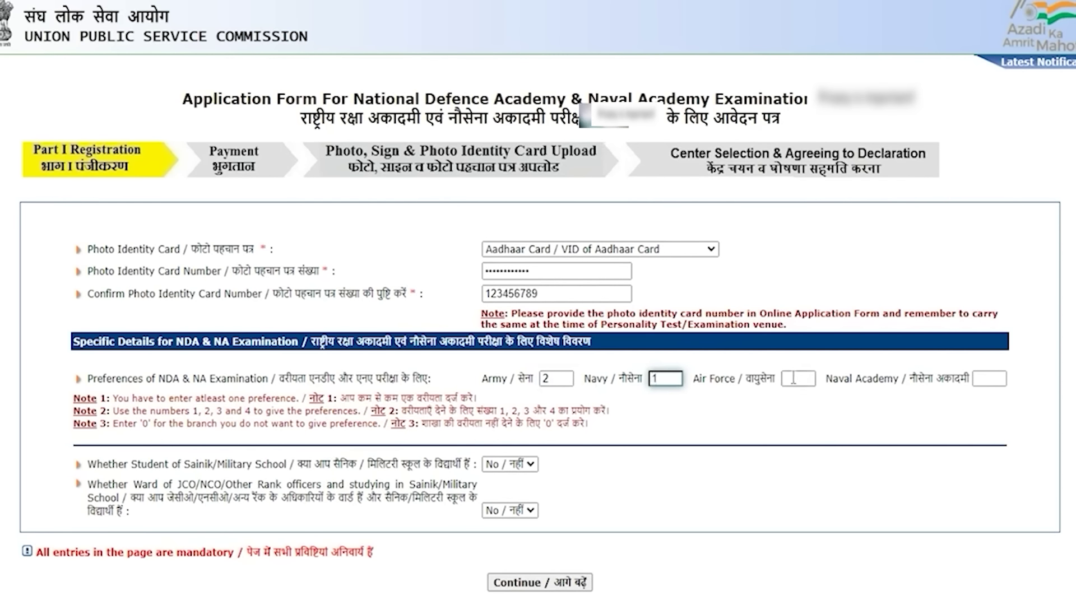
click(794, 379)
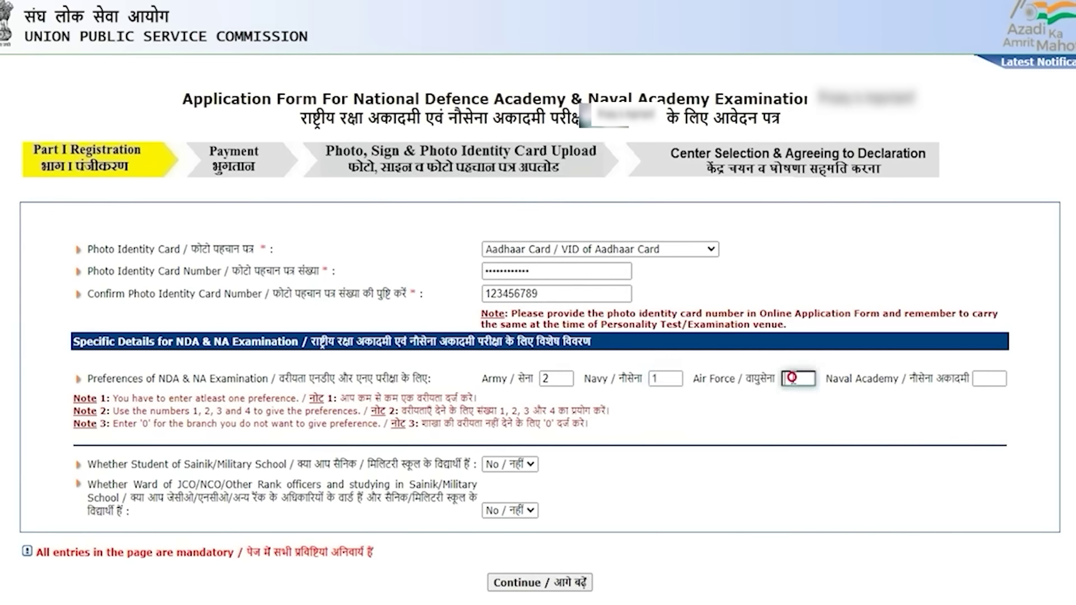
text(3)
click(1003, 377)
text(4)
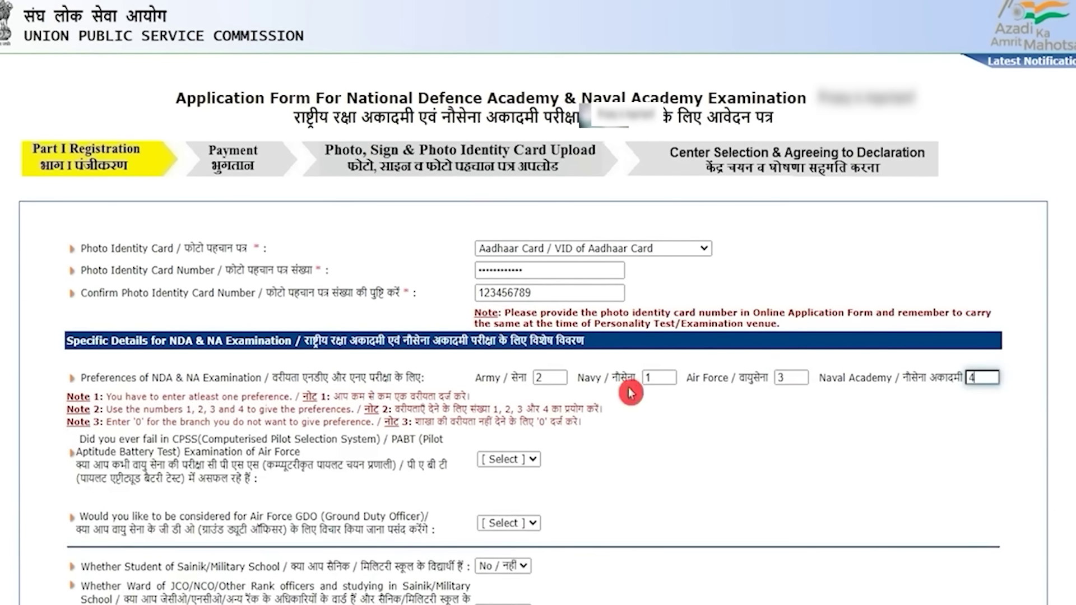
scroll(393, 415, down, 2)
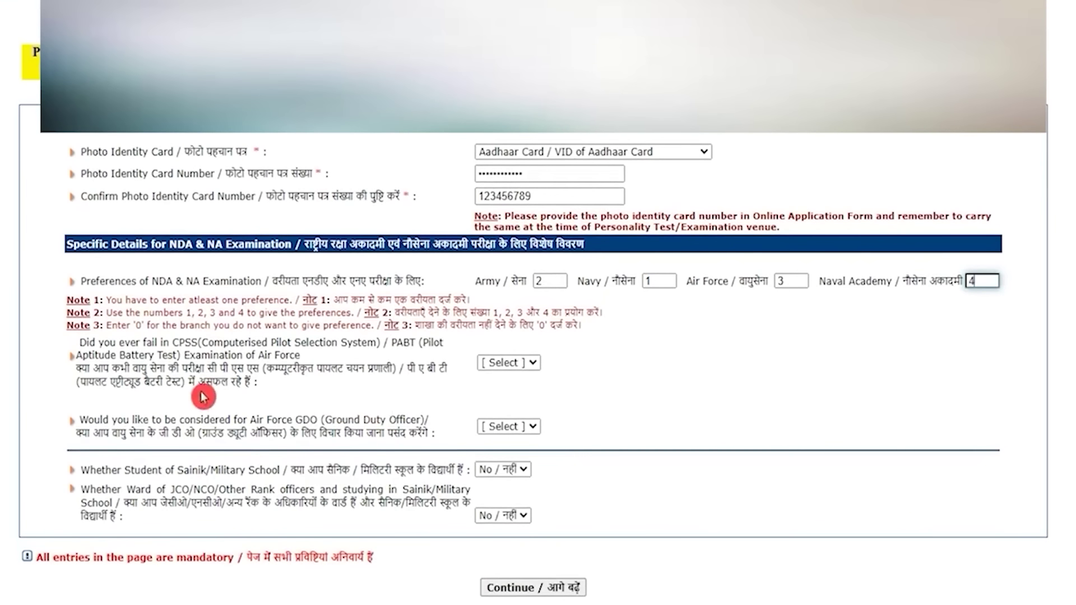
- Answer No to the CPSS/PABT failure and Air Force GDO questions
drag(103, 368, 363, 369)
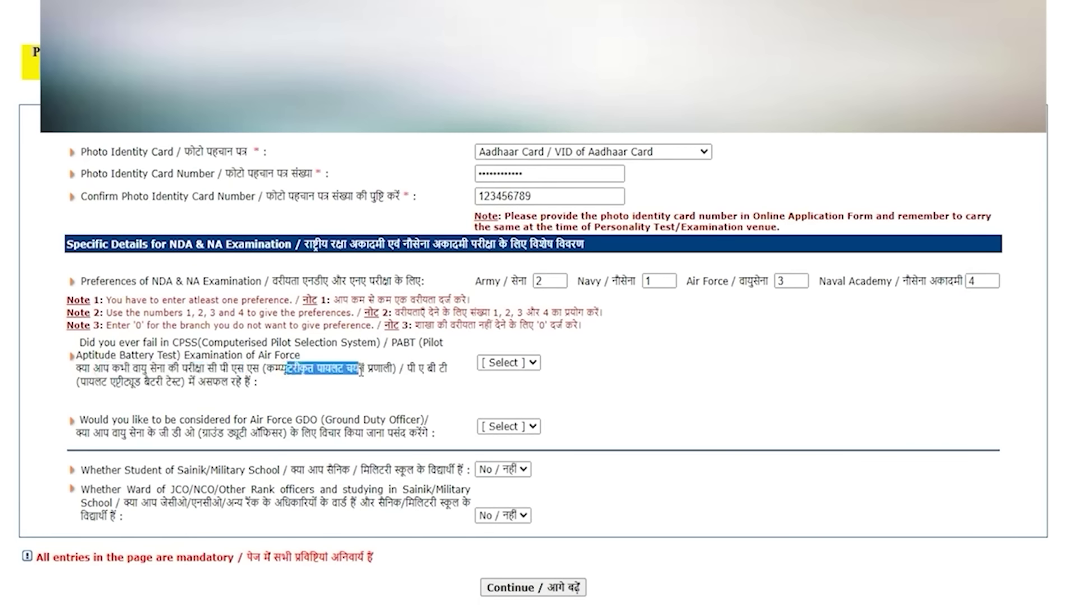
click(432, 370)
drag(89, 382, 167, 382)
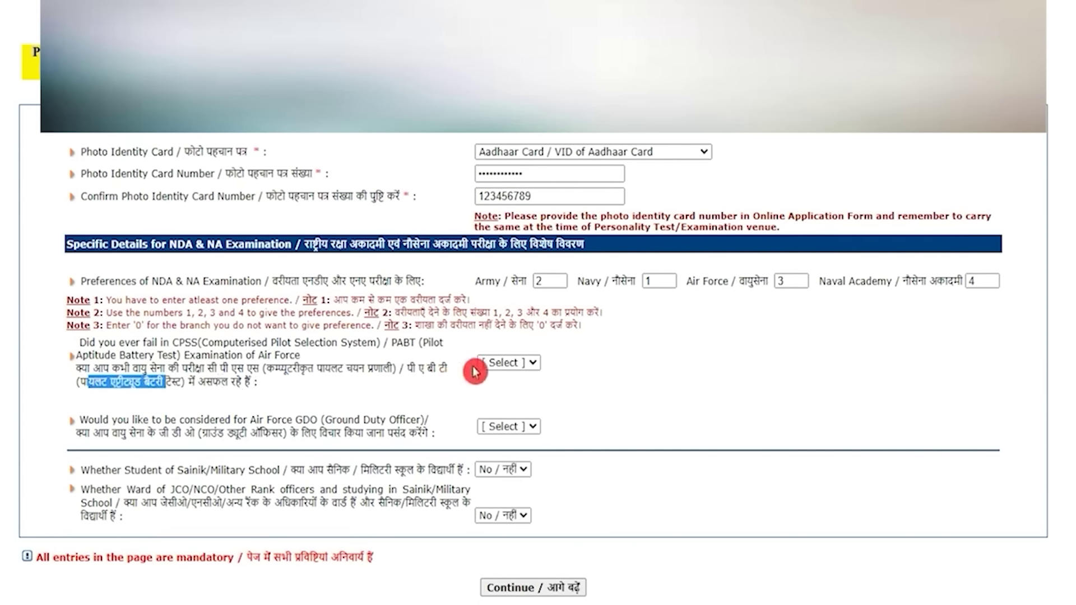
click(493, 363)
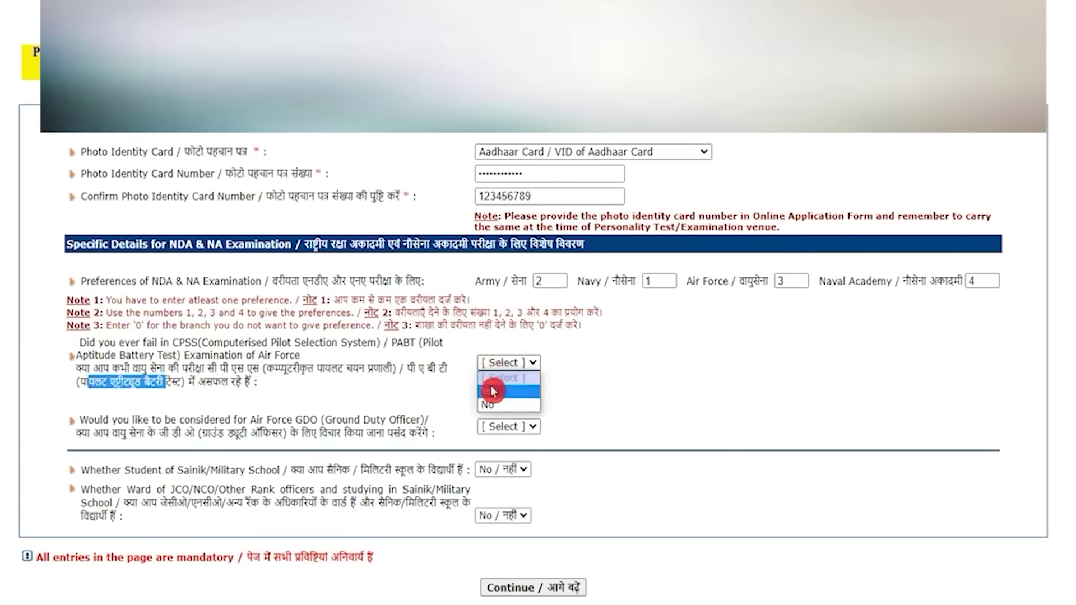
click(494, 405)
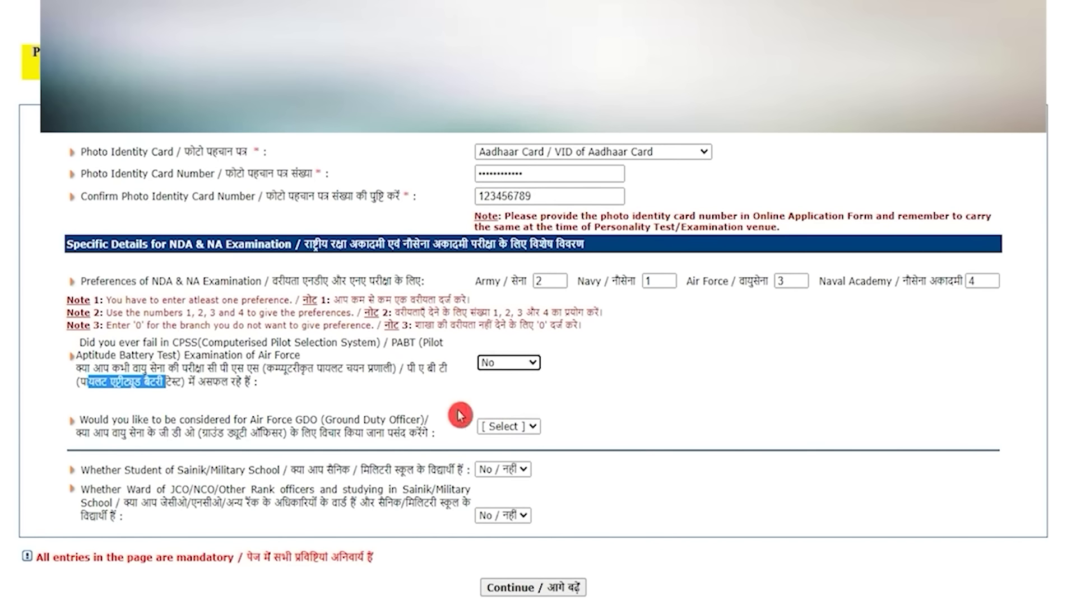
drag(93, 434, 421, 435)
click(501, 432)
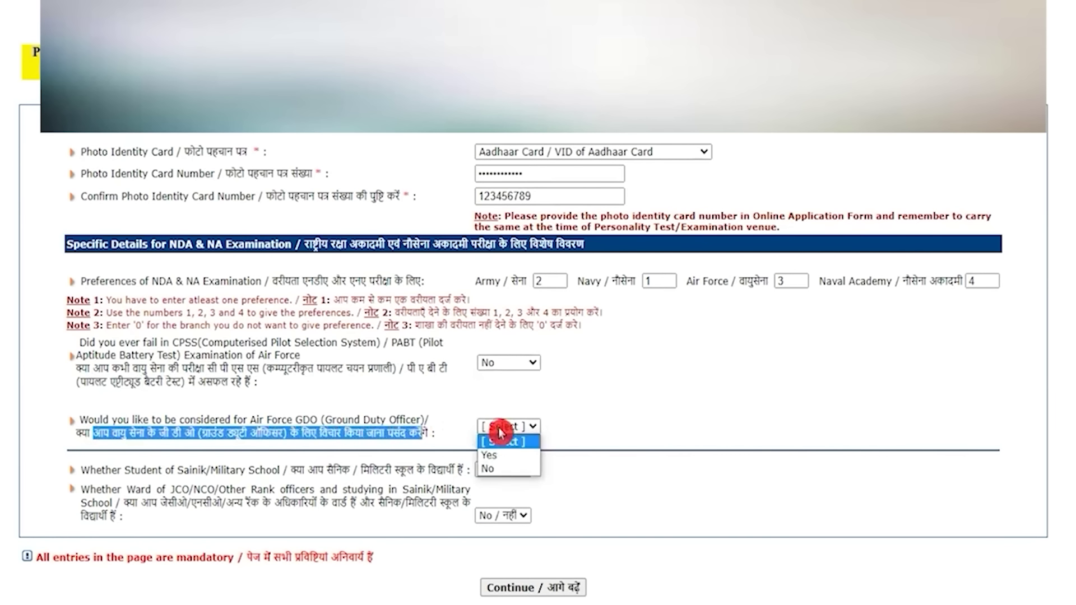
click(497, 468)
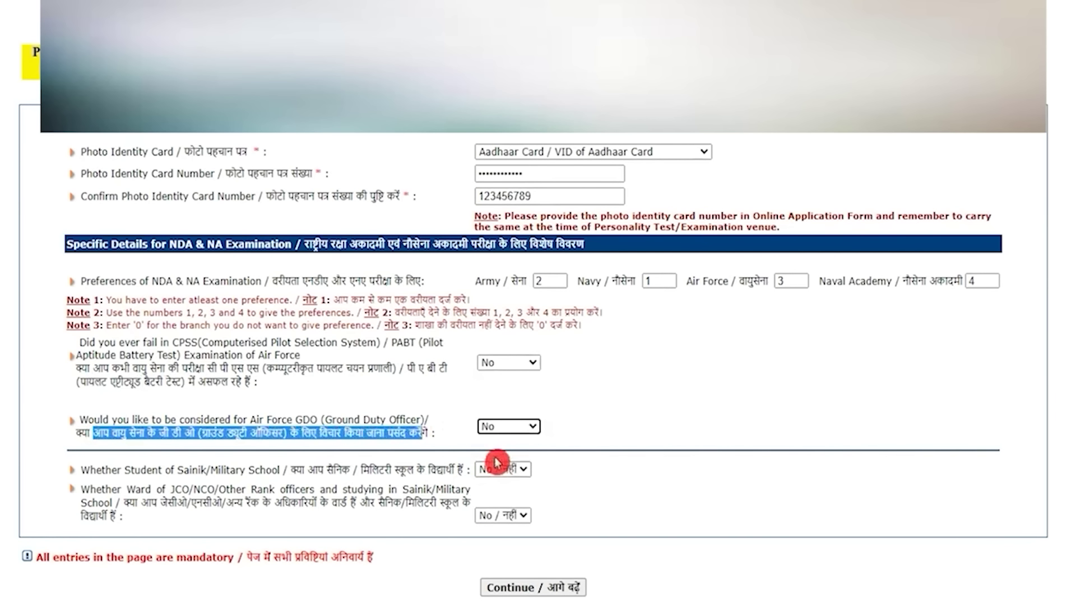
- Keep the Sainik School and JCO/NCO ward questions answered No / नहीं
drag(305, 470, 417, 471)
click(486, 470)
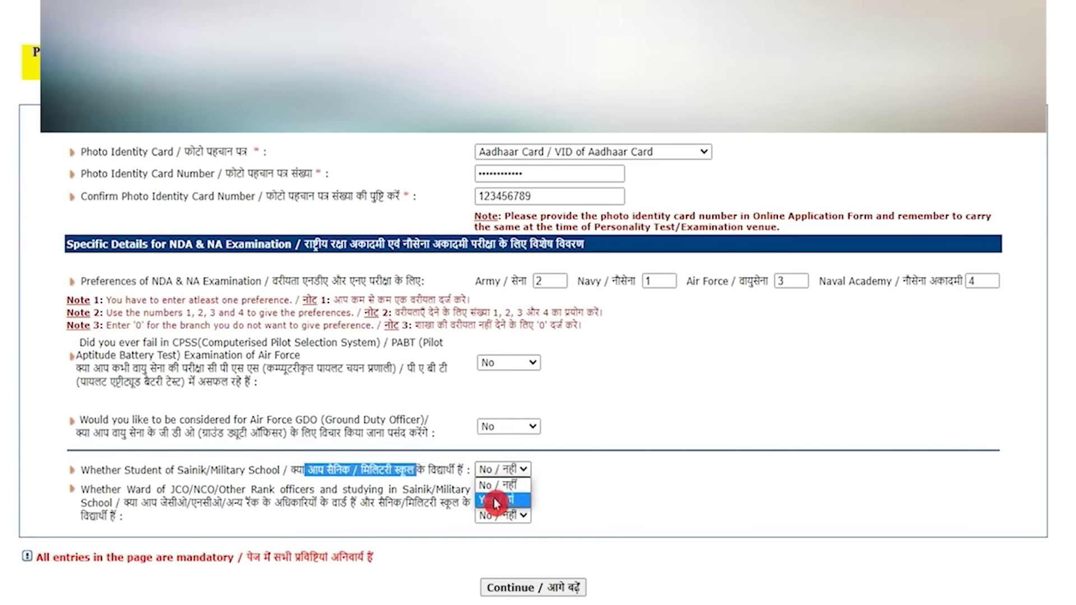
click(496, 486)
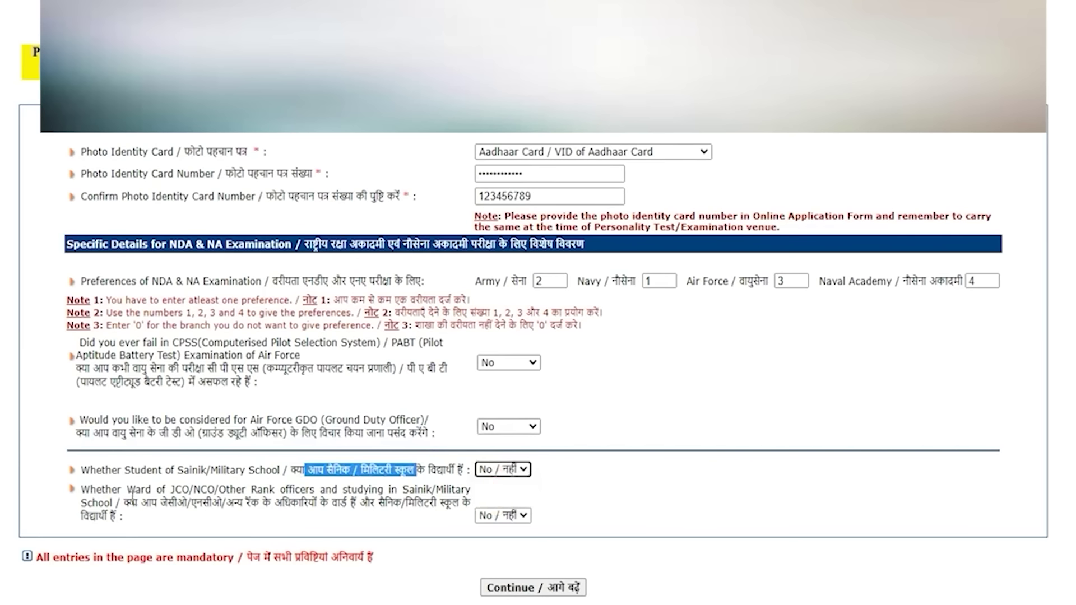
drag(124, 502, 430, 509)
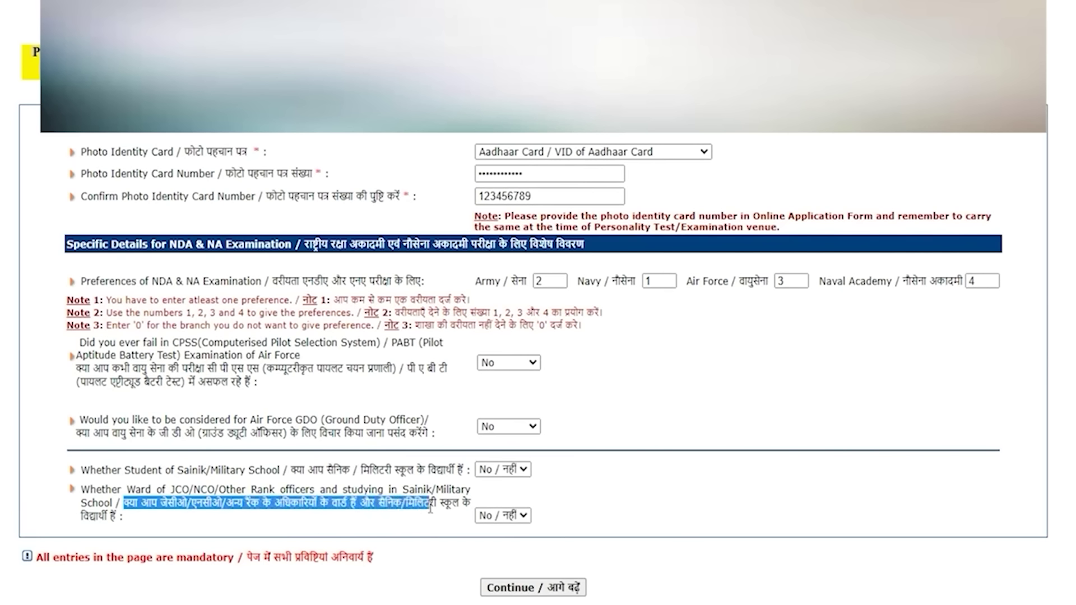
click(494, 515)
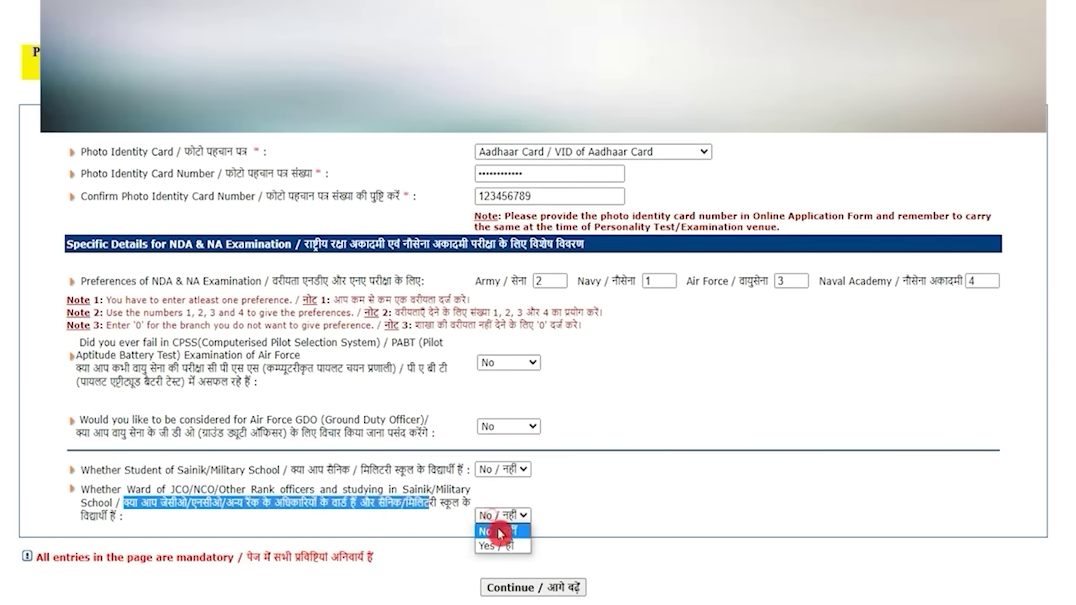
click(503, 534)
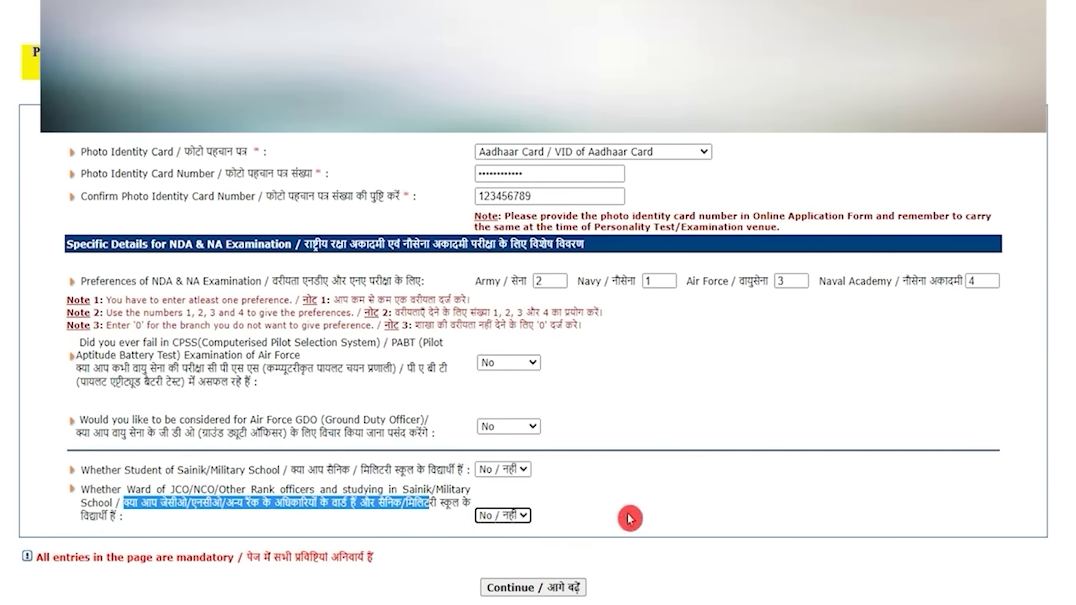
- Submit the form, review the verification page, enter the captcha and agree to finish Part-I
click(534, 590)
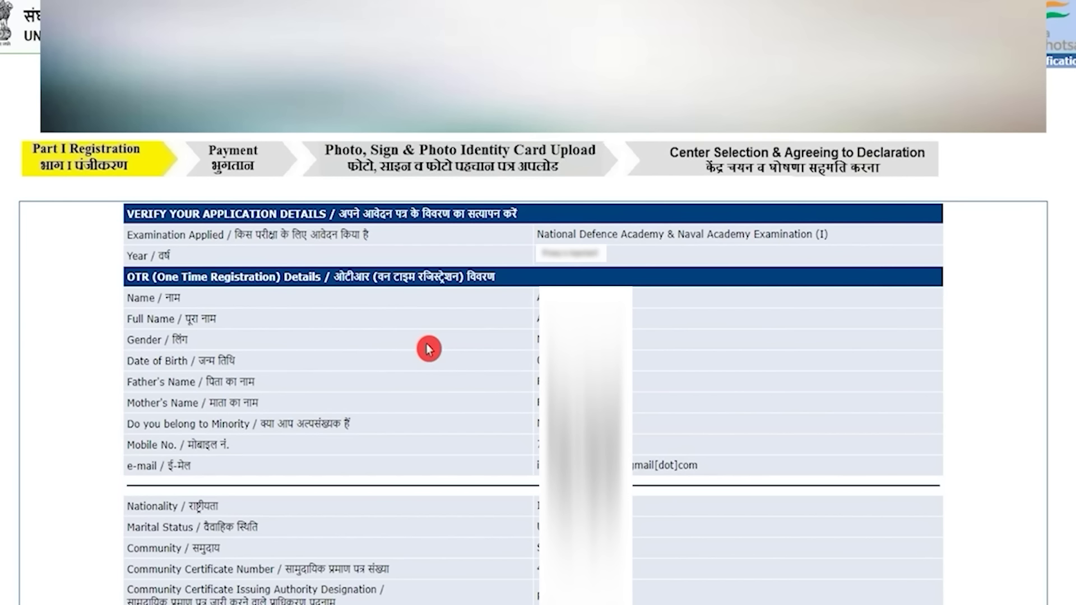
scroll(429, 349, down, 10)
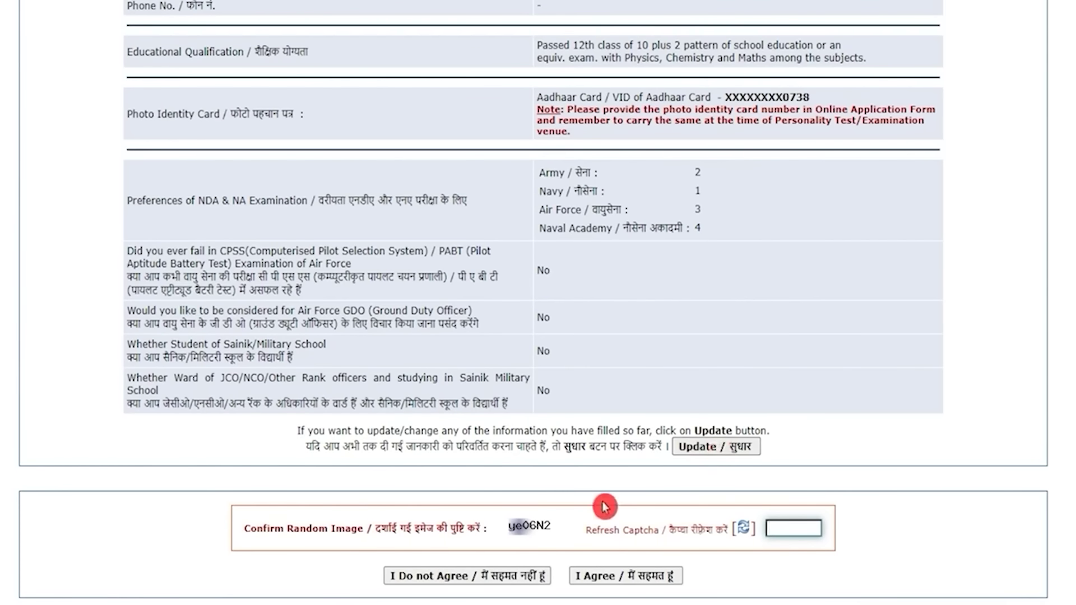
click(771, 529)
click(647, 579)
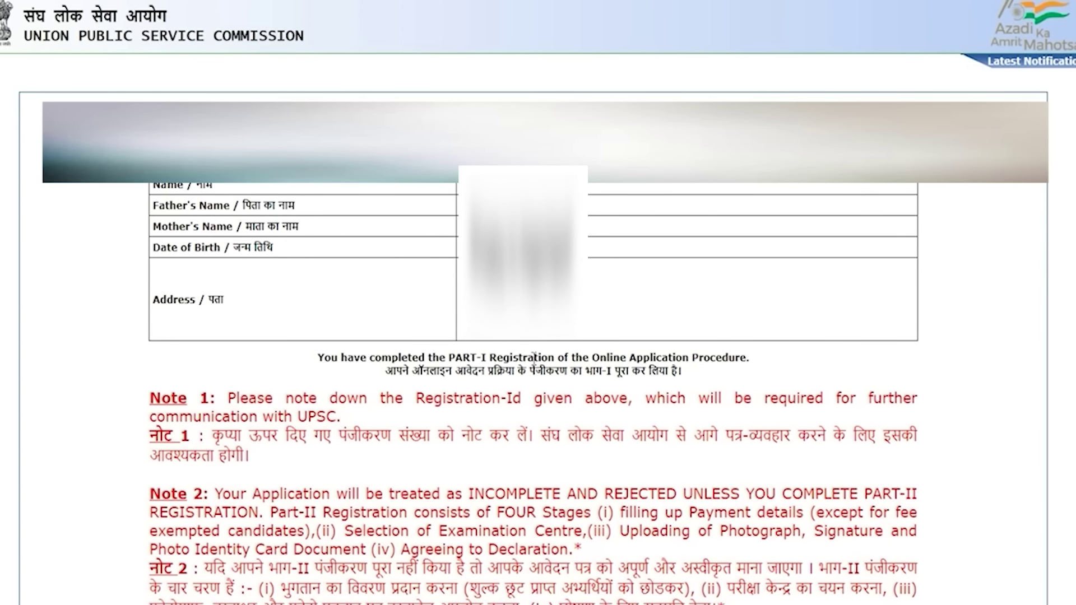
- Open the Part-I registration print slip, then cancel the print preview without printing
scroll(535, 357, down, 4)
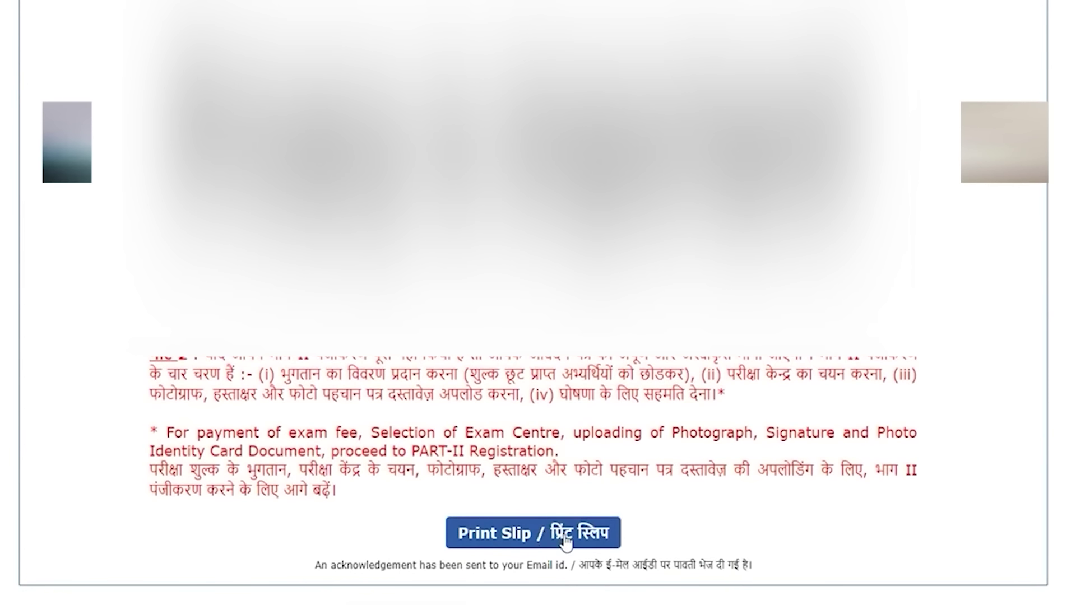
click(564, 535)
click(904, 514)
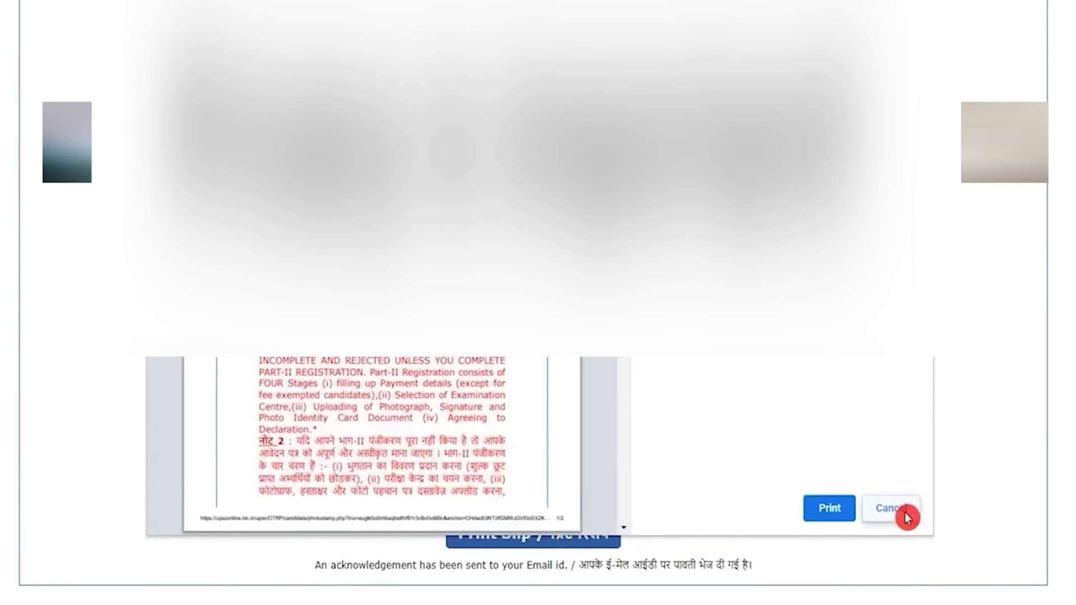
scroll(620, 387, up, 4)
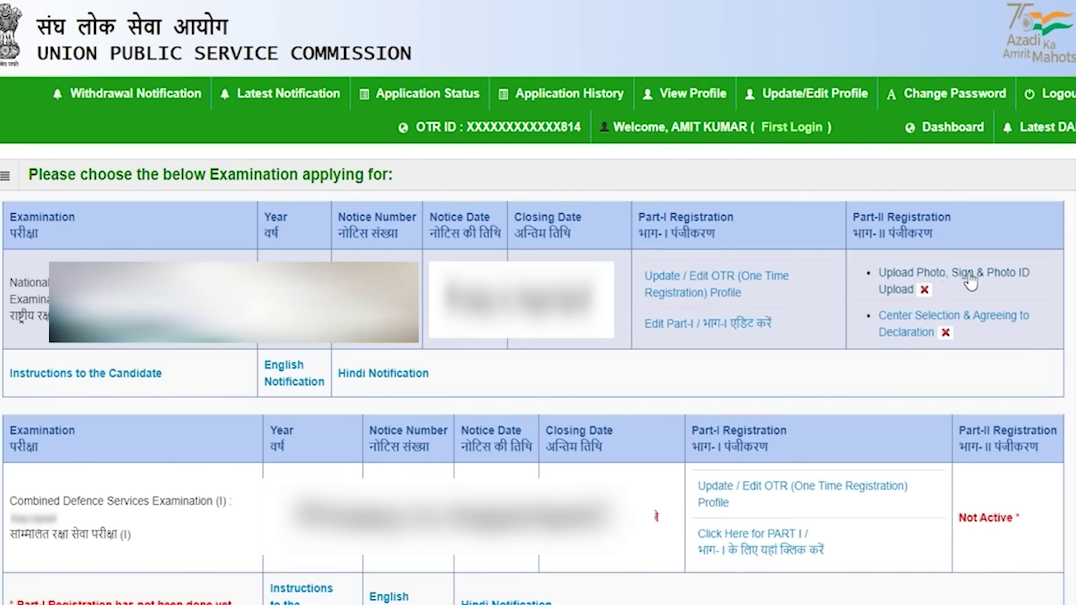
- Open Part-II's 'Upload Photo, Sign & Photo ID Upload' step for the NDA application
click(939, 312)
drag(853, 219, 911, 221)
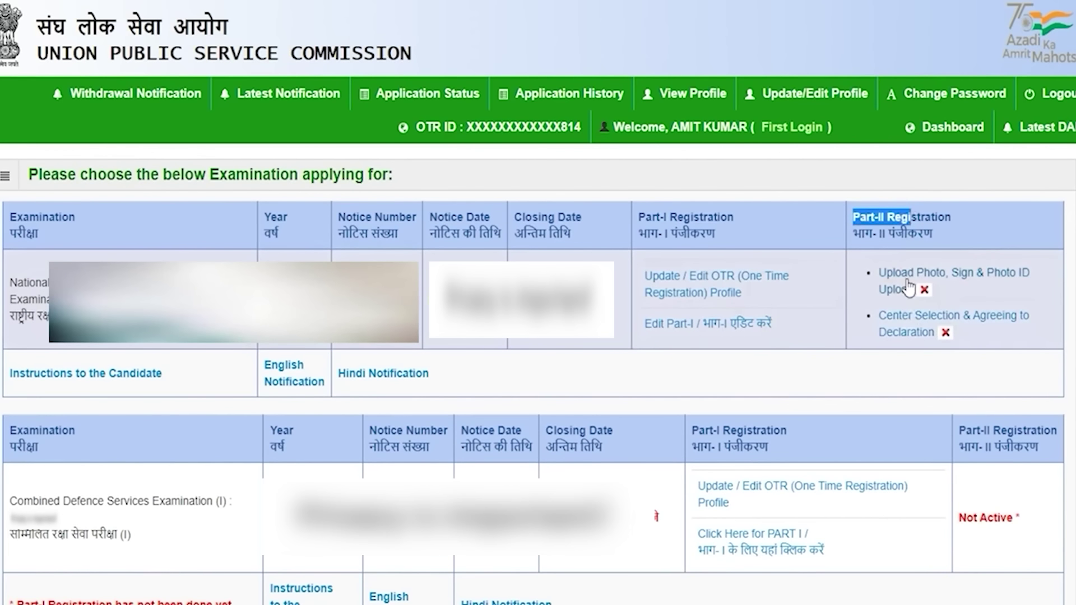
click(904, 290)
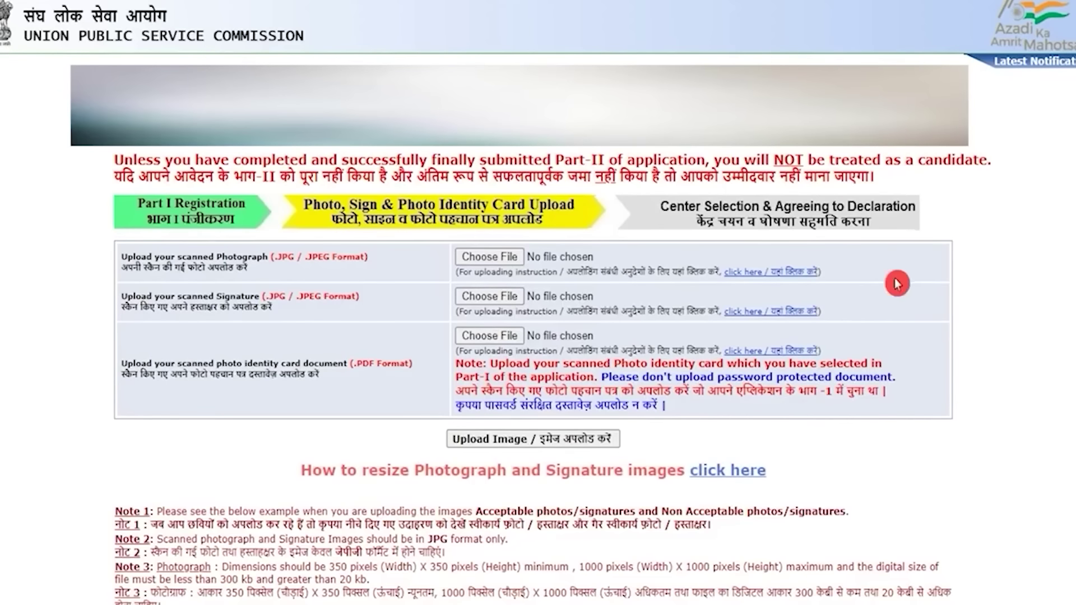
click(417, 262)
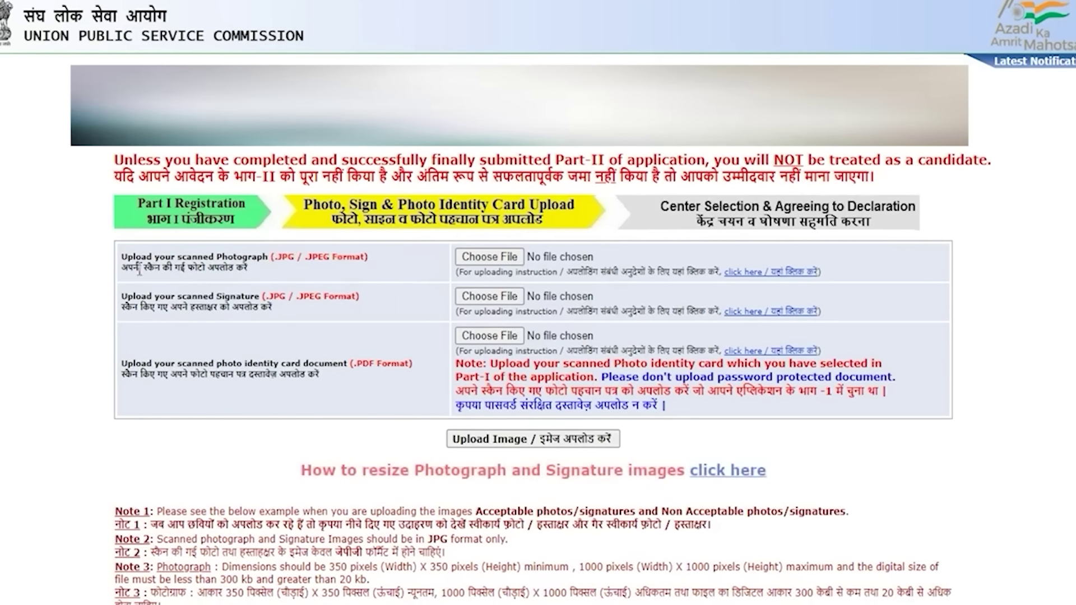
drag(195, 307, 229, 307)
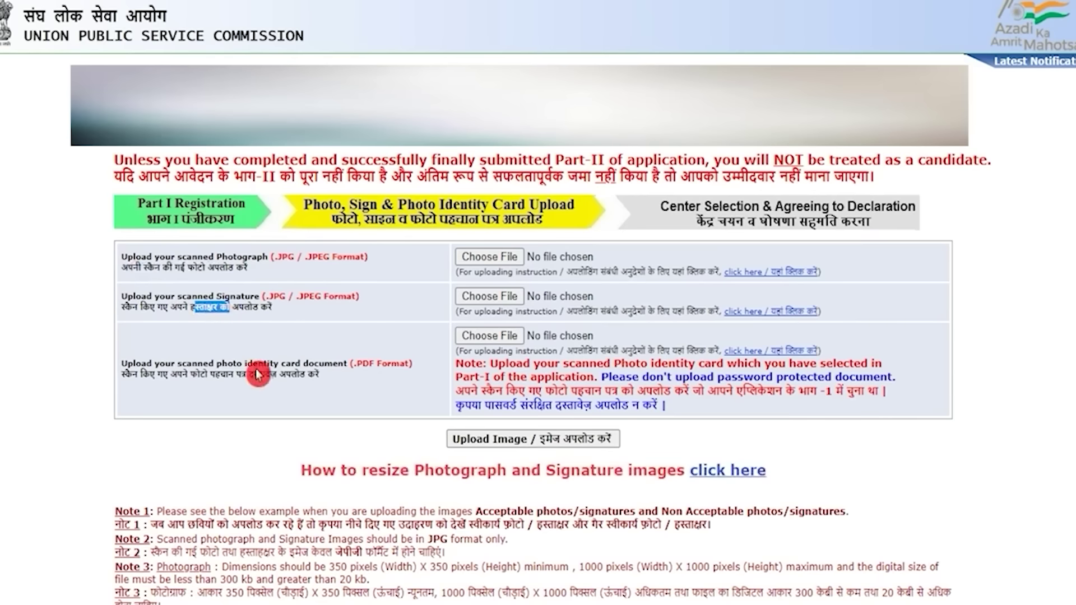
drag(258, 365, 332, 365)
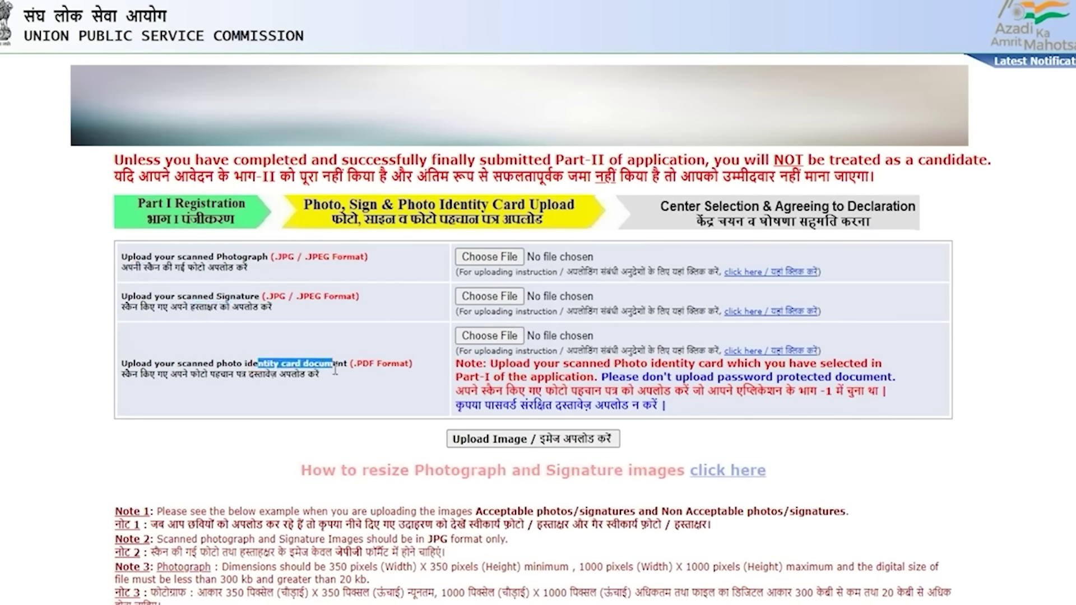
drag(290, 256, 325, 257)
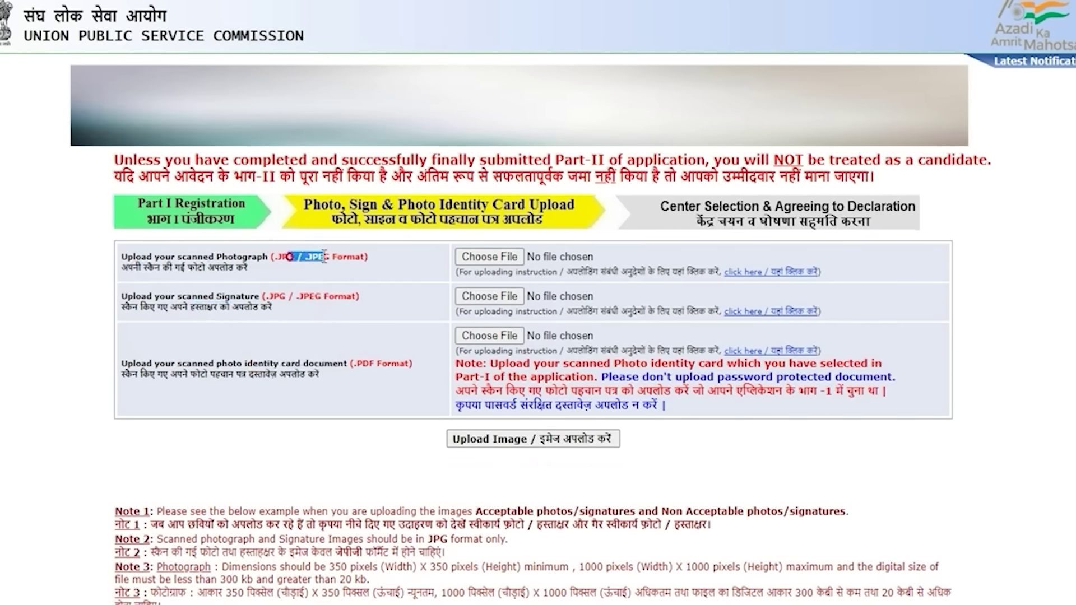
scroll(371, 508, down, 3)
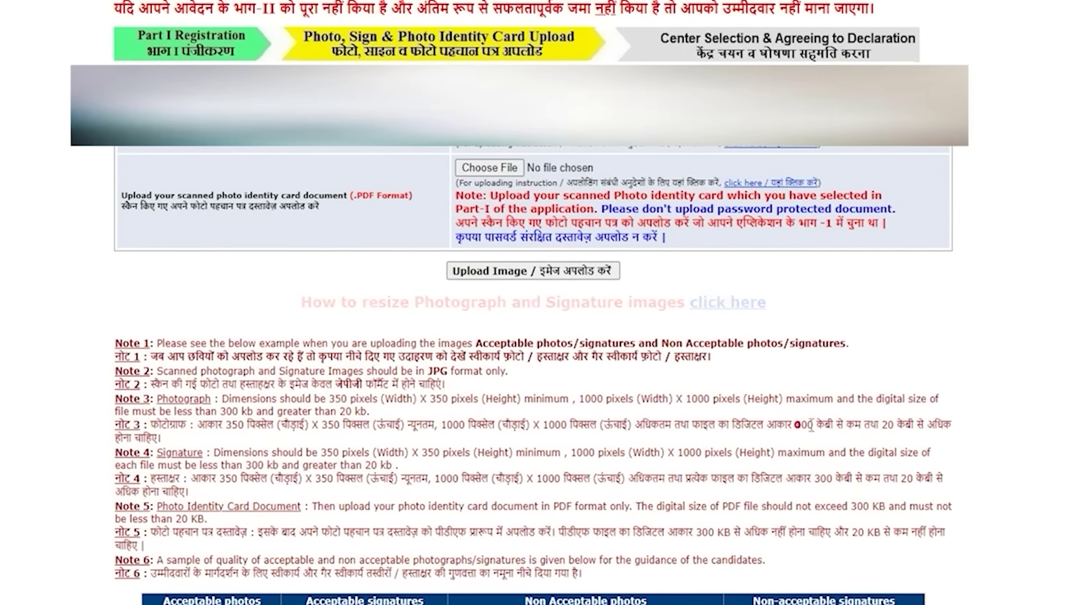
drag(797, 425, 896, 426)
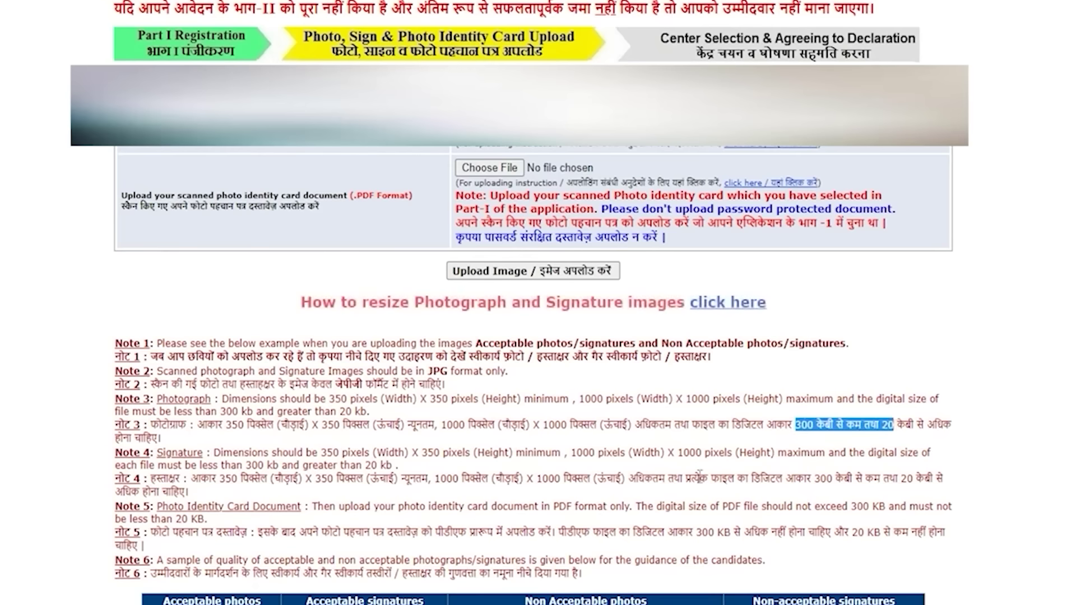
drag(822, 477, 900, 476)
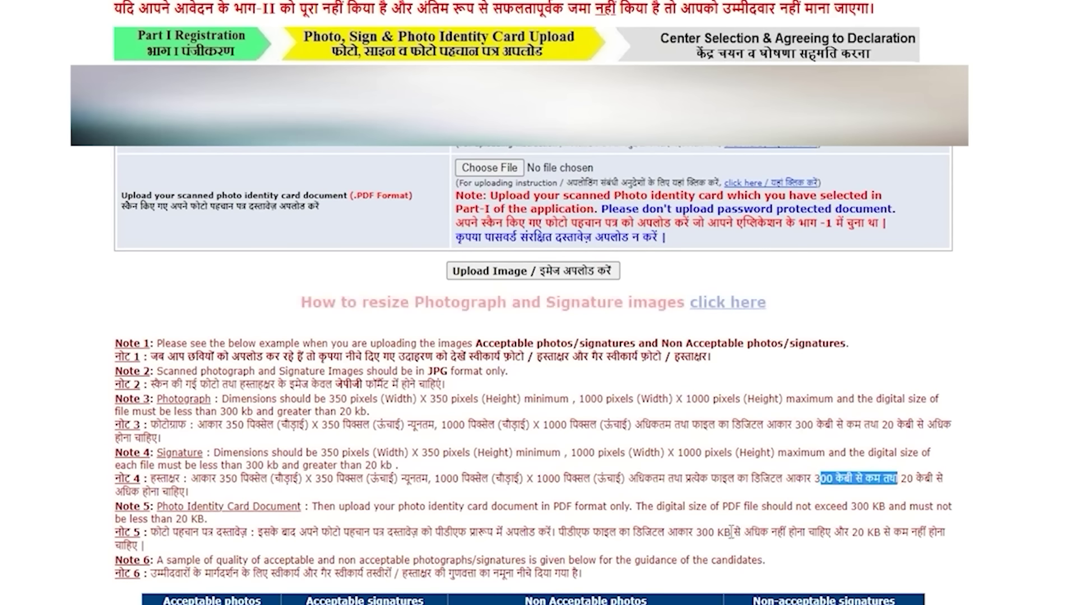
drag(705, 533, 842, 528)
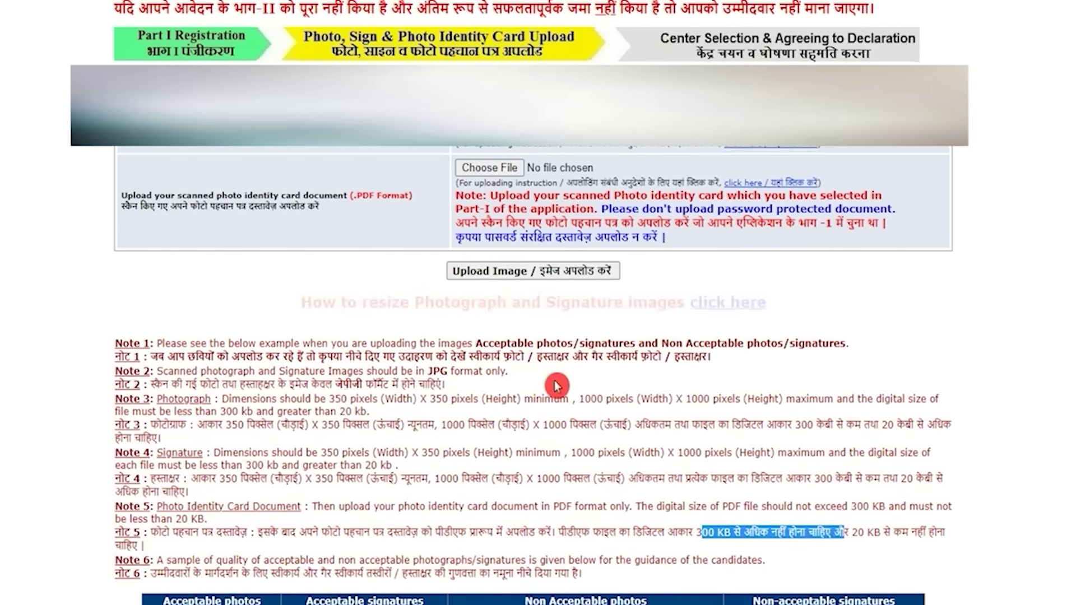
scroll(555, 385, up, 3)
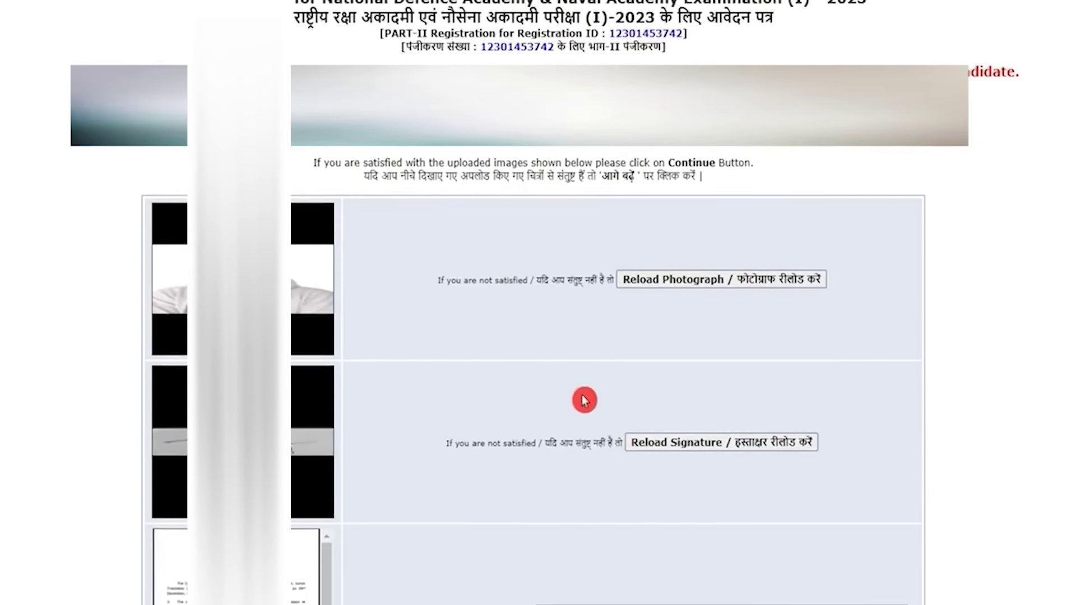
- Review the uploaded photo, signature and ID previews and accept them with Continue
scroll(584, 400, down, 5)
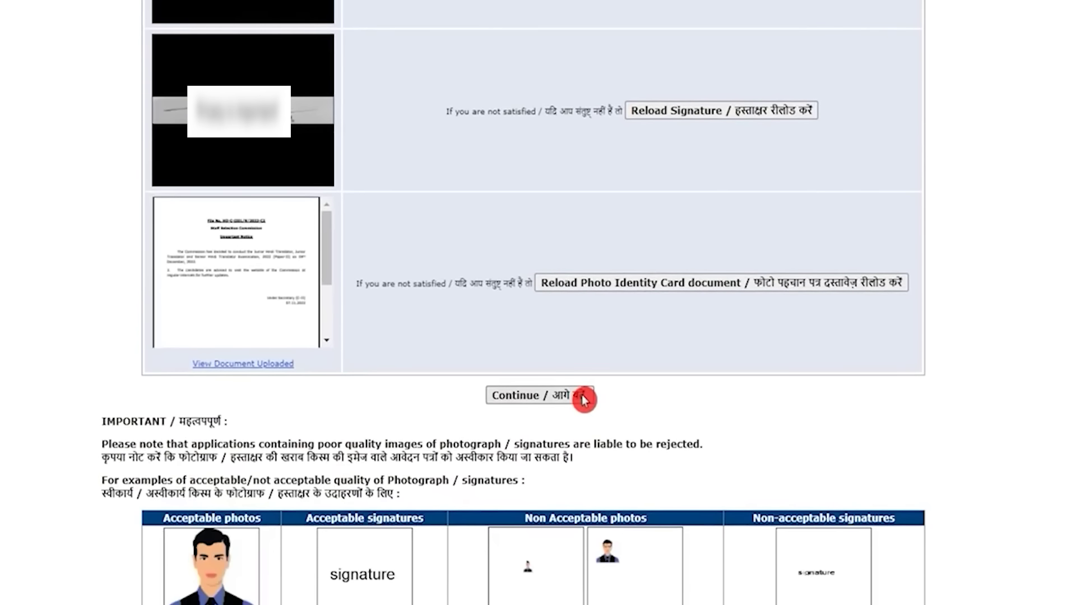
scroll(584, 400, down, 3)
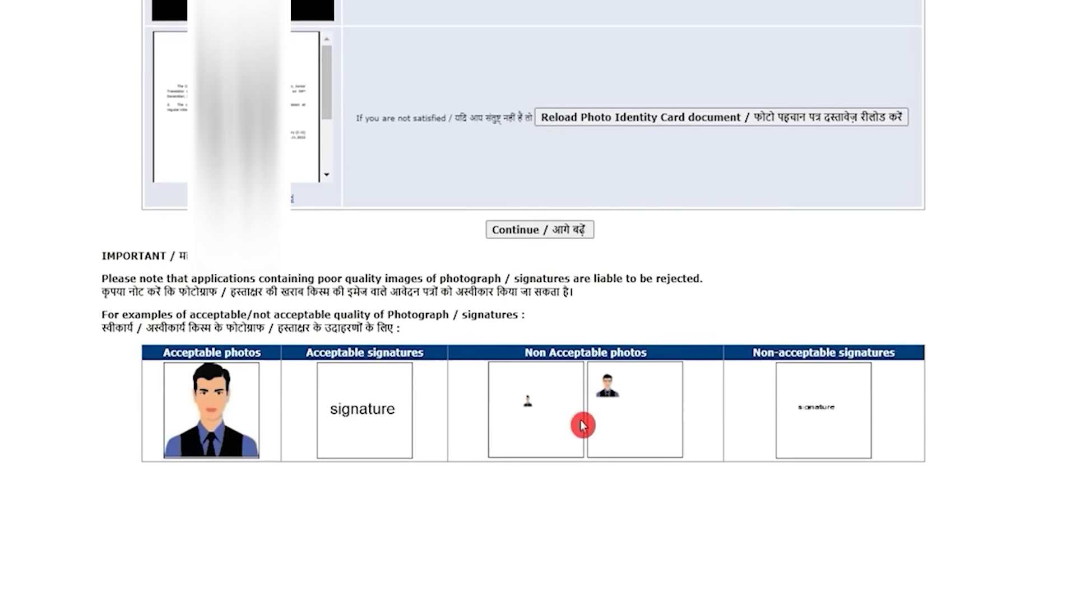
click(544, 234)
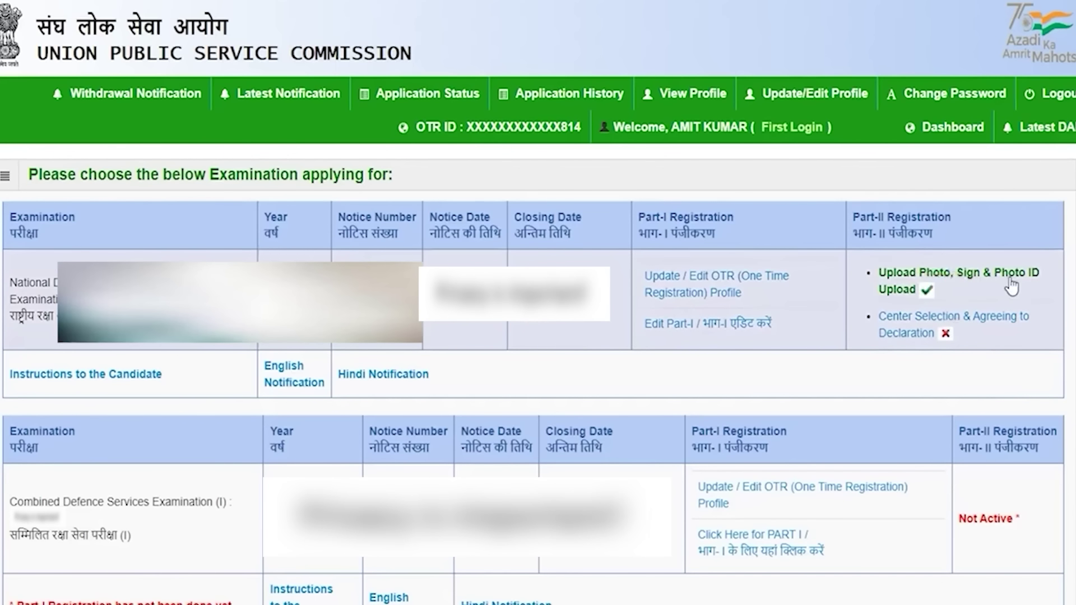
- Open Part-II's 'Center Selection & Agreeing to Declaration' page from the examination list
click(1046, 287)
click(944, 301)
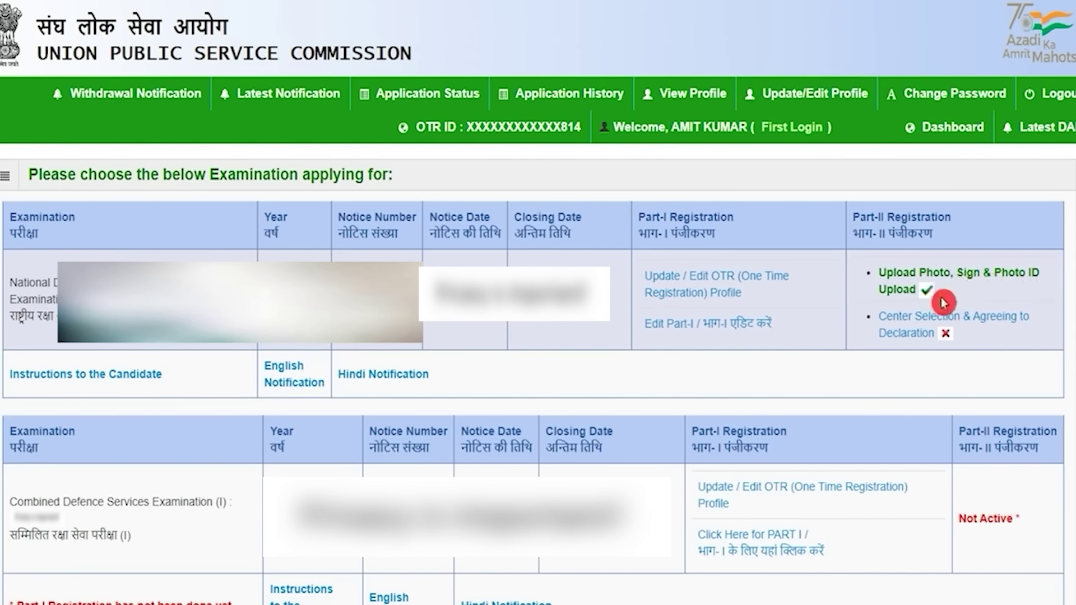
click(915, 336)
click(247, 298)
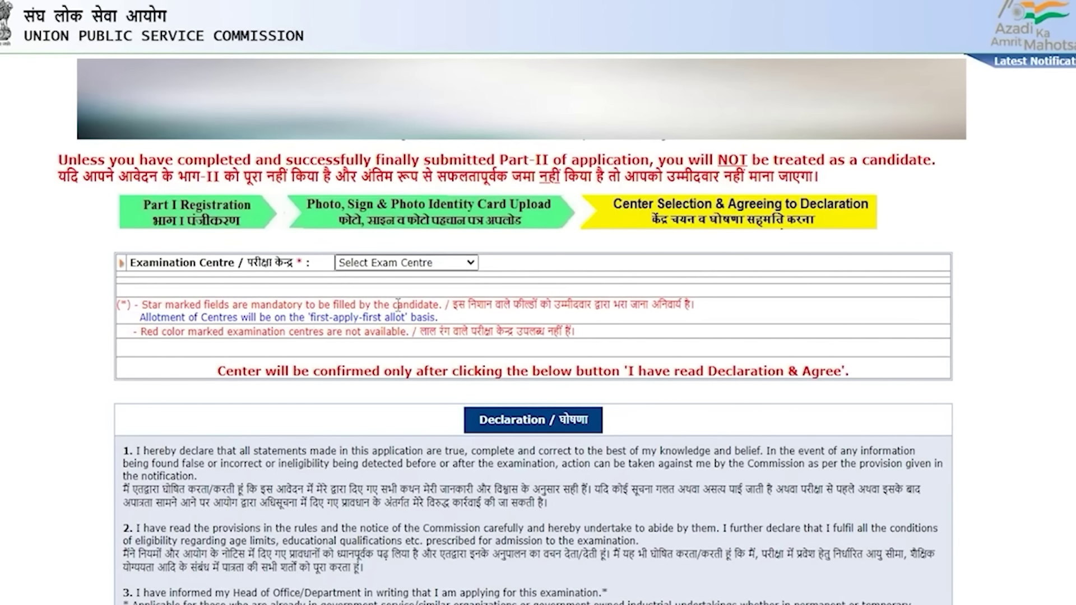
- Choose Agra as the examination centre and agree to the declaration to finally submit
click(423, 263)
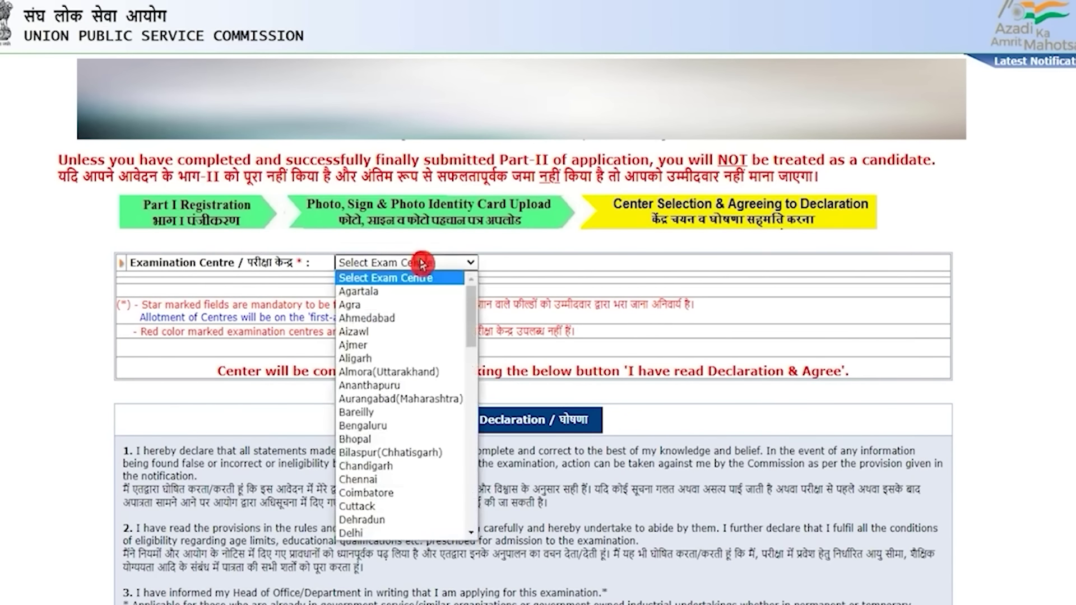
click(404, 304)
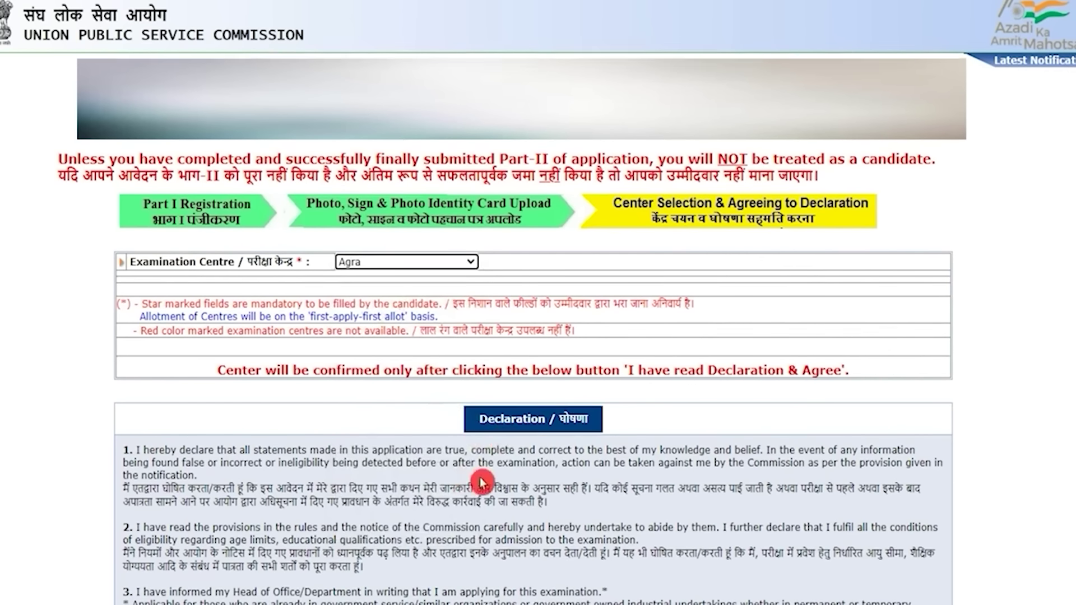
scroll(482, 481, down, 3)
scroll(482, 437, down, 1)
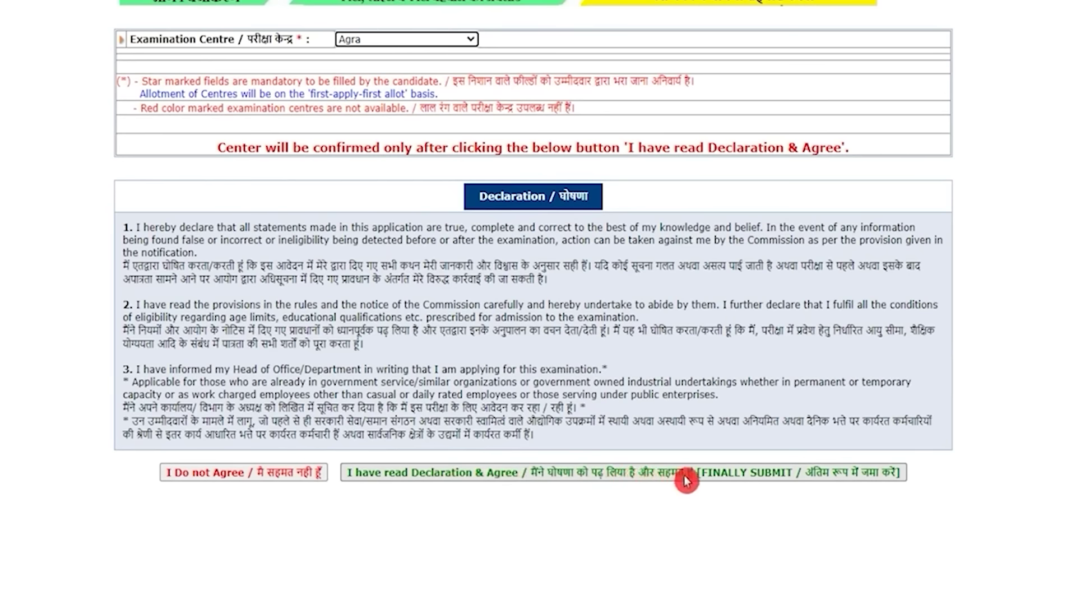
click(528, 476)
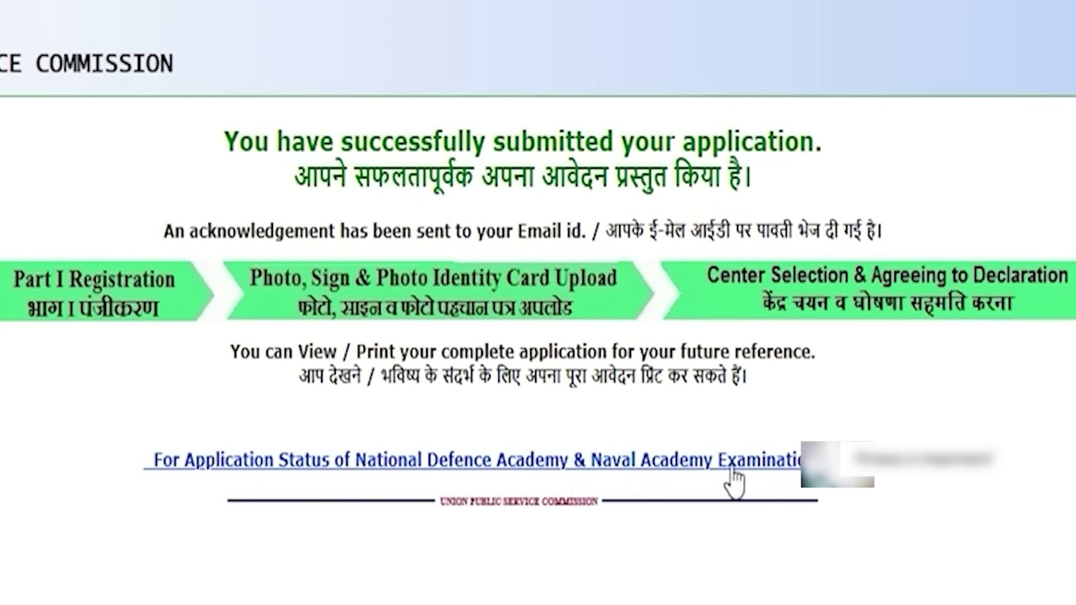
- Check the application status showing Part-I and Part-II Completed, then open View / Print Application
click(746, 446)
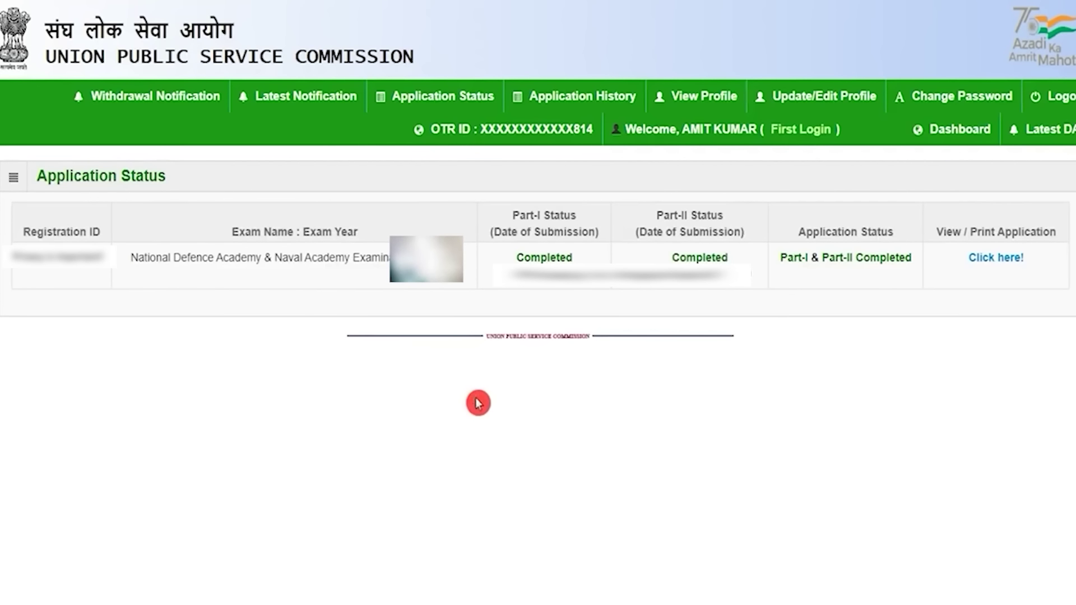
drag(513, 216, 552, 216)
click(665, 217)
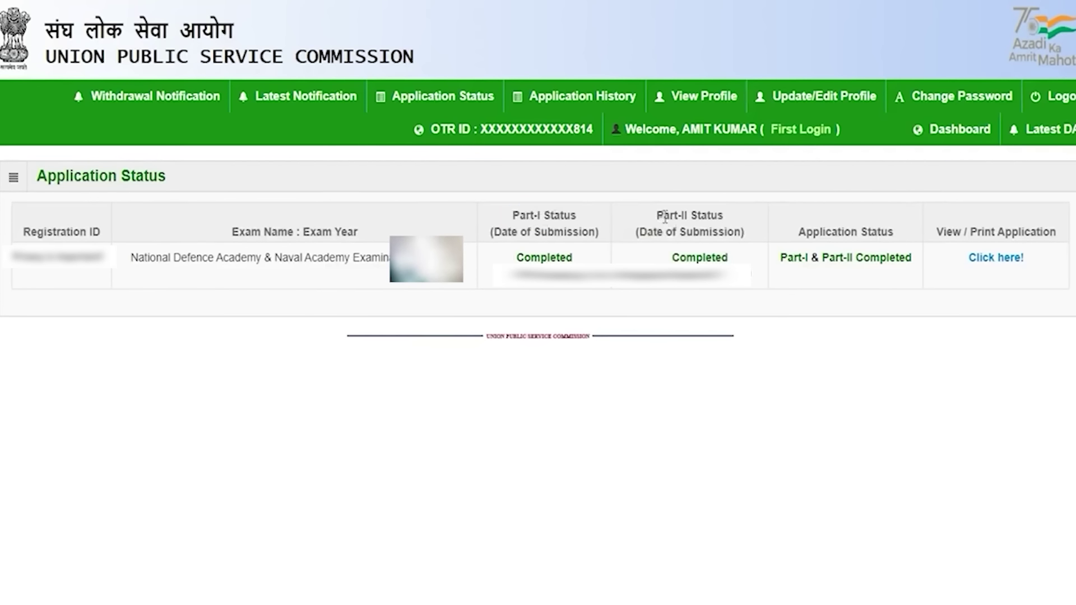
drag(664, 217, 708, 216)
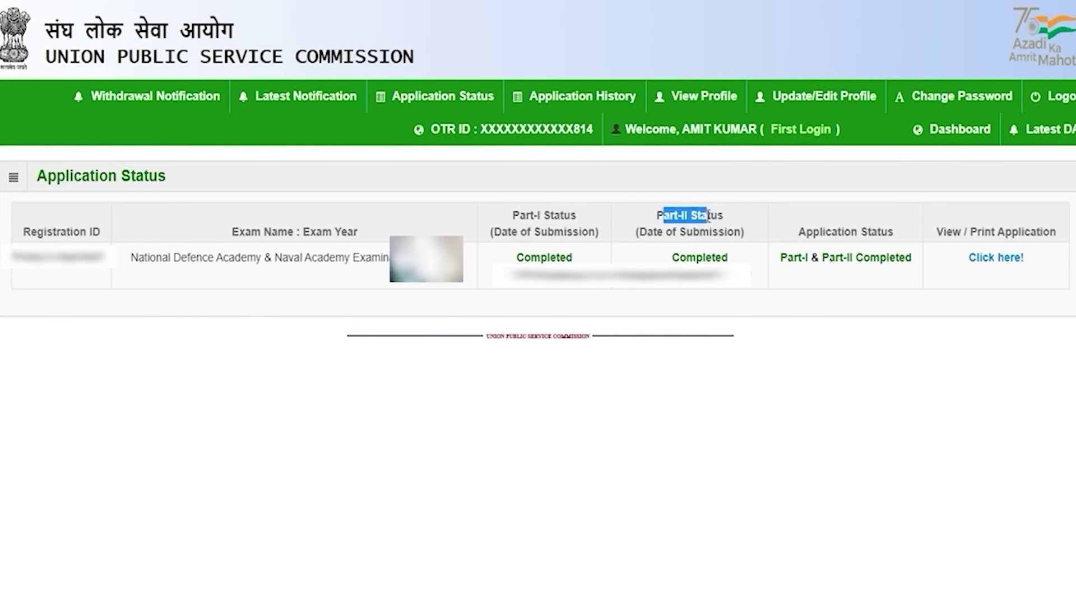
drag(680, 258, 716, 258)
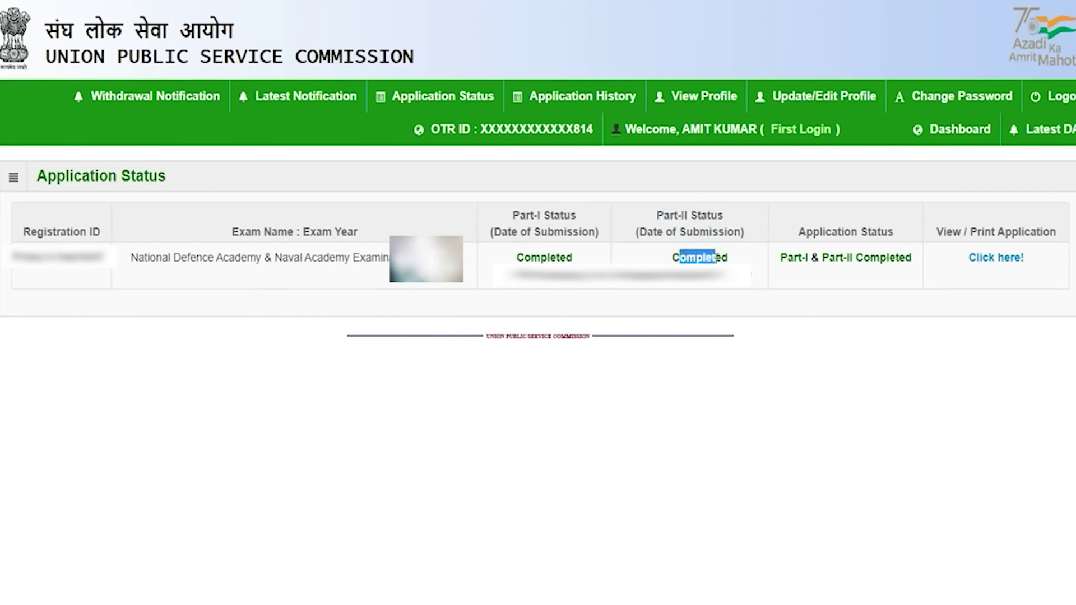
drag(953, 232, 1007, 232)
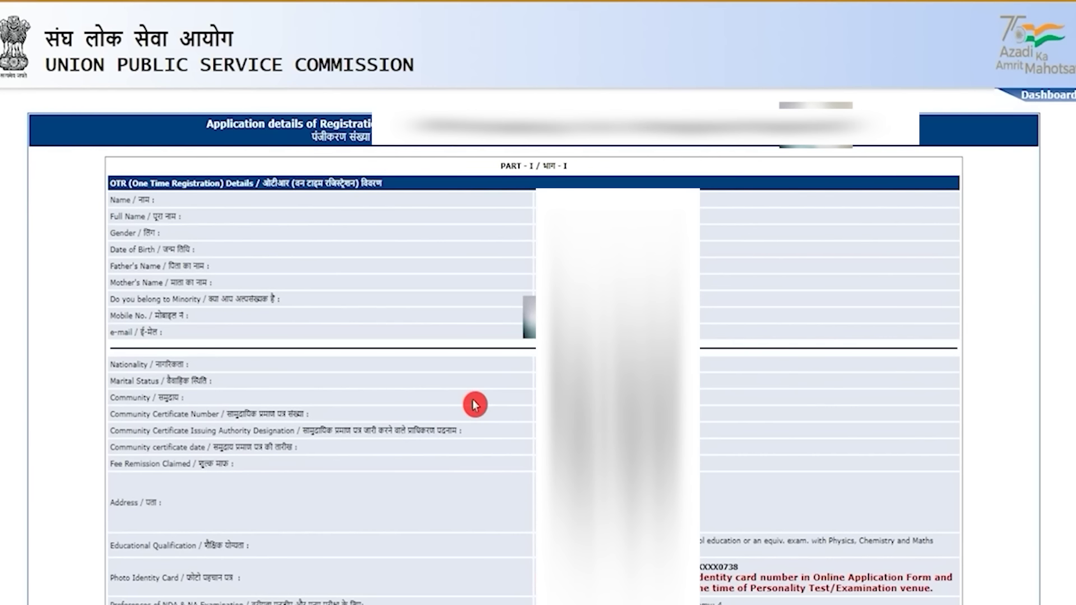
- Scroll through the full application and cancel its print dialog without printing
scroll(475, 405, down, 15)
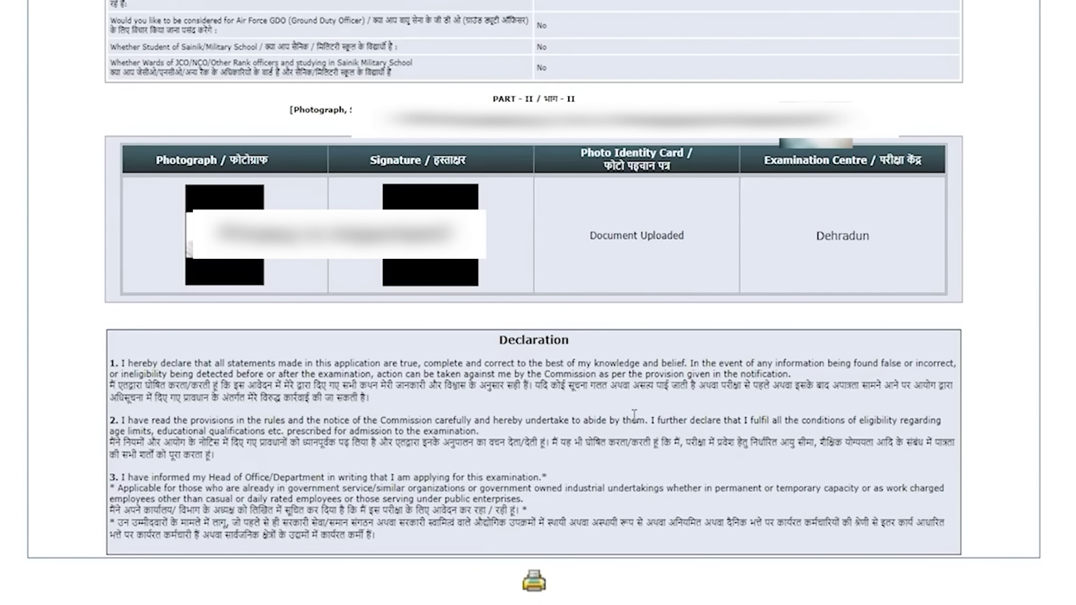
click(534, 582)
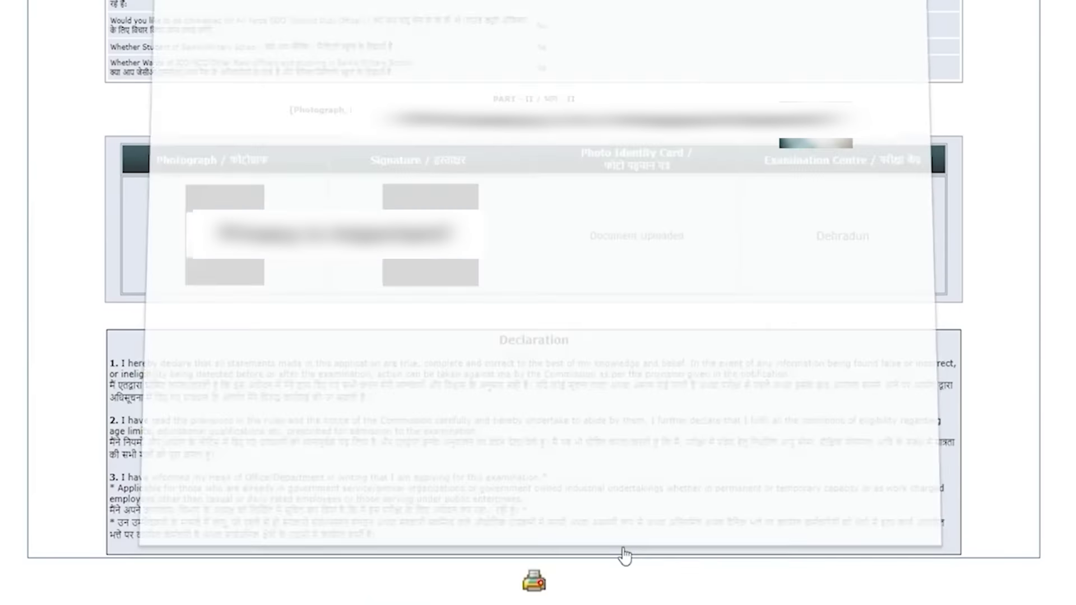
click(881, 506)
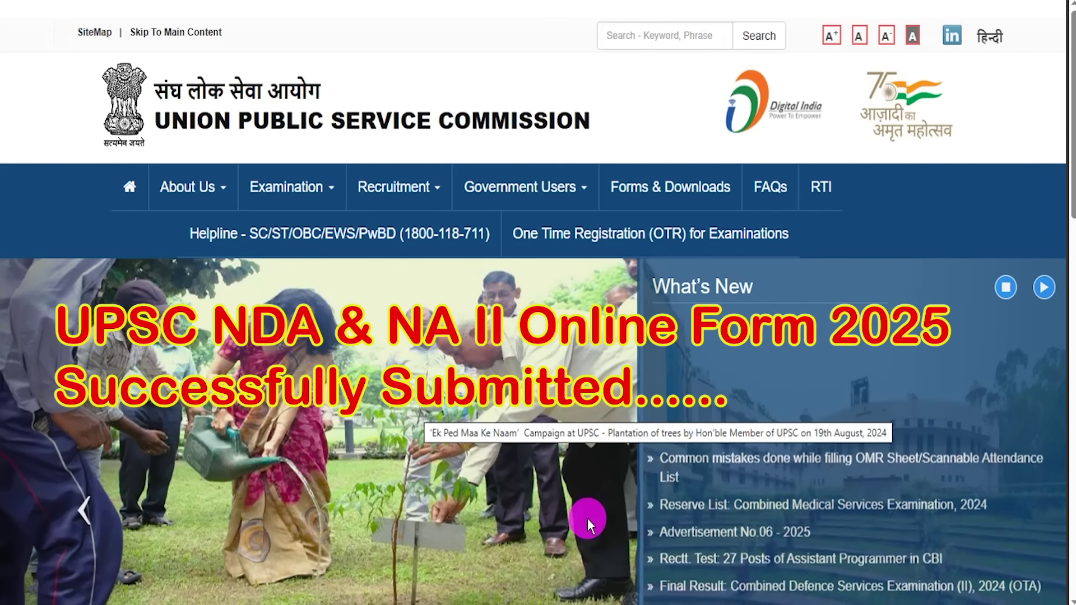
scroll(587, 519, down, 5)
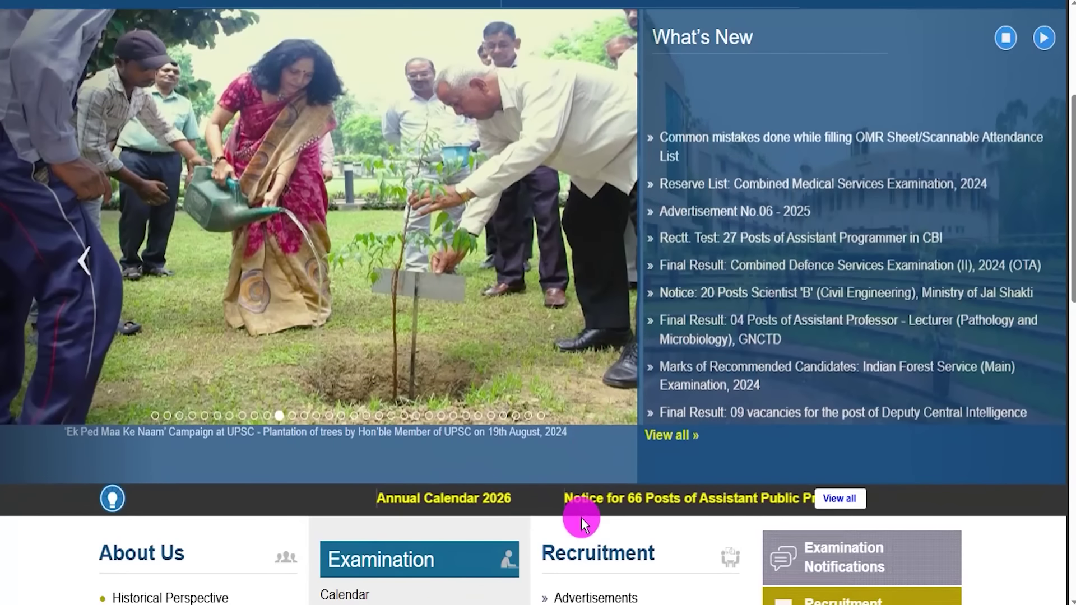
scroll(581, 517, up, 5)
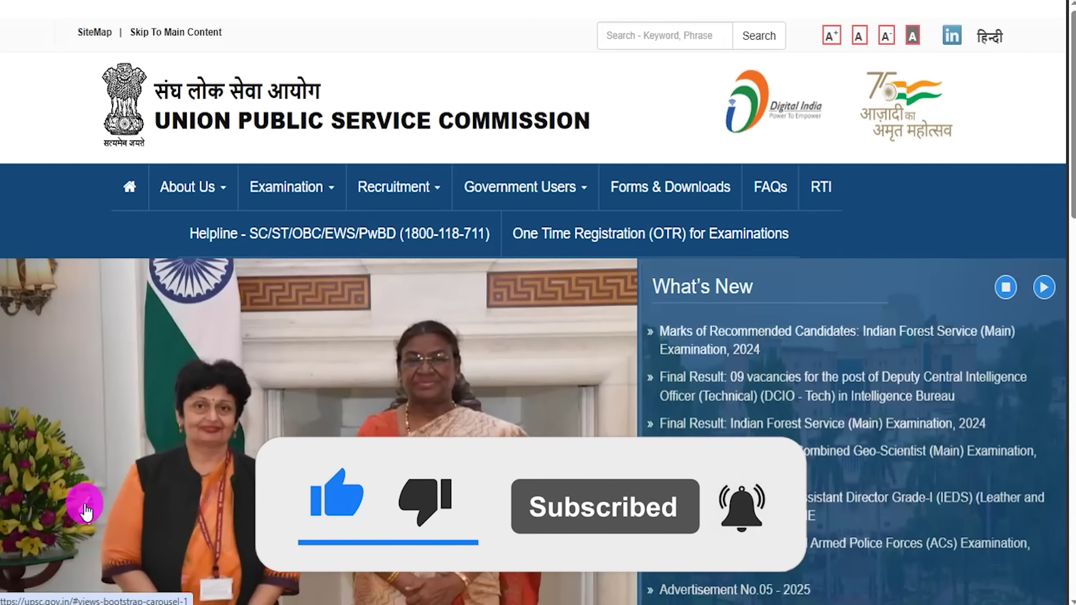
click(85, 511)
click(85, 512)
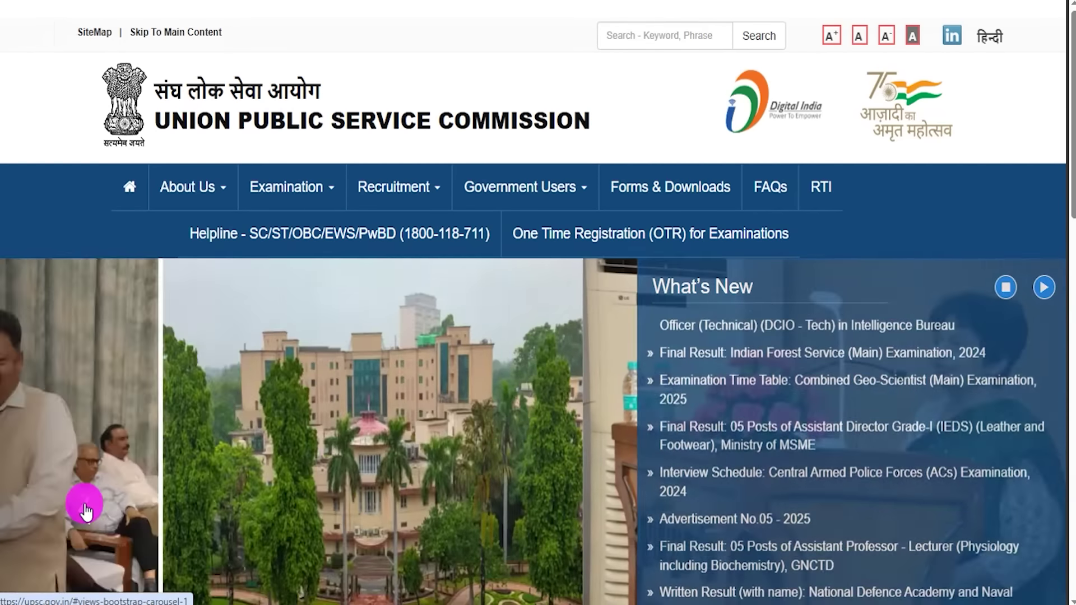